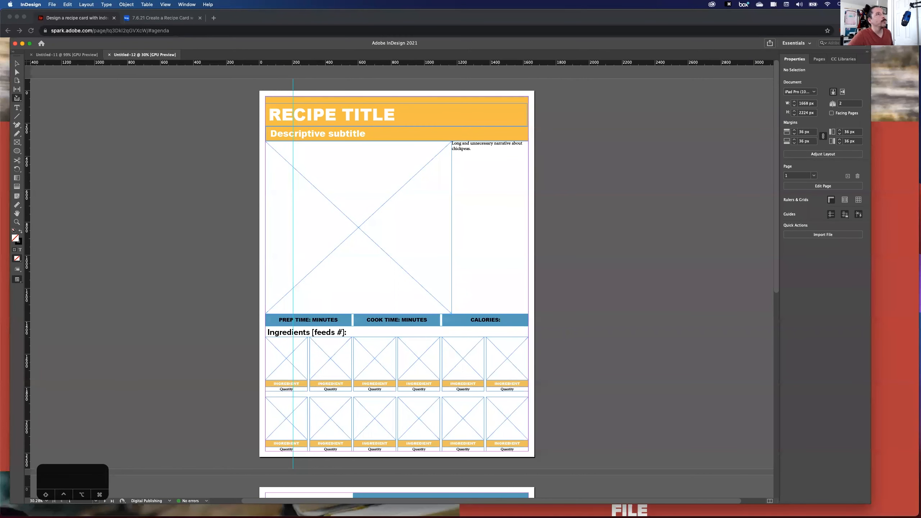
pyautogui.click(17, 143)
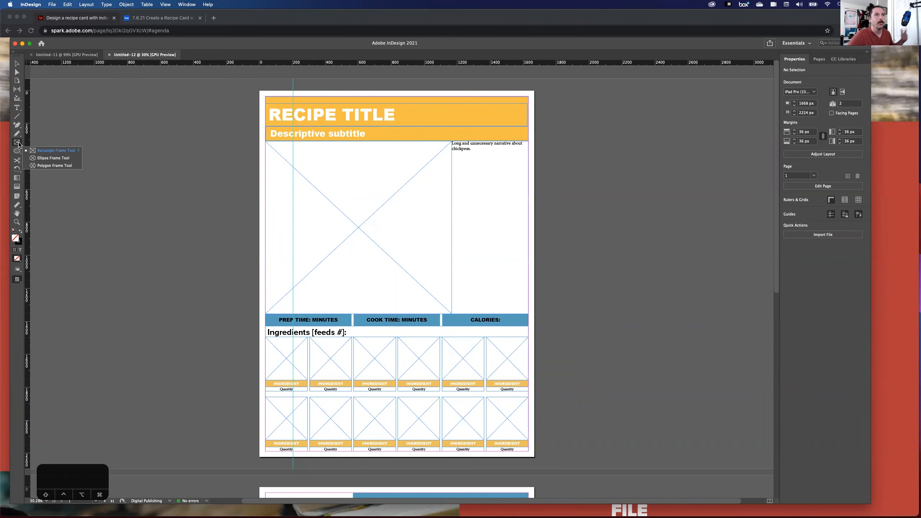
pyautogui.press('v')
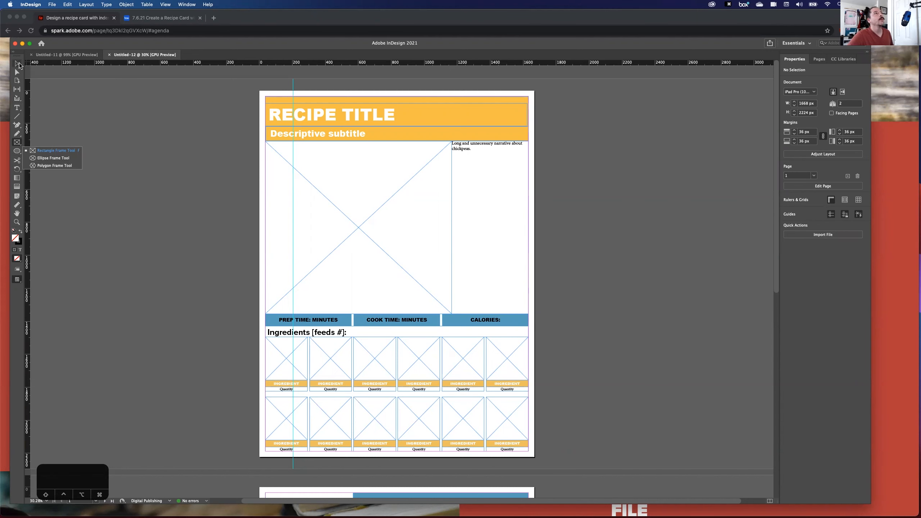
pyautogui.scroll(-1, 185, 202)
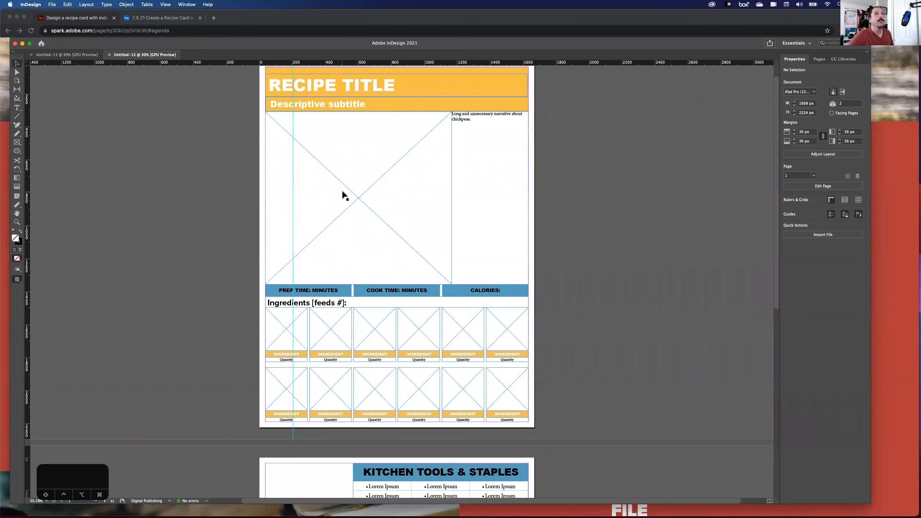
pyautogui.scroll(1, 341, 196)
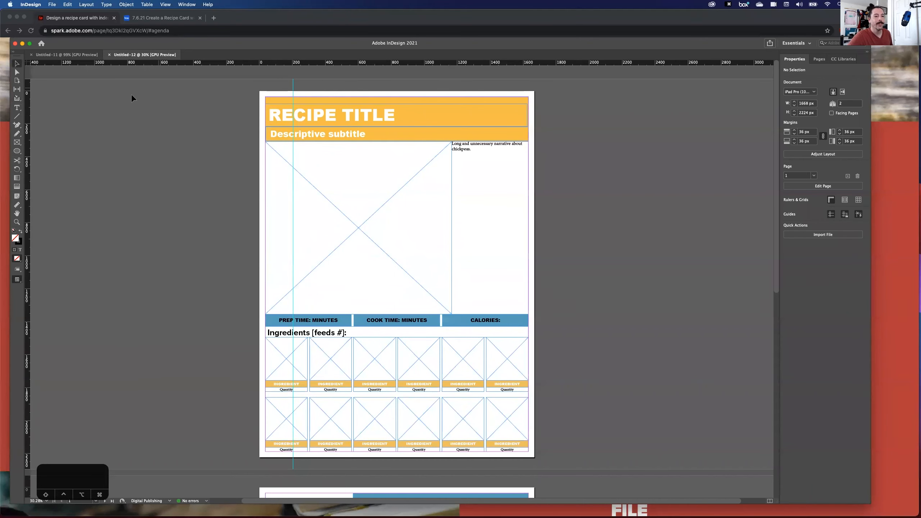
# Step: Draw a text frame about 38p0 by 29p2 on the upper part of the blank Untitled-11 page and enter "And type inside" in it
pyautogui.click(49, 54)
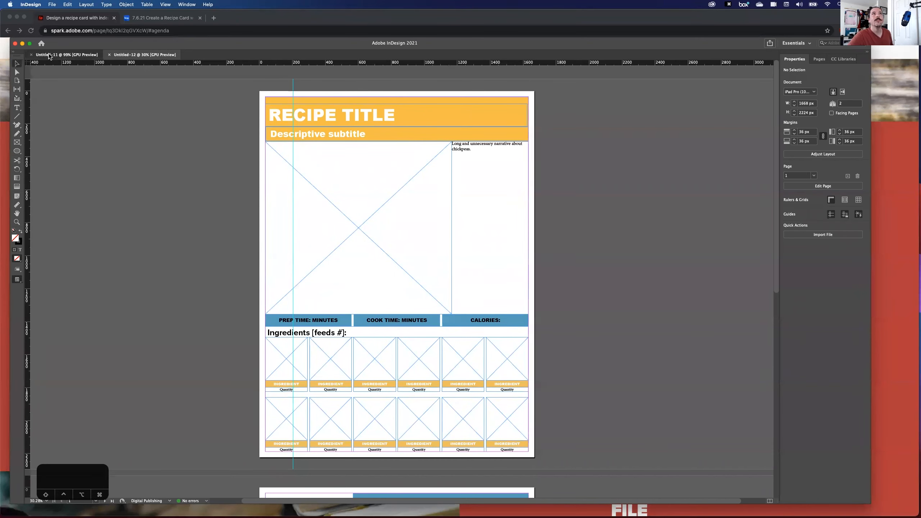
pyautogui.click(16, 109)
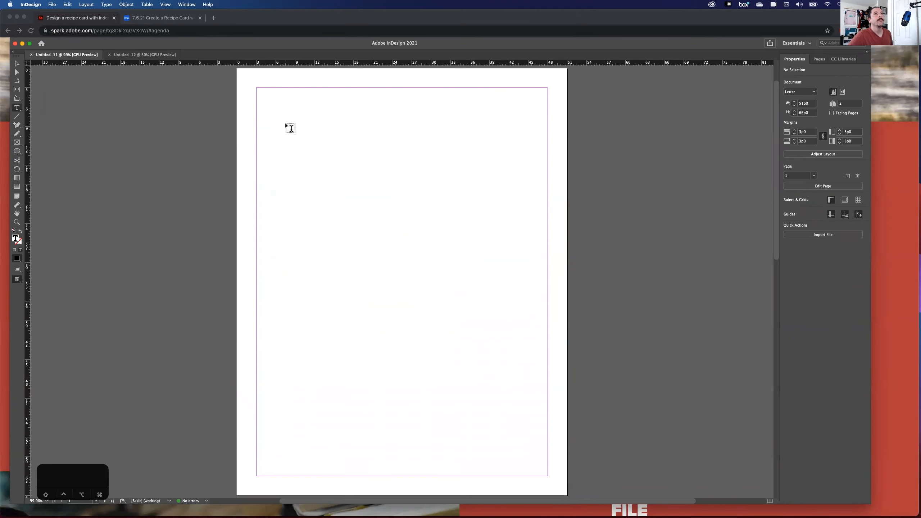
pyautogui.moveTo(277, 131); pyautogui.dragTo(522, 320)
pyautogui.write('And ')
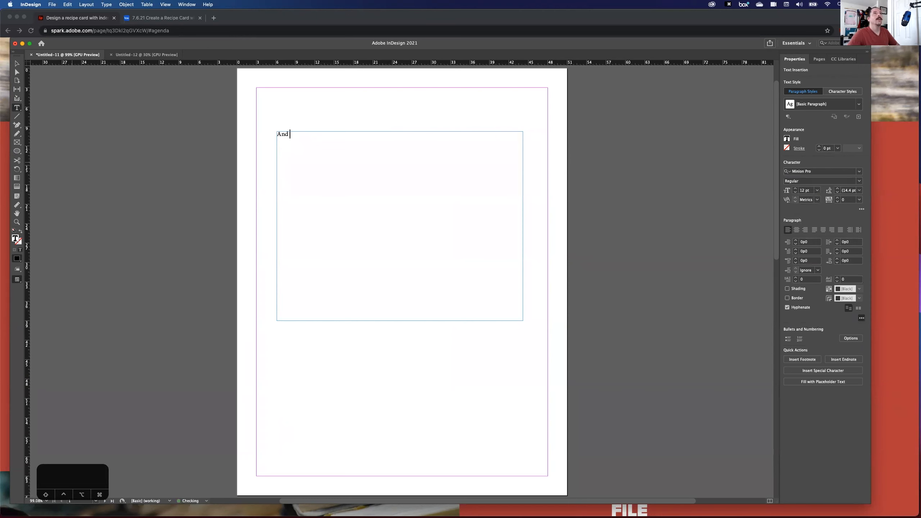
pyautogui.write('type indde')
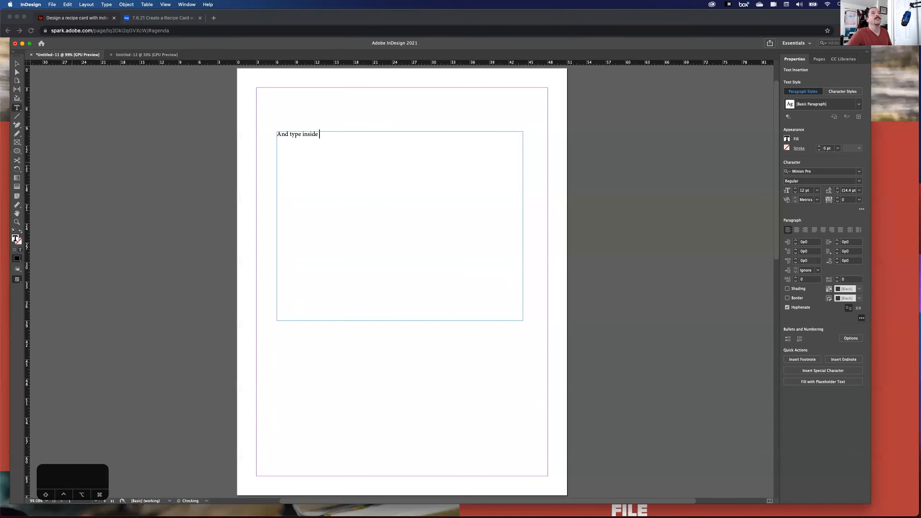
pyautogui.click(728, 5)
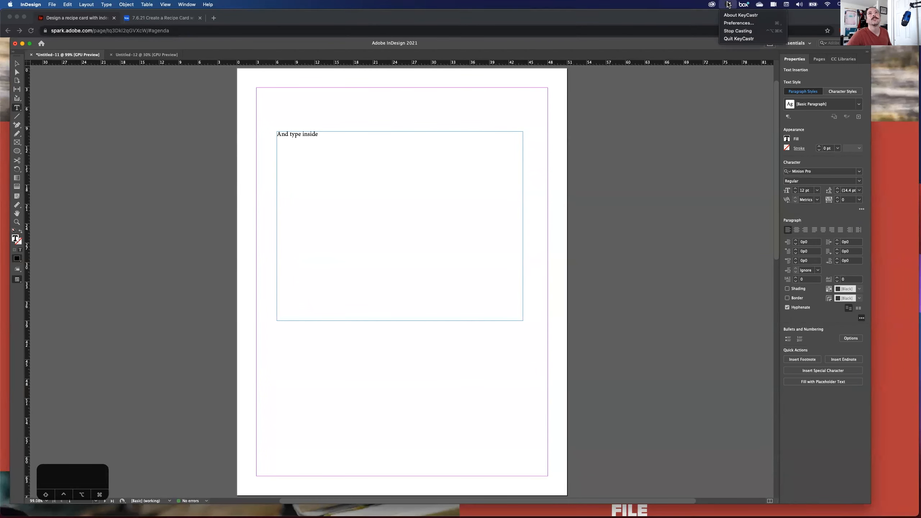
pyautogui.click(738, 31)
pyautogui.click(728, 5)
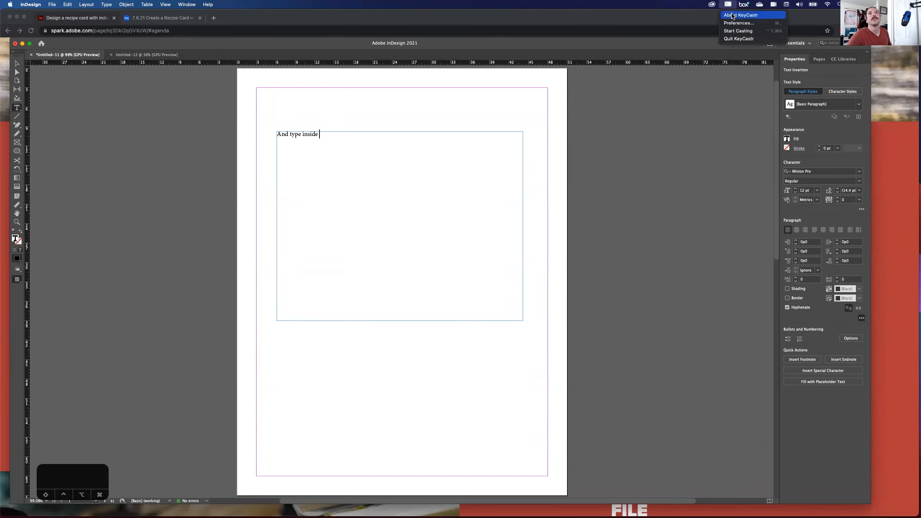
pyautogui.click(737, 32)
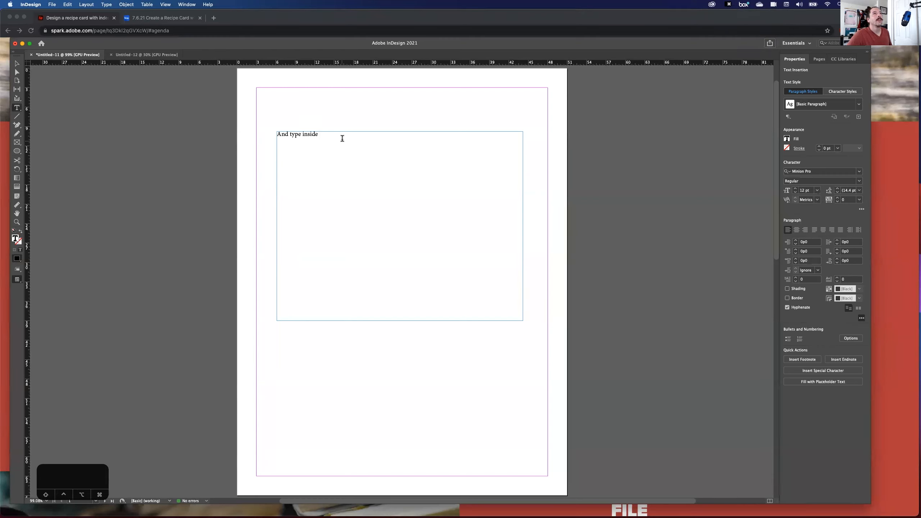
# Step: Change the font of the text "And type inside" to Proxima Nova Condensed in the Medium Italic style
pyautogui.tripleClick(321, 135)
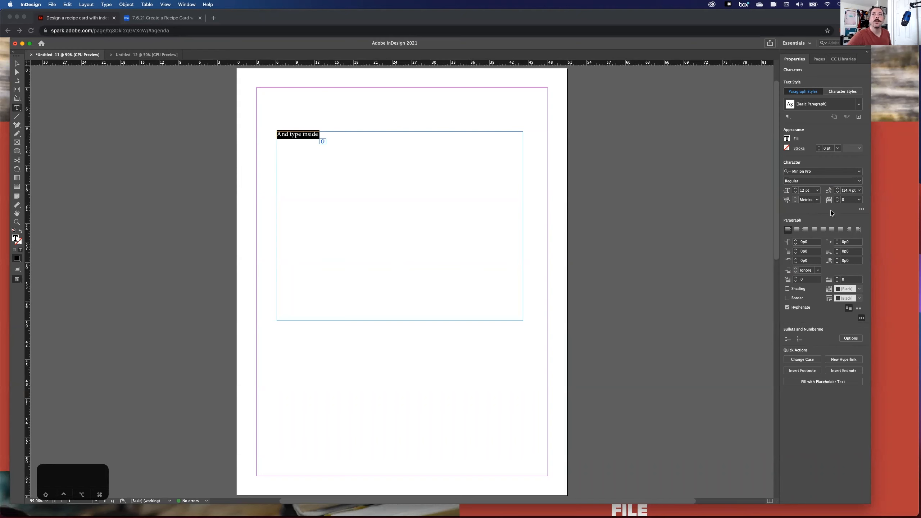
pyautogui.click(860, 171)
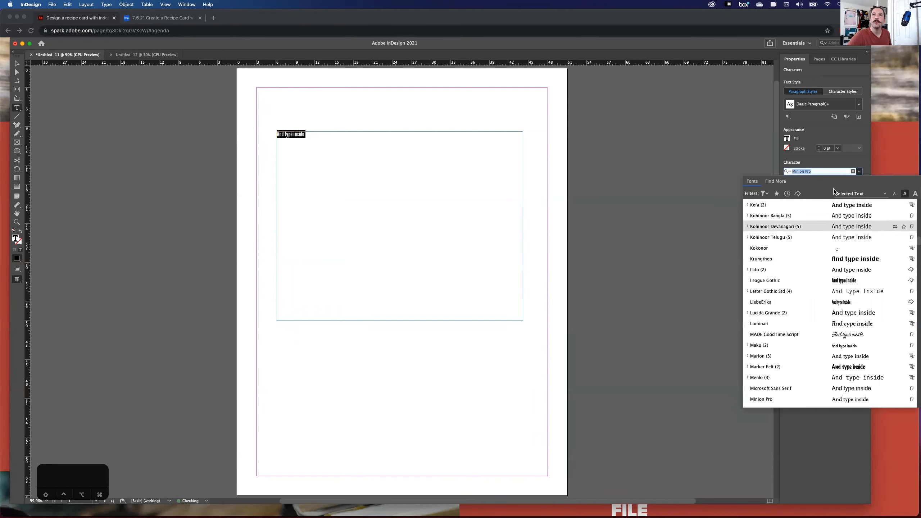
pyautogui.click(849, 161)
pyautogui.click(859, 171)
pyautogui.click(794, 214)
pyautogui.click(859, 181)
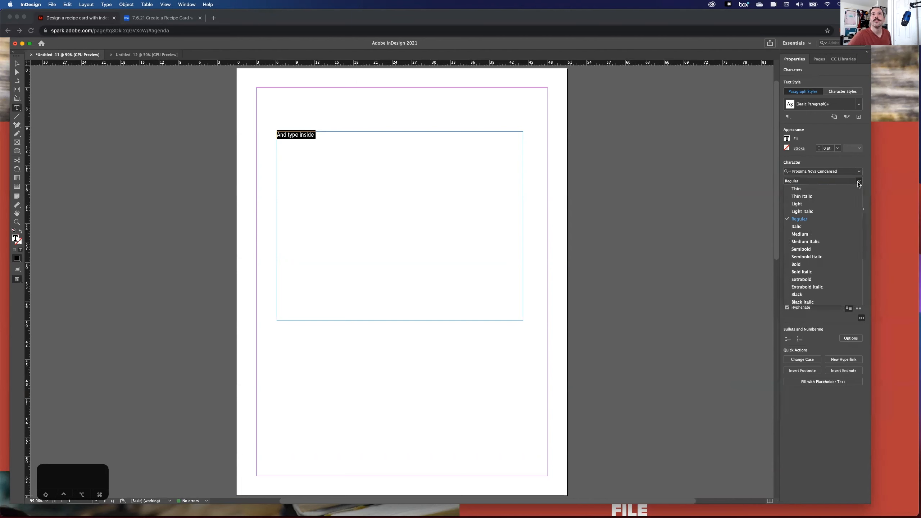
pyautogui.click(821, 241)
# Step: Increase the size of the selected text in 1 pt steps up to 120 pt
pyautogui.click(795, 188)
pyautogui.click(796, 188)
pyautogui.doubleClick(796, 189)
pyautogui.click(796, 188)
pyautogui.doubleClick(795, 188)
pyautogui.doubleClick(795, 188)
pyautogui.doubleClick(795, 189)
pyautogui.click(796, 188)
pyautogui.click(803, 191)
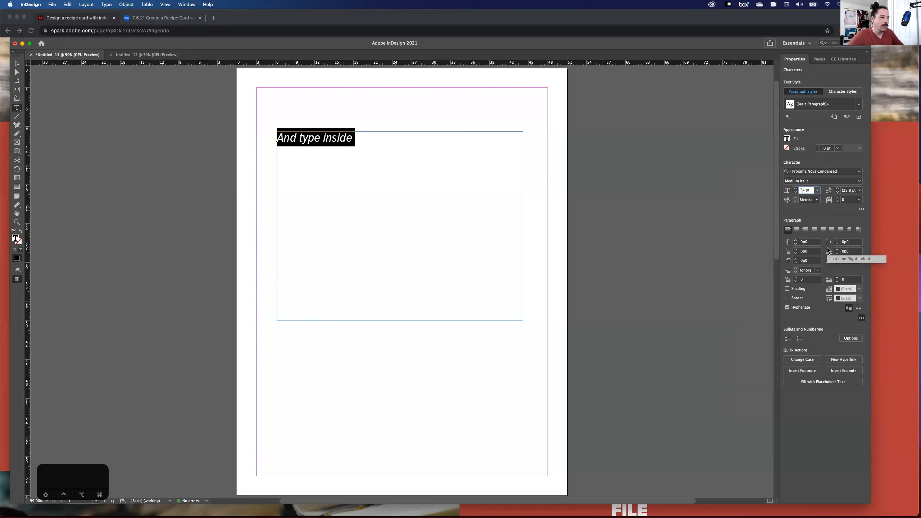
pyautogui.press('Up')
pyautogui.press('Up')
pyautogui.press('Up')
pyautogui.press('Up')
pyautogui.press('Up')
pyautogui.press('Up')
pyautogui.press('Up')
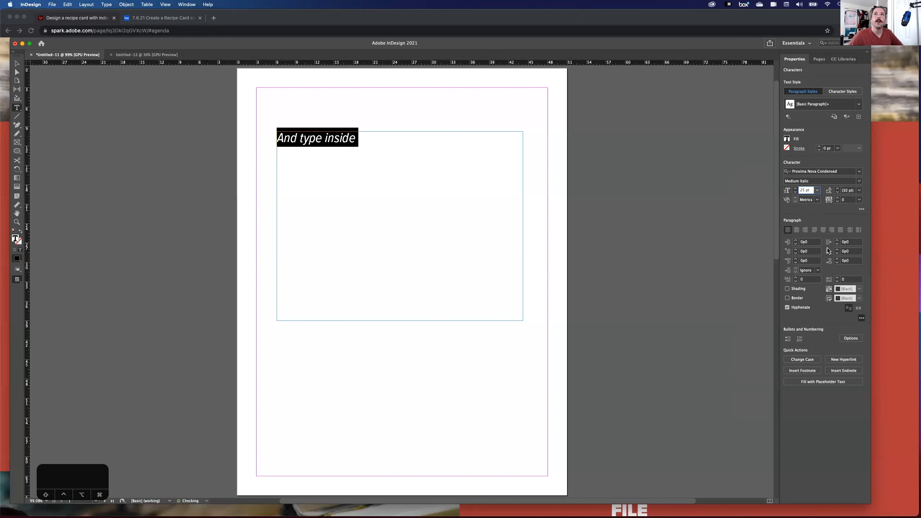
pyautogui.press('Up')
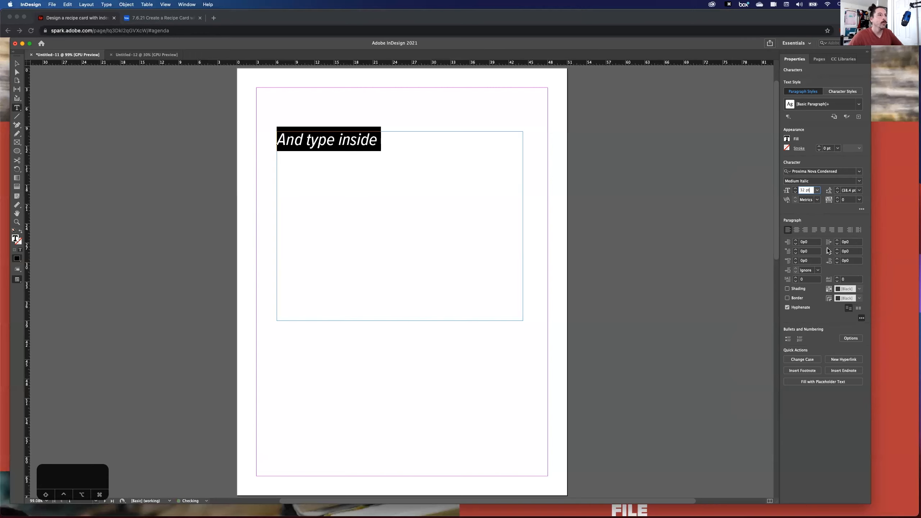
pyautogui.press('Up')
pyautogui.press('Up')
pyautogui.press('Up')
pyautogui.press('Up')
pyautogui.press('Up')
pyautogui.press('Up')
pyautogui.press('Up')
pyautogui.press('Up')
pyautogui.press('Up')
pyautogui.press('Up')
pyautogui.press('Up')
pyautogui.press('Up')
pyautogui.press('Up')
pyautogui.press('Up')
pyautogui.press('Up')
pyautogui.press('Up')
pyautogui.press('Up')
pyautogui.press('Up')
pyautogui.press('Up')
pyautogui.press('Up')
pyautogui.press('Up')
pyautogui.press('Up')
pyautogui.press('Up')
pyautogui.press('Up')
pyautogui.press('Up')
pyautogui.press('Up')
pyautogui.press('Up')
pyautogui.press('Up')
pyautogui.press('Up')
pyautogui.press('Up')
pyautogui.press('Up')
pyautogui.press('Up')
pyautogui.press('Up')
pyautogui.press('Up')
pyautogui.press('Up')
pyautogui.press('Up')
pyautogui.press('Up')
pyautogui.press('Up')
pyautogui.press('Up')
pyautogui.press('Up')
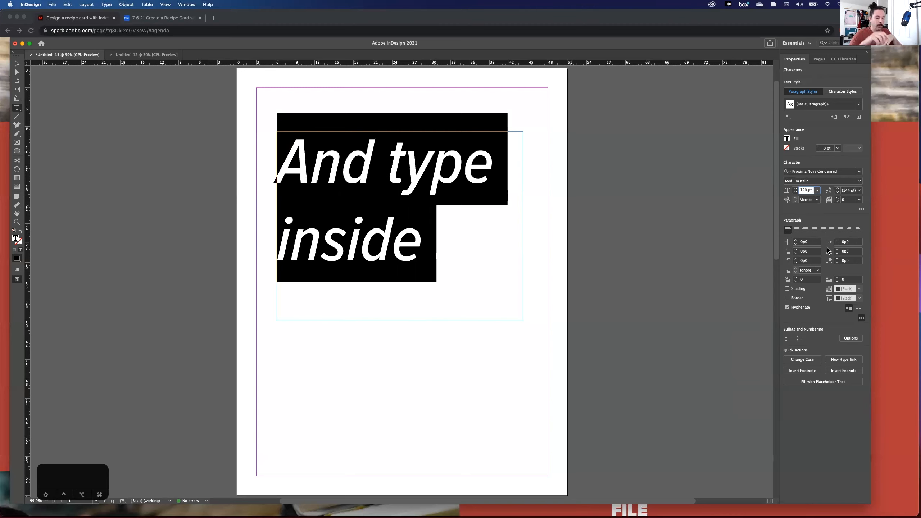
# Step: Enlarge the selected text further in larger increments to 160 pt
pyautogui.hotkey('shift', 'Up')
pyautogui.hotkey('shift', 'Up')
pyautogui.hotkey('shift', 'Up')
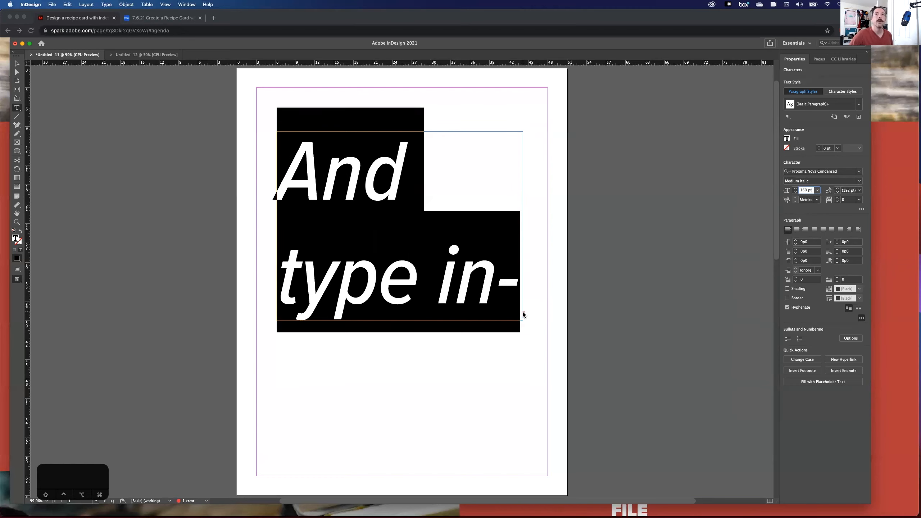
# Step: Reduce the size of the selected text in 10 pt increments to 70 pt
pyautogui.hotkey('shift', 'Down')
pyautogui.hotkey('shift', 'Down')
pyautogui.hotkey('shift', 'Down')
pyautogui.hotkey('shift', 'Down')
pyautogui.hotkey('shift', 'Down')
pyautogui.hotkey('shift', 'Down')
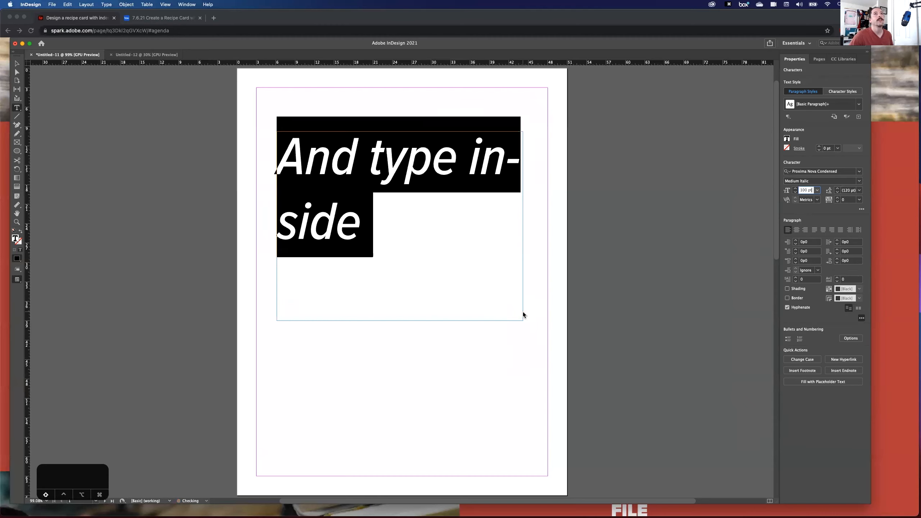
pyautogui.hotkey('shift', 'Down')
pyautogui.hotkey('shift', 'Down')
pyautogui.hotkey('shift', 'Down')
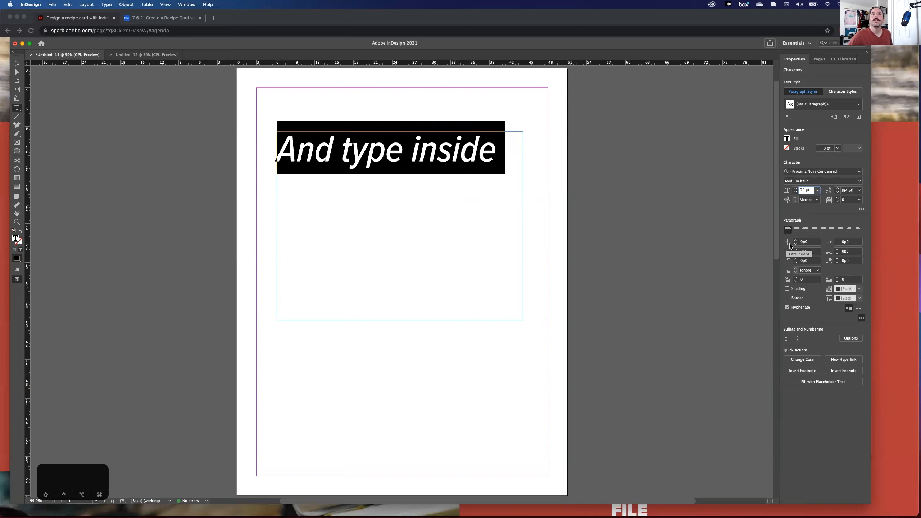
# Step: Select the words "And type inside" without the trailing space and reduce their size to 30 pt
pyautogui.click(307, 156)
pyautogui.moveTo(496, 154); pyautogui.dragTo(217, 149)
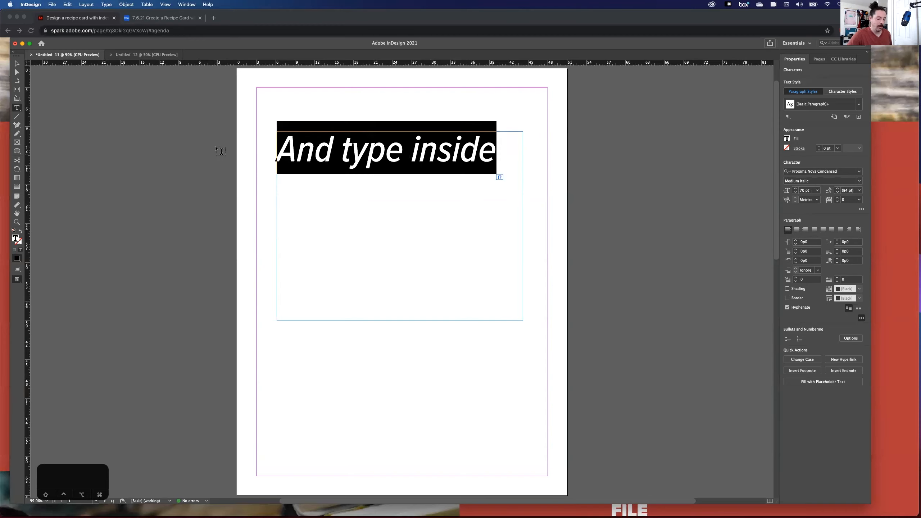
pyautogui.click(805, 191)
pyautogui.press('Down')
pyautogui.press('Down')
pyautogui.press('Down')
pyautogui.press('Down')
pyautogui.press('Down')
pyautogui.press('Down')
pyautogui.press('Down')
pyautogui.press('Down')
pyautogui.press('Down')
pyautogui.press('Down')
pyautogui.press('Down')
pyautogui.press('Down')
pyautogui.press('Down')
pyautogui.press('Down')
pyautogui.press('Down')
pyautogui.press('Down')
pyautogui.press('Down')
pyautogui.press('Down')
pyautogui.press('Down')
pyautogui.press('Down')
pyautogui.press('Down')
pyautogui.press('Down')
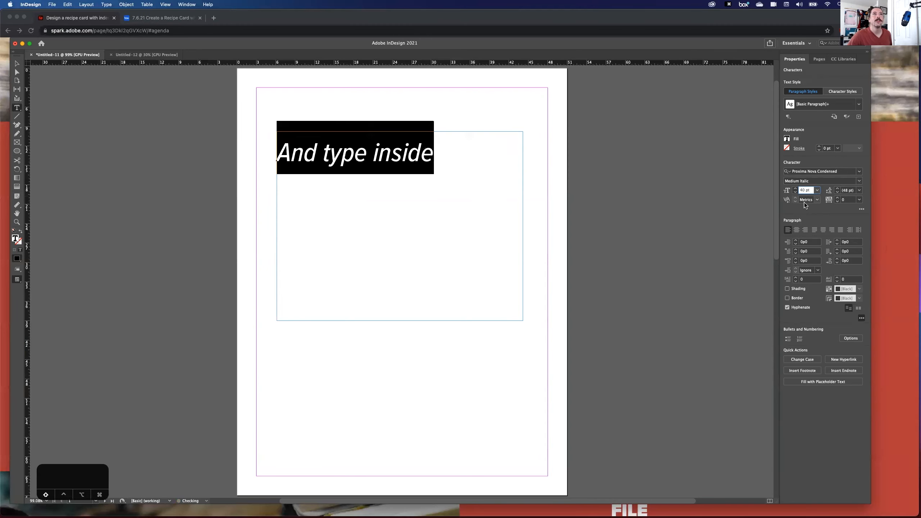
# Step: Delete the words "And type inside" and fill the text frame with placeholder text
pyautogui.click(428, 159)
pyautogui.moveTo(382, 153); pyautogui.dragTo(122, 125)
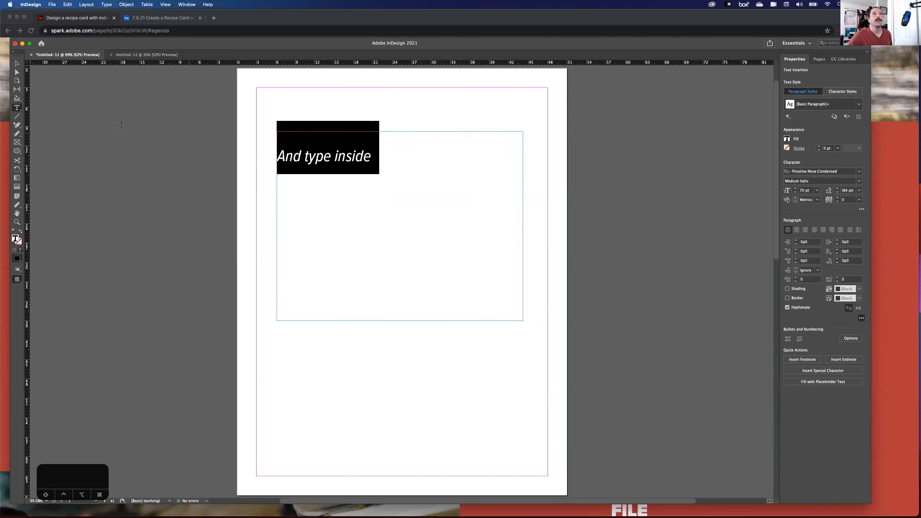
pyautogui.click(302, 182)
pyautogui.moveTo(379, 153); pyautogui.dragTo(261, 152)
pyautogui.press('BackSpace')
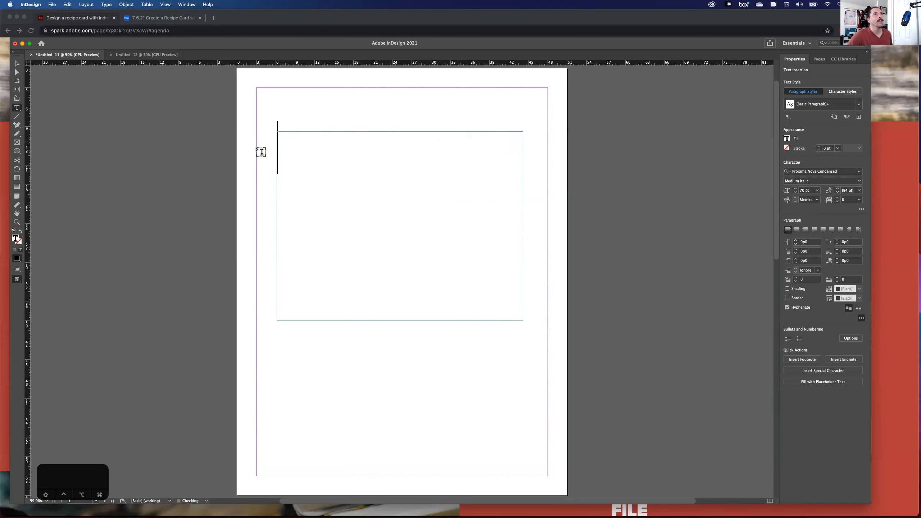
pyautogui.rightClick(299, 153)
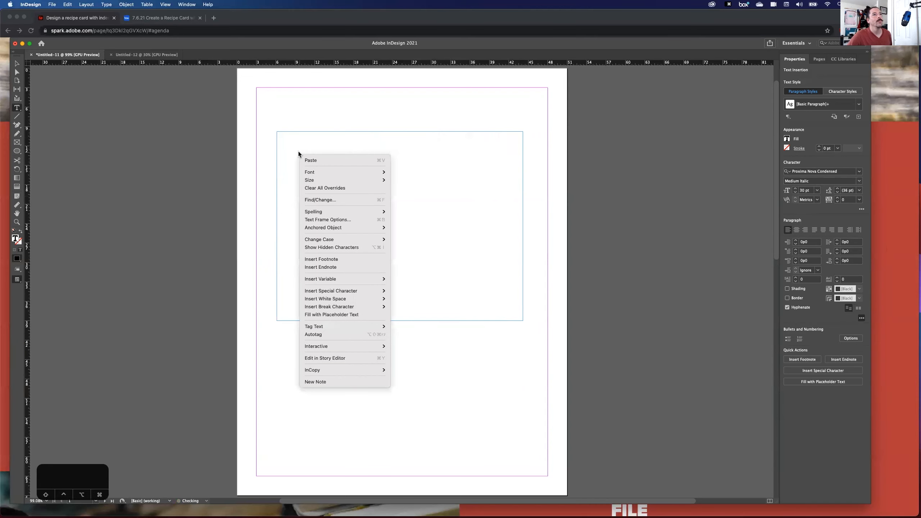
pyautogui.click(331, 315)
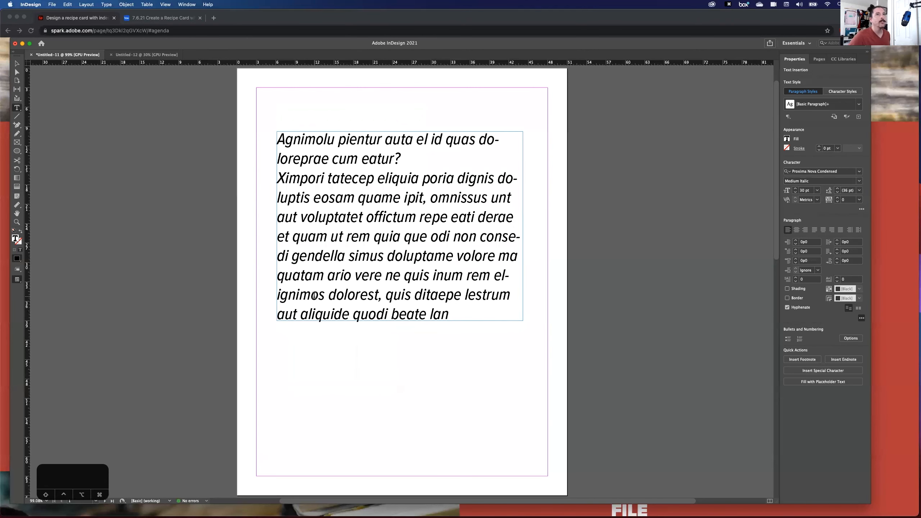
# Step: Try justification with the last line aligned right, full justification and spine alignment on all of the placeholder text
pyautogui.press('super+a')
pyautogui.click(841, 230)
pyautogui.click(832, 229)
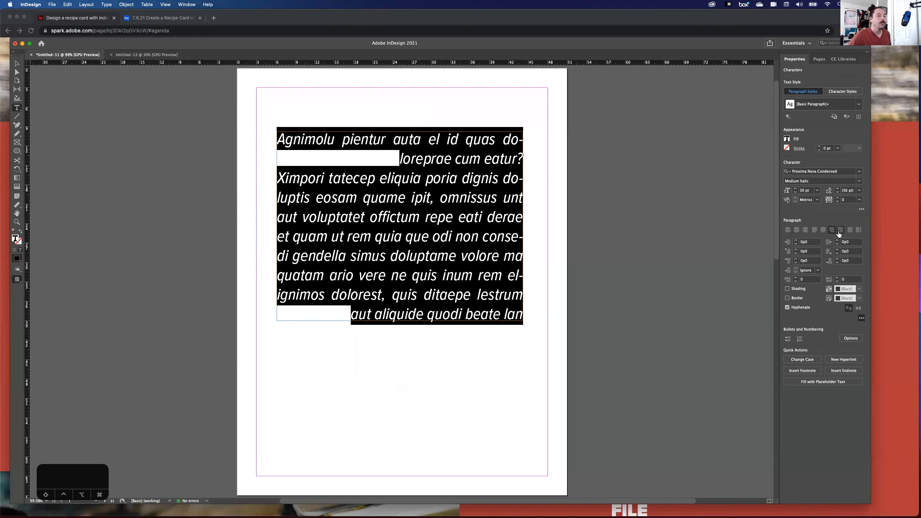
pyautogui.click(839, 230)
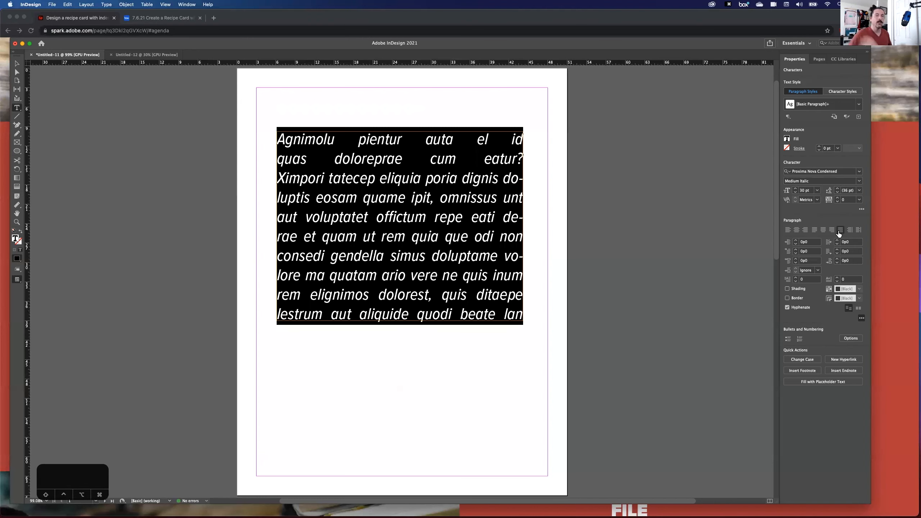
pyautogui.click(849, 230)
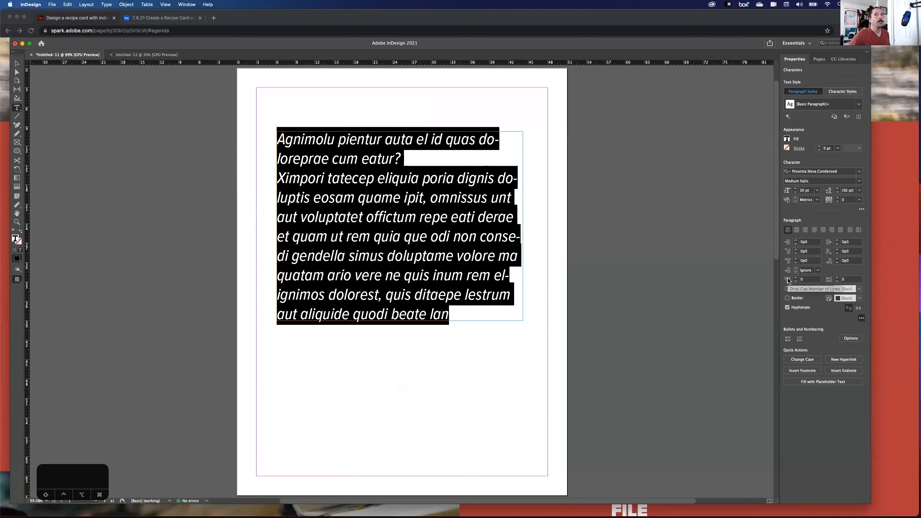
# Step: Give the first paragraph of the placeholder text a two-line drop cap
pyautogui.click(795, 277)
pyautogui.click(471, 216)
# Step: Move the text frame to the page's left margin and resize it to span both margins, about 45p0 wide and 26p11 high
pyautogui.click(17, 63)
pyautogui.moveTo(328, 174); pyautogui.dragTo(308, 183)
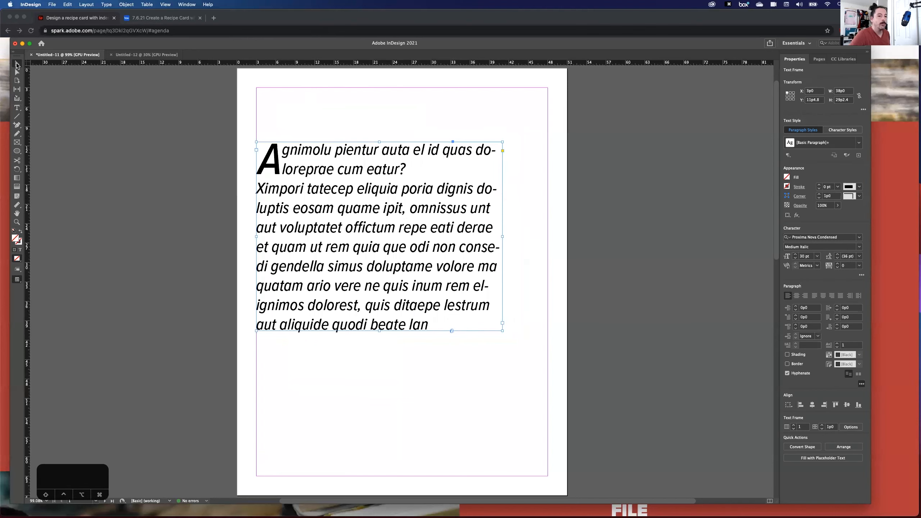
pyautogui.moveTo(503, 331); pyautogui.dragTo(544, 298)
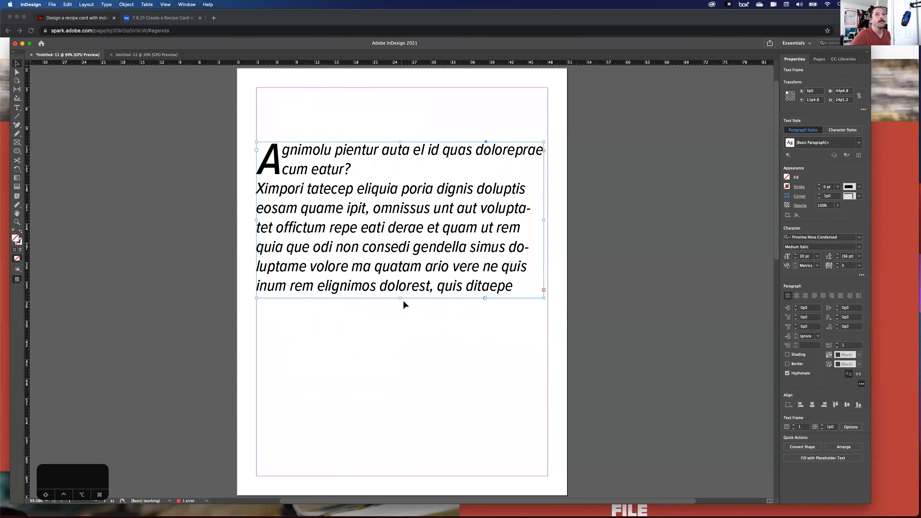
pyautogui.moveTo(400, 298); pyautogui.dragTo(401, 369)
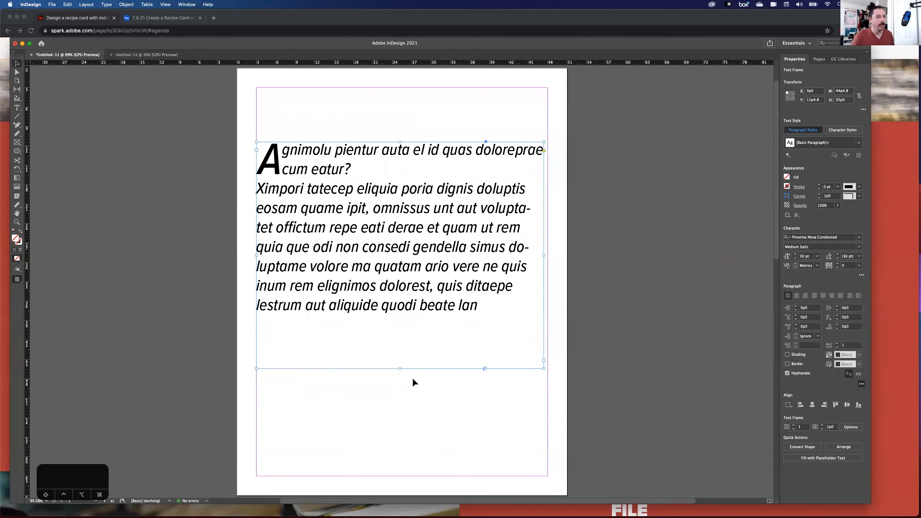
pyautogui.moveTo(543, 369); pyautogui.dragTo(547, 332)
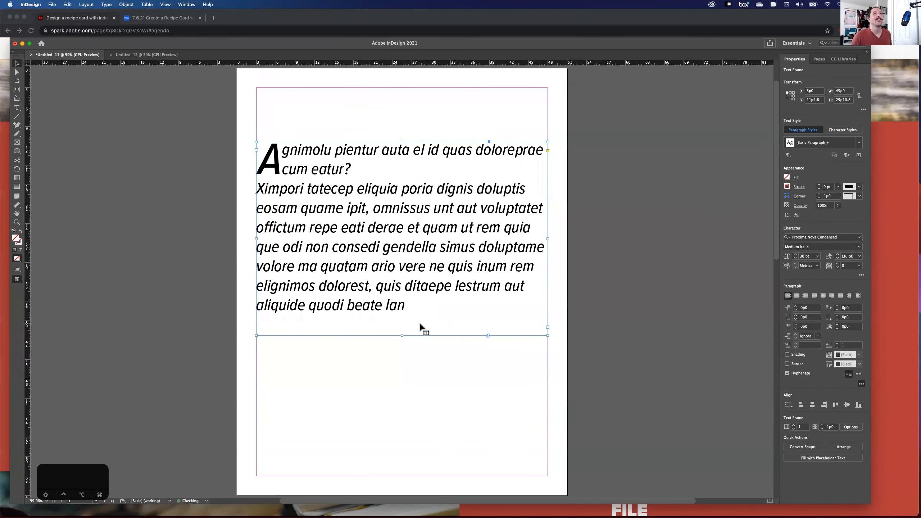
pyautogui.moveTo(402, 335); pyautogui.dragTo(403, 316)
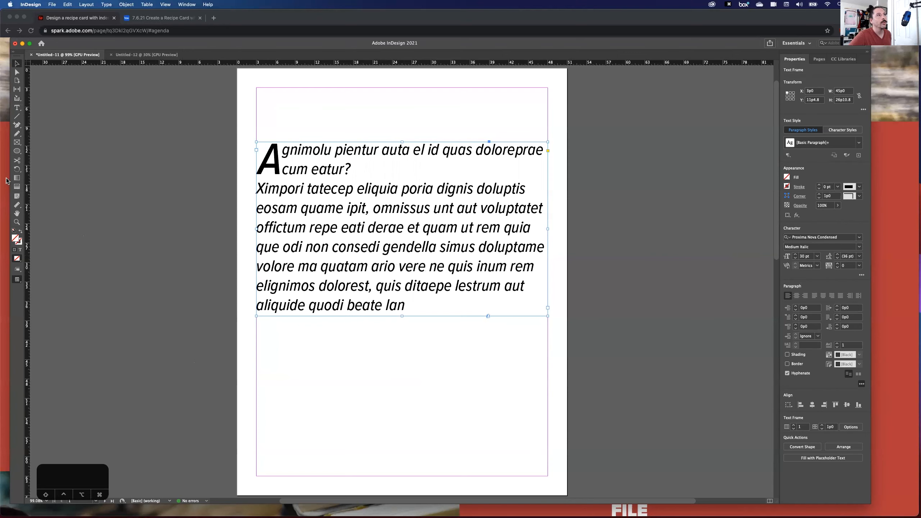
# Step: Draw a rectangle above the placeholder text, from the page's top margin and spanning both side margins, about 45p0 wide and 8p4.8 high
pyautogui.moveTo(17, 153); pyautogui.dragTo(39, 162)
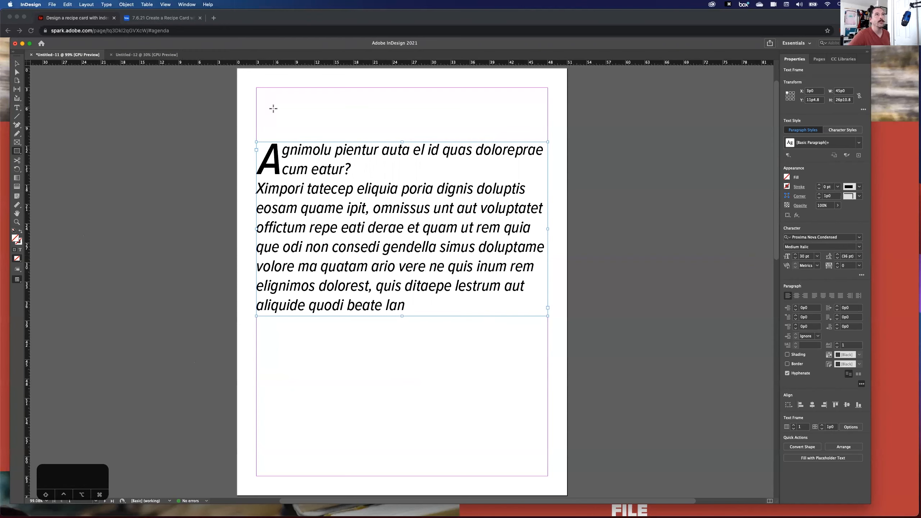
pyautogui.moveTo(257, 88)
pyautogui.mouseDown()
pyautogui.moveTo(557, 144)
pyautogui.moveTo(548, 142)
pyautogui.mouseUp()
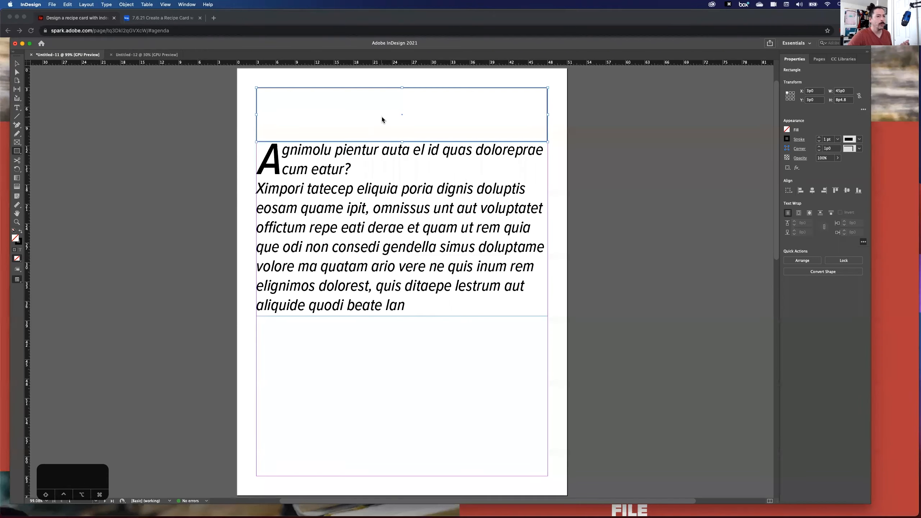
# Step: Fill the rectangle with a light teal-blue colour and remove its stroke
pyautogui.click(787, 130)
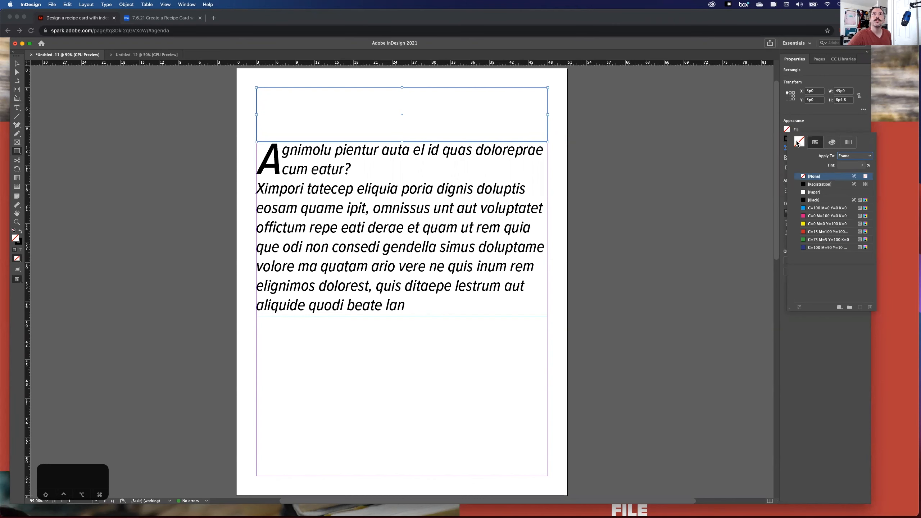
pyautogui.click(792, 130)
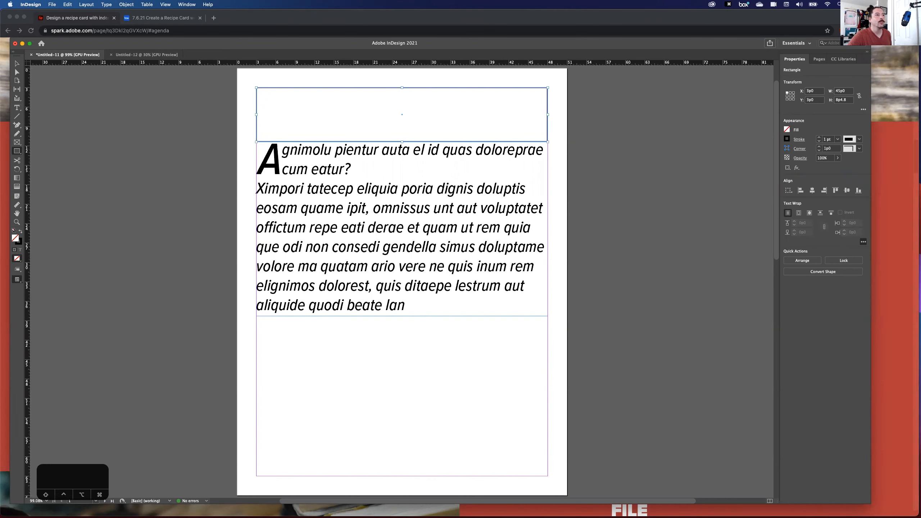
pyautogui.doubleClick(15, 240)
pyautogui.click(448, 243)
pyautogui.moveTo(448, 242); pyautogui.dragTo(442, 234)
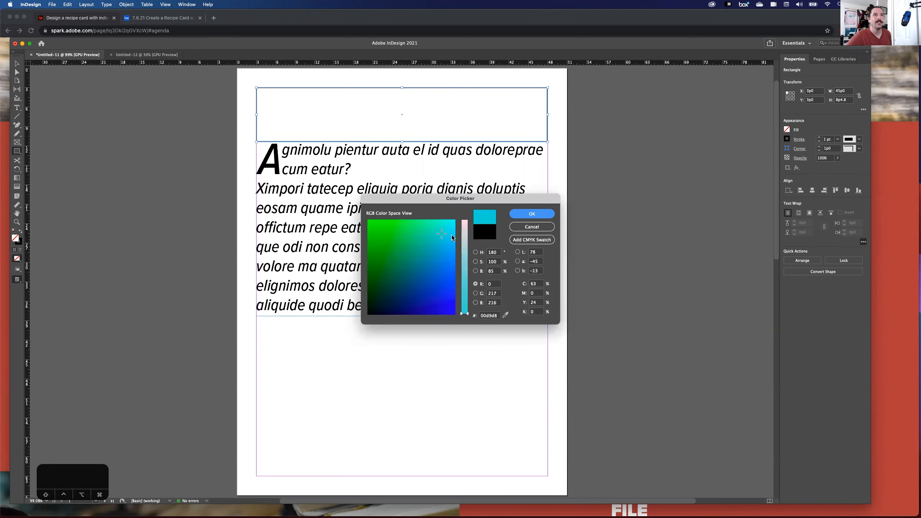
pyautogui.click(532, 214)
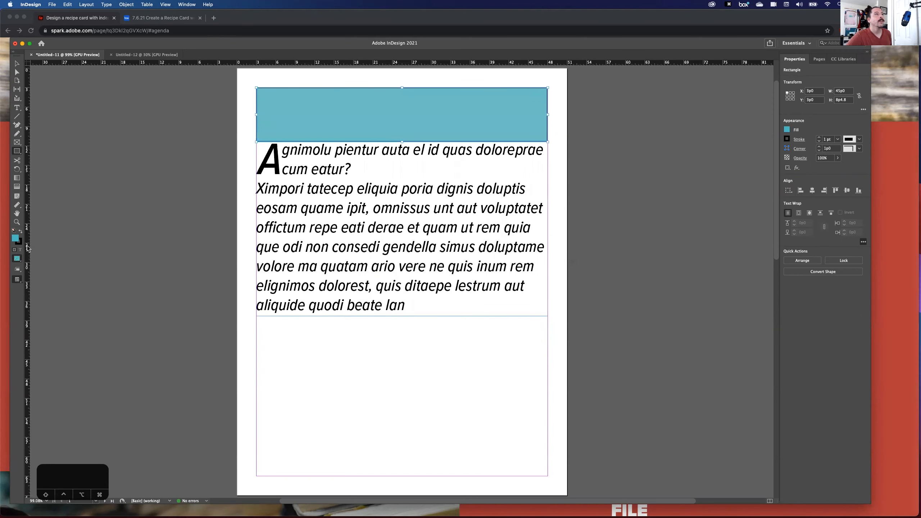
pyautogui.click(21, 245)
pyautogui.click(819, 143)
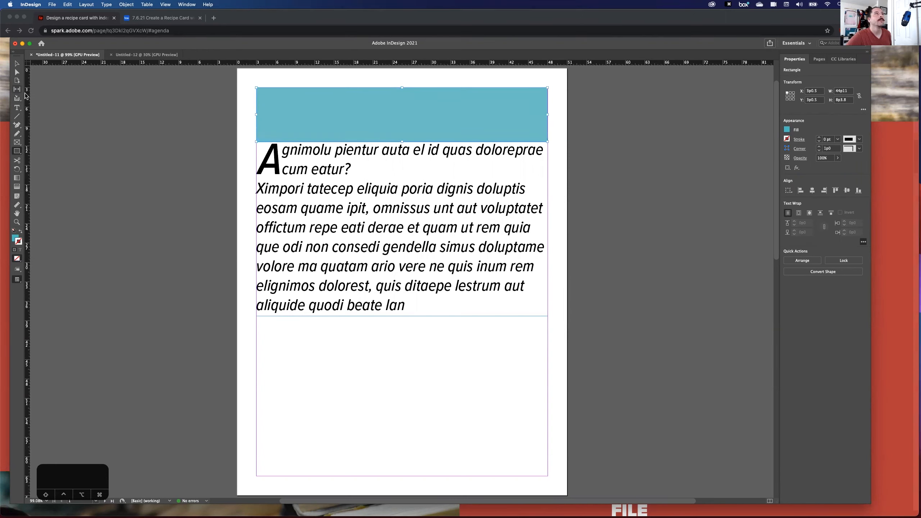
# Step: Turn the teal rectangle into a text frame and enter TITLE in it
pyautogui.click(16, 63)
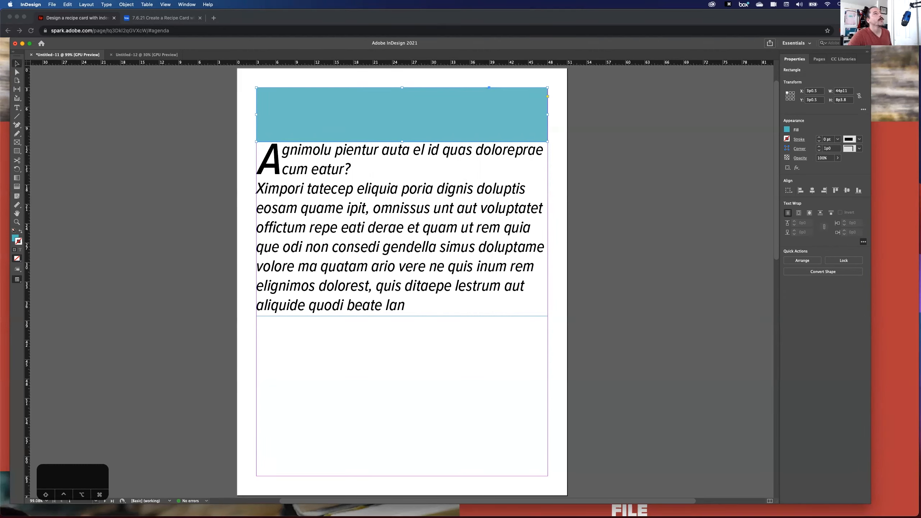
pyautogui.press('t')
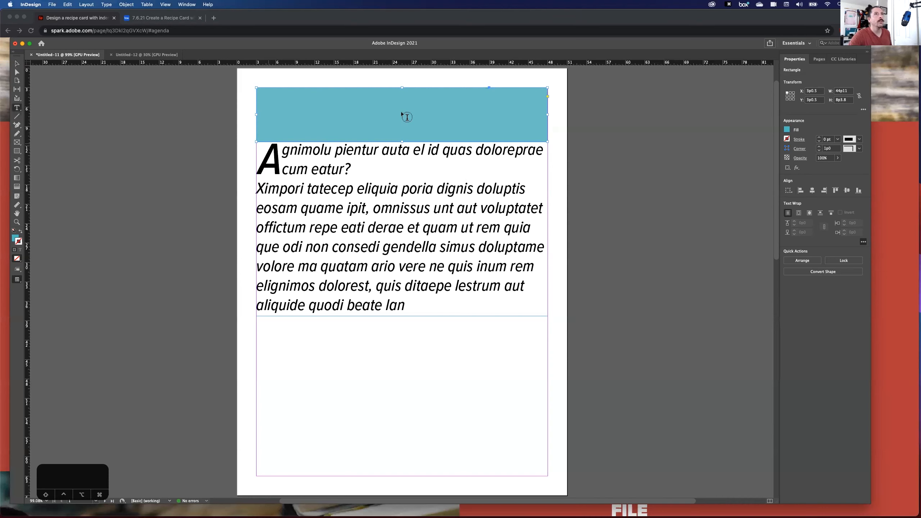
pyautogui.click(394, 121)
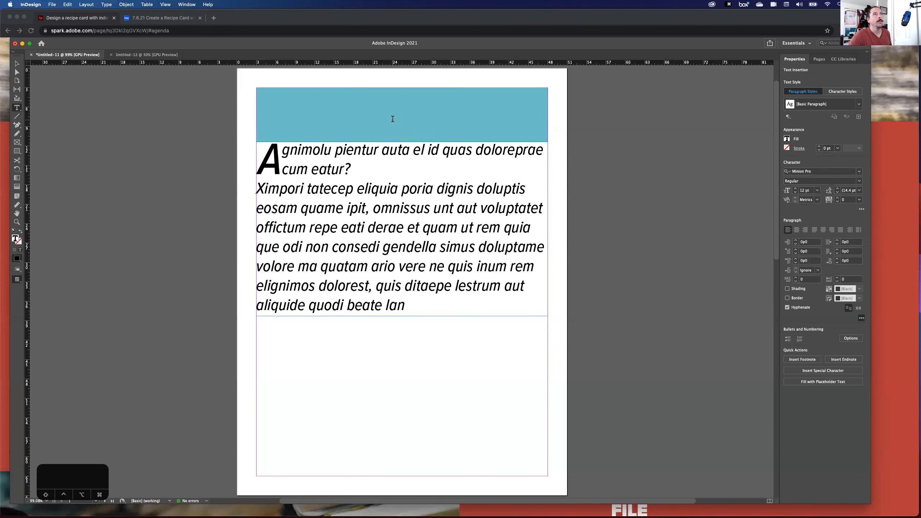
pyautogui.write('TITLE')
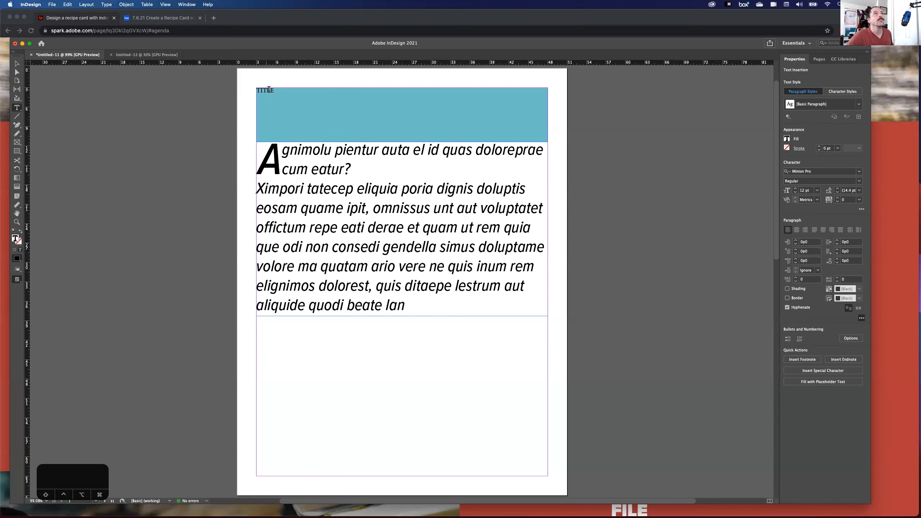
# Step: Set the word TITLE to 90 pt and align it to the centre
pyautogui.moveTo(272, 90); pyautogui.dragTo(247, 90)
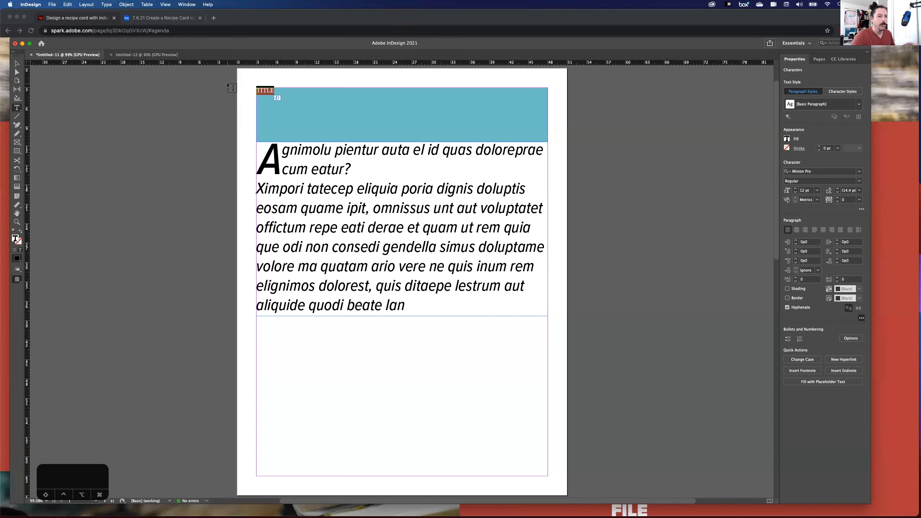
pyautogui.click(803, 191)
pyautogui.hotkey('shift', 'Up')
pyautogui.hotkey('shift', 'Up')
pyautogui.hotkey('shift', 'Up')
pyautogui.hotkey('shift', 'Up')
pyautogui.hotkey('shift', 'Up')
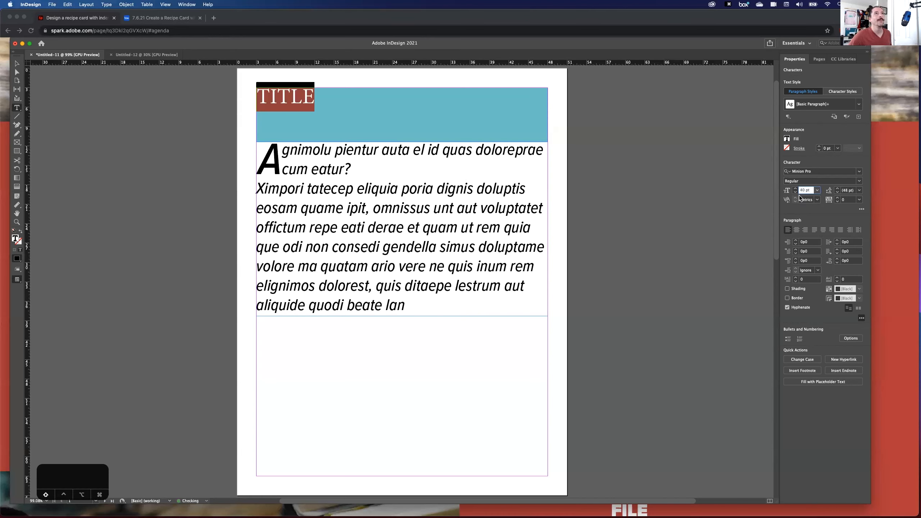
pyautogui.hotkey('shift', 'Up')
pyautogui.hotkey('shift', 'Up')
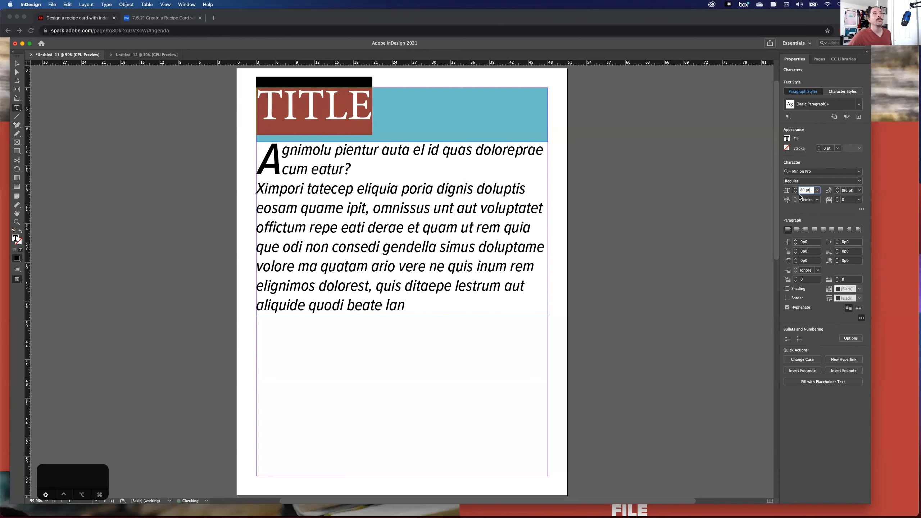
pyautogui.hotkey('shift', 'Up')
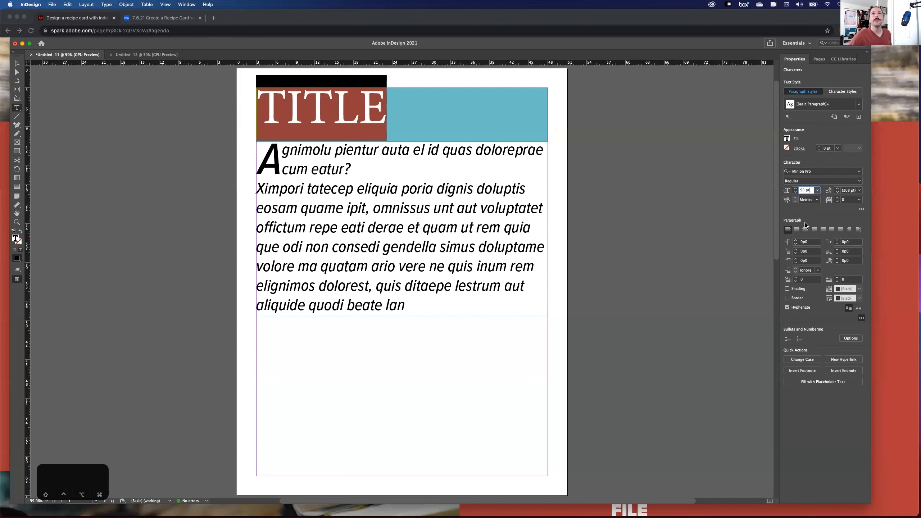
pyautogui.click(796, 230)
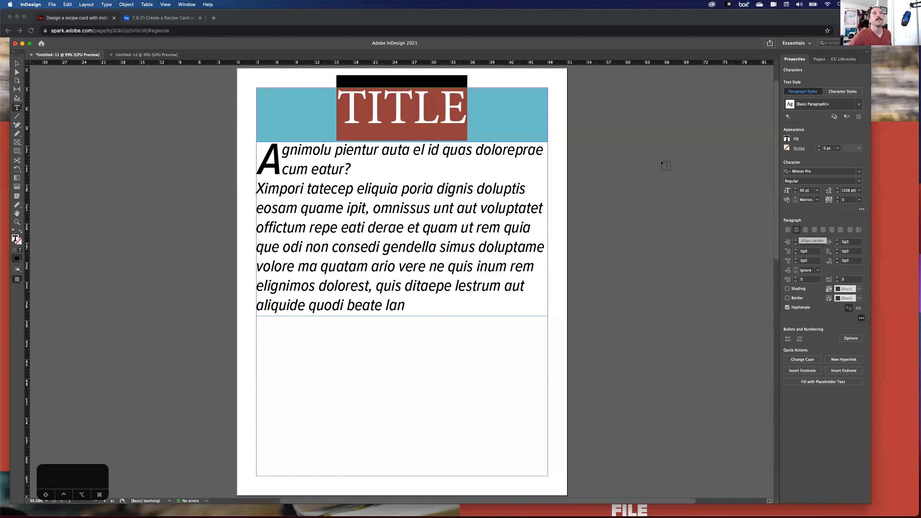
# Step: Set the title frame's vertical justification to Center in the text frame options
pyautogui.click(17, 65)
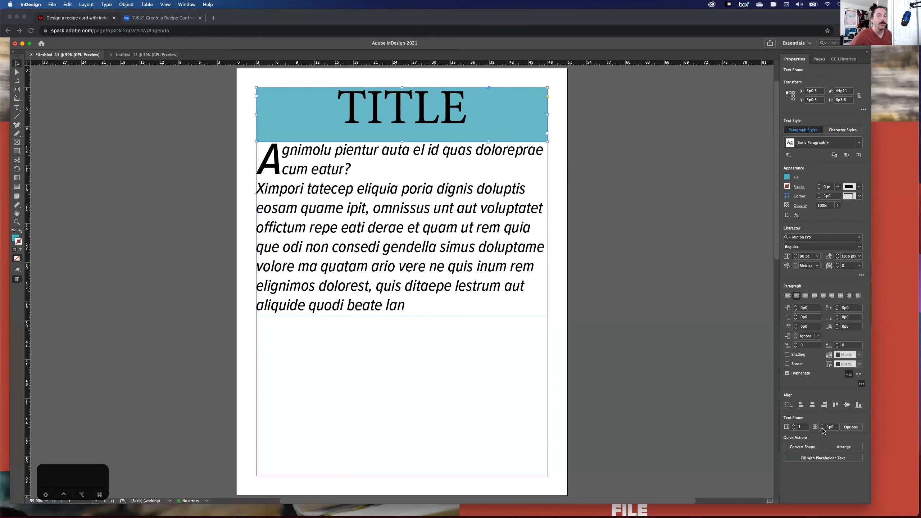
pyautogui.click(851, 428)
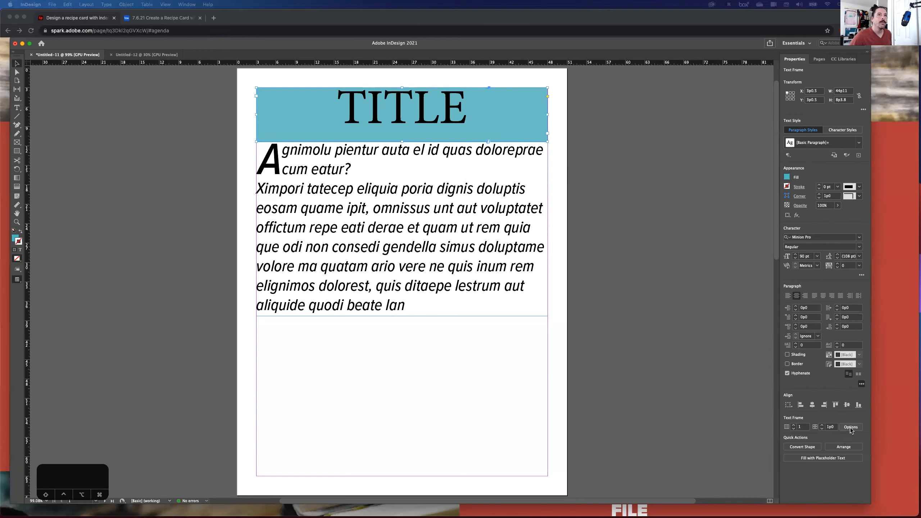
pyautogui.click(741, 318)
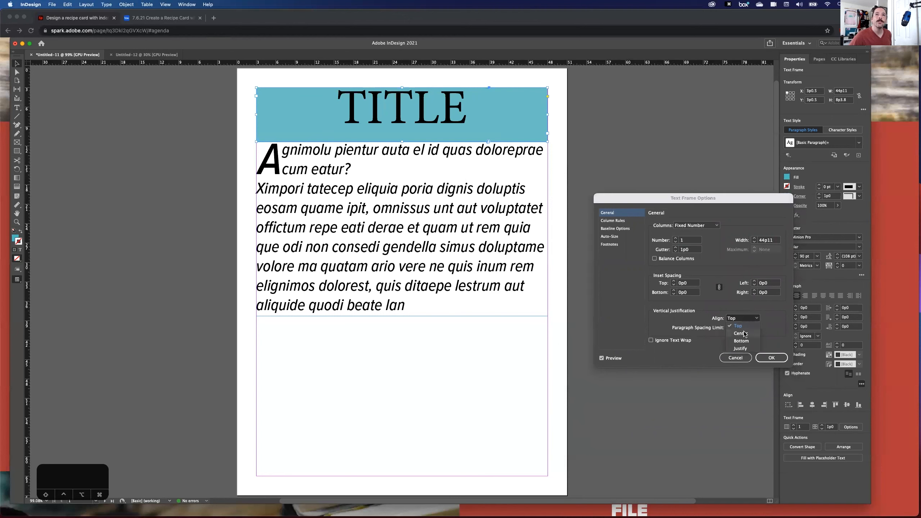
pyautogui.click(741, 333)
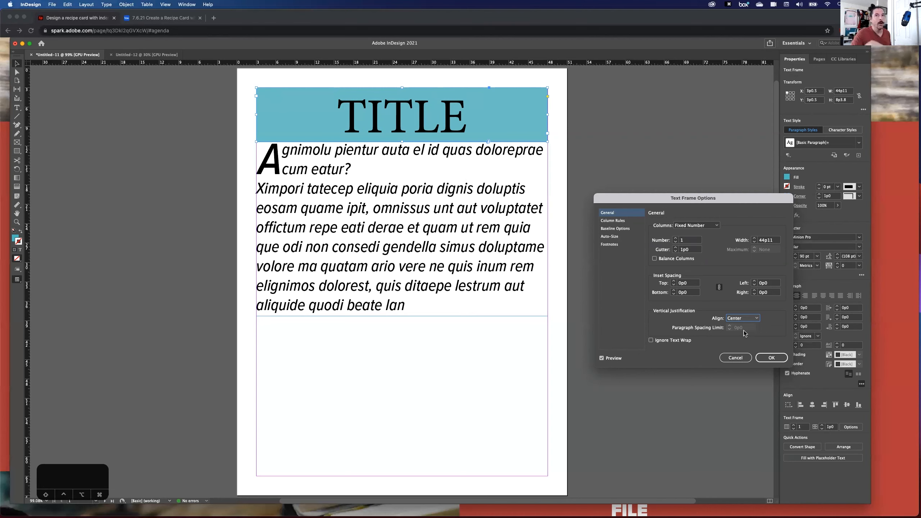
pyautogui.click(771, 357)
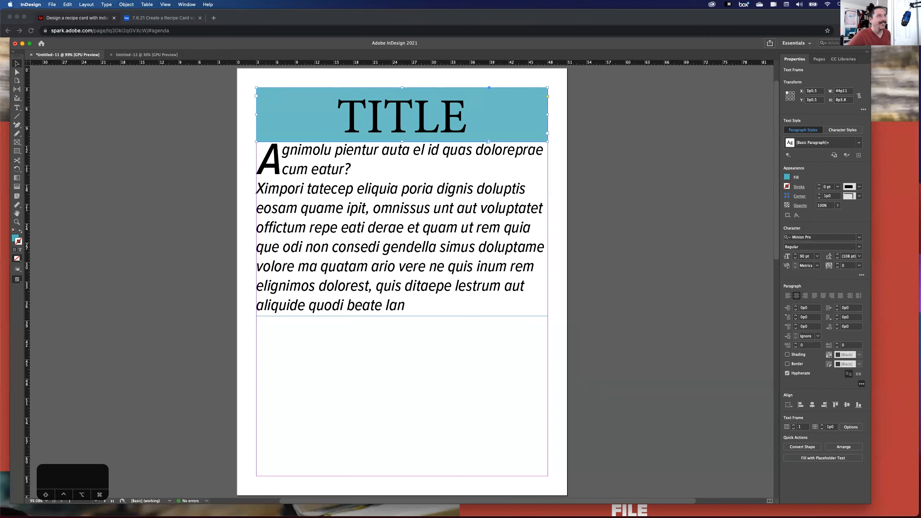
# Step: Move the placeholder text frame down to the page's bottom margin and deselect it
pyautogui.click(403, 227)
pyautogui.moveTo(332, 246); pyautogui.dragTo(332, 386)
pyautogui.click(257, 150)
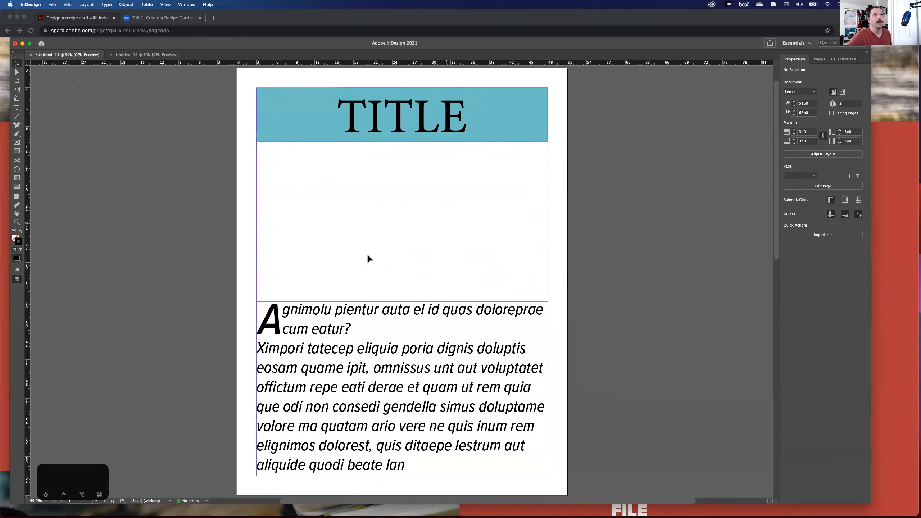
# Step: Draw a rectangular image frame filling the gap between title and body text, about 44p11.5 wide and 24p8.9 high
pyautogui.click(20, 144)
pyautogui.moveTo(256, 142); pyautogui.dragTo(547, 301)
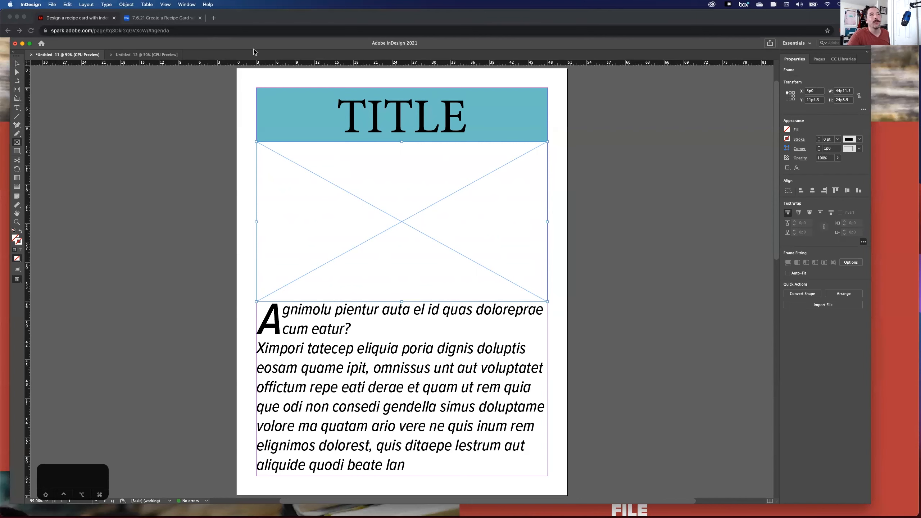
pyautogui.click(395, 125)
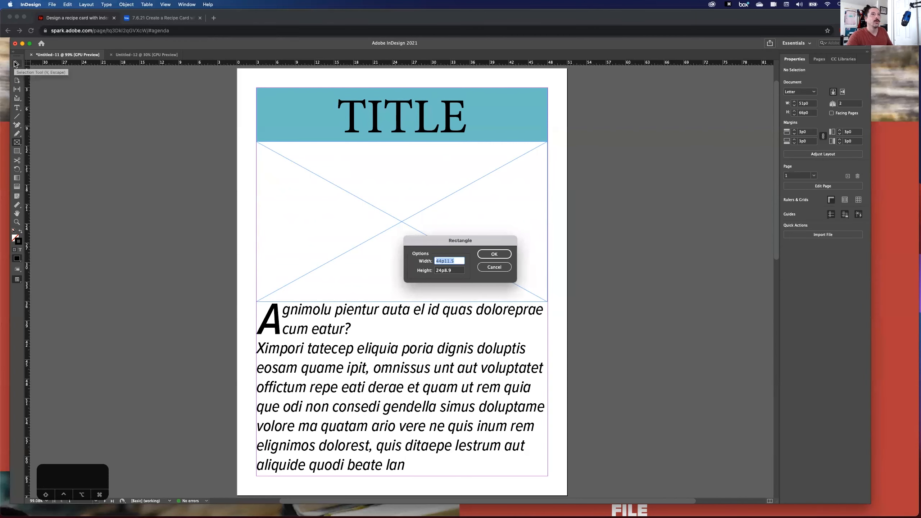
pyautogui.press('Escape')
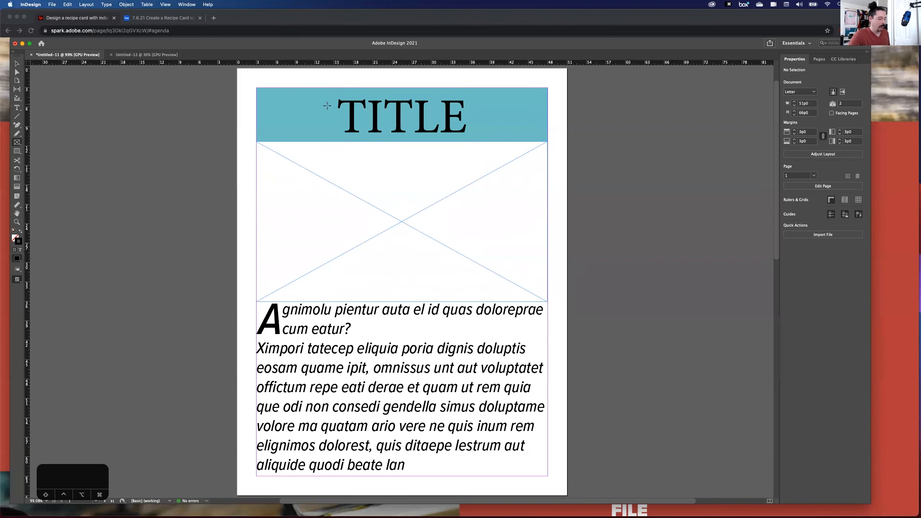
# Step: Change the font of the word TITLE to Proxima Nova Regular
pyautogui.click(15, 108)
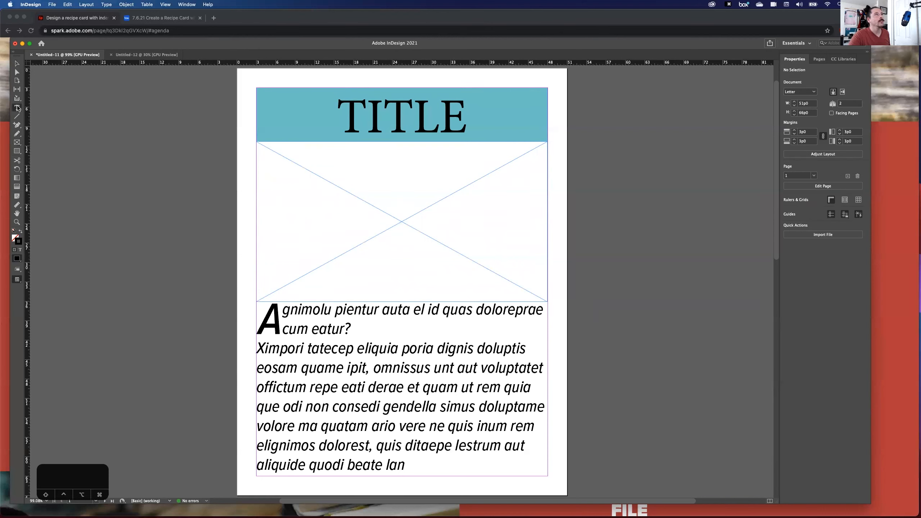
pyautogui.click(423, 108)
pyautogui.press('super+a')
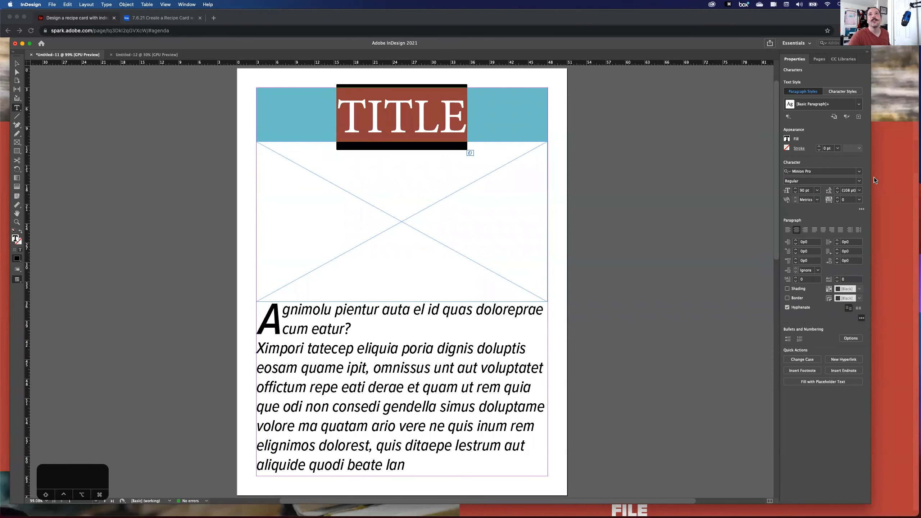
pyautogui.click(859, 171)
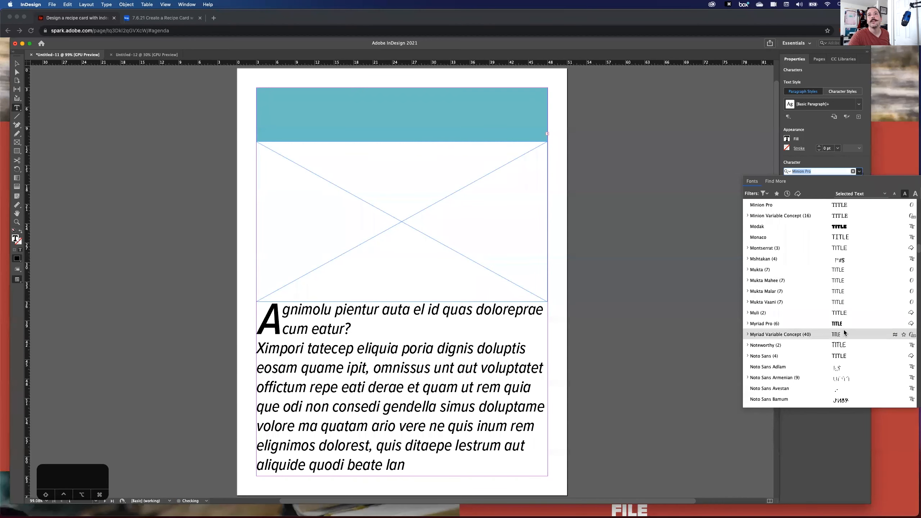
pyautogui.scroll(-15, 839, 347)
pyautogui.scroll(-20, 838, 349)
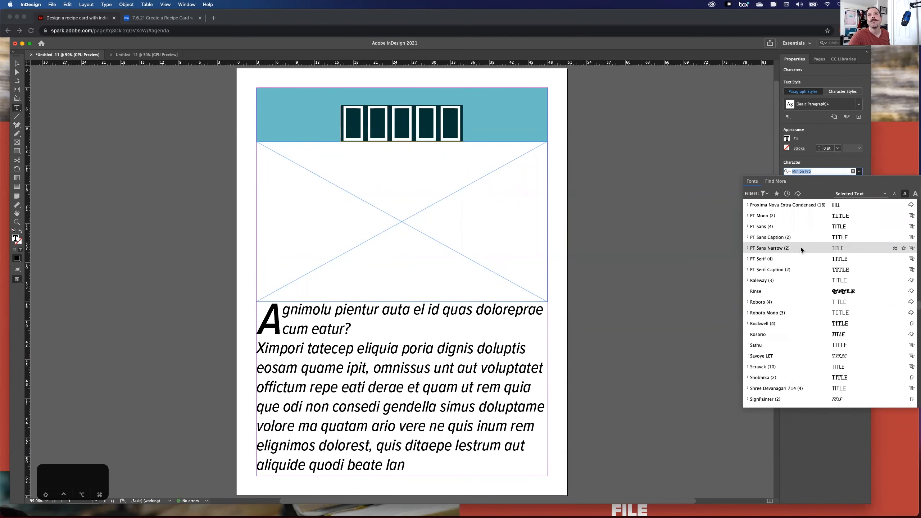
pyautogui.click(802, 301)
# Step: Change the body text's font to American Typewriter Condensed Light, try a smaller size and set it back to 30 pt
pyautogui.click(17, 63)
pyautogui.click(355, 357)
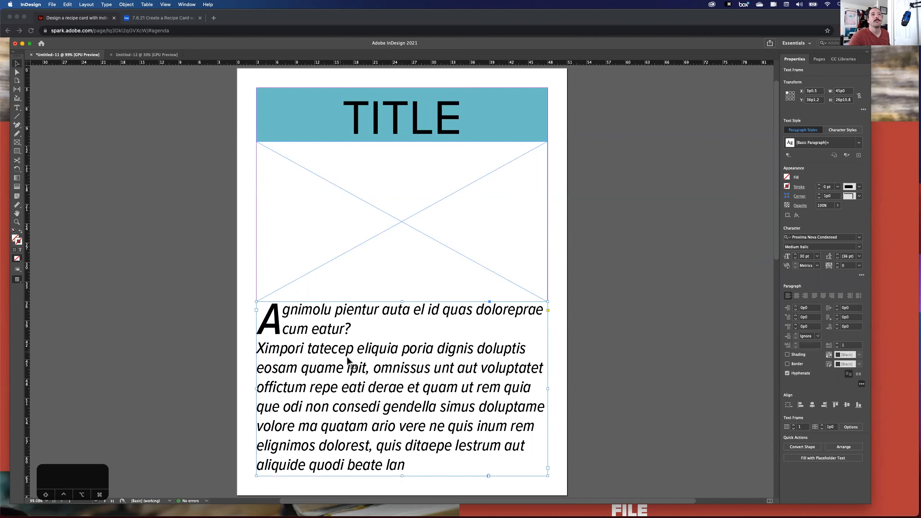
pyautogui.click(859, 236)
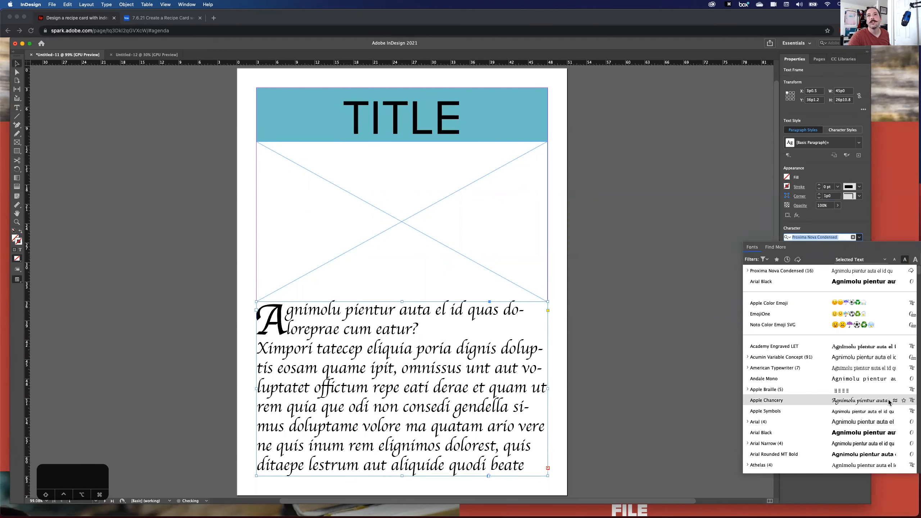
pyautogui.click(884, 372)
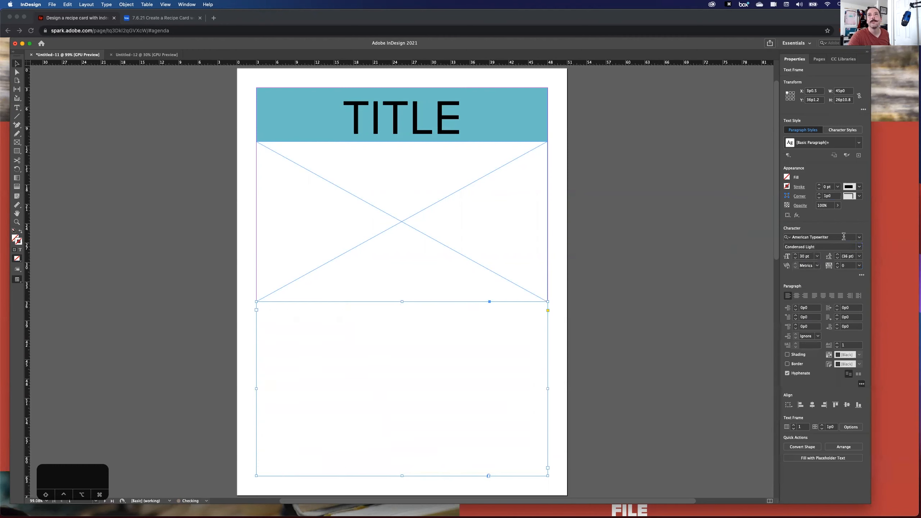
pyautogui.hotkey('shift', 'Down')
pyautogui.hotkey('shift', 'Up')
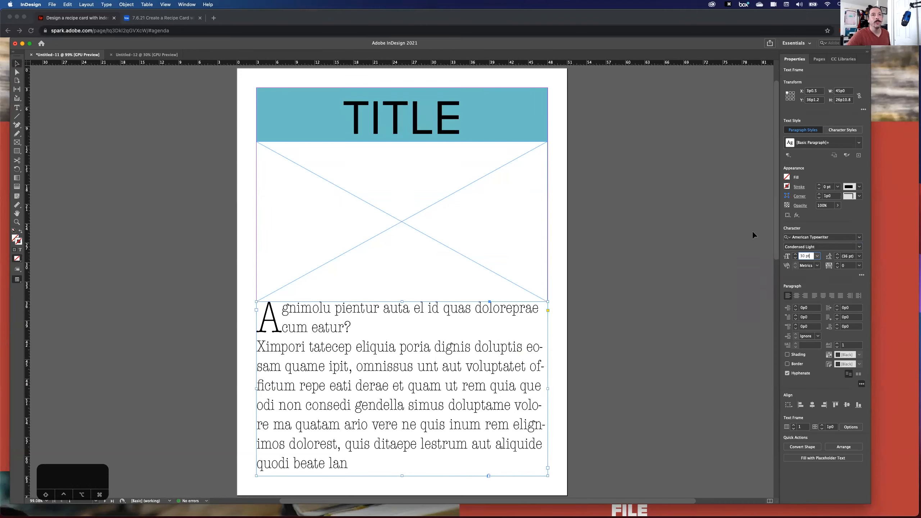
# Step: Change the text colour of the word TITLE to Paper and deselect it
pyautogui.click(340, 361)
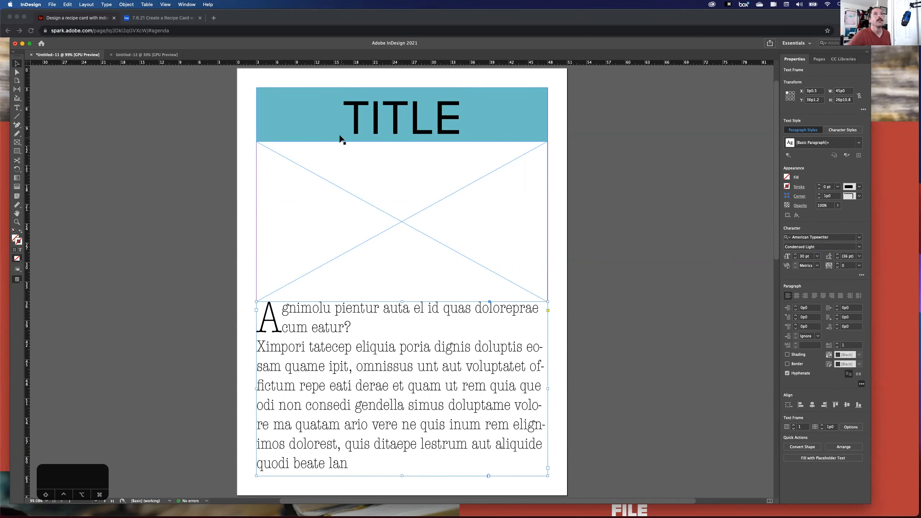
pyautogui.click(396, 111)
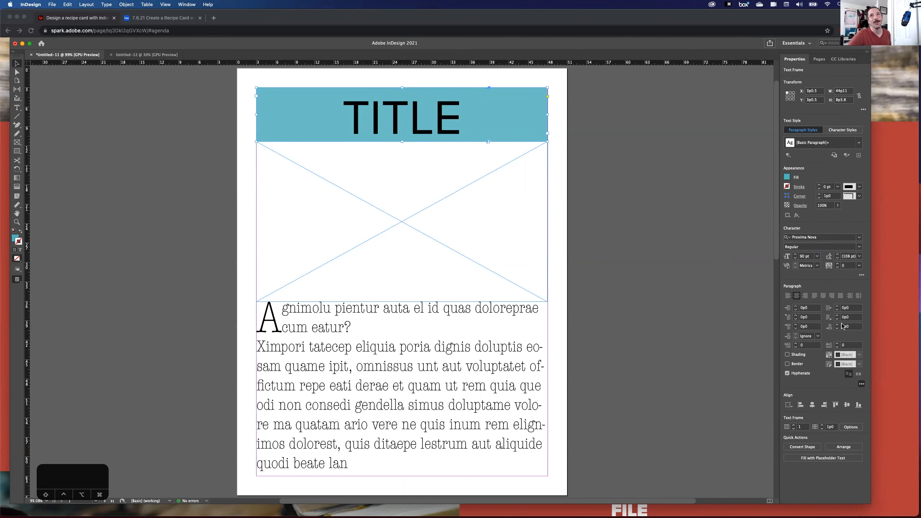
pyautogui.doubleClick(402, 115)
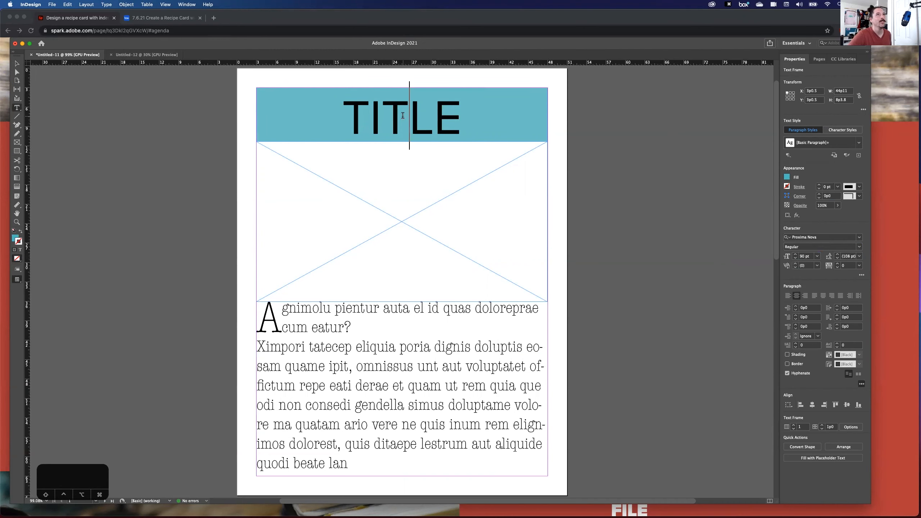
pyautogui.moveTo(457, 121); pyautogui.dragTo(286, 132)
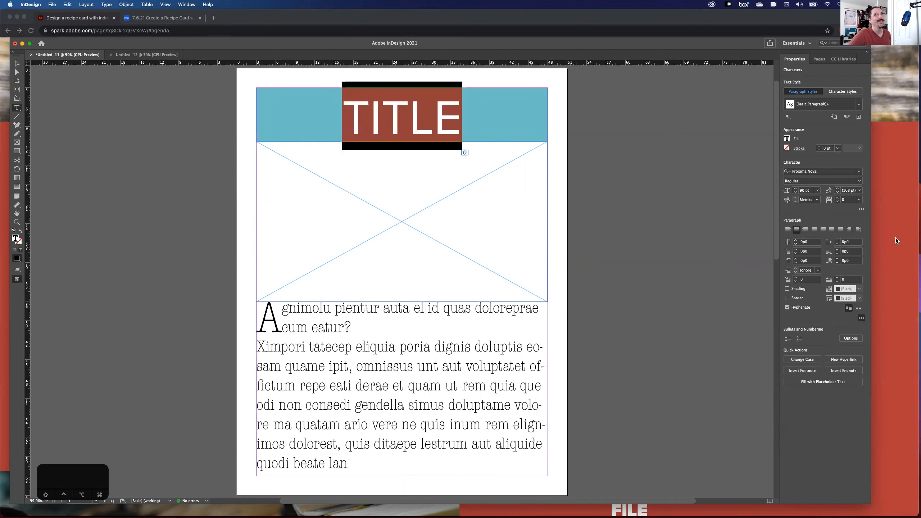
pyautogui.click(786, 139)
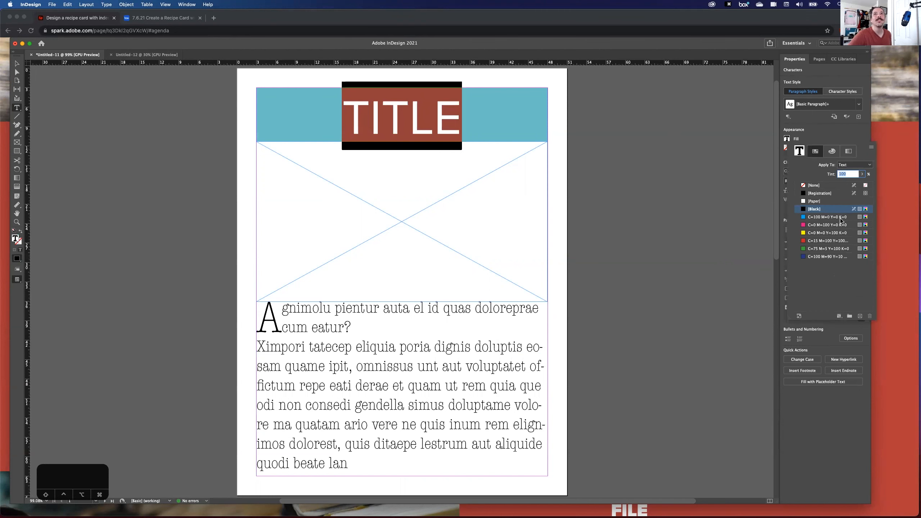
pyautogui.click(804, 201)
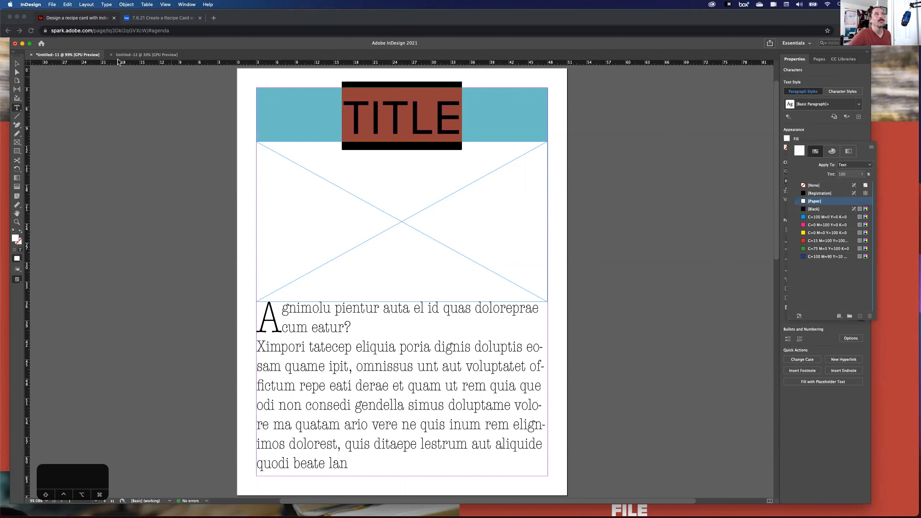
pyautogui.click(242, 303)
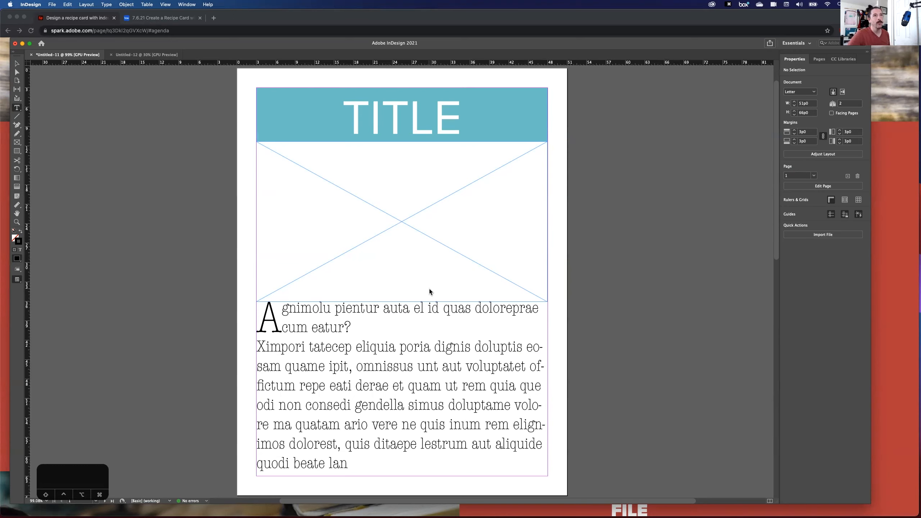
# Step: Delete the body text frame below the image frame
pyautogui.click(17, 64)
pyautogui.click(355, 382)
pyautogui.press('BackSpace')
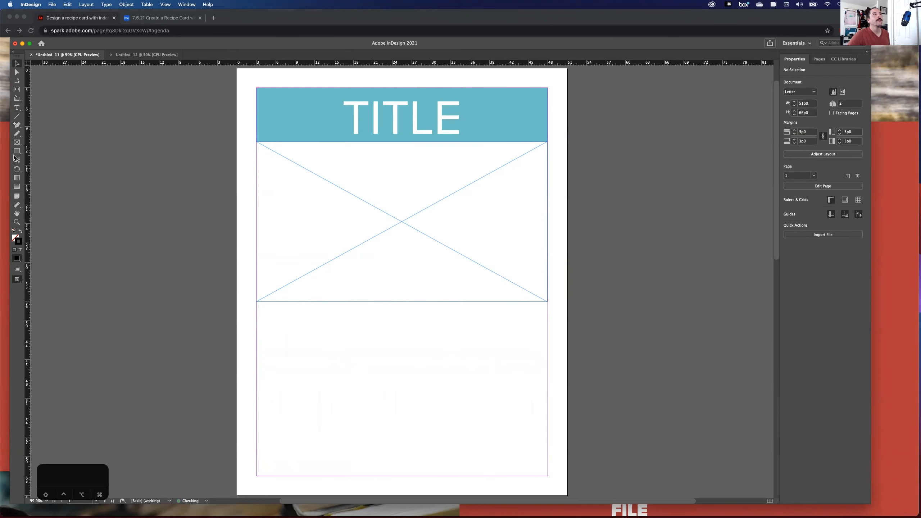
# Step: Draw three side-by-side linked text frames below the image frame, 45p0 wide and 26p10.8 high overall, and fill them with placeholder text
pyautogui.click(16, 108)
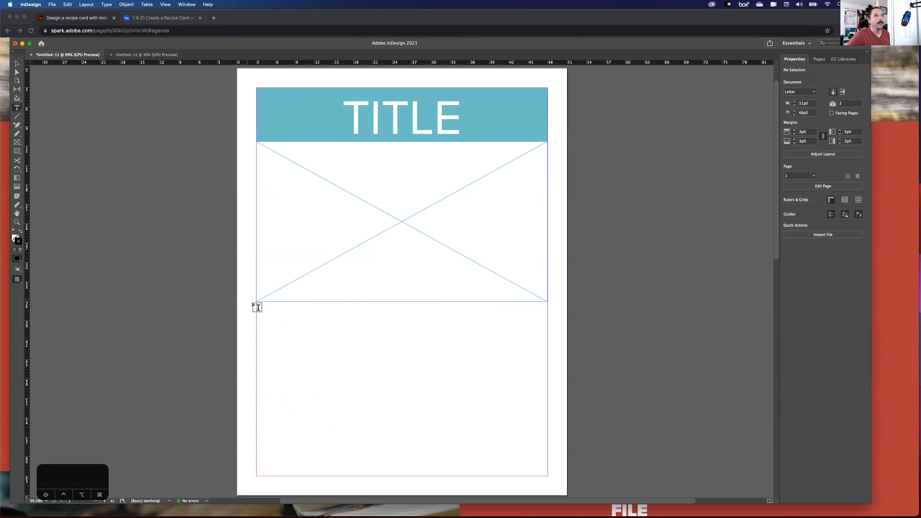
pyautogui.moveTo(257, 307); pyautogui.dragTo(548, 477)
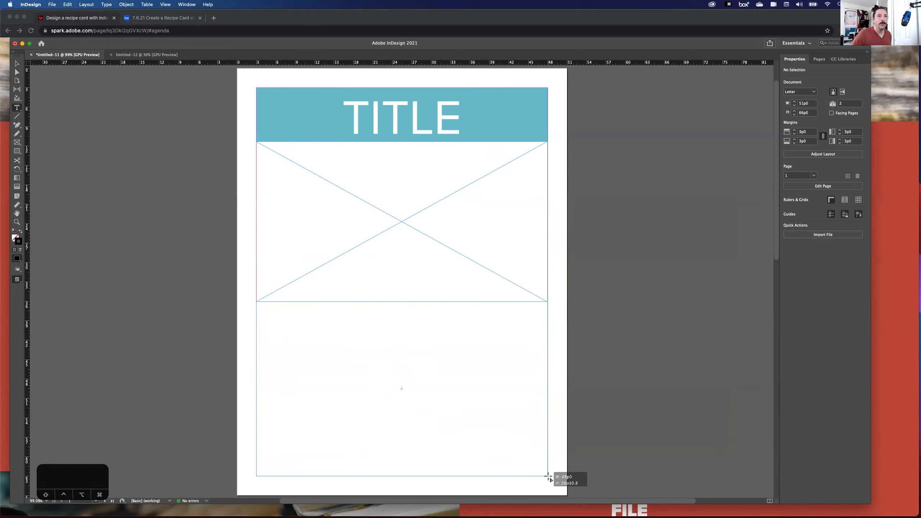
pyautogui.press('Up')
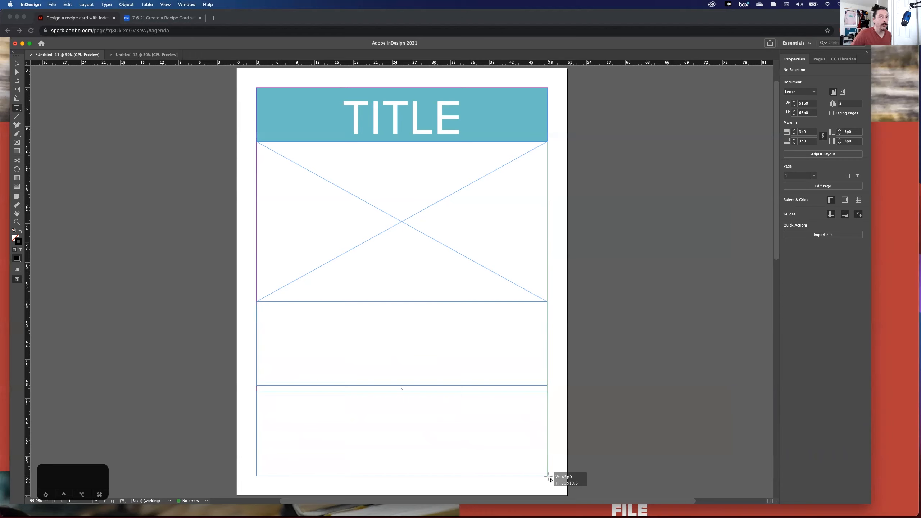
pyautogui.press('Right')
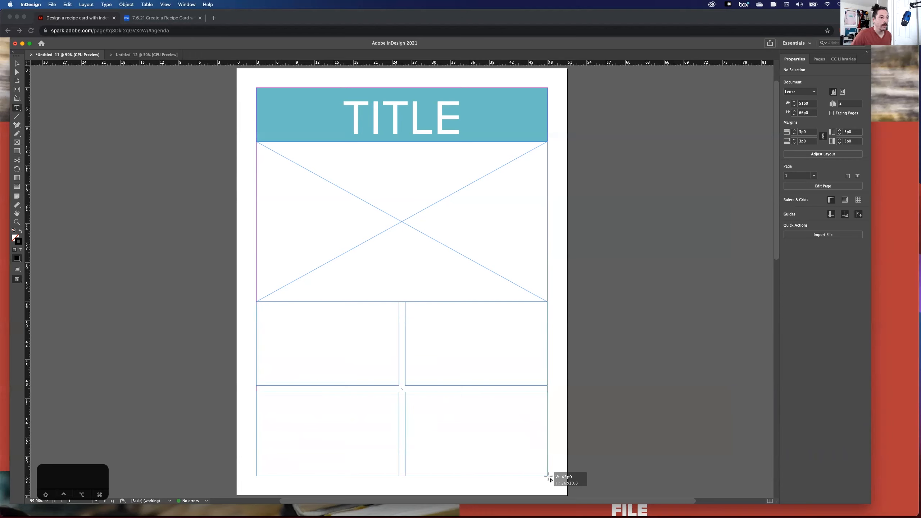
pyautogui.press('Down')
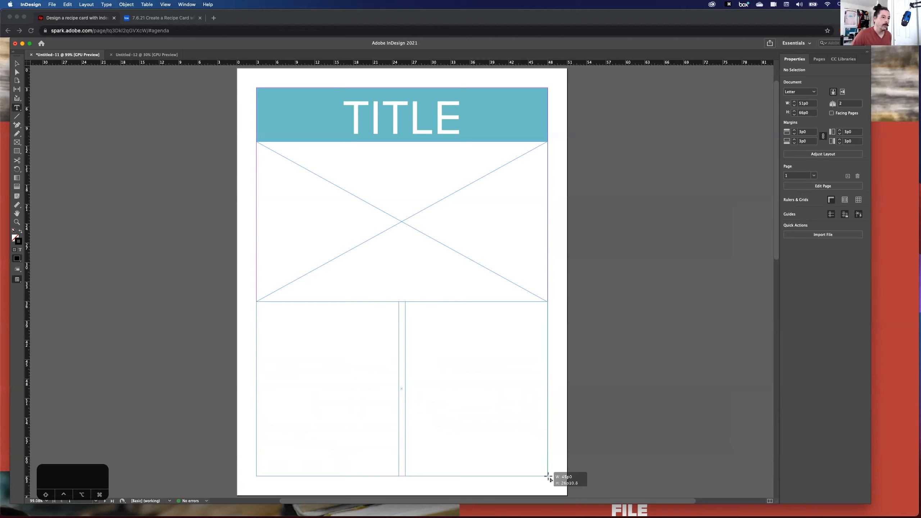
pyautogui.press('Right')
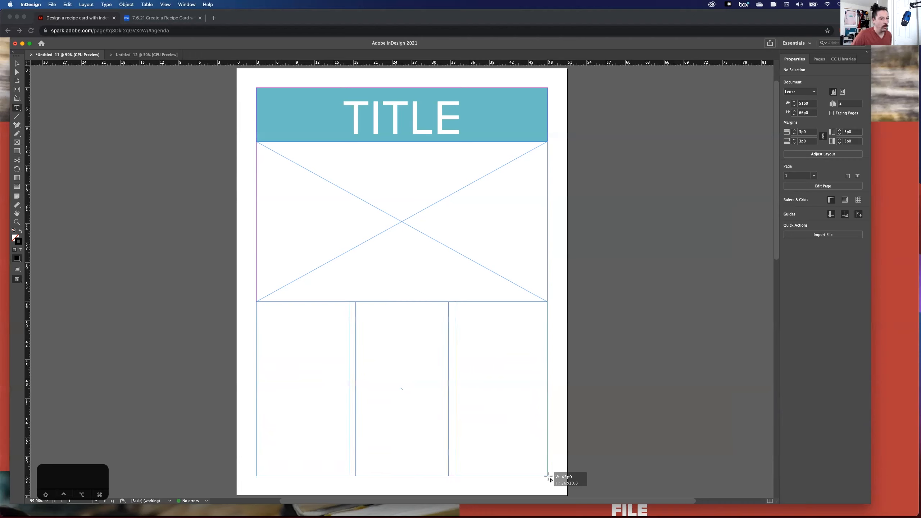
pyautogui.moveTo(548, 477); pyautogui.dragTo(548, 476)
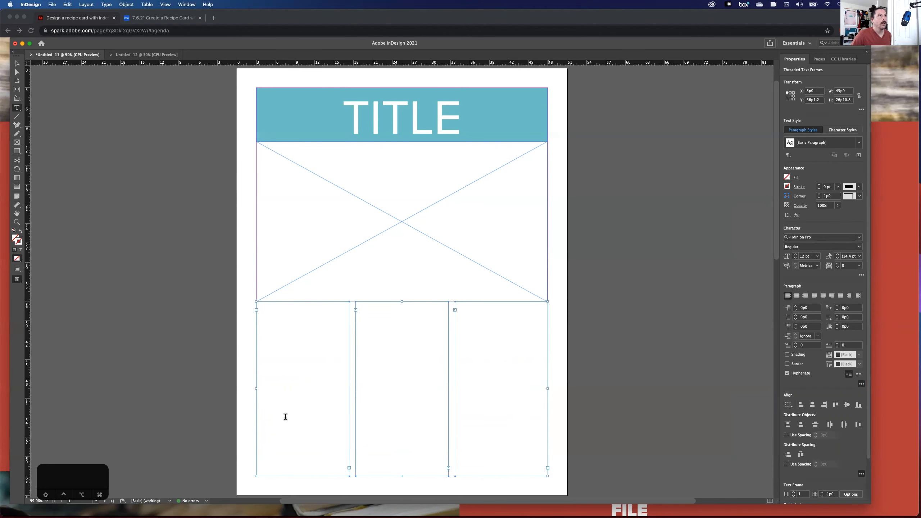
pyautogui.click(106, 5)
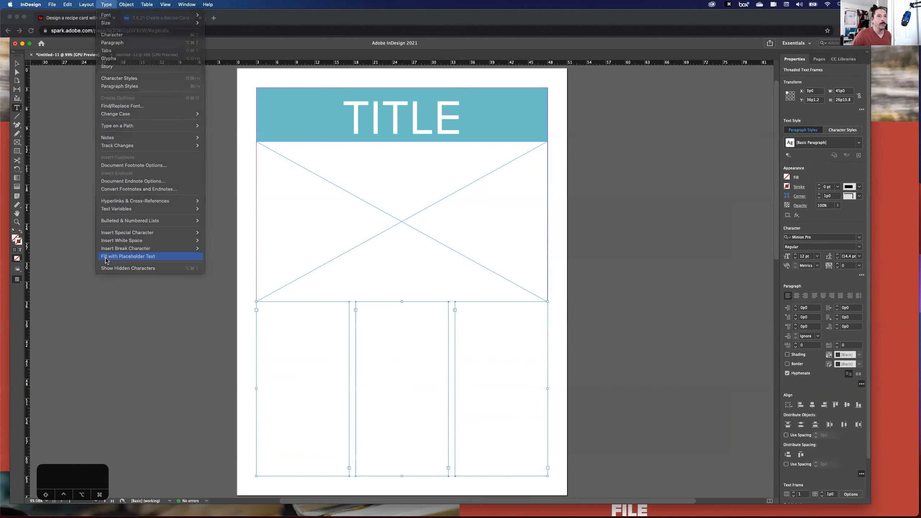
pyautogui.click(150, 256)
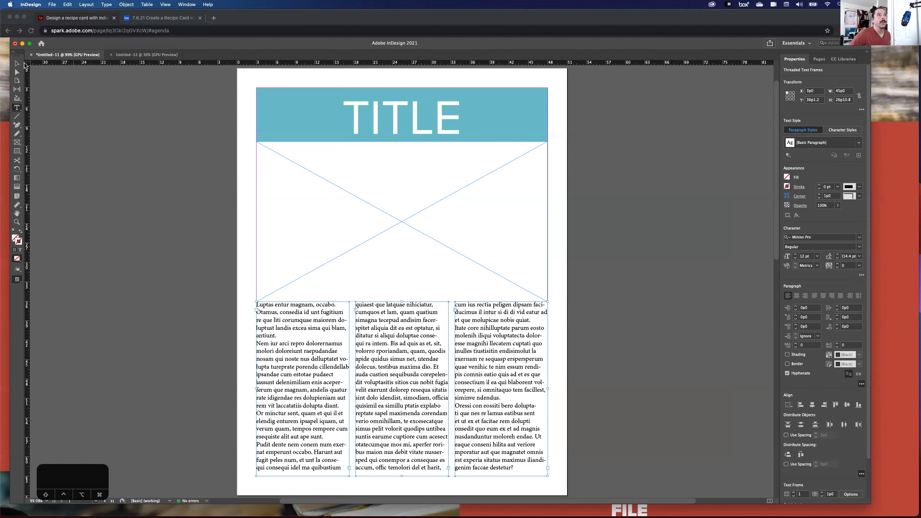
# Step: Replace the large image frame with two stacked image frames filling the same gap, about 44p11.5 wide and 24p4.7 high overall
pyautogui.click(17, 63)
pyautogui.click(320, 174)
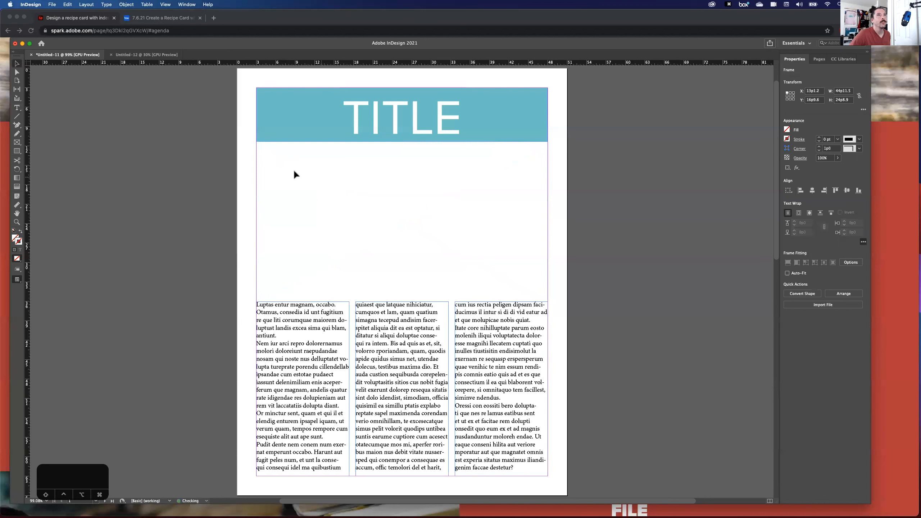
pyautogui.click(17, 143)
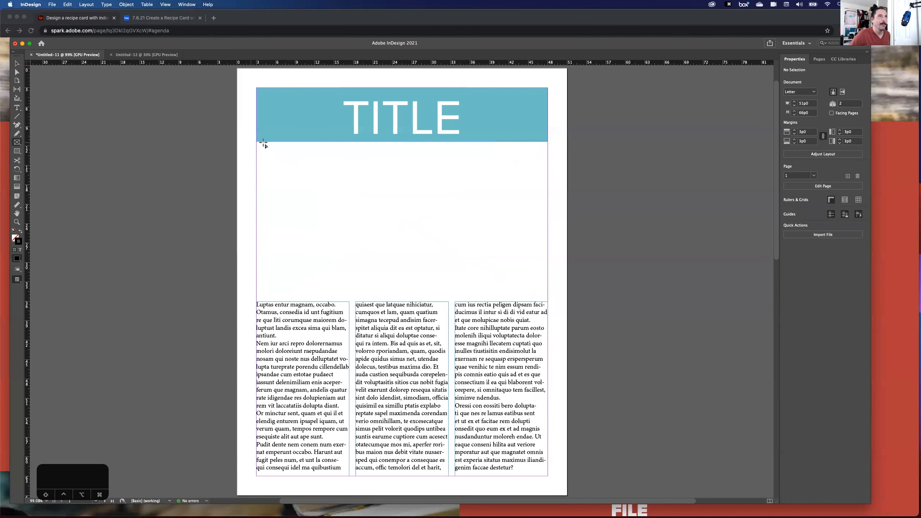
pyautogui.moveTo(257, 142); pyautogui.dragTo(549, 299)
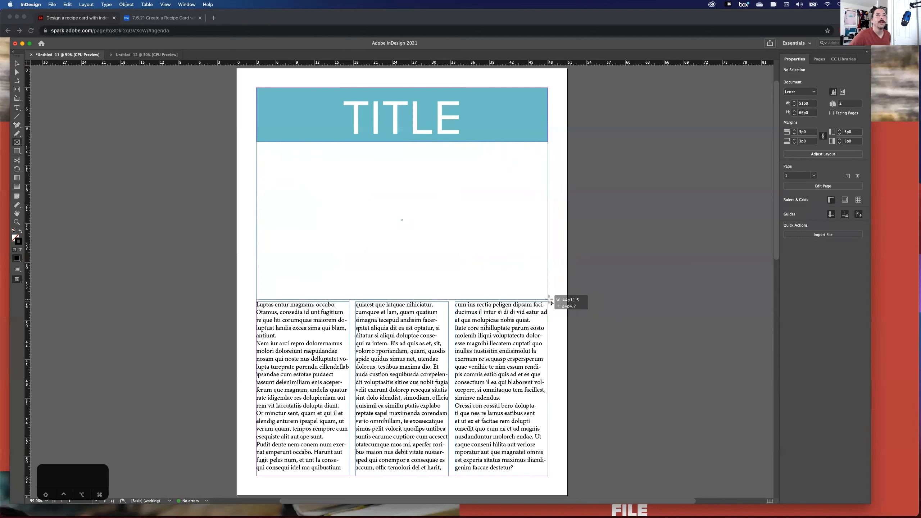
pyautogui.press('Right')
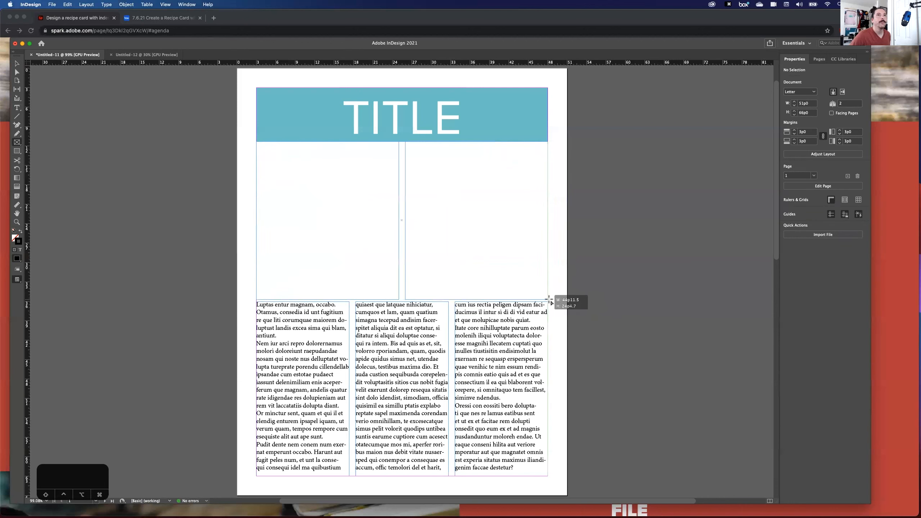
pyautogui.press('Right')
pyautogui.press('Left')
pyautogui.press('Left')
pyautogui.press('Up')
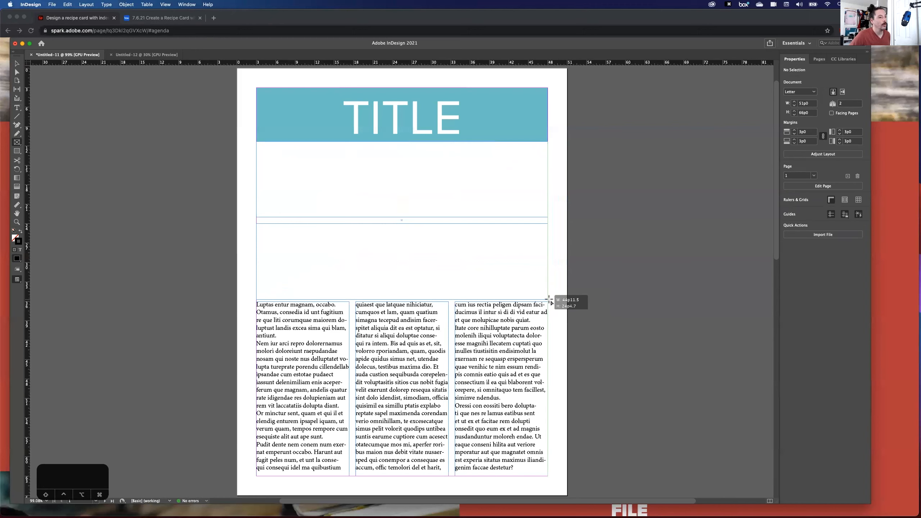
pyautogui.moveTo(549, 300); pyautogui.dragTo(548, 299)
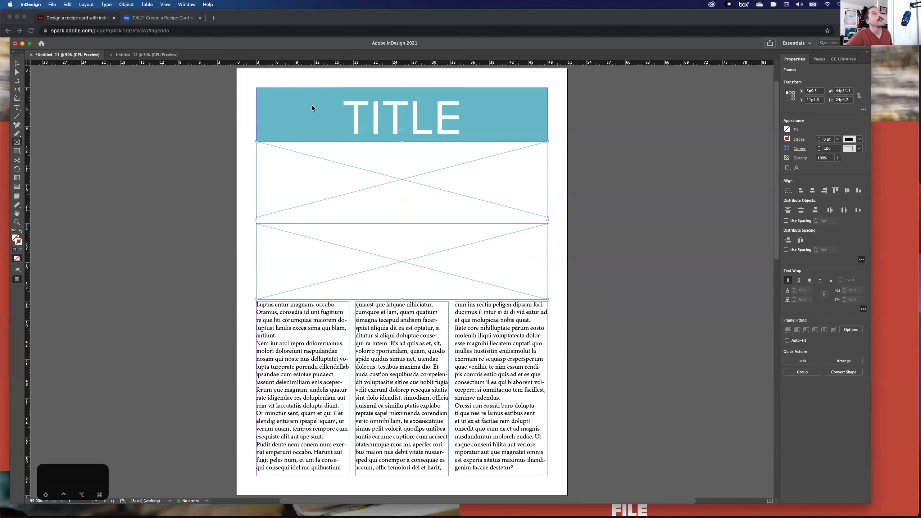
# Step: Shift the upper image frame down slightly, narrow it to about 21p1.9 and place a duplicate beside it against the opposite margin
pyautogui.click(16, 63)
pyautogui.click(389, 183)
pyautogui.moveTo(389, 181); pyautogui.dragTo(390, 185)
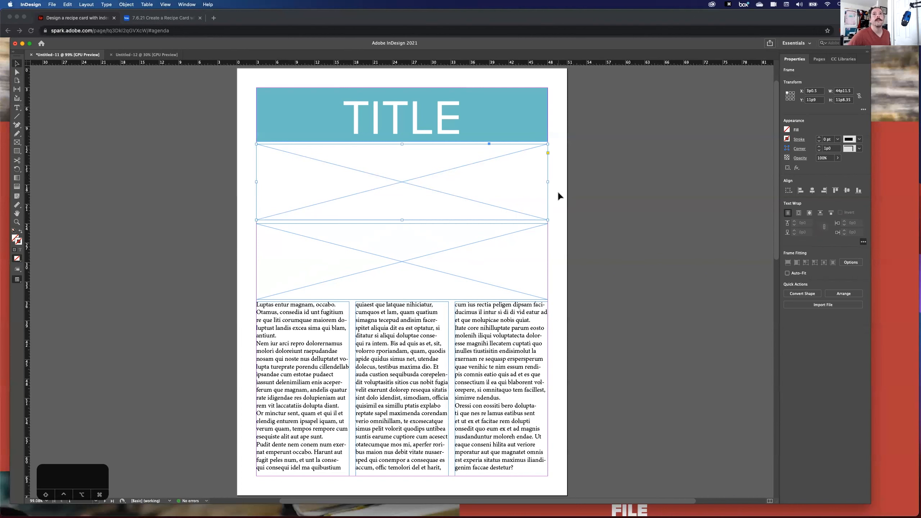
pyautogui.moveTo(548, 182); pyautogui.dragTo(393, 185)
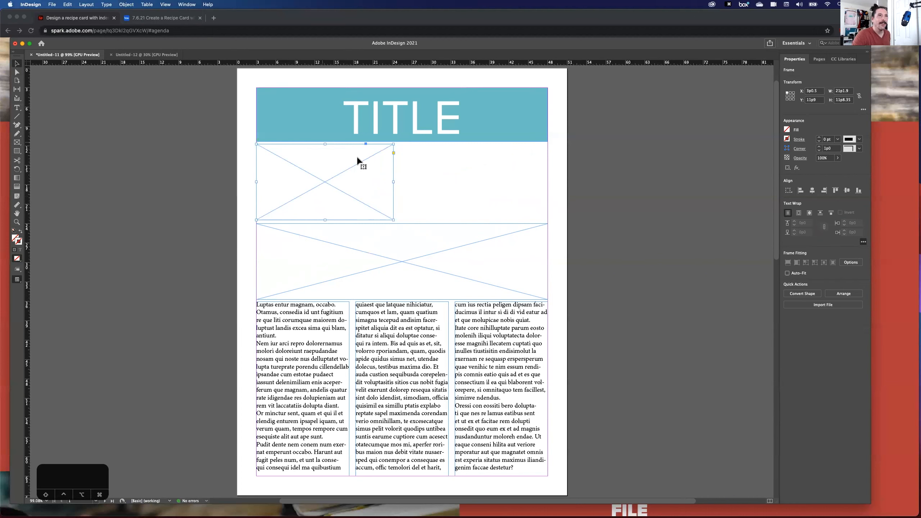
pyautogui.moveTo(319, 181); pyautogui.dragTo(472, 185)
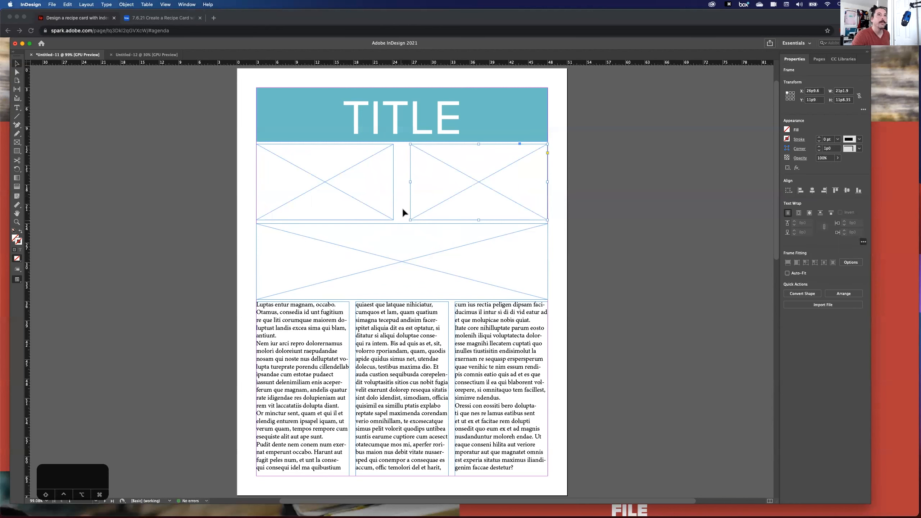
# Step: Delete the two small upper image frames and extend the remaining image frame up towards the title, to about 23p9 high
pyautogui.moveTo(410, 181); pyautogui.dragTo(345, 182)
pyautogui.press('Delete')
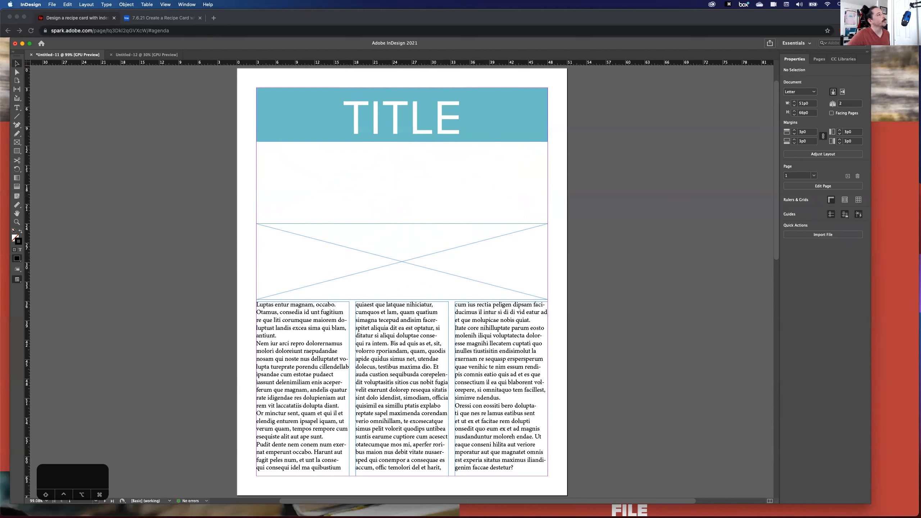
pyautogui.click(332, 238)
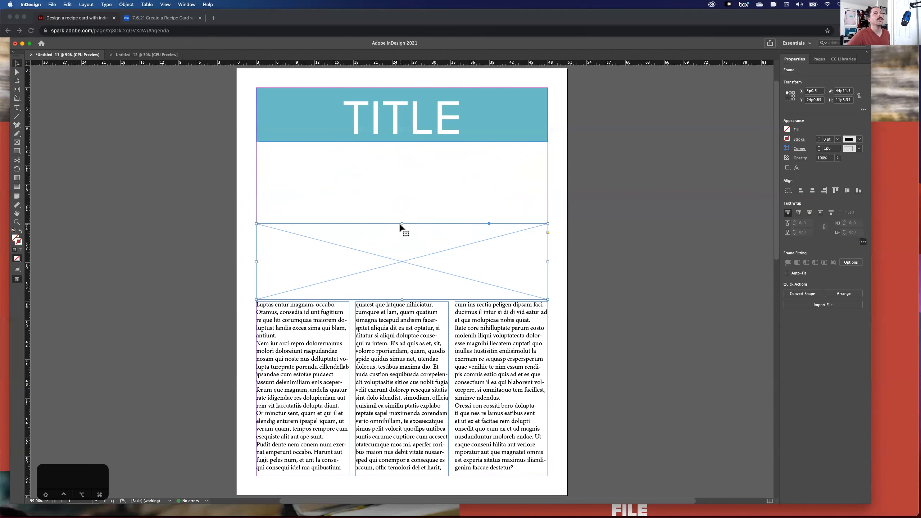
pyautogui.moveTo(401, 222); pyautogui.dragTo(396, 145)
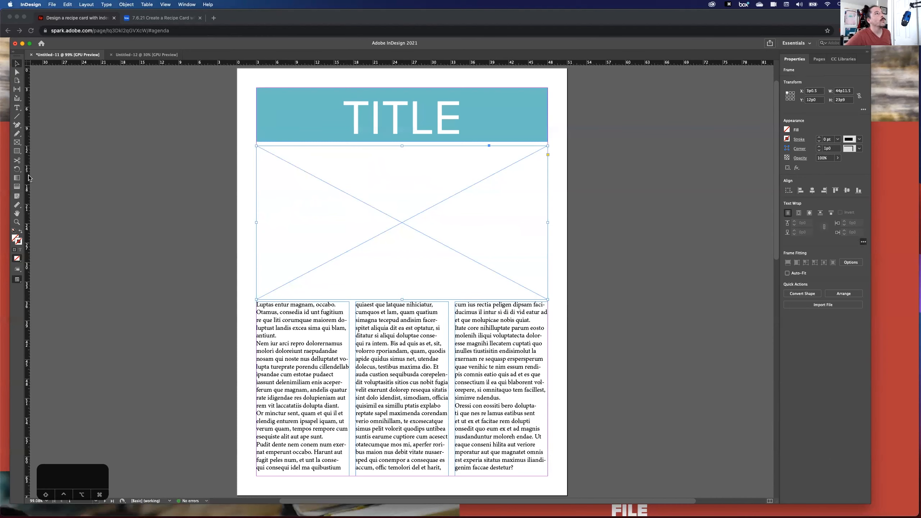
# Step: Draw a rectangle about 10p1.8 wide and 10p1.2 high on the pasteboard and move it over the first two text columns
pyautogui.click(16, 154)
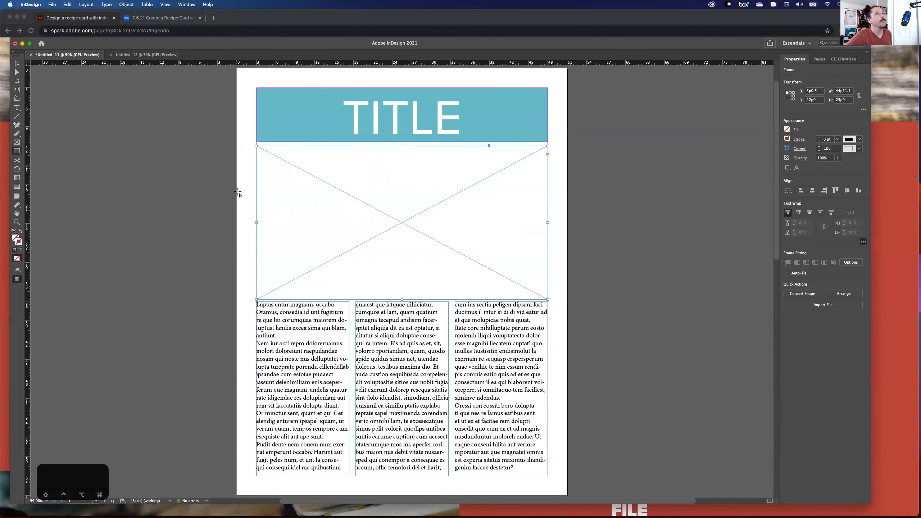
pyautogui.moveTo(127, 214); pyautogui.dragTo(193, 279)
pyautogui.click(16, 63)
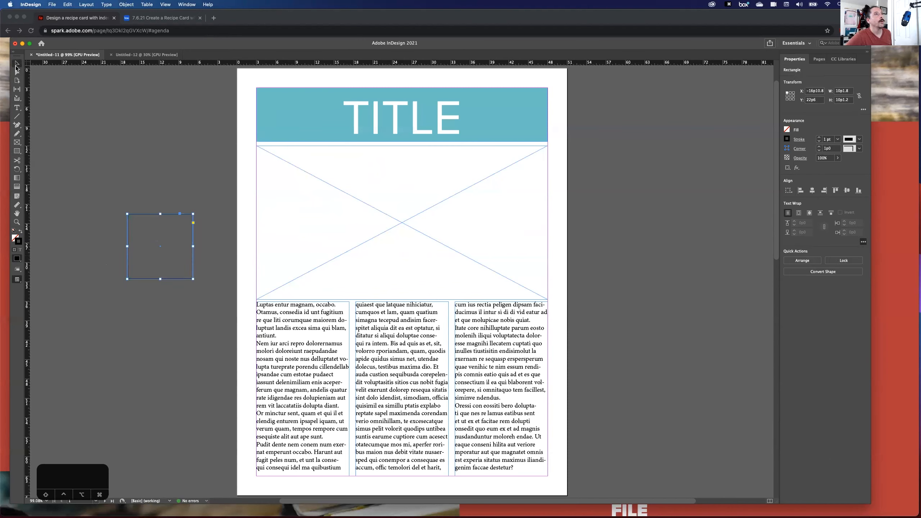
pyautogui.moveTo(147, 217); pyautogui.dragTo(341, 329)
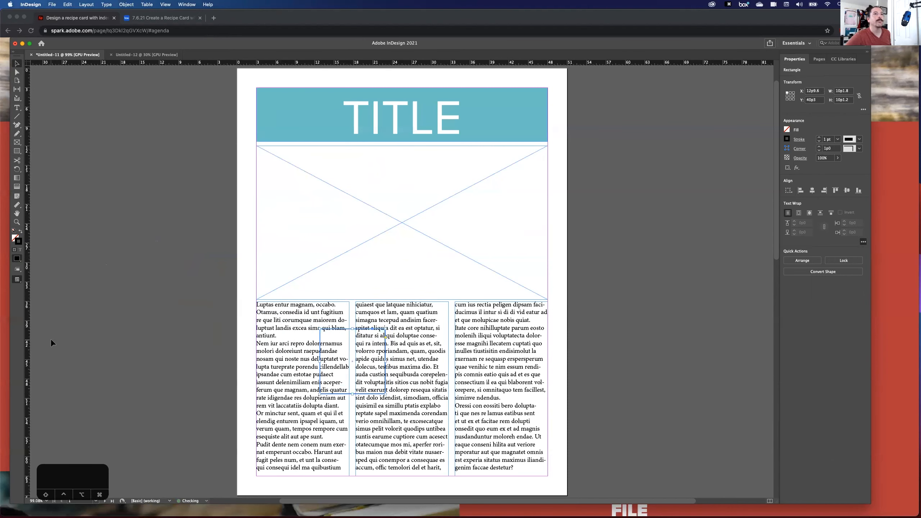
# Step: Fill the rectangle over the text columns with the Registration swatch
pyautogui.click(787, 130)
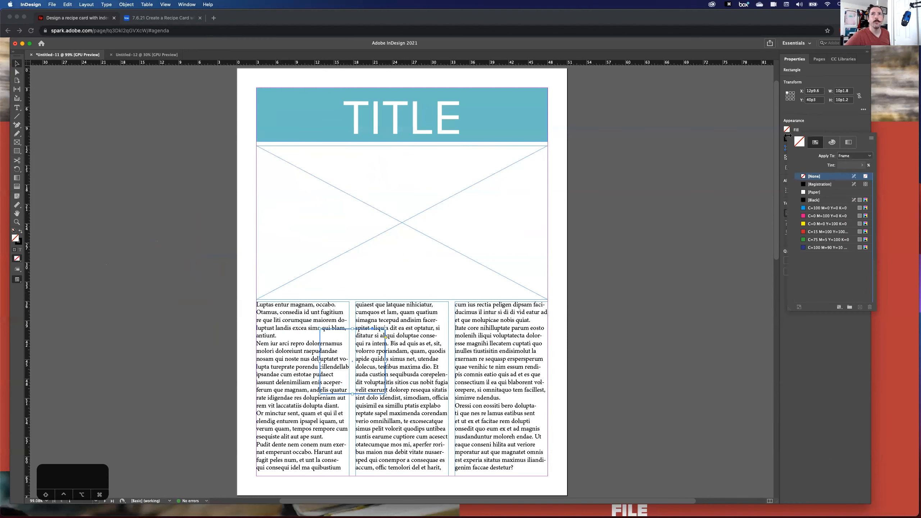
pyautogui.click(804, 183)
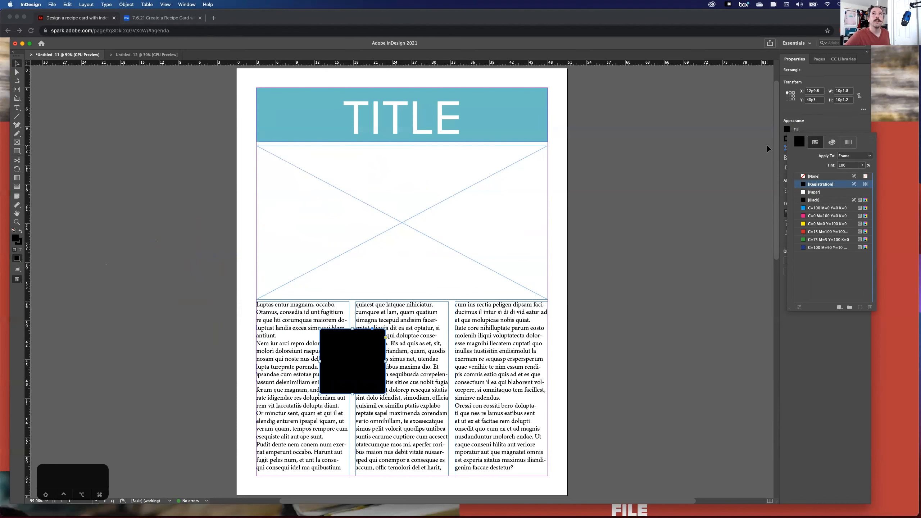
pyautogui.click(844, 337)
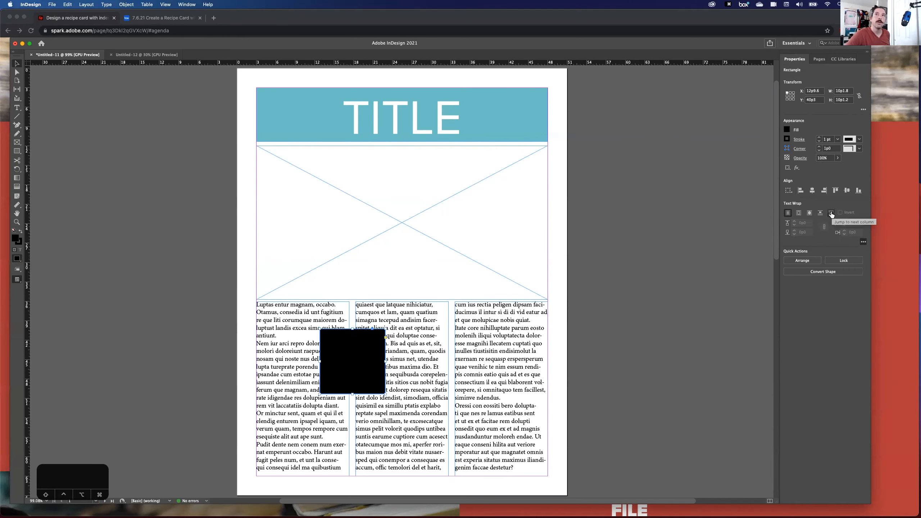
# Step: Wrap the text around the black square's bounding box and fit the square inside the middle column at about 8p4.5 by 8p3.8
pyautogui.click(799, 214)
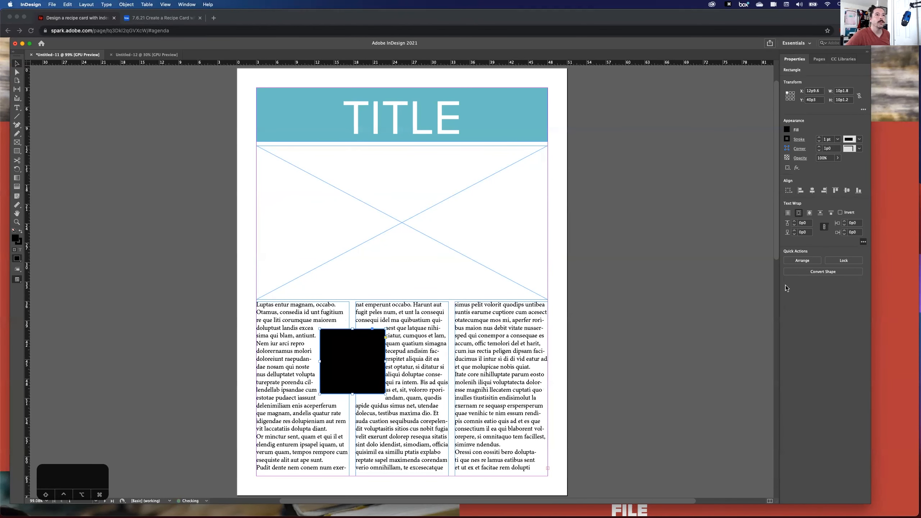
pyautogui.moveTo(349, 360); pyautogui.dragTo(435, 379)
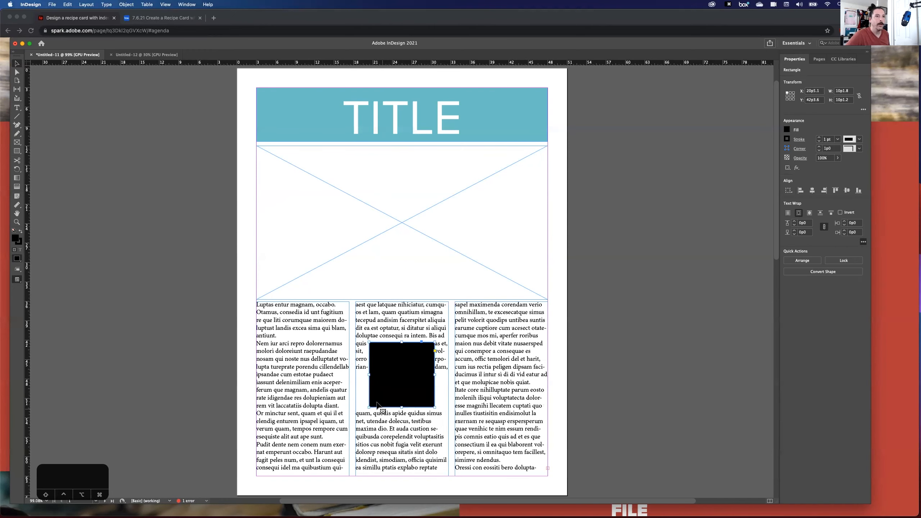
pyautogui.moveTo(369, 342); pyautogui.dragTo(381, 353)
pyautogui.moveTo(409, 384); pyautogui.dragTo(404, 379)
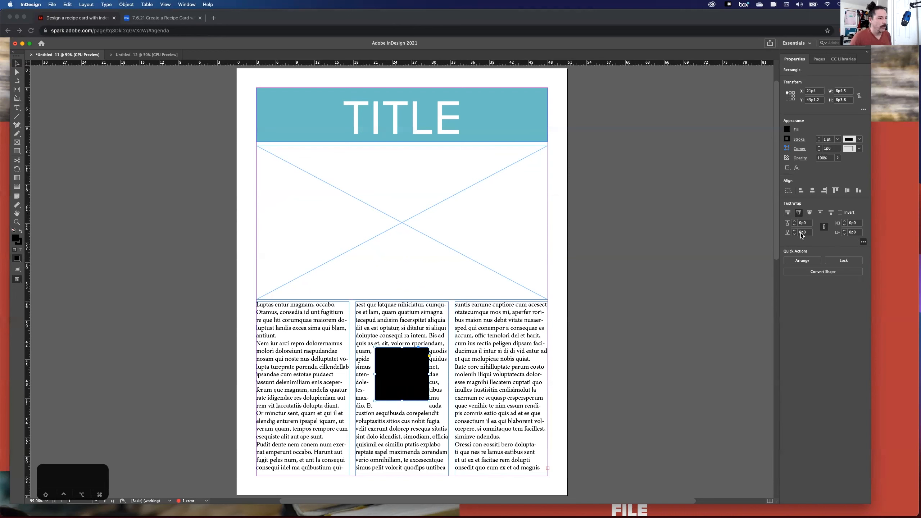
# Step: Set the black square's text wrap offset to 0p4 on all sides
pyautogui.click(845, 230)
pyautogui.click(845, 230)
pyautogui.click(844, 230)
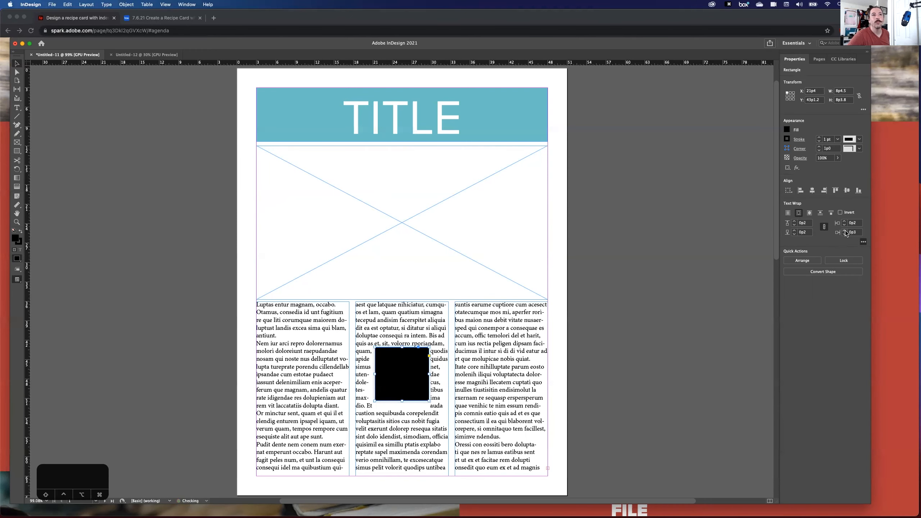
pyautogui.click(845, 230)
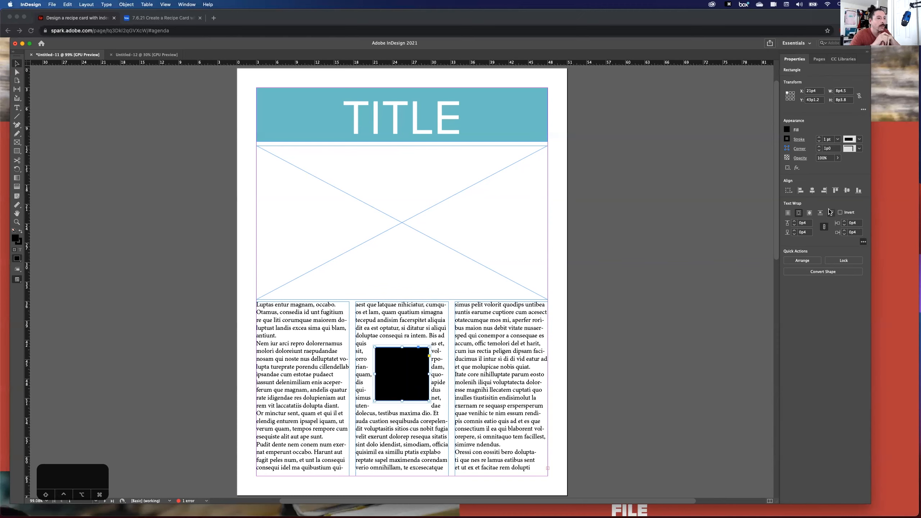
# Step: Examine the file formats offered for saving the Untitled-11 document, and close the save dialog without saving
pyautogui.click(128, 55)
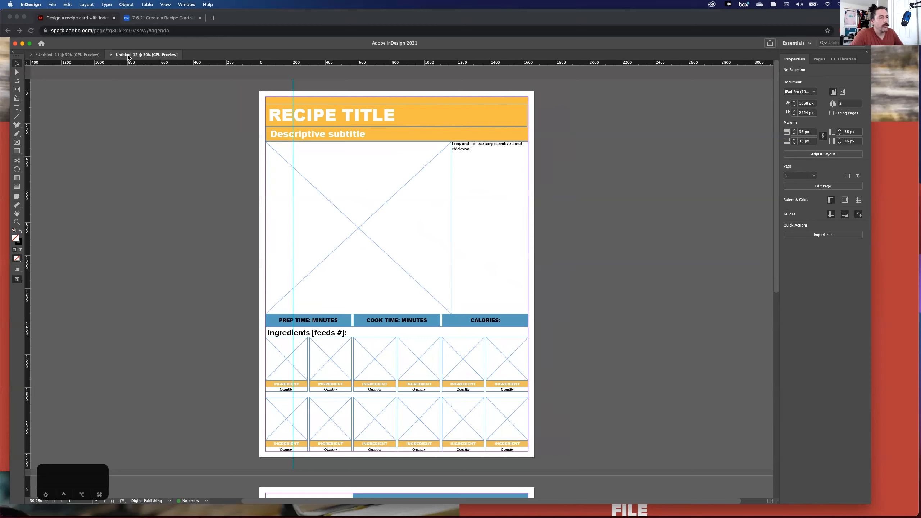
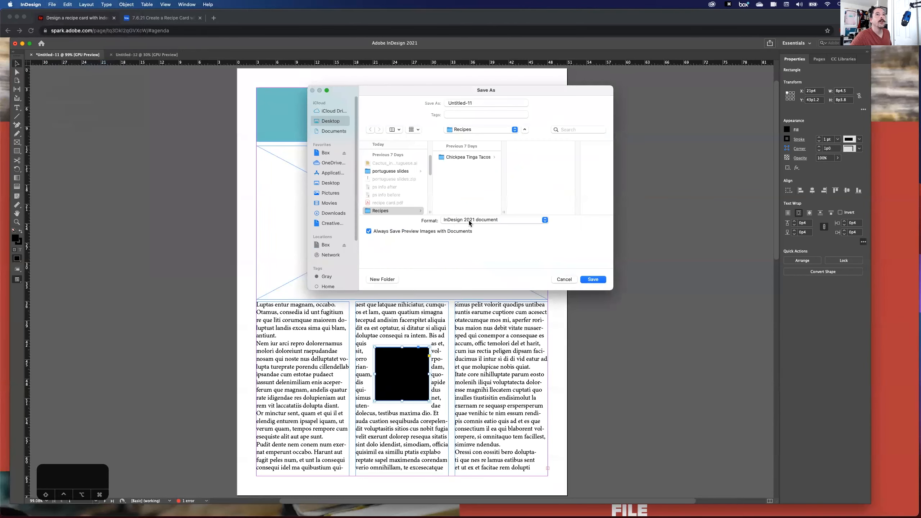
pyautogui.click(470, 222)
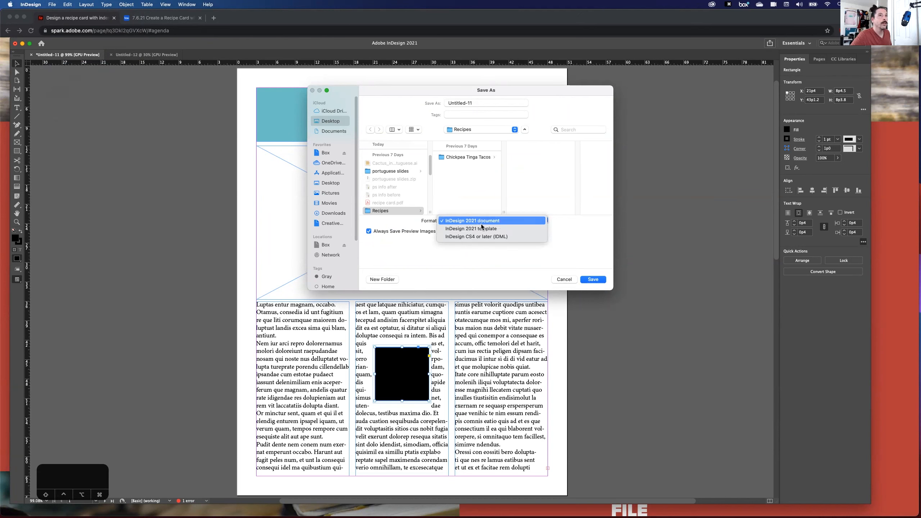
pyautogui.click(557, 279)
pyautogui.click(564, 279)
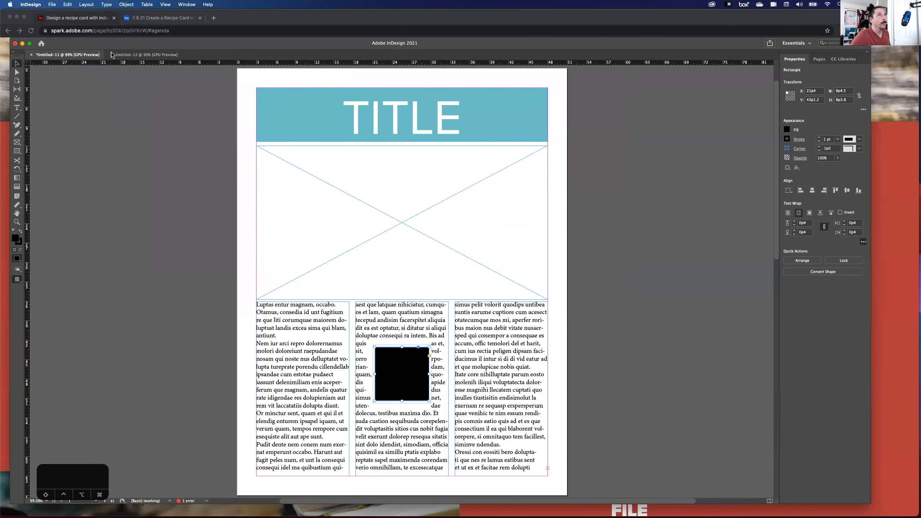
# Step: Switch to the Untitled-12 recipe card document and select the large image frame below the subtitle
pyautogui.click(156, 55)
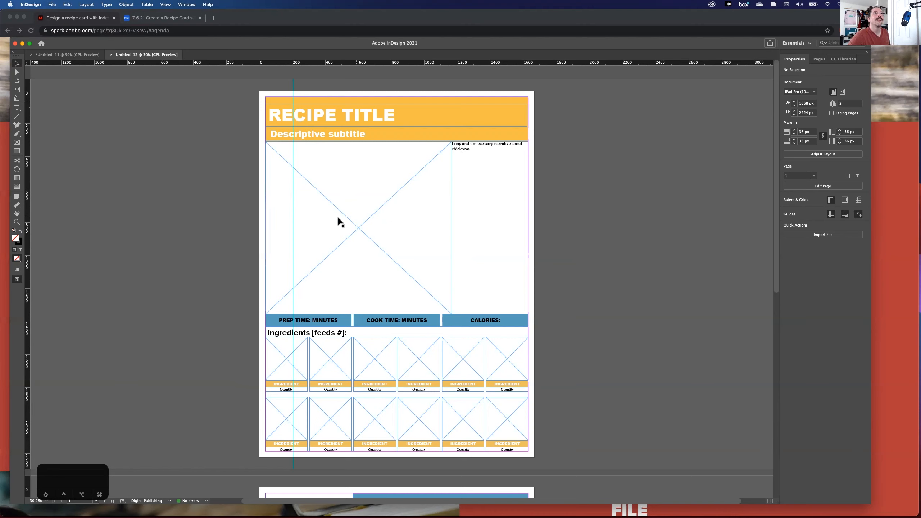
pyautogui.click(348, 207)
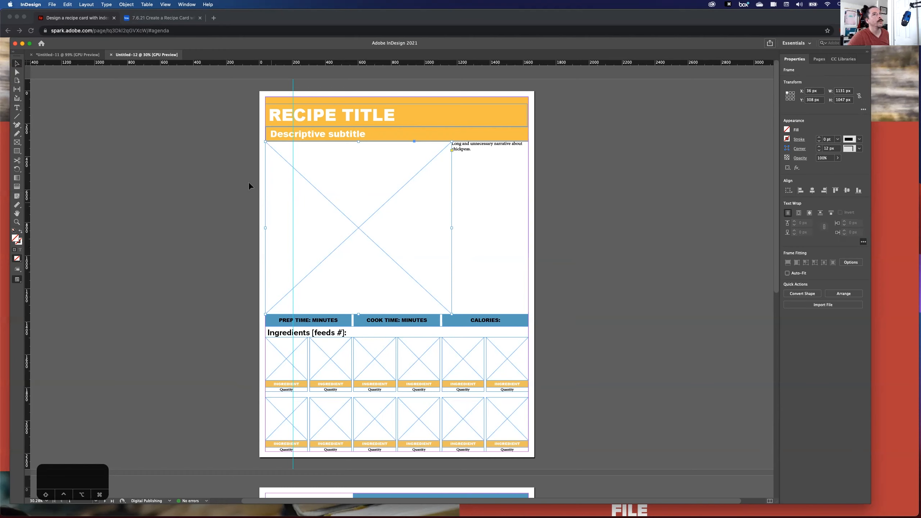
pyautogui.click(51, 4)
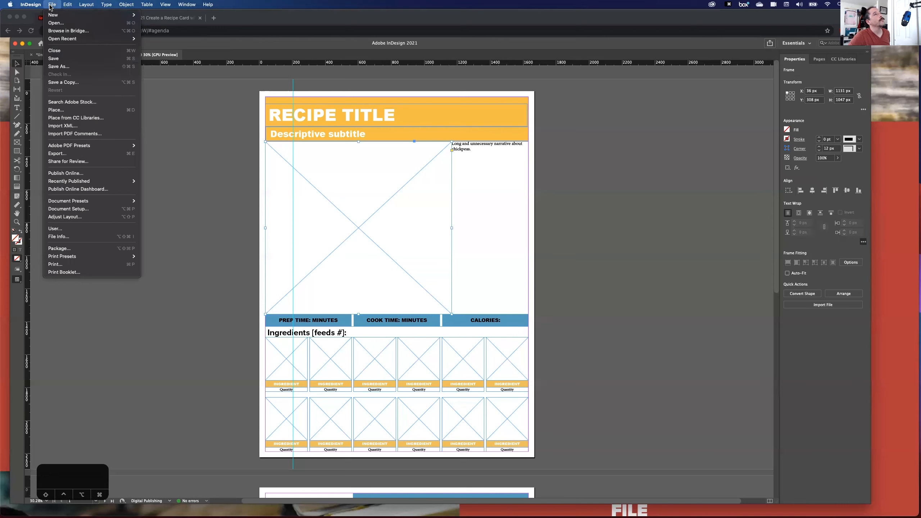
pyautogui.click(77, 111)
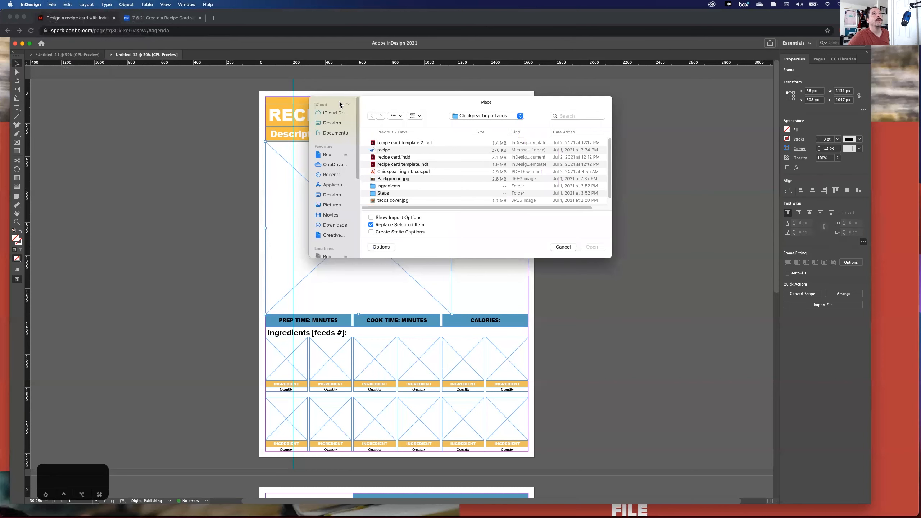
pyautogui.moveTo(383, 100); pyautogui.dragTo(279, 79)
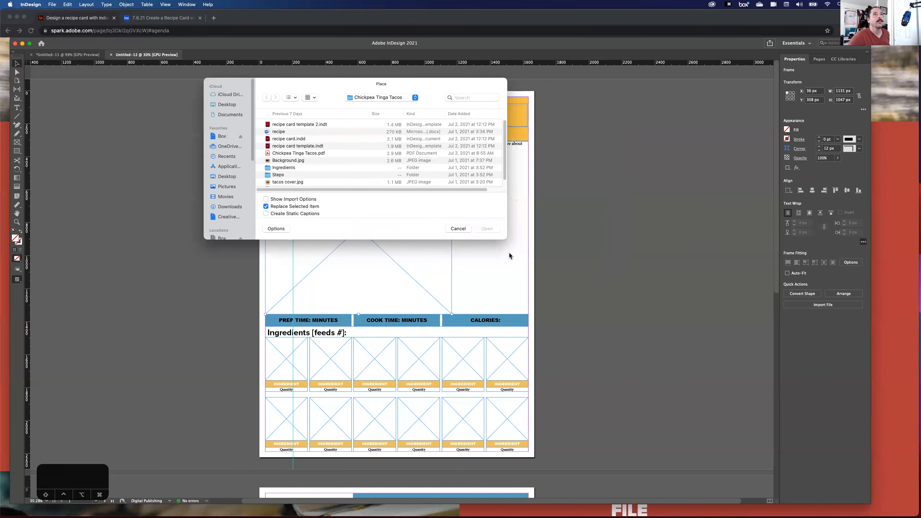
pyautogui.moveTo(506, 241); pyautogui.dragTo(597, 307)
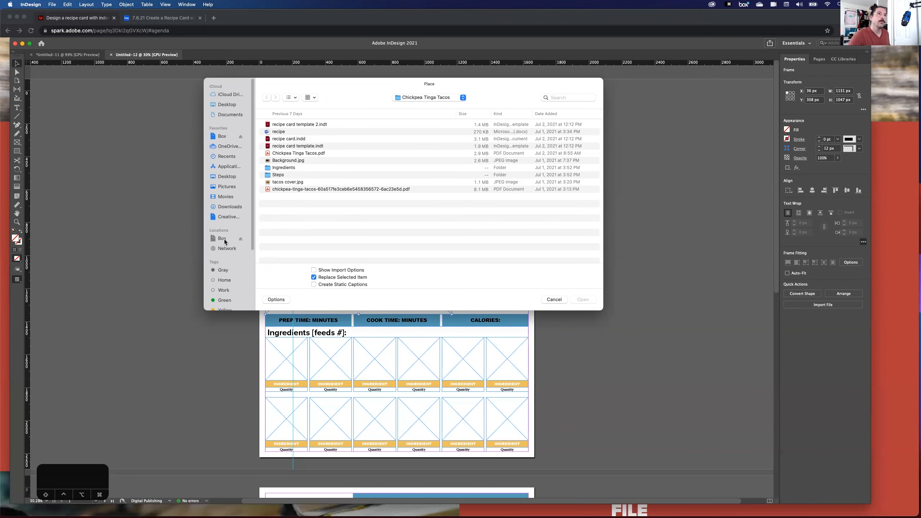
pyautogui.click(280, 182)
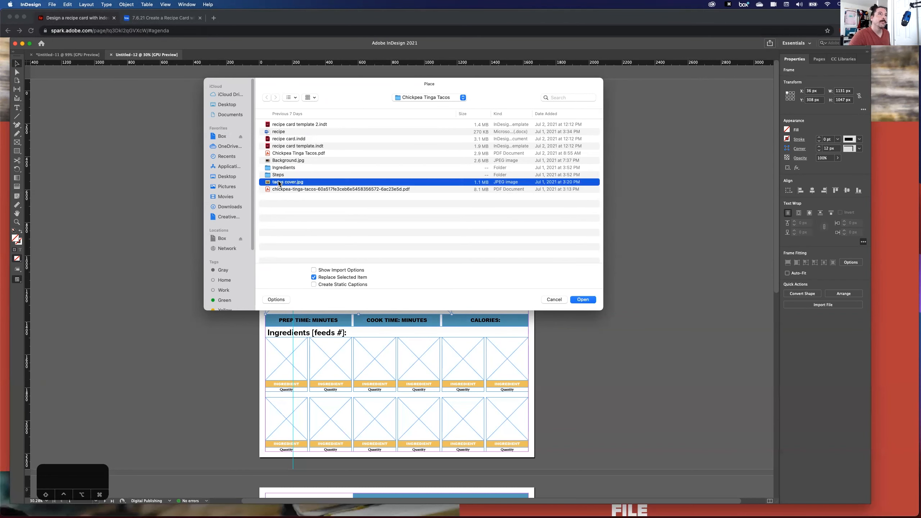
pyautogui.click(551, 301)
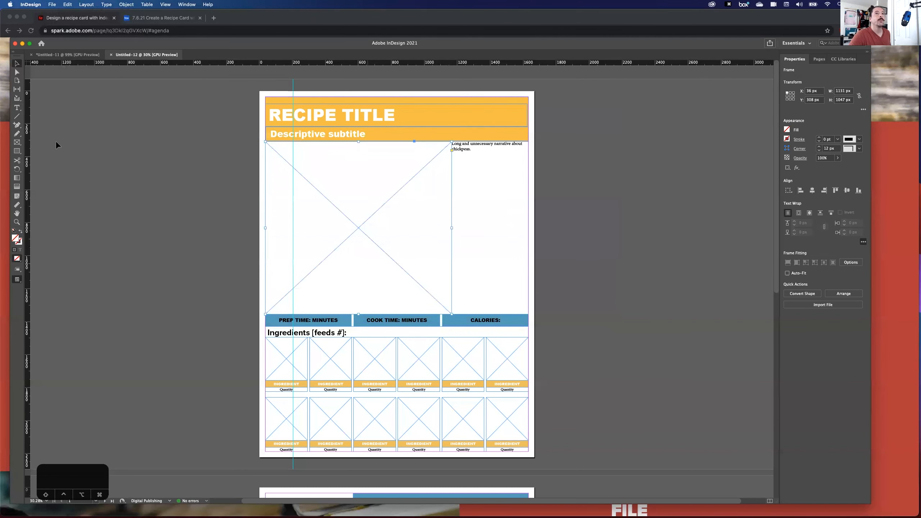
pyautogui.click(51, 4)
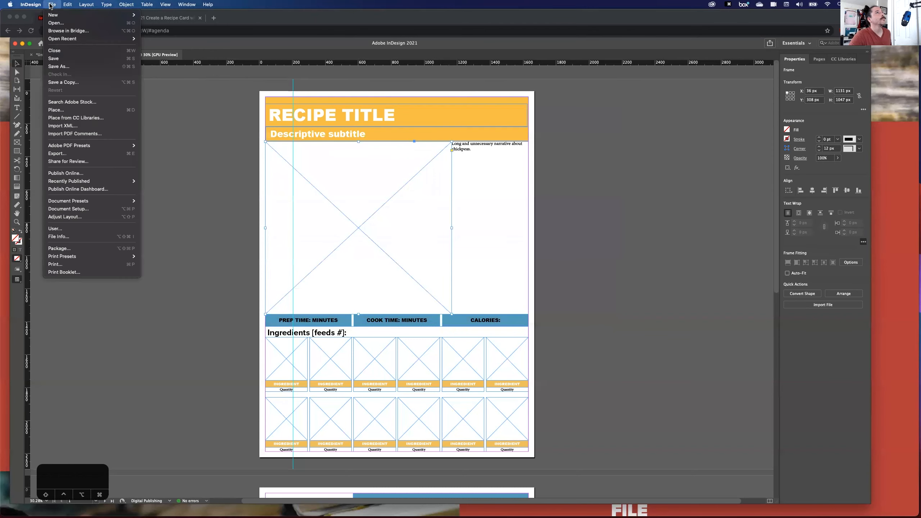
pyautogui.click(187, 102)
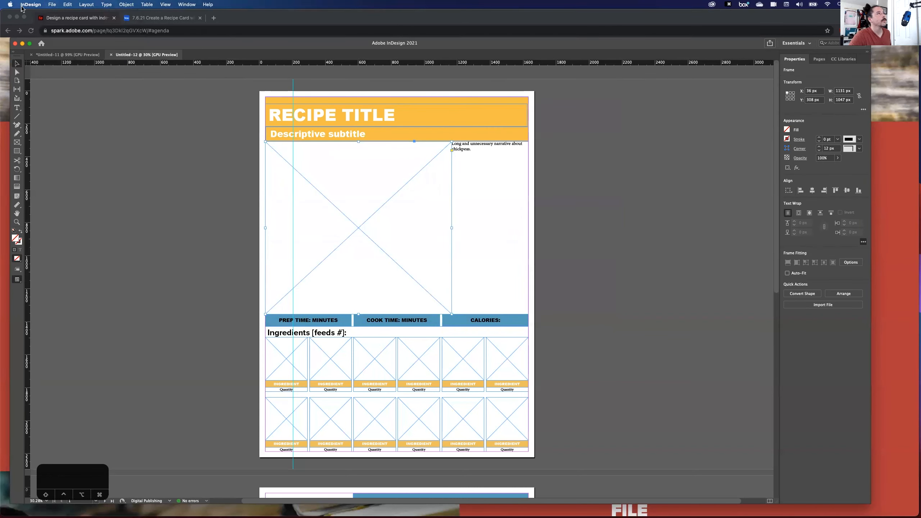
# Step: Place tacos cover.jpg from the Chickpea Tinga Tacos folder in the selected large image frame
pyautogui.click(52, 4)
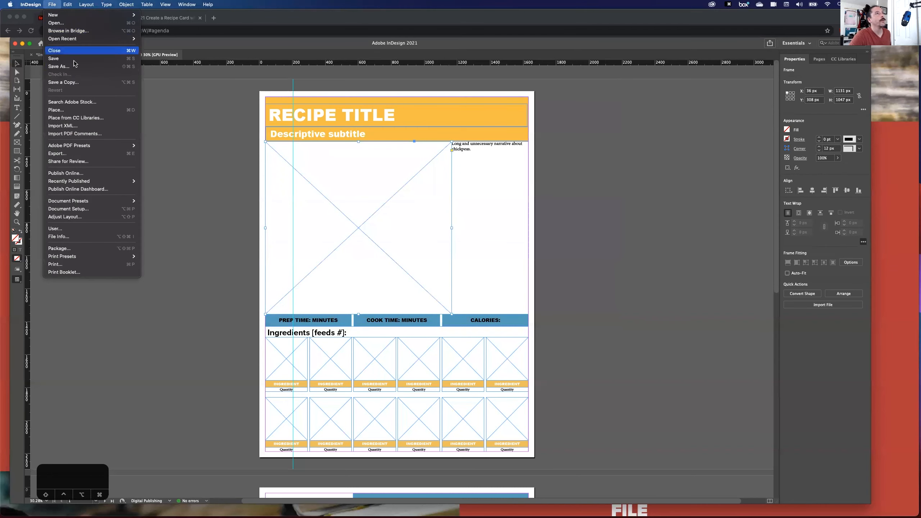
pyautogui.click(78, 110)
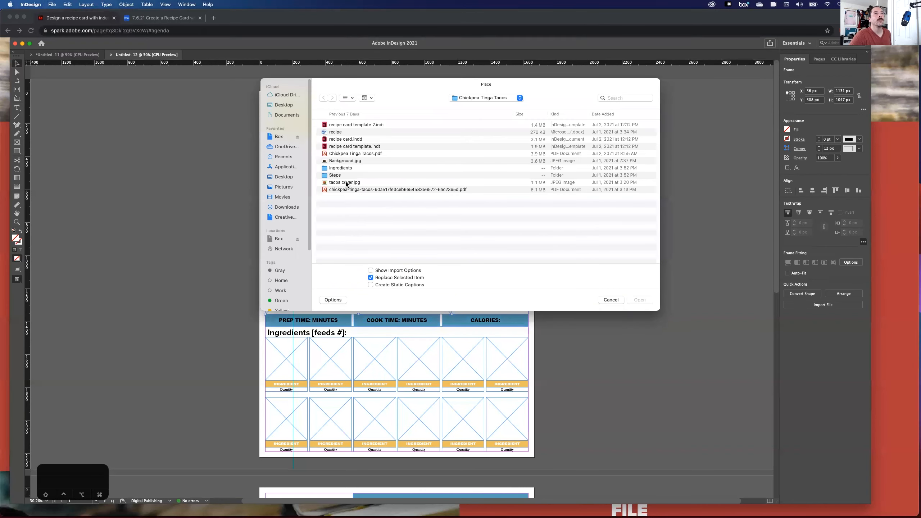
pyautogui.click(348, 182)
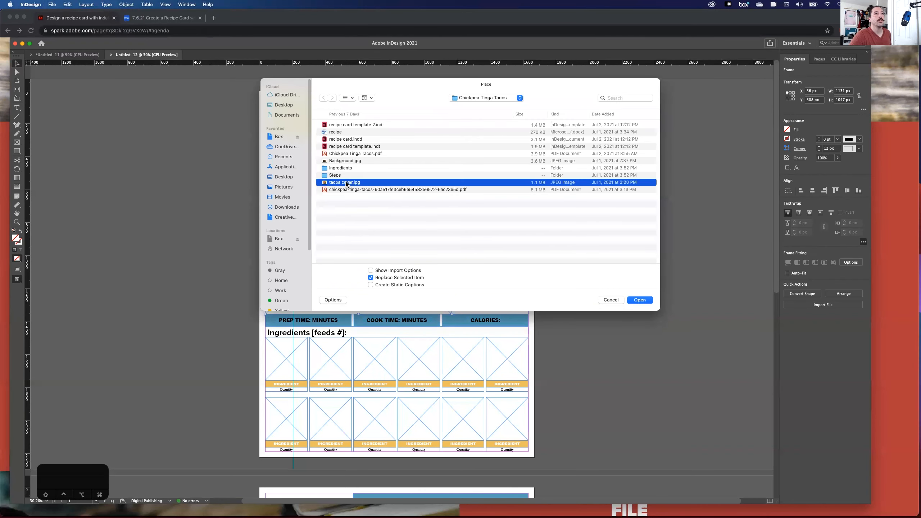
pyautogui.click(639, 300)
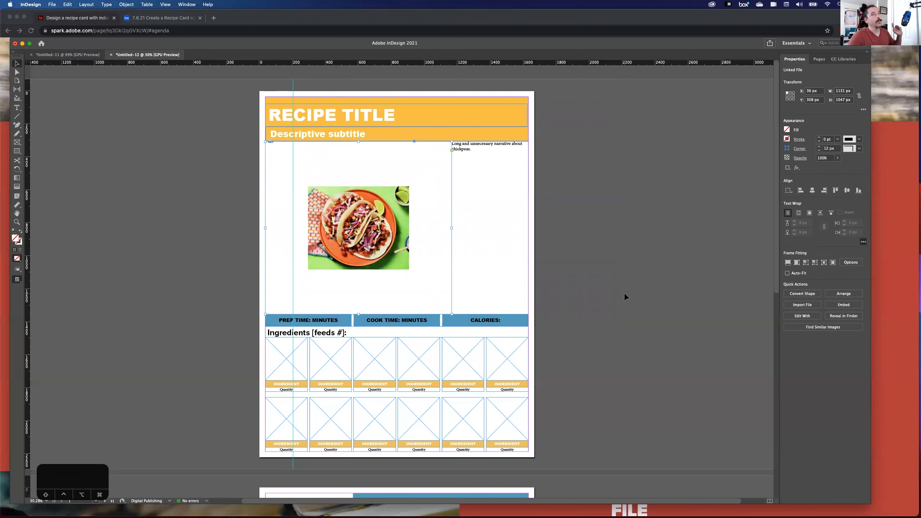
# Step: Save the document as ChickpeaTacos in the Chickpea Tinga Tacos folder, in InDesign 2021 document format
pyautogui.click(52, 4)
pyautogui.click(85, 56)
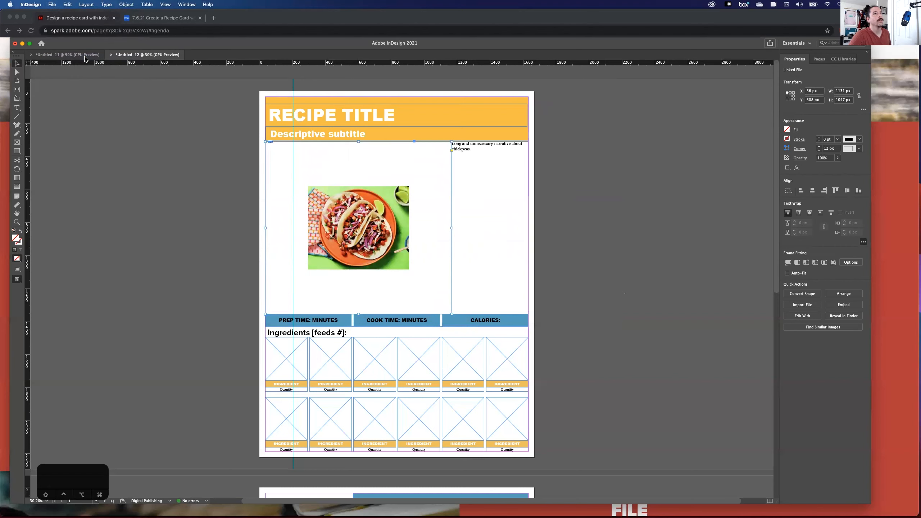
pyautogui.click(463, 158)
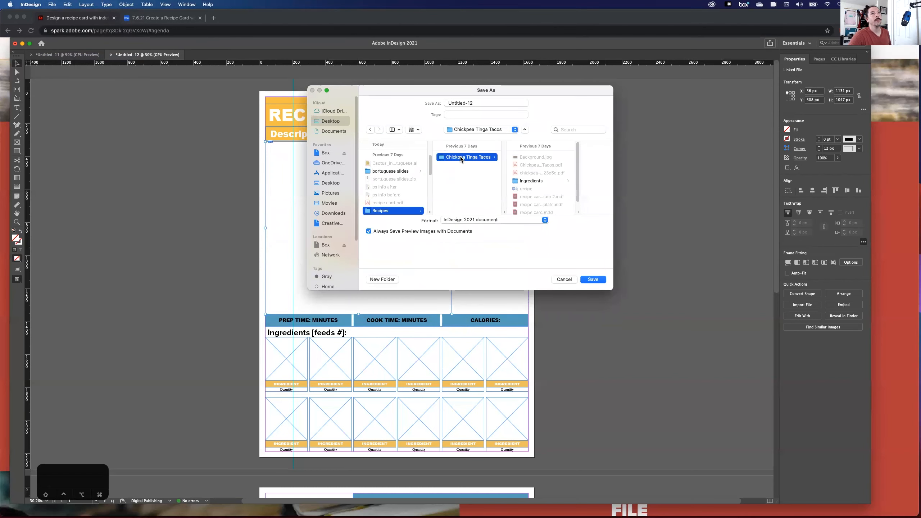
pyautogui.moveTo(473, 103); pyautogui.dragTo(396, 103)
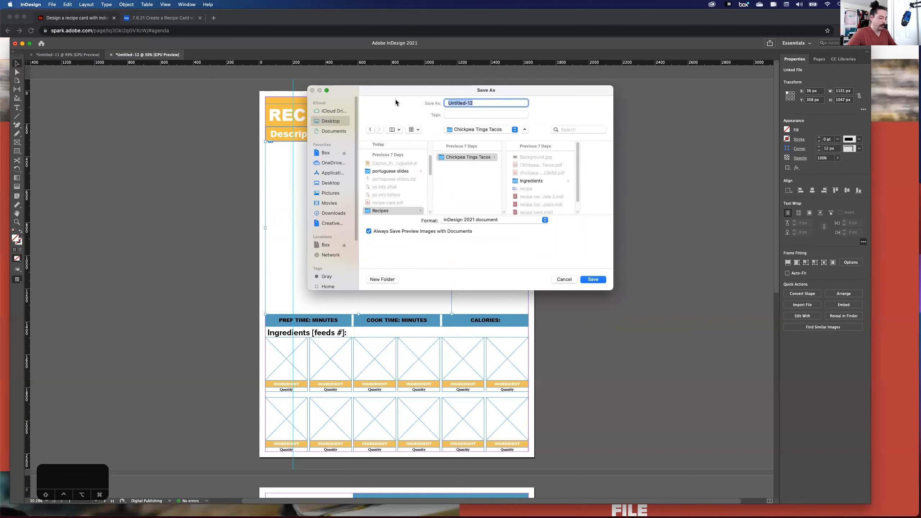
pyautogui.write('ChickpeaTacos')
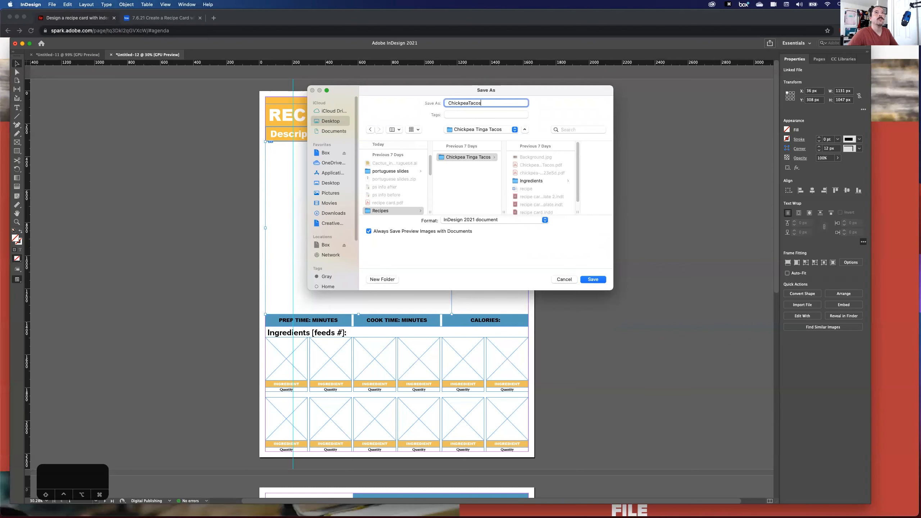
pyautogui.press('Return')
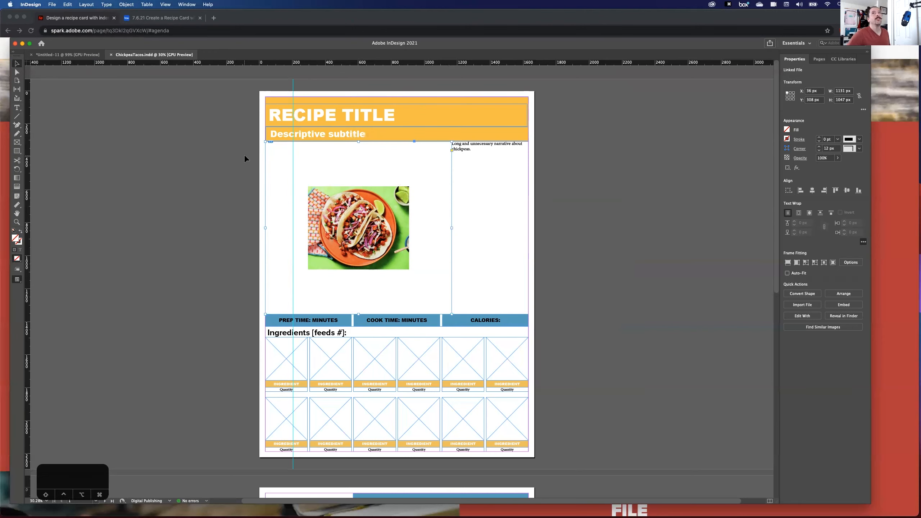
# Step: Try to extend the taco image frame outwards past the left page edge, and undo the change
pyautogui.press('super+equal')
pyautogui.scroll(10, 154, 201)
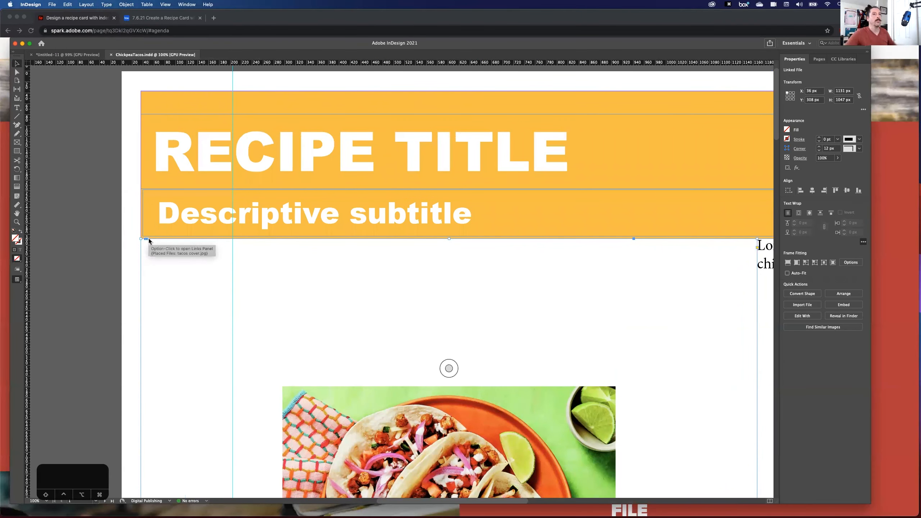
pyautogui.press('super+minus')
pyautogui.press('super+minus')
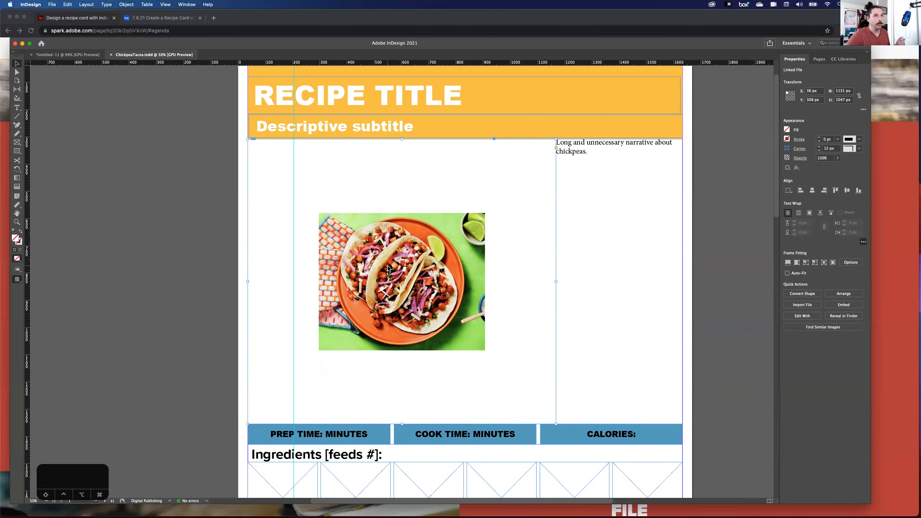
pyautogui.press('super+minus')
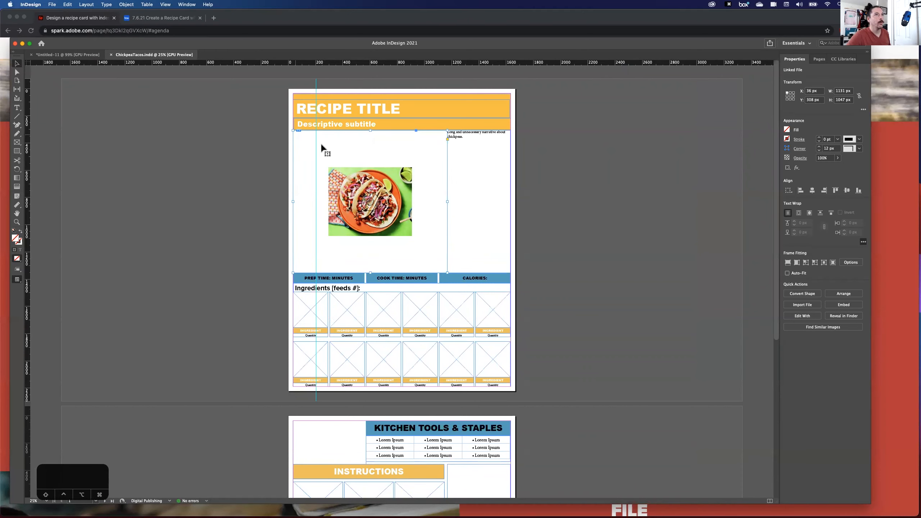
pyautogui.press('super+equal')
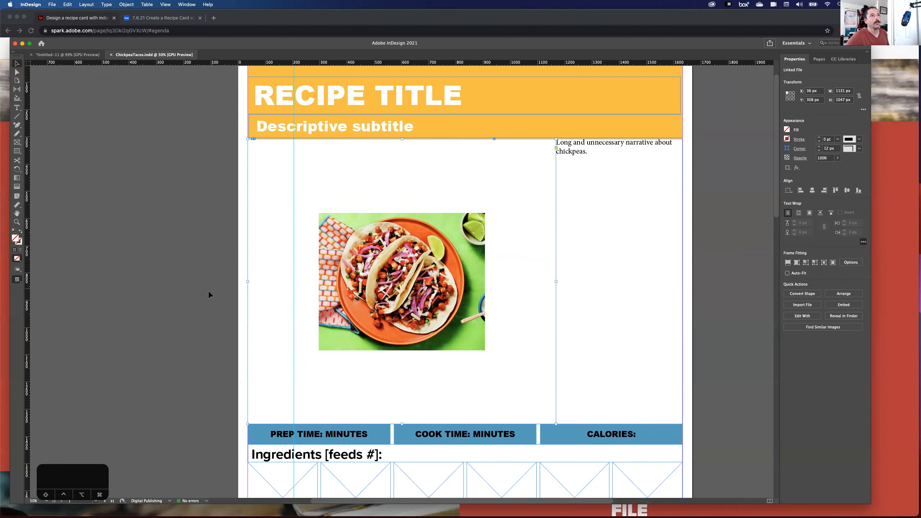
pyautogui.moveTo(248, 280); pyautogui.dragTo(147, 283)
pyautogui.press('super+z')
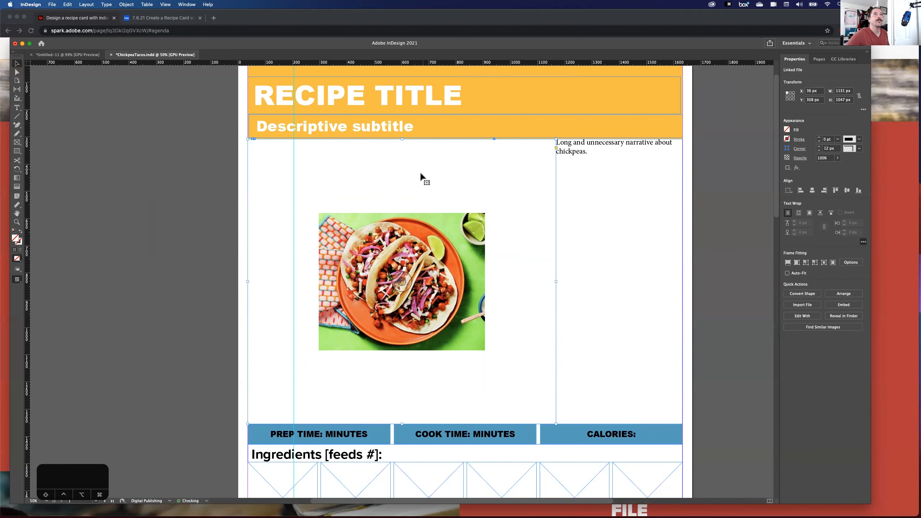
# Step: Crop the taco photo by pulling its frame's upper and lower edges inwards to about 374 px high
pyautogui.moveTo(402, 139); pyautogui.dragTo(403, 225)
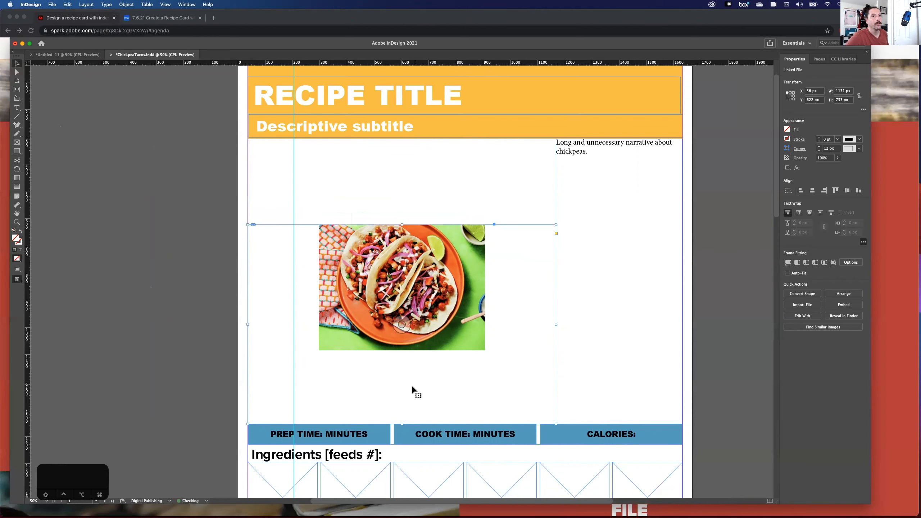
pyautogui.moveTo(401, 423); pyautogui.dragTo(402, 326)
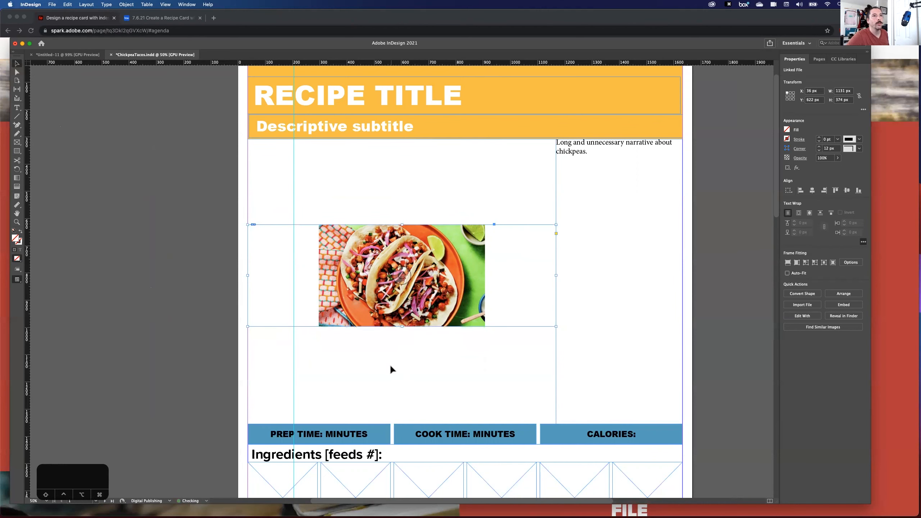
# Step: Pull the taco frame's left edge inwards to about 717 px wide, and shift the frame slightly with the Direct Selection tool
pyautogui.moveTo(247, 276); pyautogui.dragTo(361, 275)
pyautogui.click(17, 73)
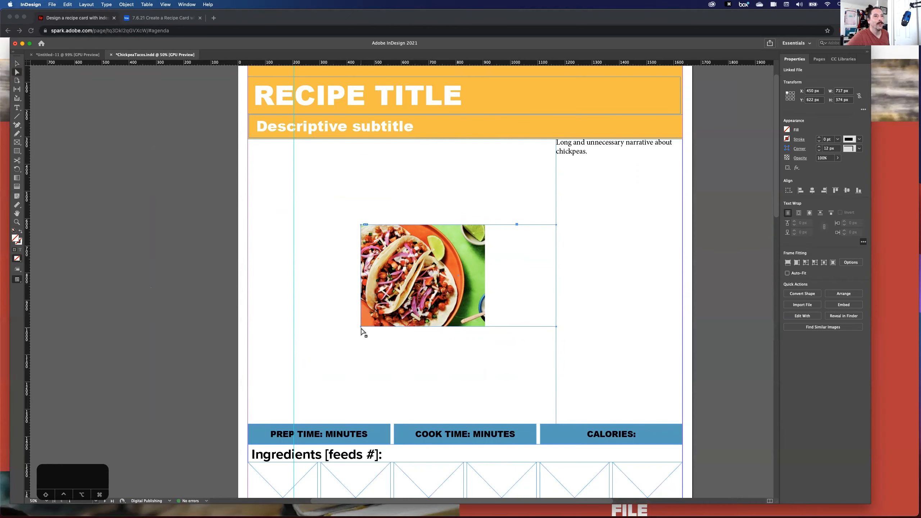
pyautogui.moveTo(361, 328); pyautogui.dragTo(357, 332)
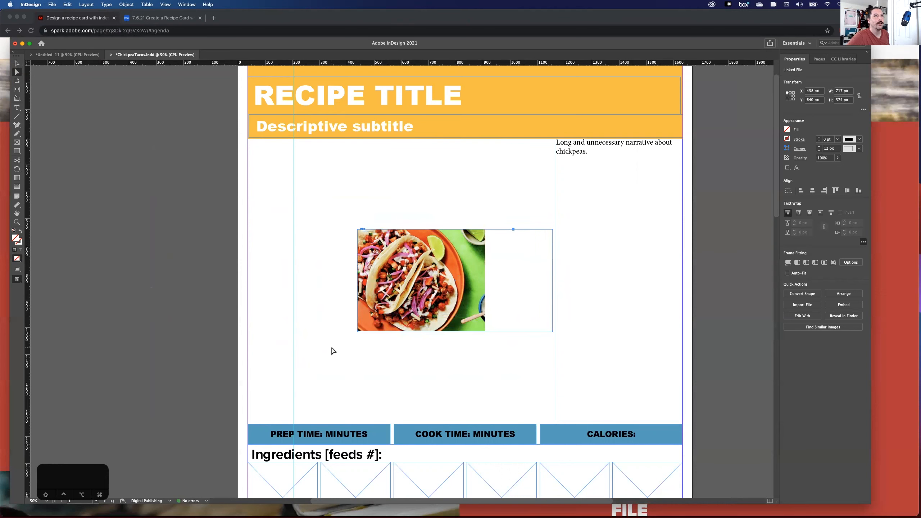
pyautogui.moveTo(358, 331)
pyautogui.mouseDown()
pyautogui.moveTo(368, 321)
pyautogui.moveTo(362, 327)
pyautogui.mouseUp()
pyautogui.press('super+z')
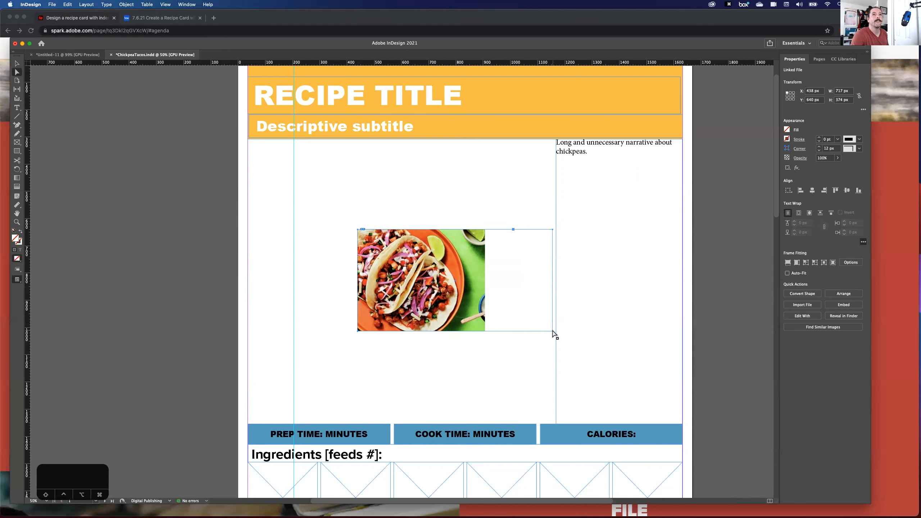
# Step: Distort the taco frame by moving only its lower-left corner point inwards, and undo all cropping and reshaping of the frame
pyautogui.click(544, 346)
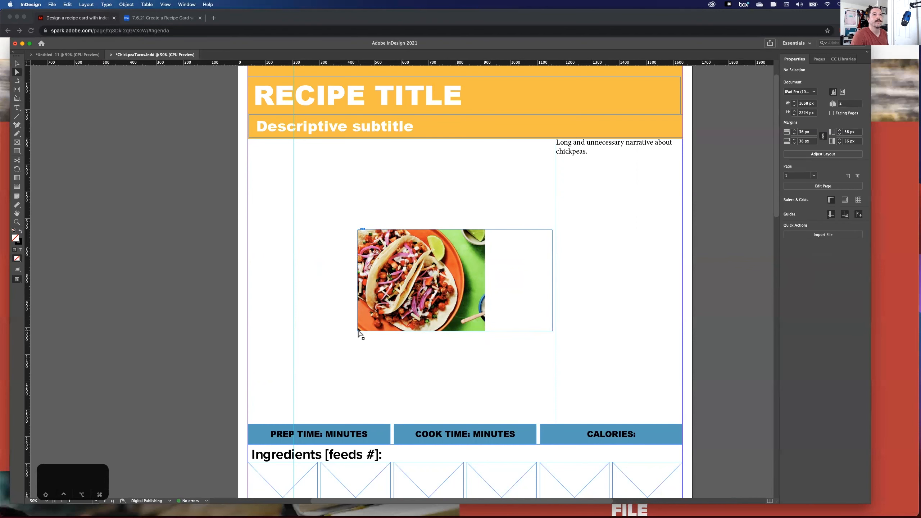
pyautogui.click(358, 331)
pyautogui.moveTo(358, 331); pyautogui.dragTo(390, 303)
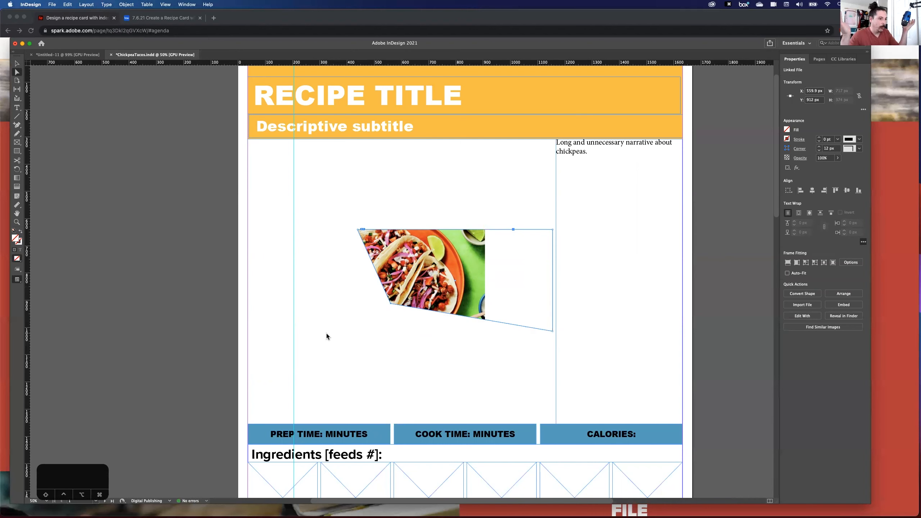
pyautogui.press('super+z')
pyautogui.press('super+z')
pyautogui.press('super+z')
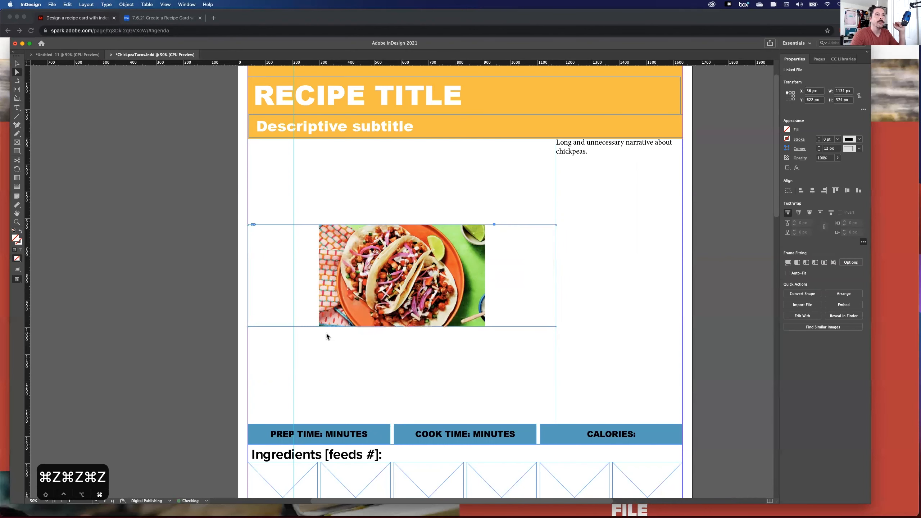
pyautogui.press('super+z')
pyautogui.press('v')
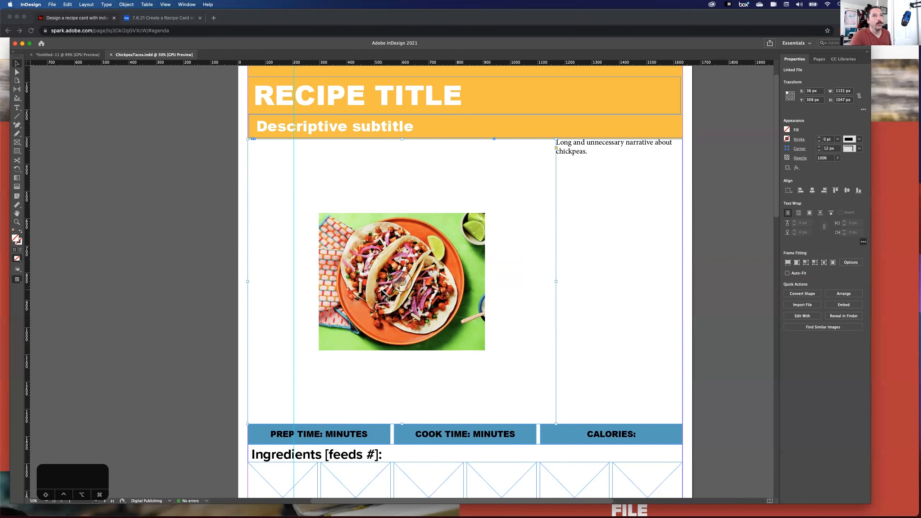
# Step: Select the taco photo inside its frame, try stretching it disproportionately from its upper-left corner, and undo the distortion
pyautogui.click(402, 282)
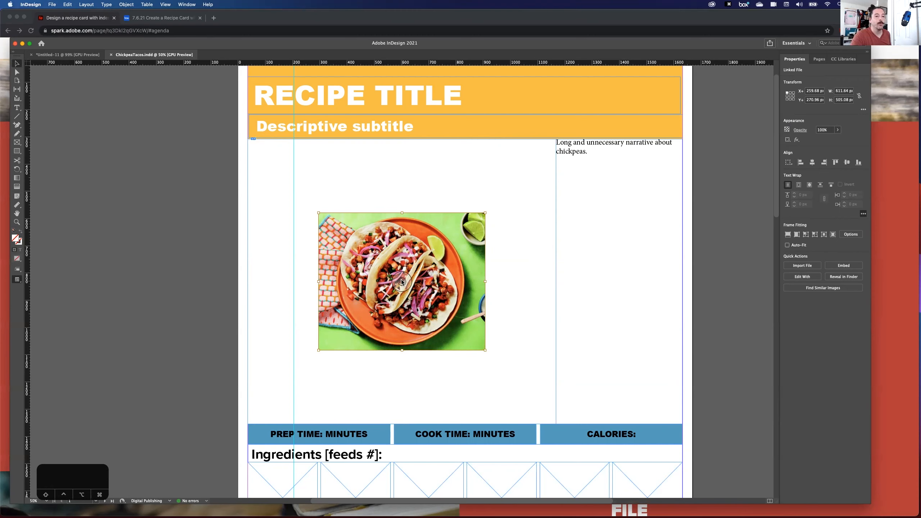
pyautogui.moveTo(319, 213); pyautogui.dragTo(282, 294)
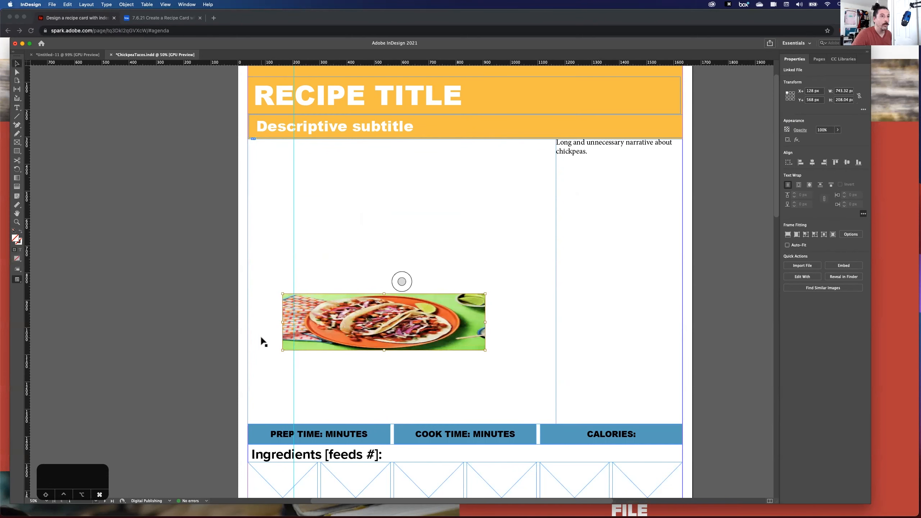
pyautogui.press('super+z')
# Step: Try scaling the taco photo proportionally to about 1423 px wide and repositioning it within the frame, and undo these changes
pyautogui.moveTo(319, 213); pyautogui.dragTo(208, 149)
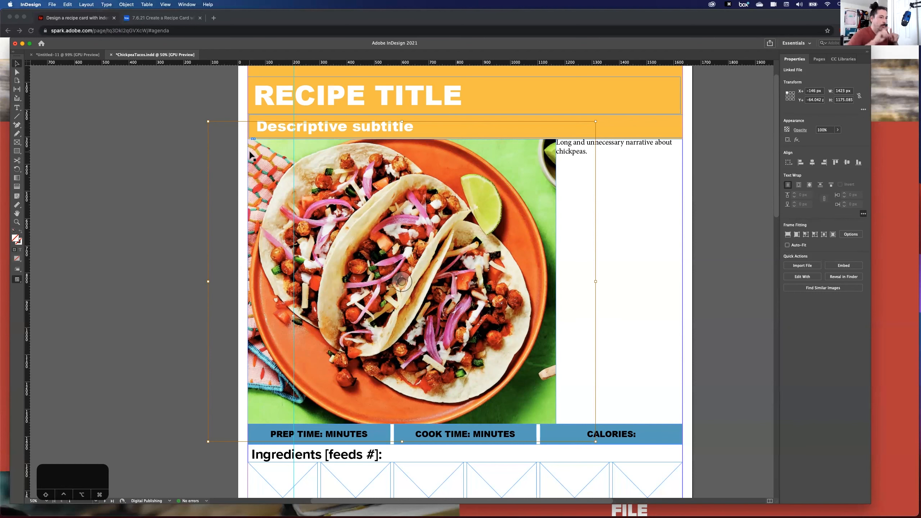
pyautogui.moveTo(406, 282)
pyautogui.mouseDown()
pyautogui.moveTo(403, 292)
pyautogui.moveTo(389, 284)
pyautogui.moveTo(422, 286)
pyautogui.mouseUp()
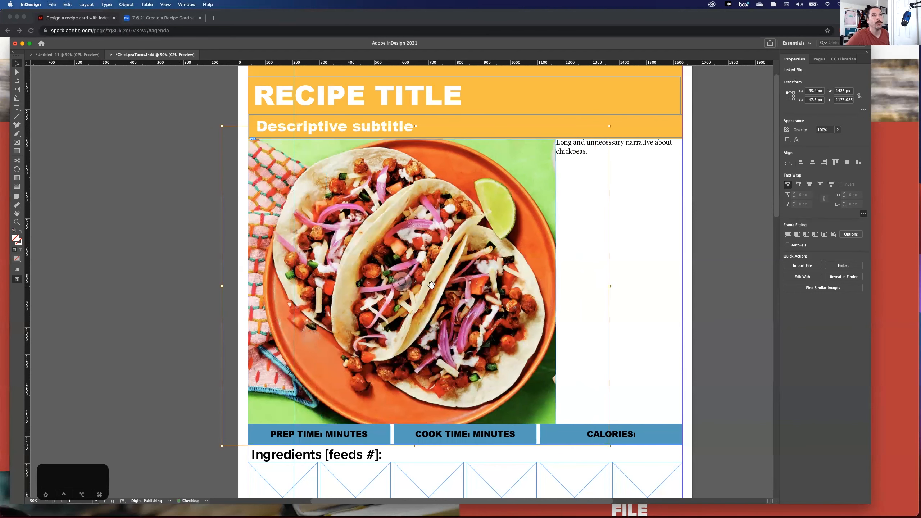
pyautogui.moveTo(494, 269); pyautogui.dragTo(494, 269)
pyautogui.moveTo(401, 285); pyautogui.dragTo(305, 280)
pyautogui.press('super+z')
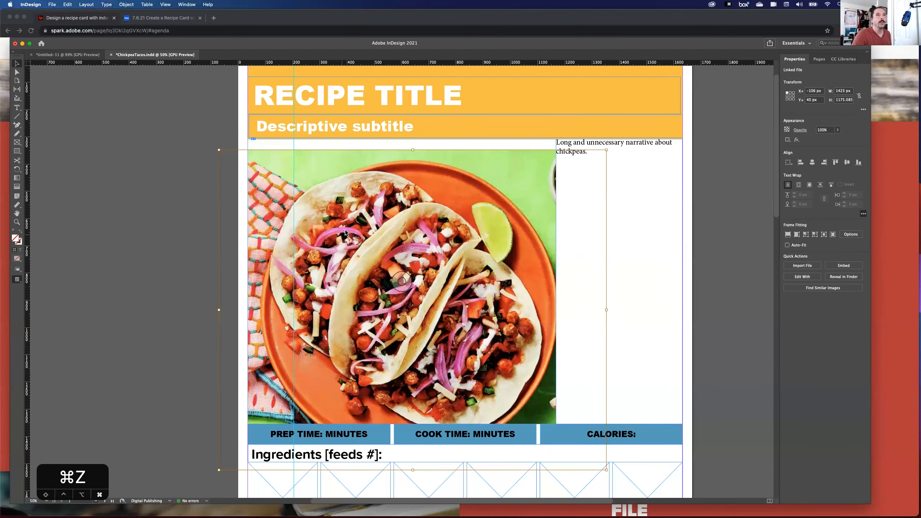
pyautogui.press('super+z')
pyautogui.press('super+z')
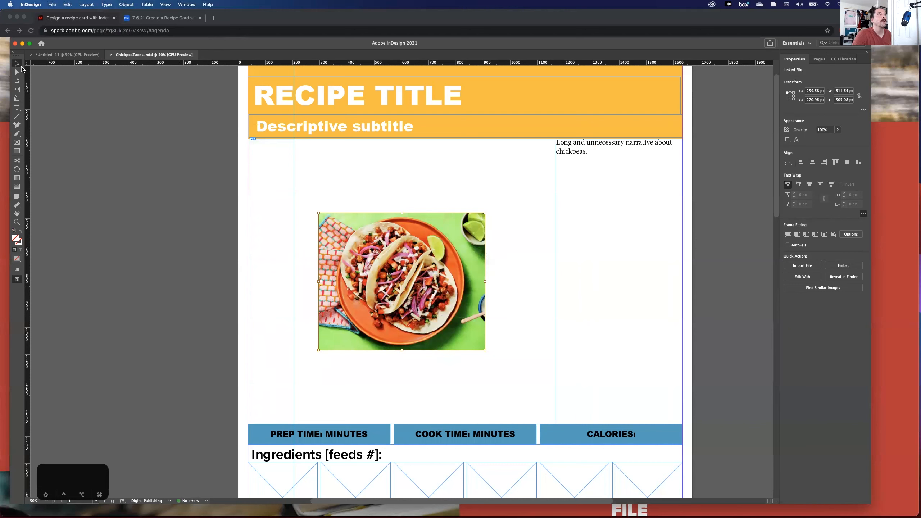
# Step: Select the large taco frame, try filling it proportionally and fitting its content proportionally, and undo each fitting
pyautogui.click(292, 181)
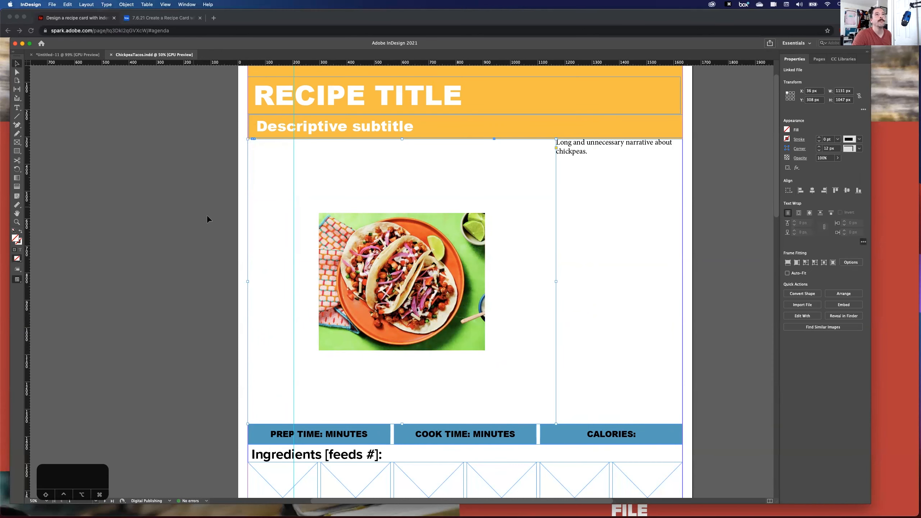
pyautogui.click(787, 263)
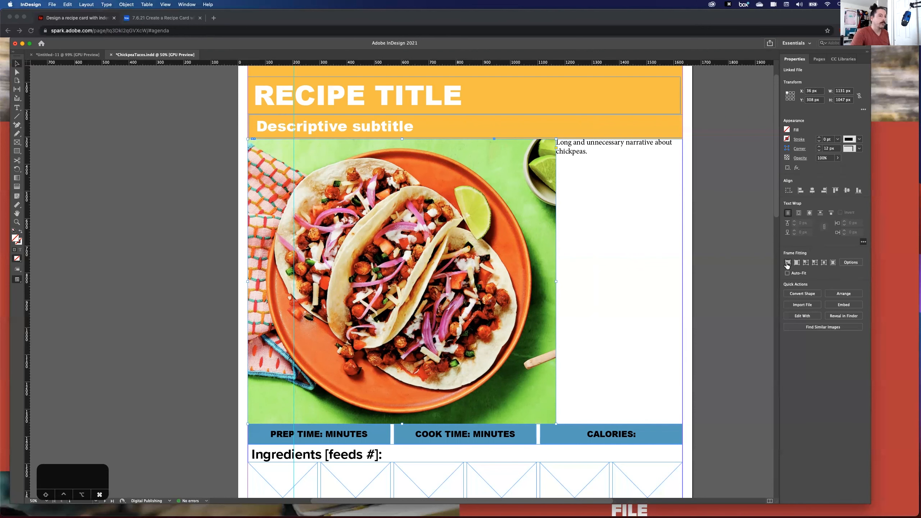
pyautogui.press('super+z')
pyautogui.click(796, 263)
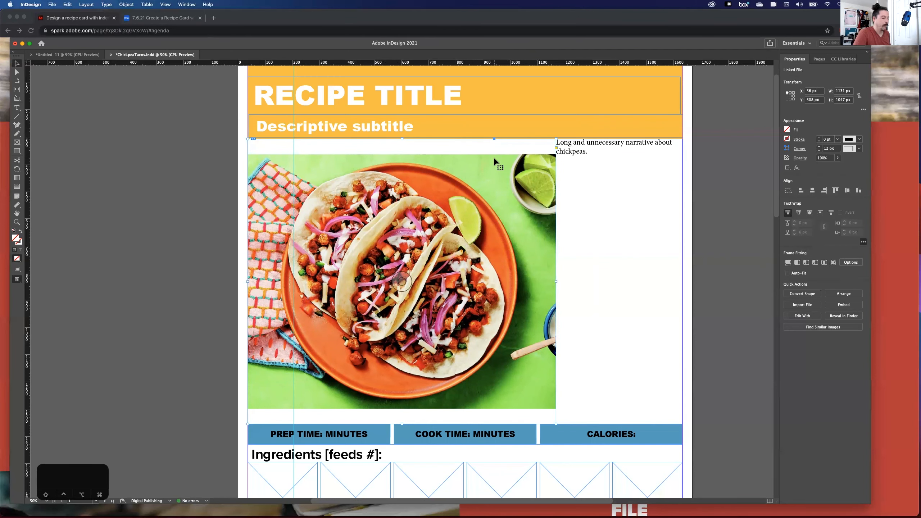
pyautogui.press('super+z')
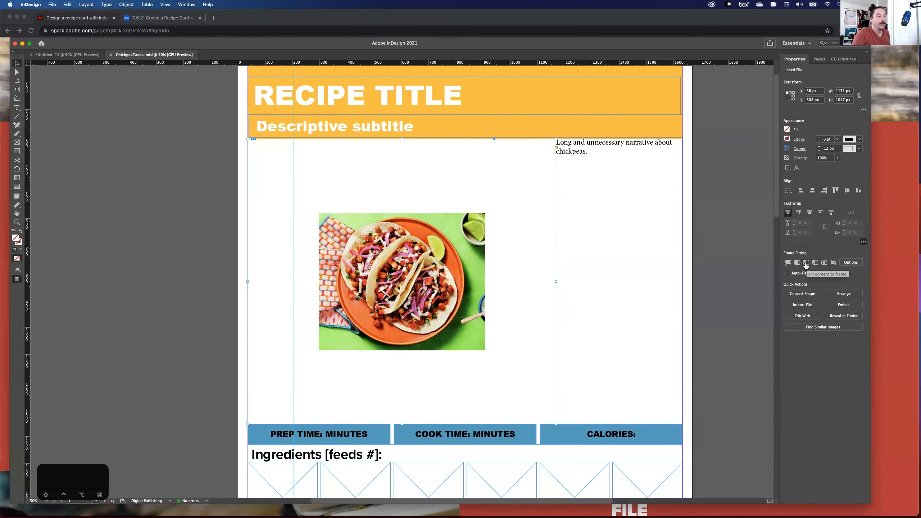
# Step: Try fitting the taco photo to its frame and fitting the frame to the photo, undoing each change
pyautogui.click(805, 264)
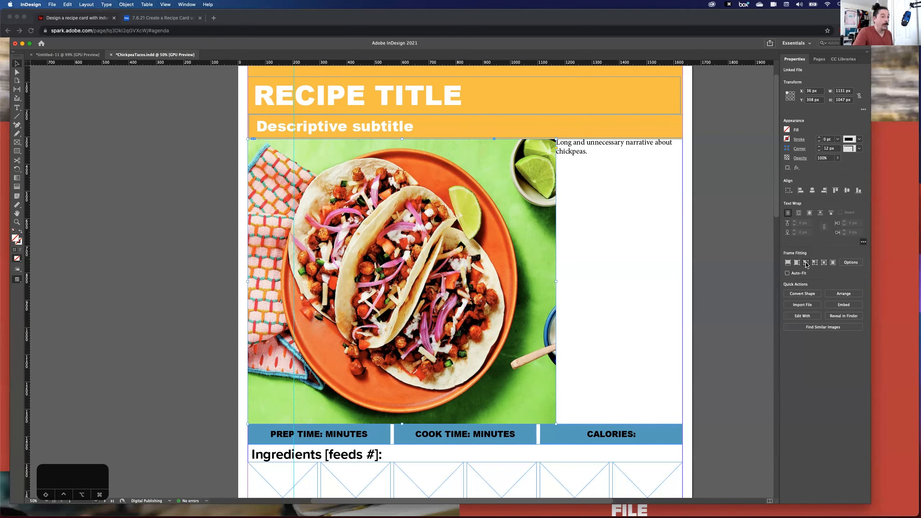
pyautogui.press('super+z')
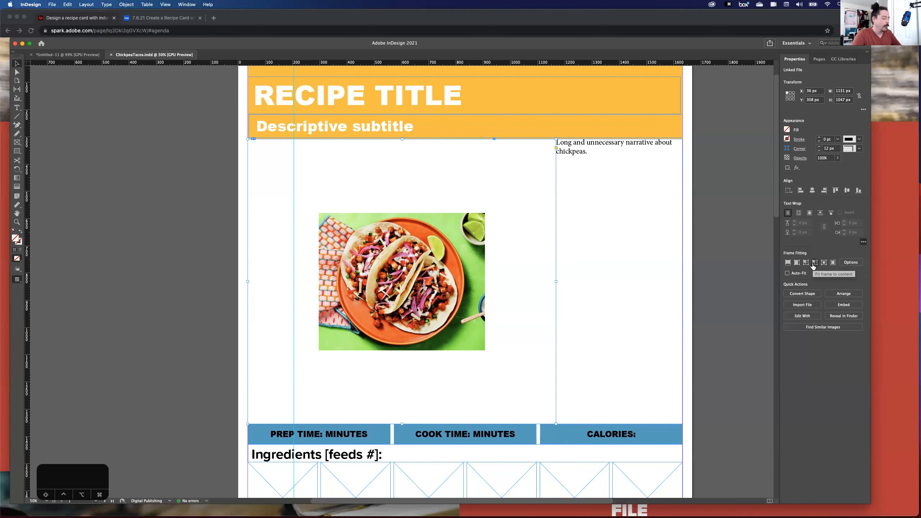
pyautogui.click(813, 266)
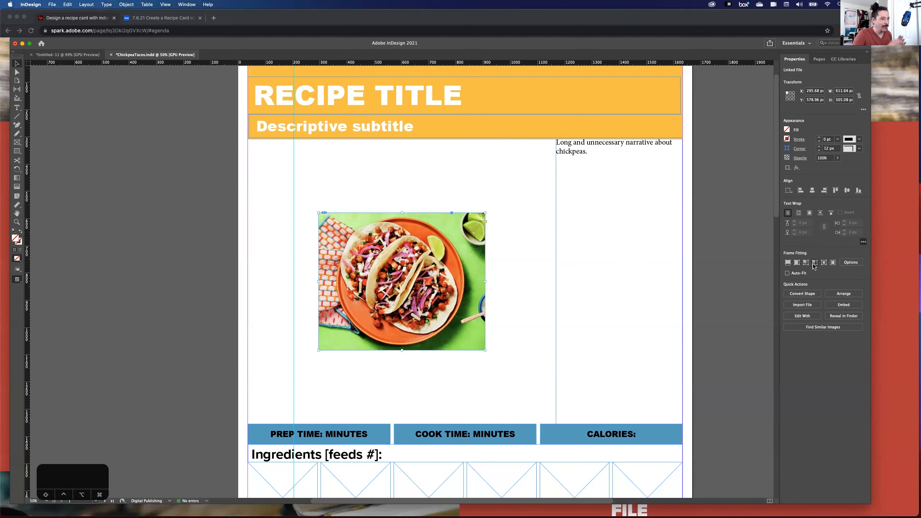
pyautogui.press('super+z')
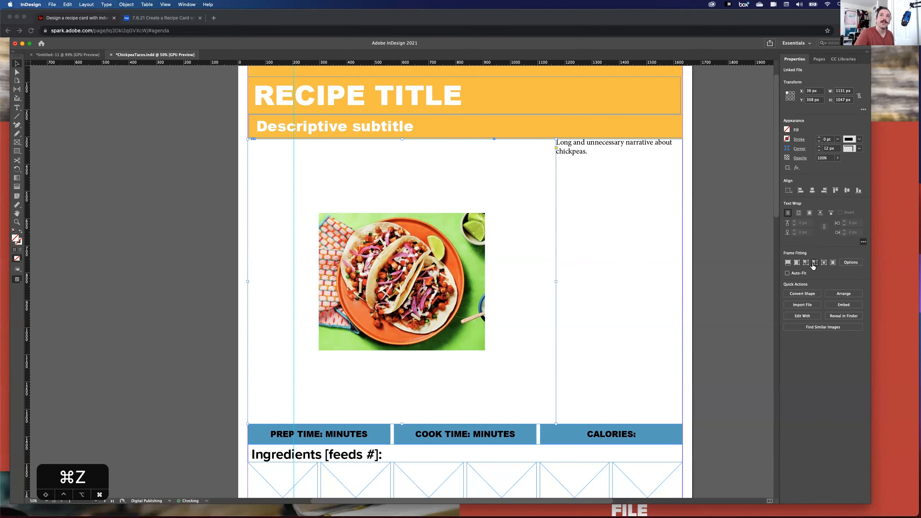
# Step: Center the taco photo in its frame and apply Content-Aware Fit so that it fills the frame
pyautogui.click(825, 262)
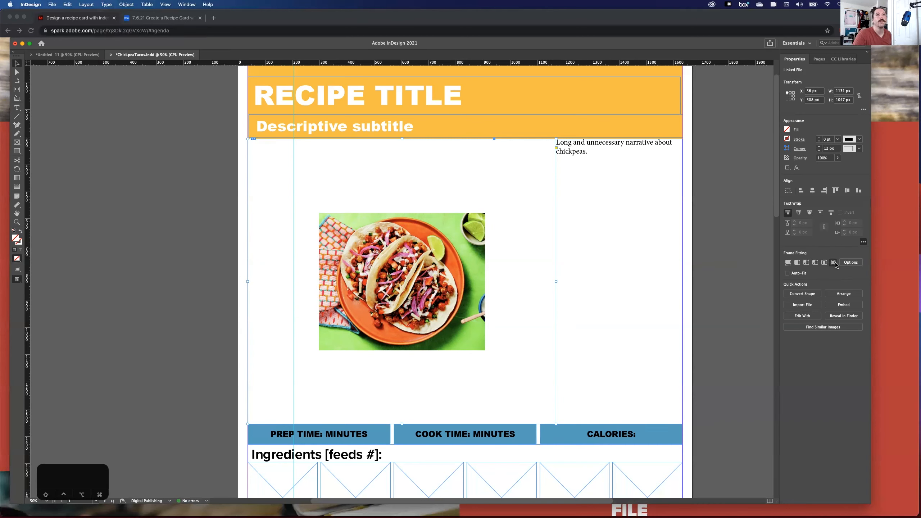
pyautogui.click(833, 262)
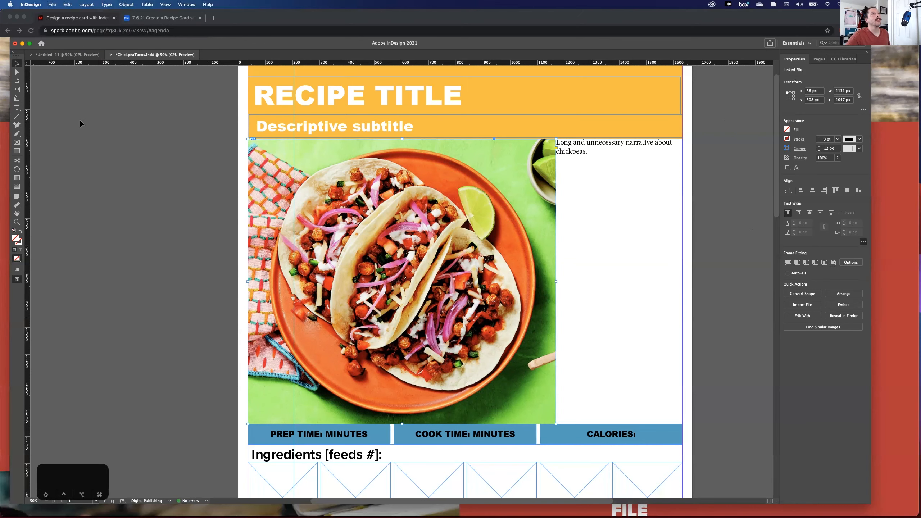
# Step: Delete all the ingredient blocks below the Ingredients heading except the first one in the upper row
pyautogui.scroll(-10, 154, 247)
pyautogui.hscroll(3, 154, 246)
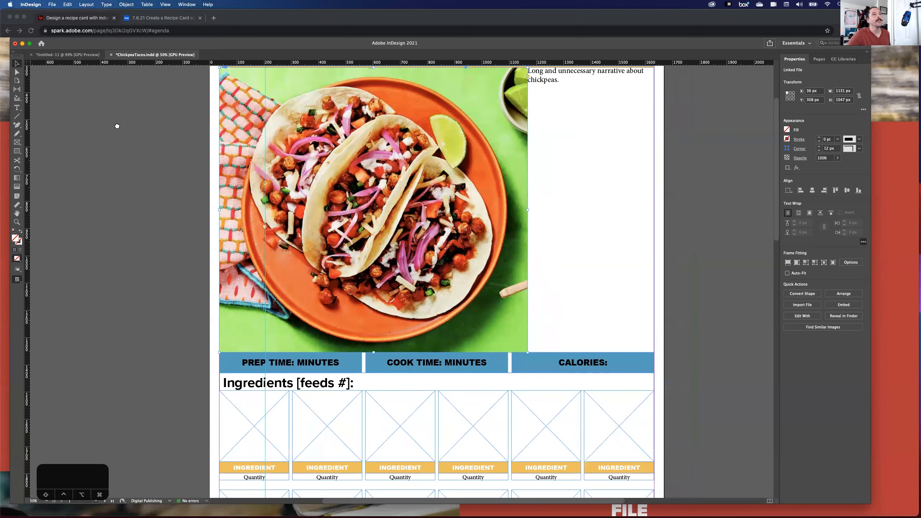
pyautogui.scroll(-2, 136, 204)
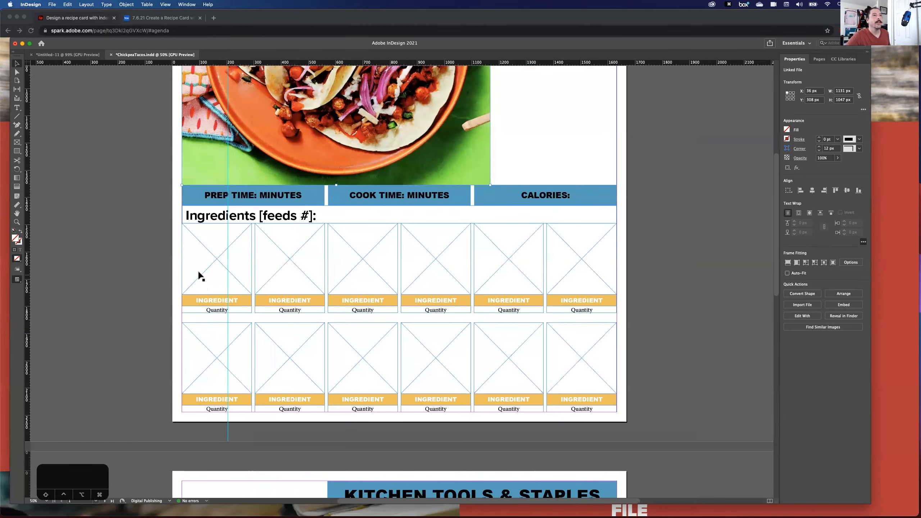
pyautogui.click(652, 264)
pyautogui.moveTo(652, 264); pyautogui.dragTo(248, 430)
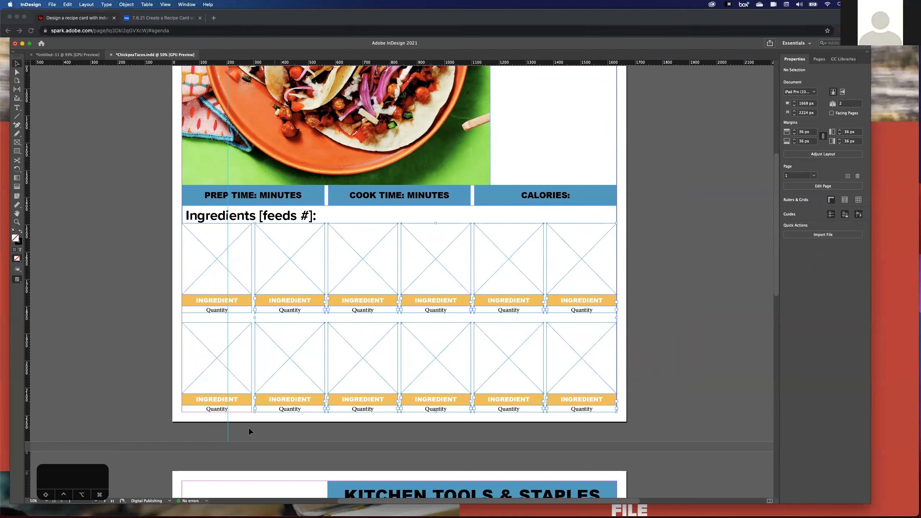
pyautogui.press('Delete')
pyautogui.moveTo(149, 350); pyautogui.dragTo(240, 444)
pyautogui.press('Delete')
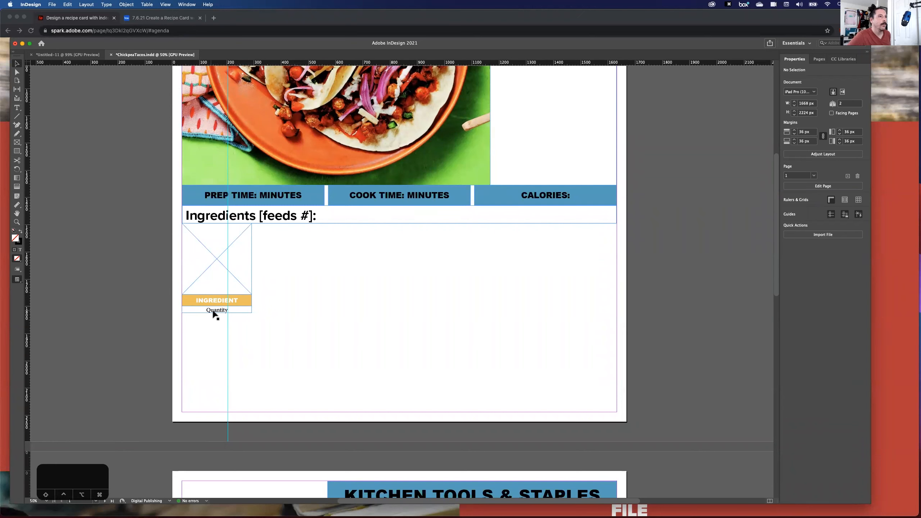
pyautogui.moveTo(150, 233); pyautogui.dragTo(192, 335)
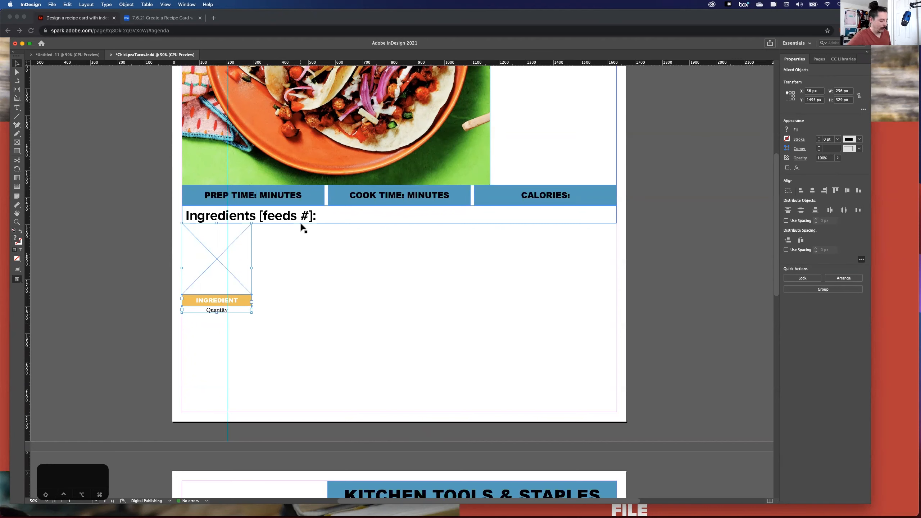
pyautogui.press('super+z')
pyautogui.press('super+z')
pyautogui.press('shift+super+z')
pyautogui.press('shift+super+z')
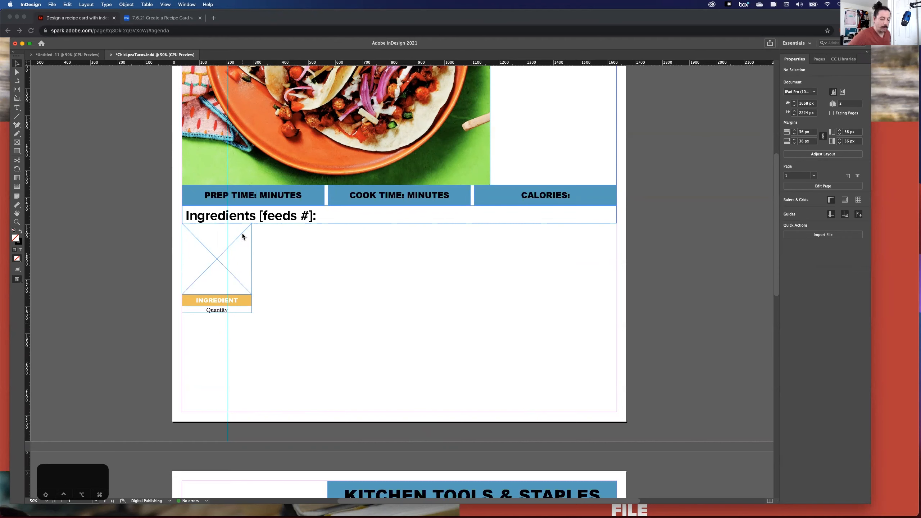
pyautogui.moveTo(216, 260); pyautogui.dragTo(585, 258)
pyautogui.press('super+z')
# Step: Select the remaining ingredient block, try duplicating it into one evenly spaced row of six, and undo the duplication
pyautogui.moveTo(110, 254); pyautogui.dragTo(225, 370)
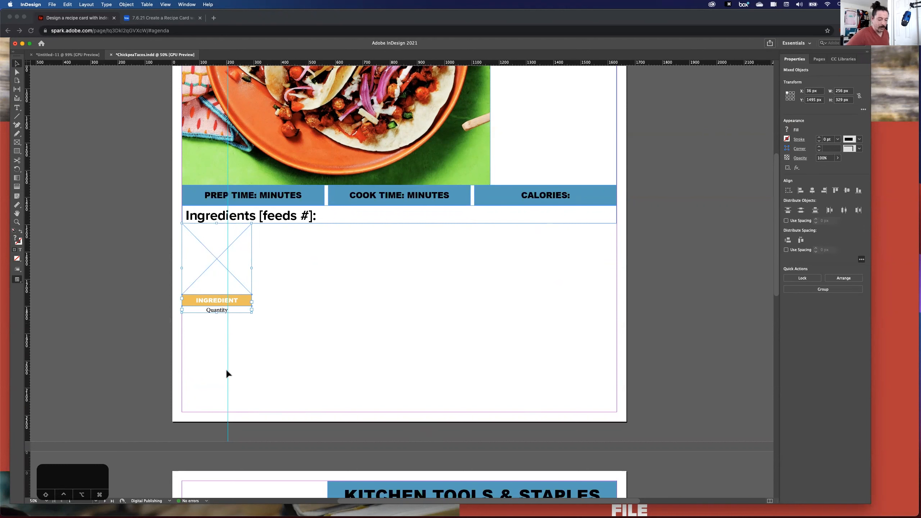
pyautogui.moveTo(208, 261); pyautogui.dragTo(570, 261)
pyautogui.press('Right')
pyautogui.press('Right')
pyautogui.press('Right')
pyautogui.press('Right')
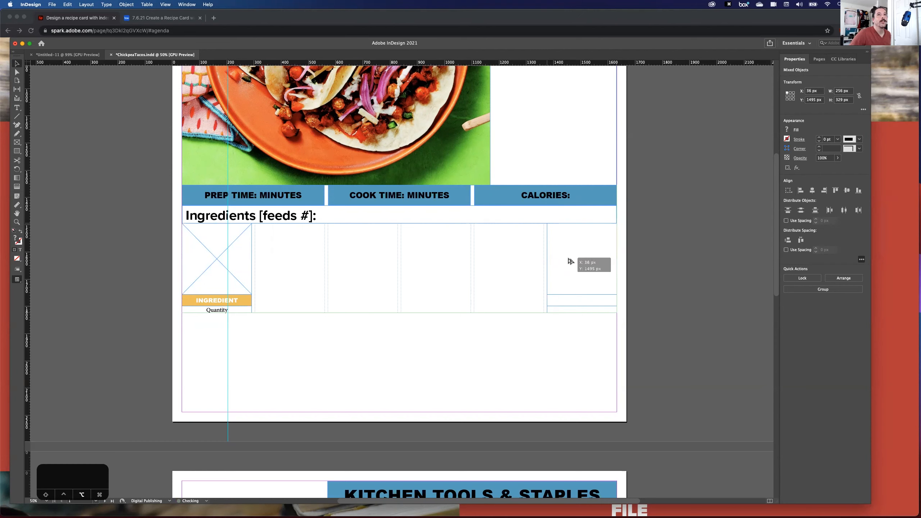
pyautogui.moveTo(570, 261); pyautogui.dragTo(568, 260)
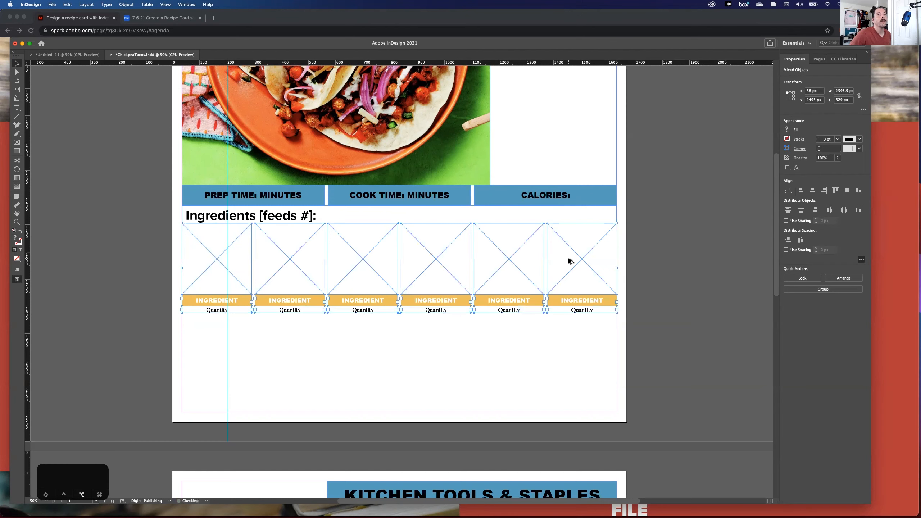
pyautogui.press('super+z')
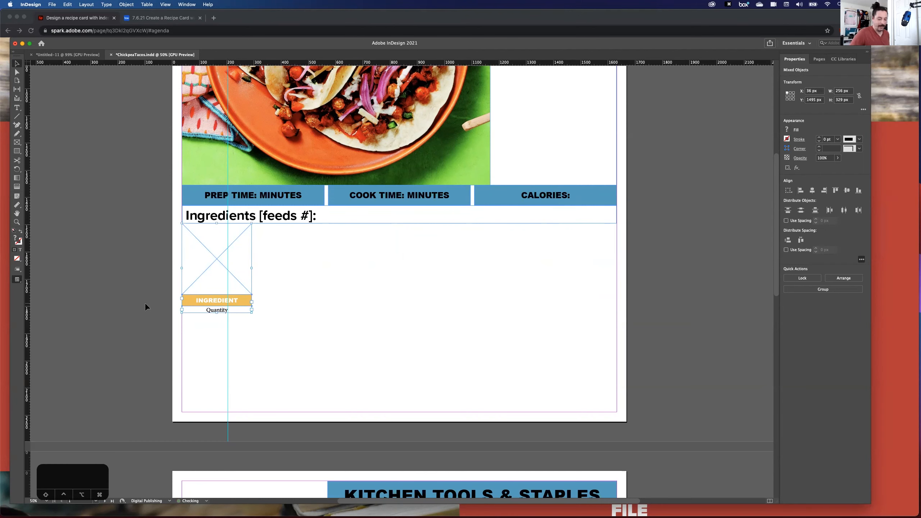
# Step: Duplicate the selected ingredient block, with its image frame, label and quantity, into an evenly spaced grid of two rows by six columns
pyautogui.moveTo(216, 273); pyautogui.dragTo(582, 375)
pyautogui.press('Right')
pyautogui.press('Right')
pyautogui.press('Right')
pyautogui.press('Right')
pyautogui.press('Up')
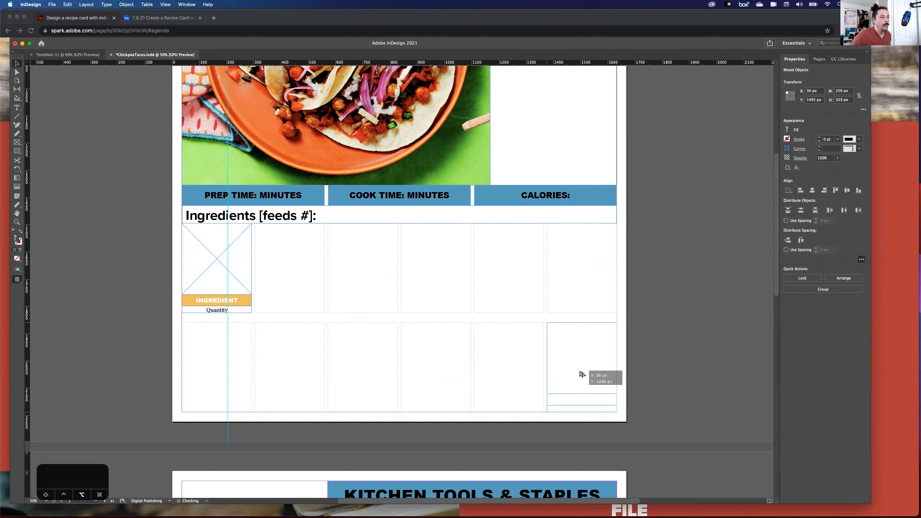
pyautogui.moveTo(582, 374); pyautogui.dragTo(582, 374)
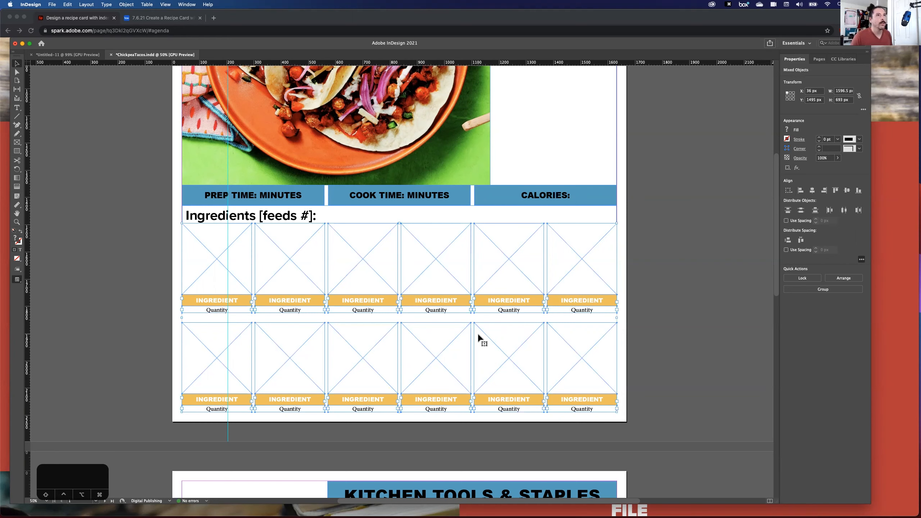
# Step: Deselect the ingredient grid and review the empty image placeholders on both pages of the recipe card
pyautogui.click(123, 277)
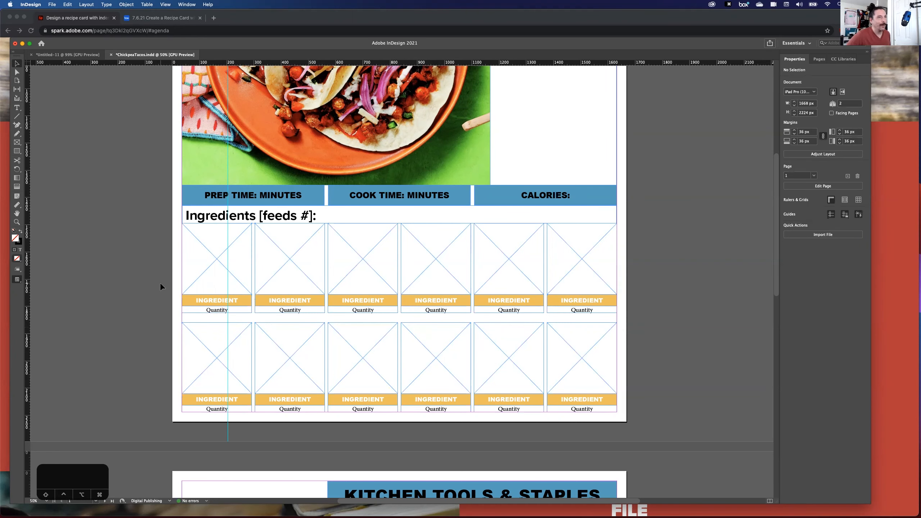
pyautogui.scroll(2, 159, 283)
pyautogui.scroll(-10, 156, 273)
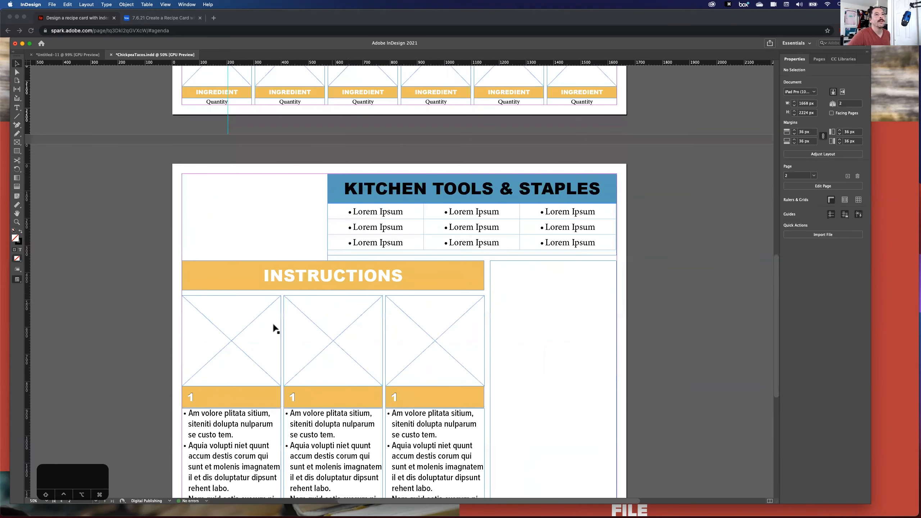
pyautogui.scroll(-10, 236, 308)
pyautogui.scroll(15, 344, 192)
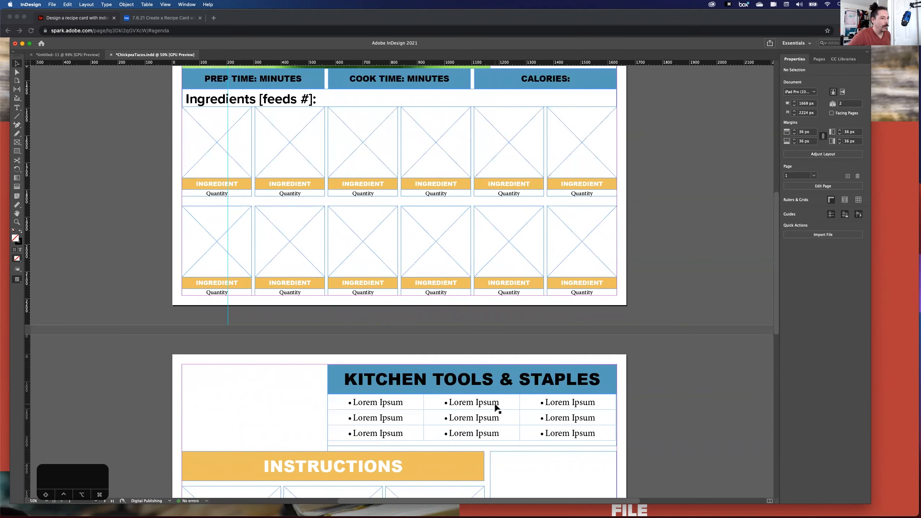
pyautogui.scroll(10, 112, 176)
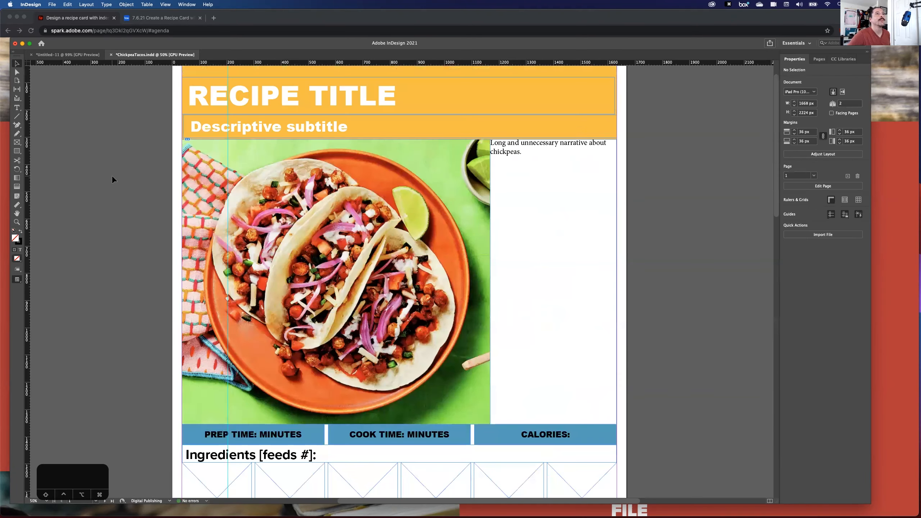
pyautogui.scroll(-10, 111, 175)
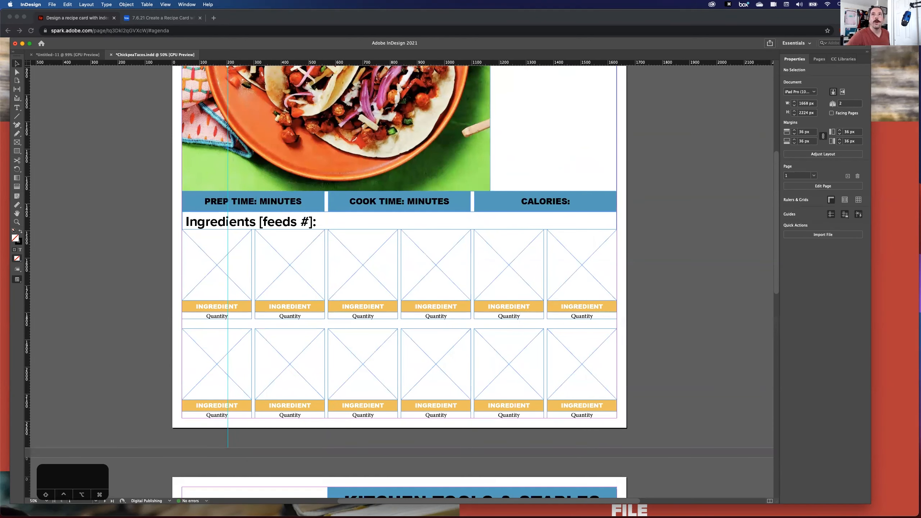
# Step: Switch to Finder, open the Ingredients folder, and load all twelve ingredient images into the recipe card document for placing
pyautogui.press('super+Tab')
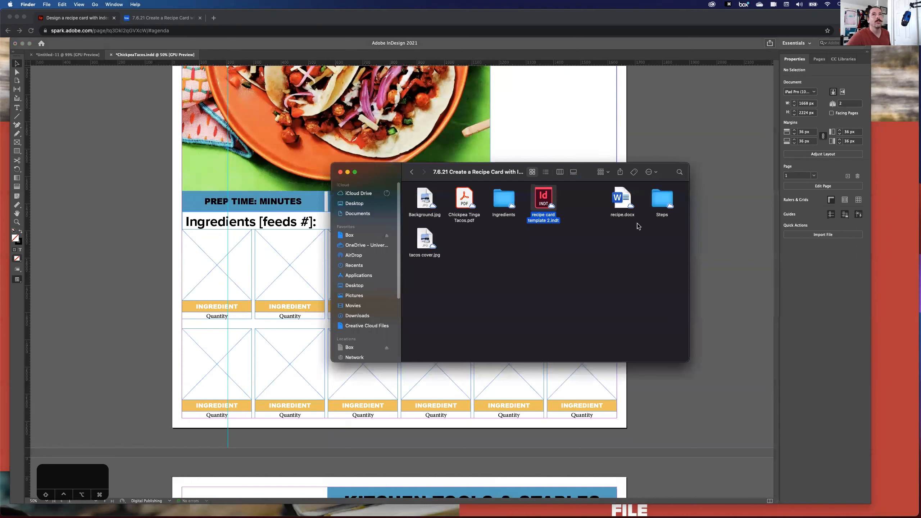
pyautogui.doubleClick(505, 194)
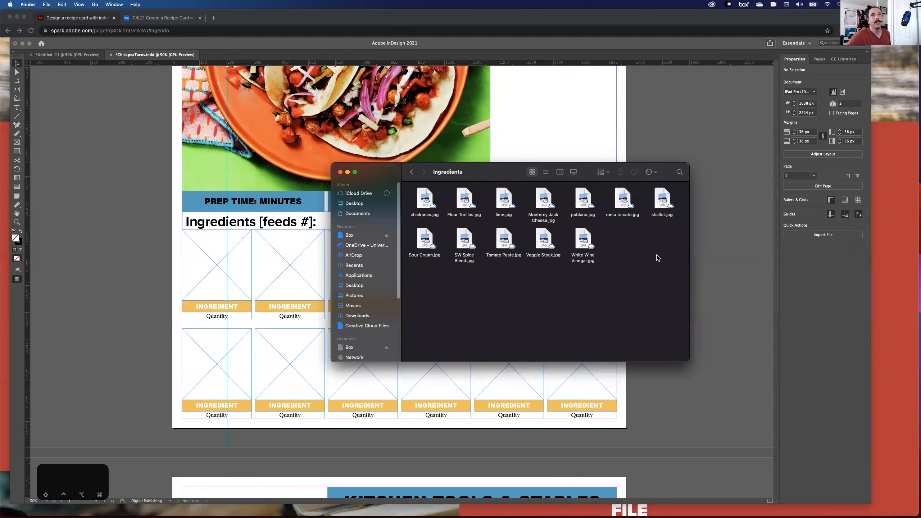
pyautogui.moveTo(662, 256); pyautogui.dragTo(421, 199)
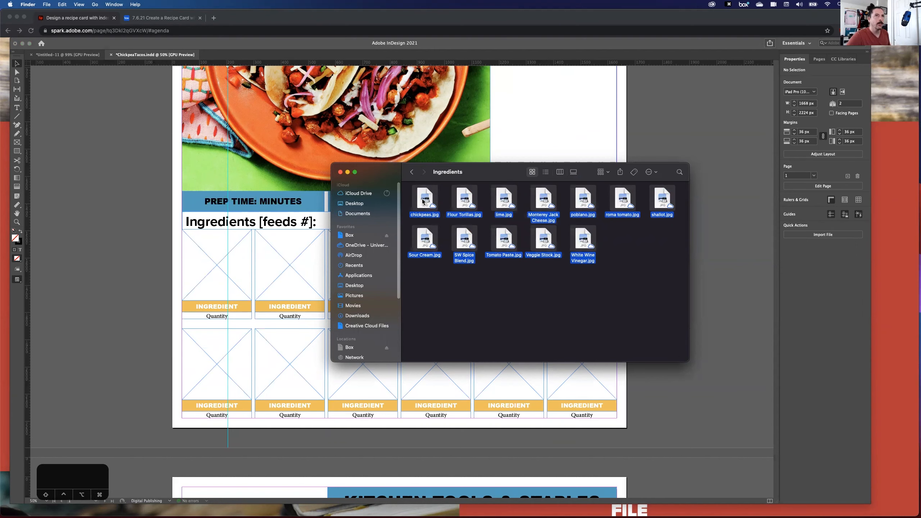
pyautogui.moveTo(422, 198); pyautogui.dragTo(129, 264)
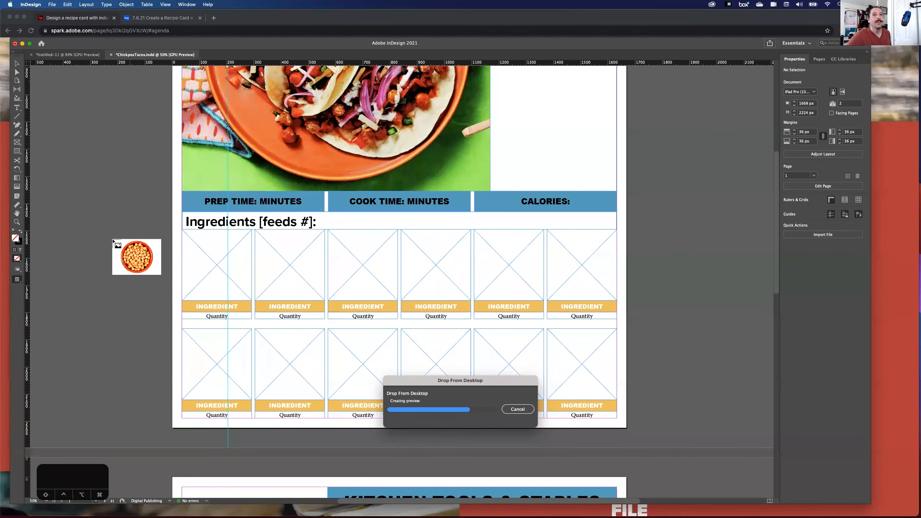
pyautogui.press('Escape')
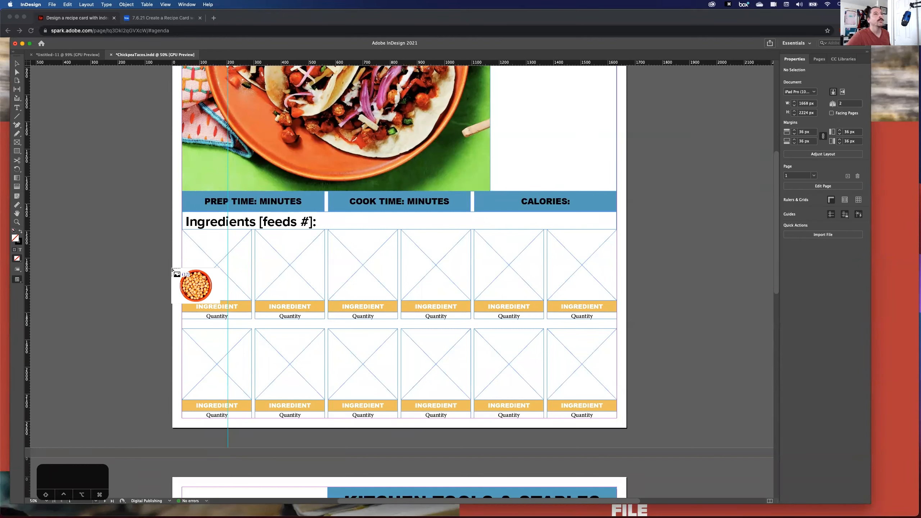
# Step: Place the chickpeas, flour tortillas, lime, Monterey Jack cheese, poblano and roma tomato images in the upper row of ingredient frames, in that order
pyautogui.click(215, 267)
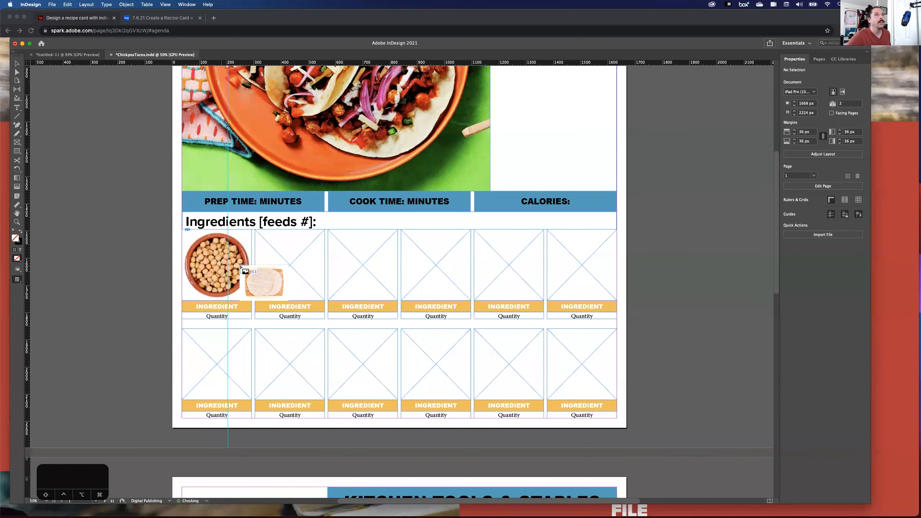
pyautogui.click(295, 267)
pyautogui.click(365, 269)
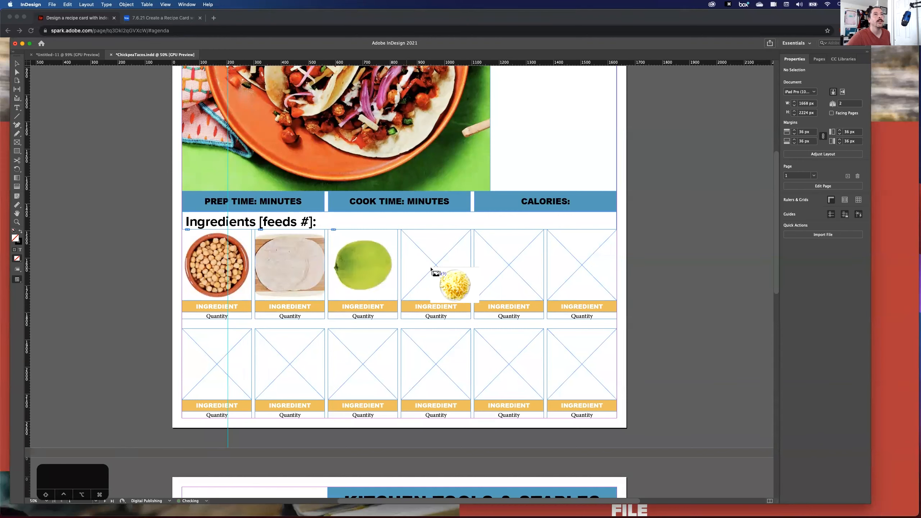
pyautogui.click(436, 269)
pyautogui.click(506, 270)
pyautogui.click(582, 273)
# Step: Place the shallot, sour cream, SW spice blend, tomato paste, veggie stock and white wine vinegar images in the lower row of ingredient frames
pyautogui.click(214, 362)
pyautogui.click(292, 363)
pyautogui.click(363, 365)
pyautogui.click(435, 367)
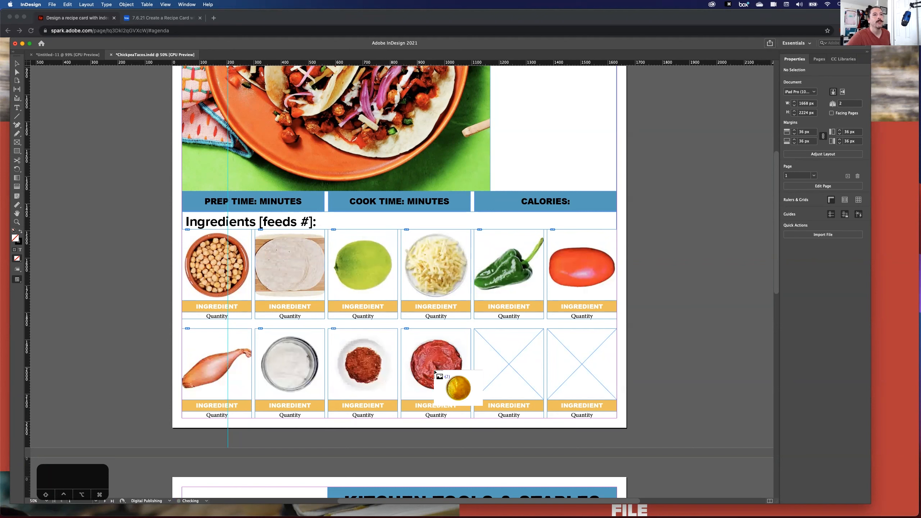
pyautogui.click(507, 367)
pyautogui.click(577, 366)
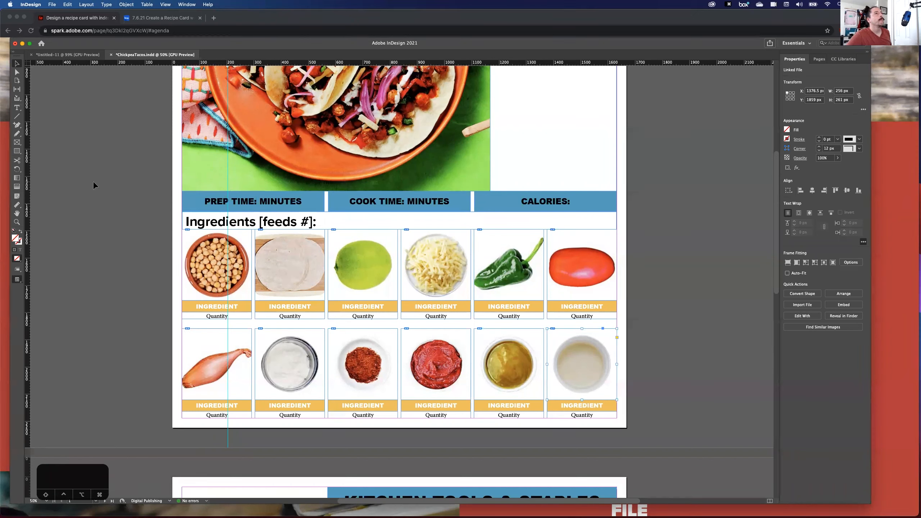
# Step: Apply Fill Frame Proportionally to all six photos in the upper ingredient row
pyautogui.click(119, 288)
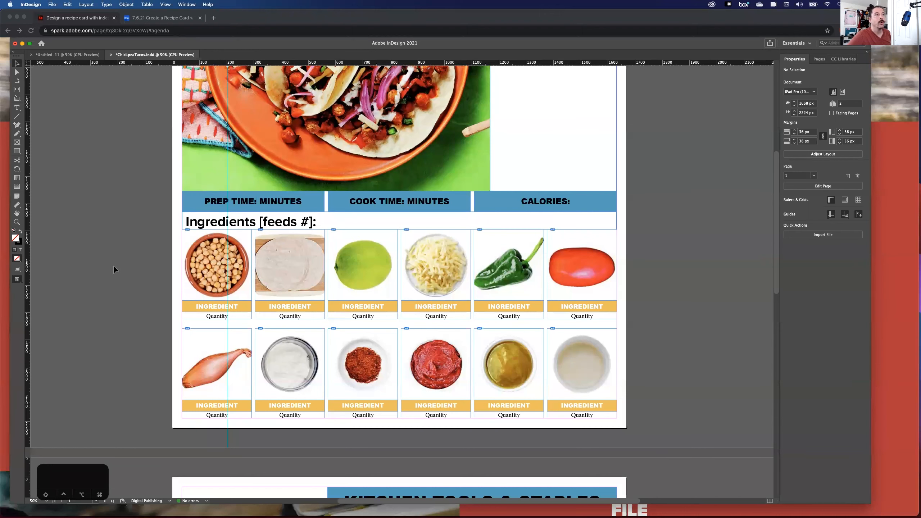
pyautogui.click(198, 270)
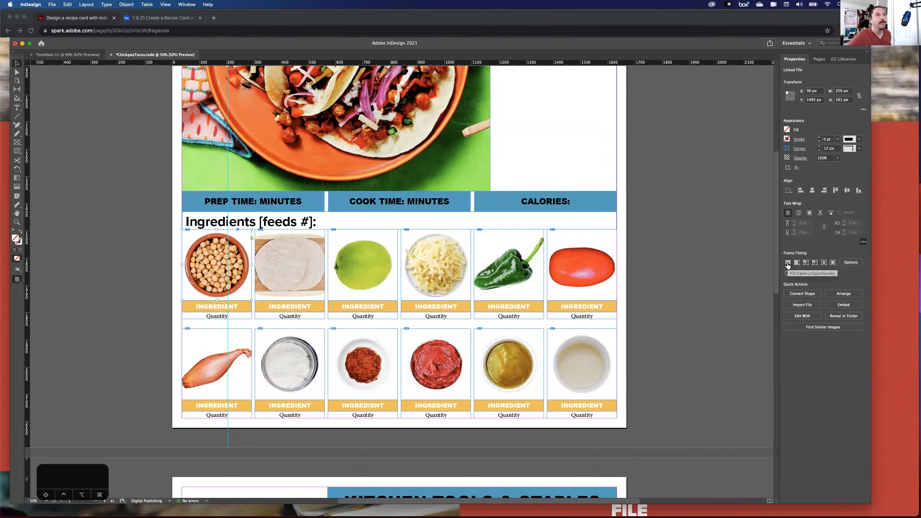
pyautogui.click(116, 265)
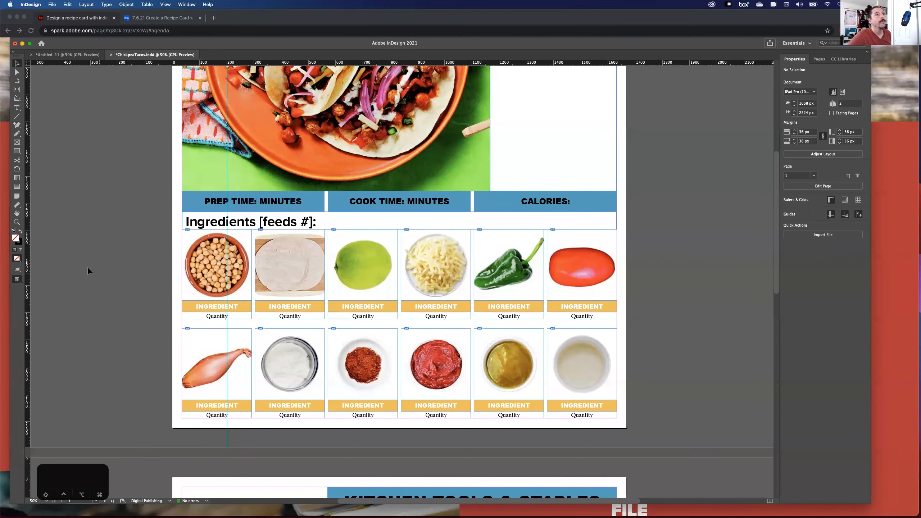
pyautogui.moveTo(325, 277); pyautogui.dragTo(649, 276)
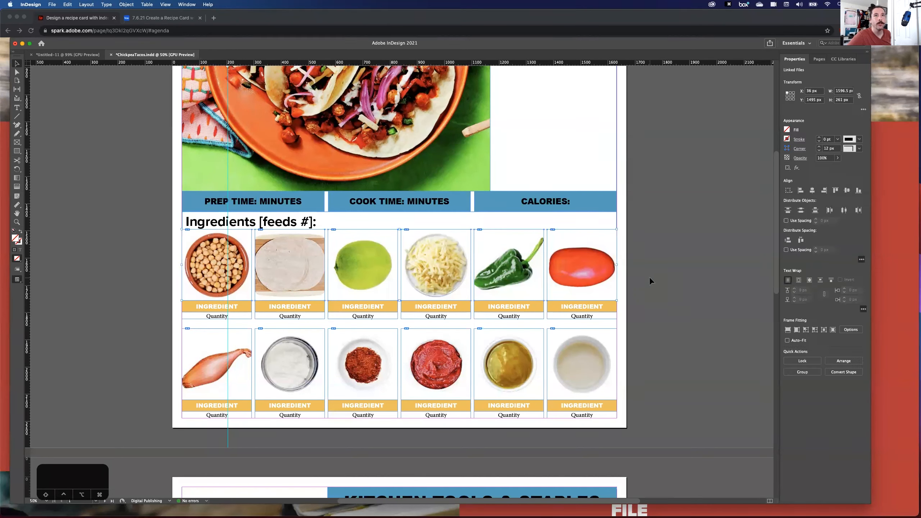
pyautogui.click(788, 331)
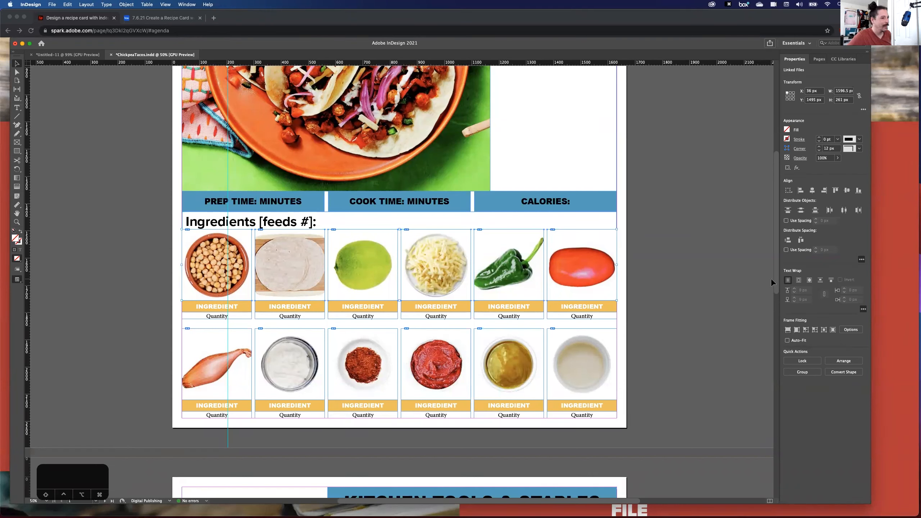
pyautogui.moveTo(690, 376); pyautogui.dragTo(198, 399)
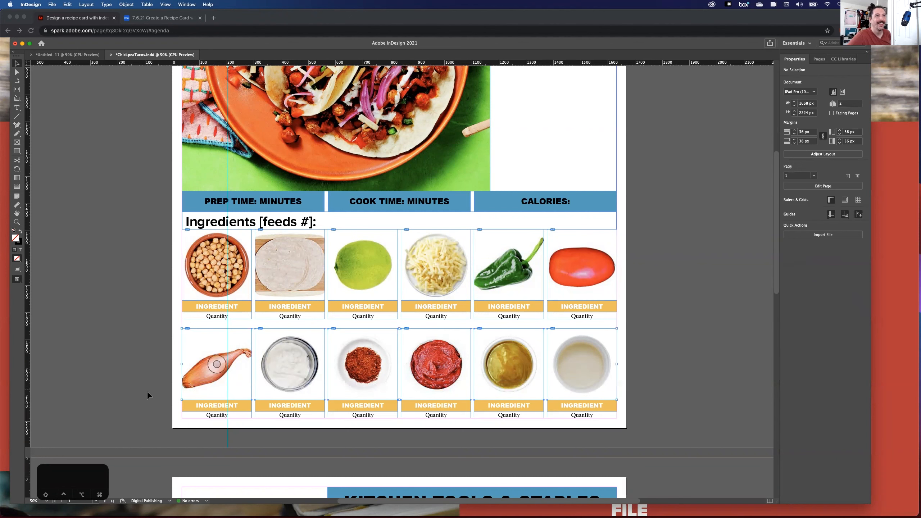
pyautogui.click(68, 377)
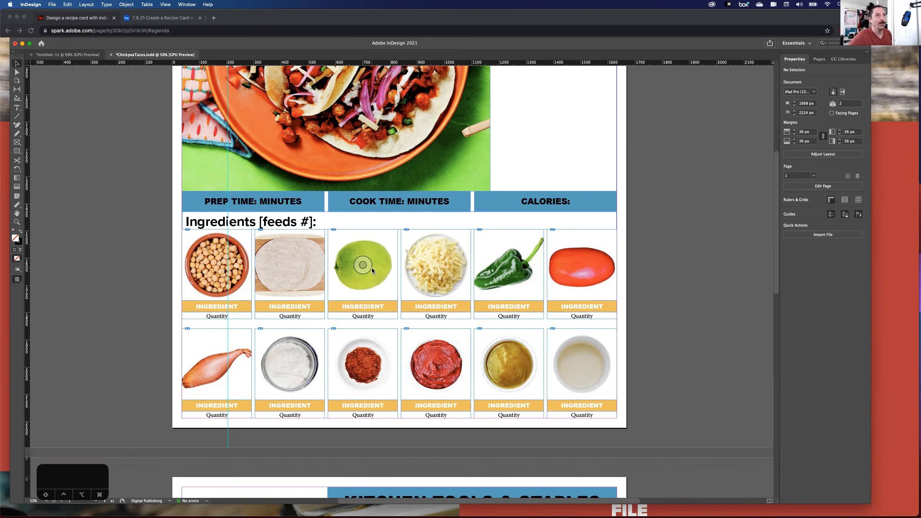
# Step: Switch to Finder from the Instructions section on page 2 and load all six images of the Steps folder into the document for placing
pyautogui.scroll(5, 417, 205)
pyautogui.scroll(1, 417, 205)
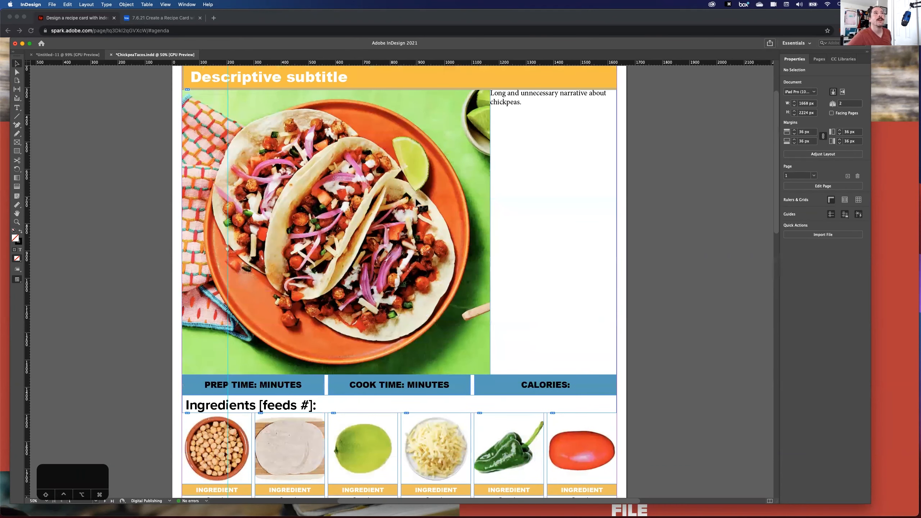
pyautogui.scroll(-20, 417, 203)
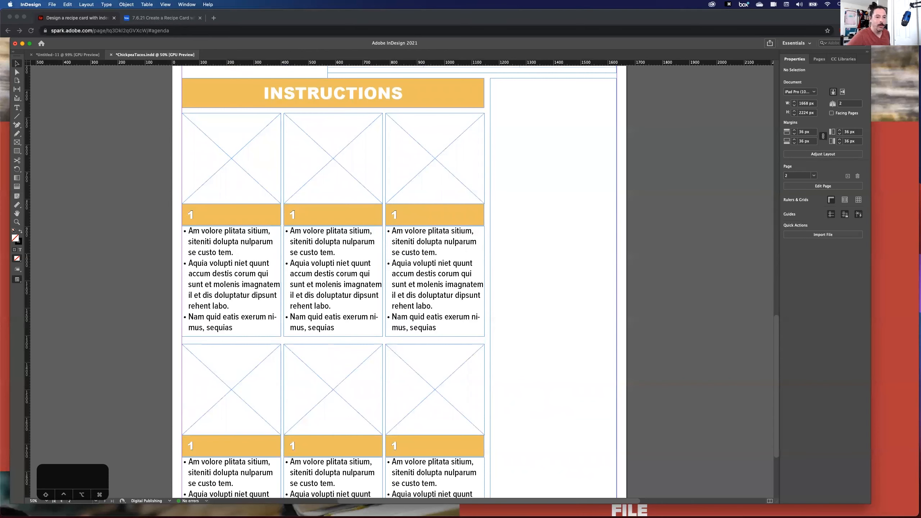
pyautogui.click(68, 508)
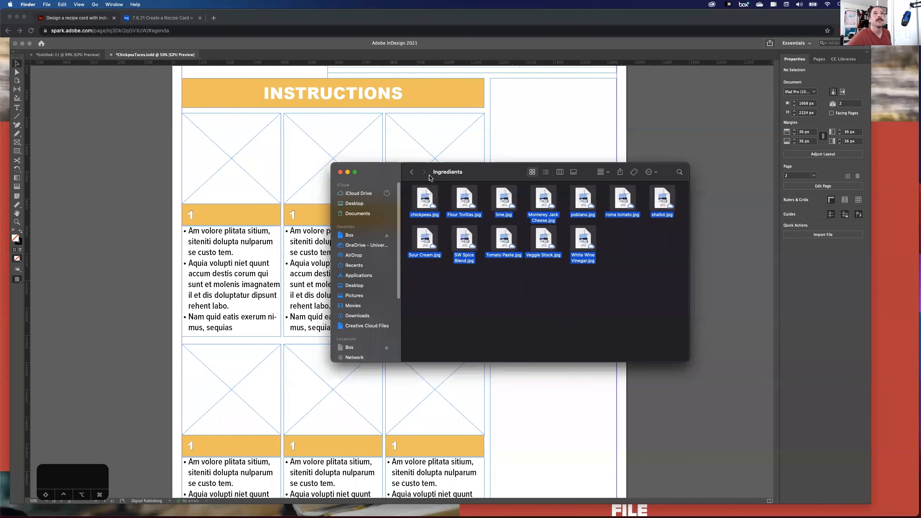
pyautogui.click(411, 175)
pyautogui.doubleClick(662, 199)
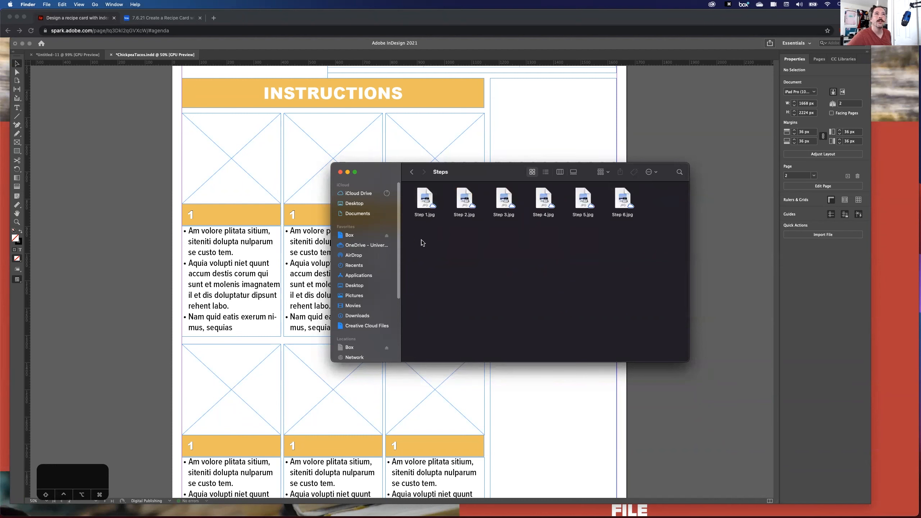
pyautogui.press('super+a')
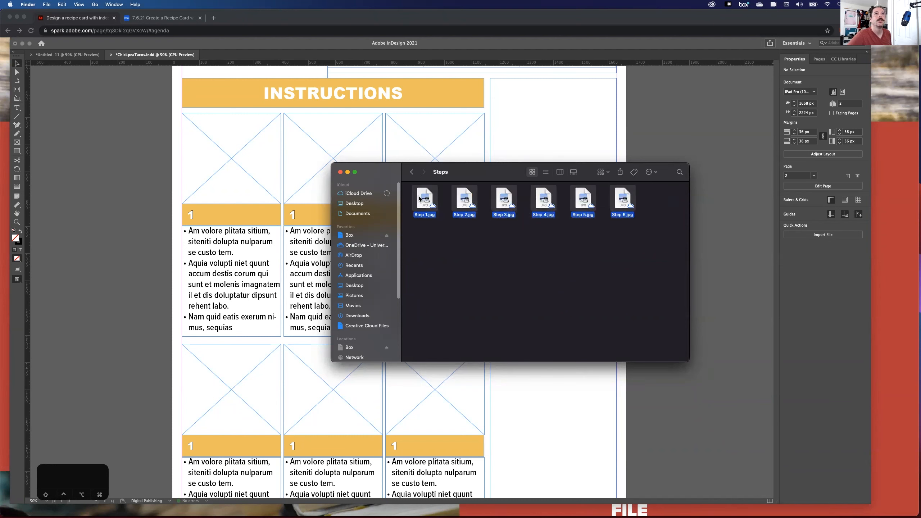
pyautogui.moveTo(229, 124); pyautogui.dragTo(121, 195)
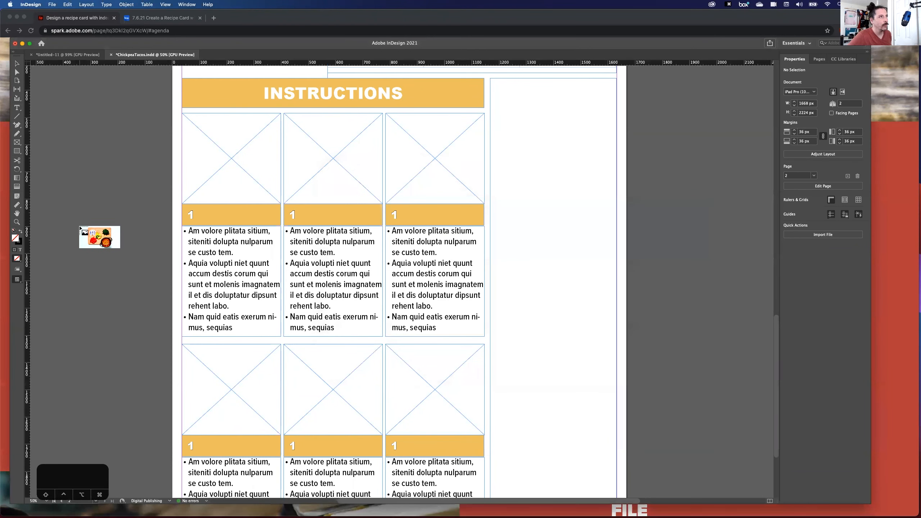
pyautogui.press('Escape')
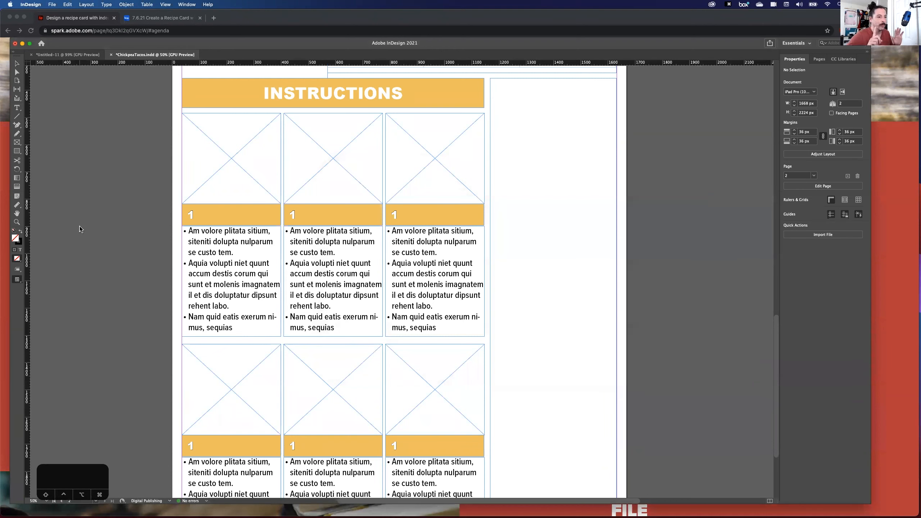
# Step: Place Step 1.jpg through Step 6.jpg in order in the two rows of instruction frames
pyautogui.click(239, 172)
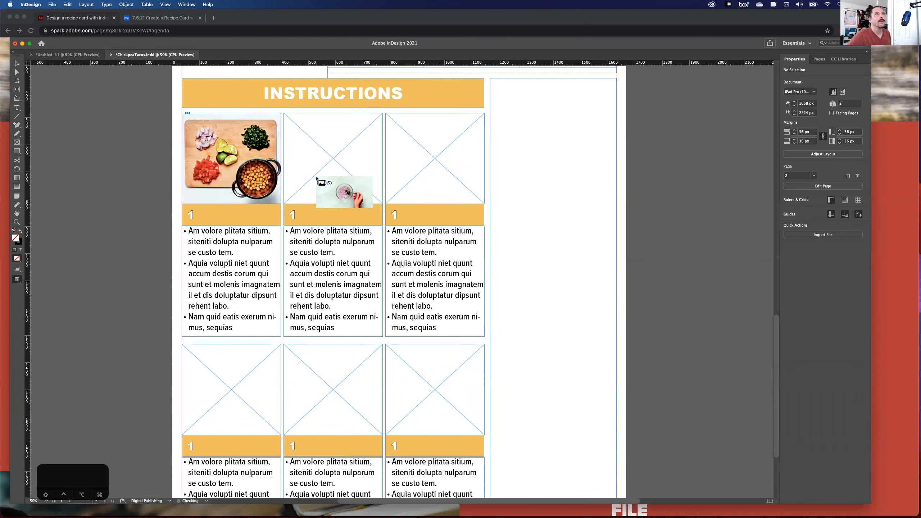
pyautogui.click(316, 176)
pyautogui.click(398, 170)
pyautogui.click(218, 399)
pyautogui.click(319, 396)
pyautogui.click(421, 395)
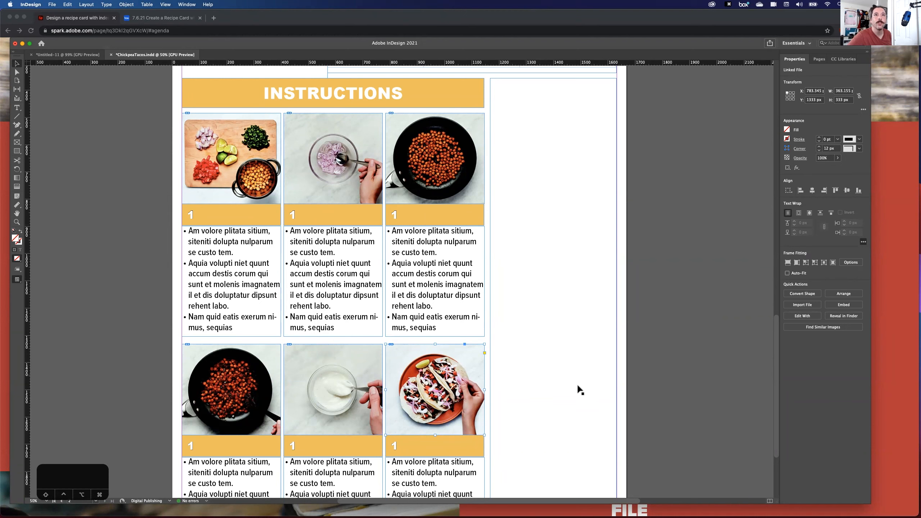
# Step: Fit the three photos in the upper instruction row with Fill Frame Proportionally and clear the selection
pyautogui.moveTo(149, 149); pyautogui.dragTo(442, 165)
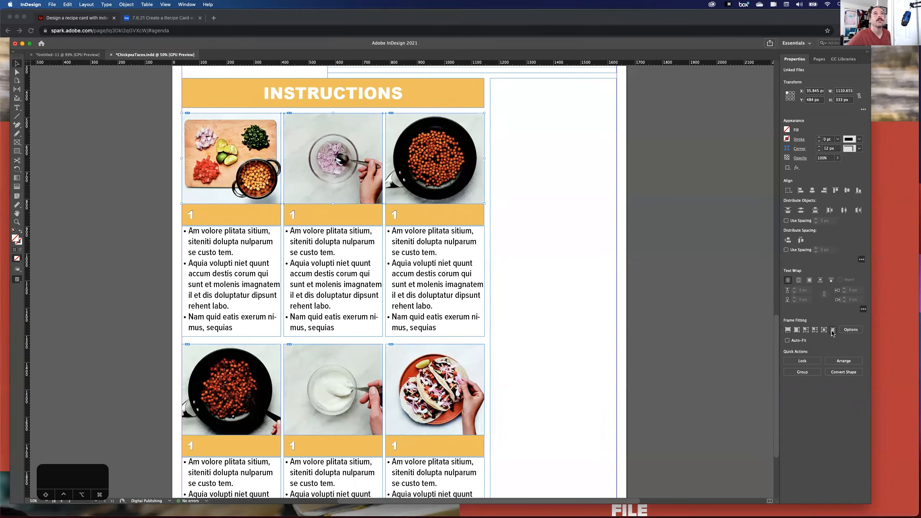
pyautogui.click(796, 331)
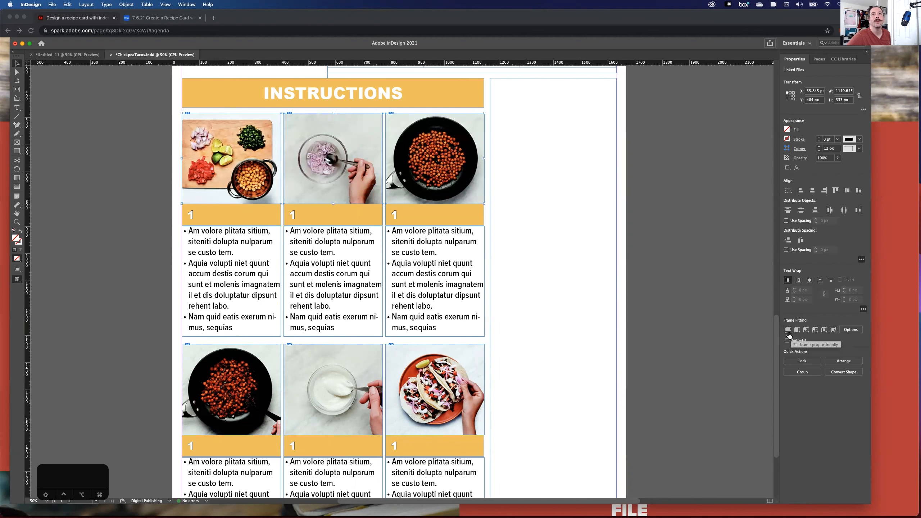
pyautogui.click(788, 331)
pyautogui.moveTo(148, 393); pyautogui.dragTo(526, 399)
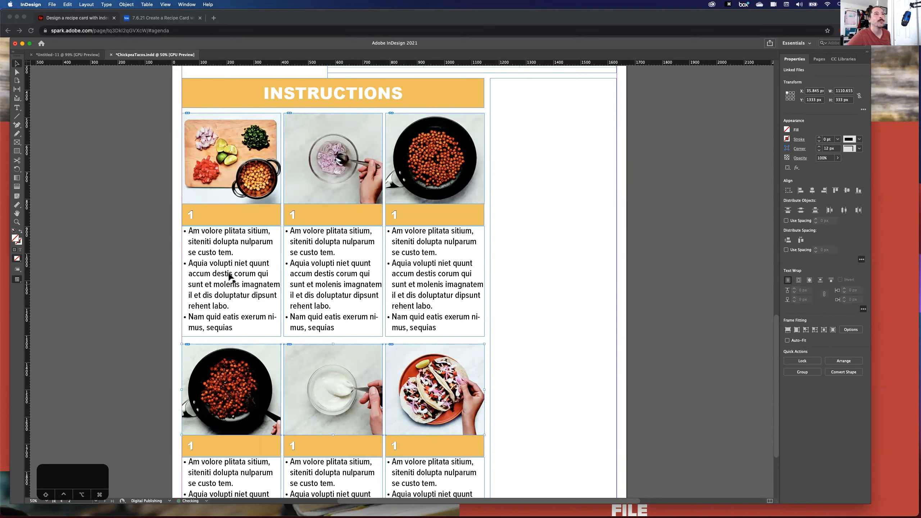
pyautogui.click(144, 266)
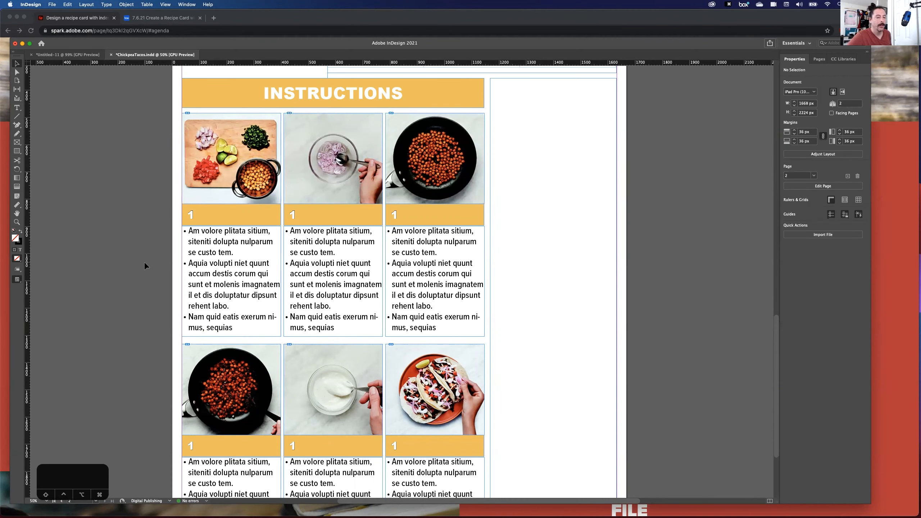
pyautogui.scroll(5, 145, 266)
pyautogui.scroll(2, 144, 266)
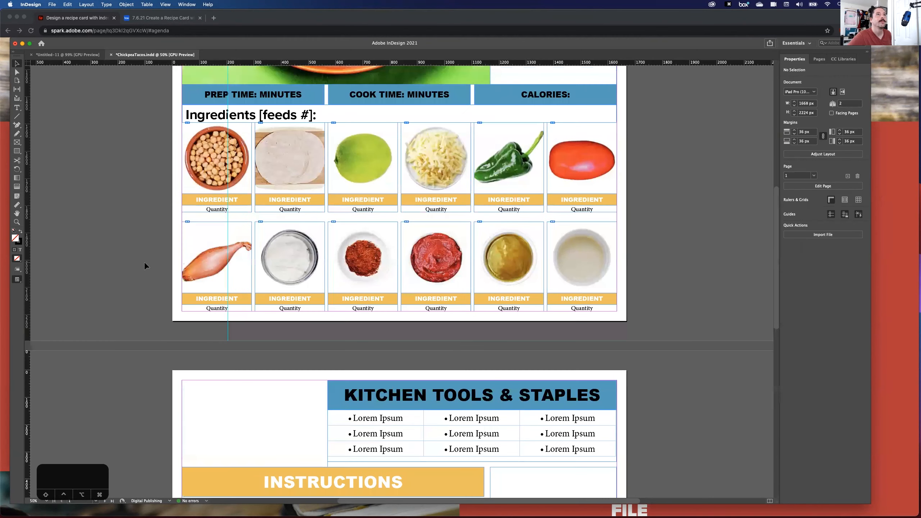
# Step: Switch to Finder from the top of page 1, go back to the project folder and open recipe.docx in Word
pyautogui.scroll(2, 145, 267)
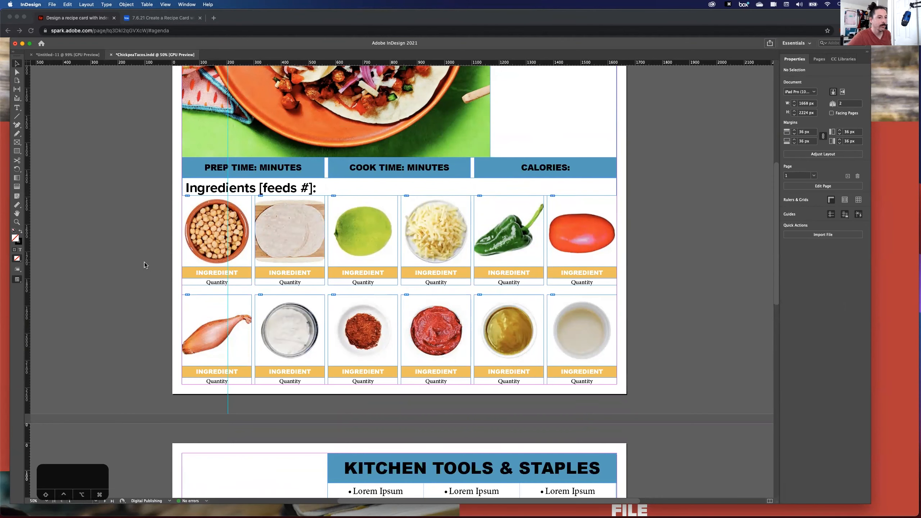
pyautogui.scroll(-4, 143, 262)
pyautogui.scroll(5, 144, 261)
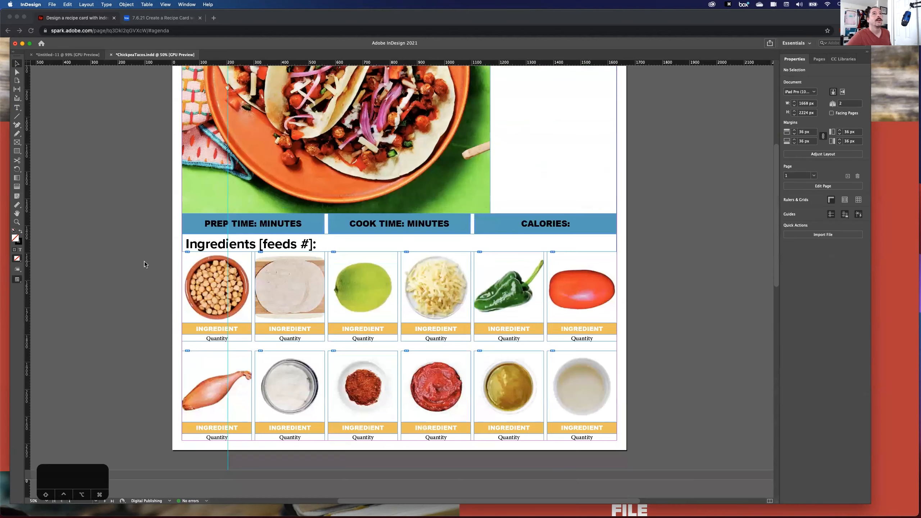
pyautogui.scroll(4, 144, 261)
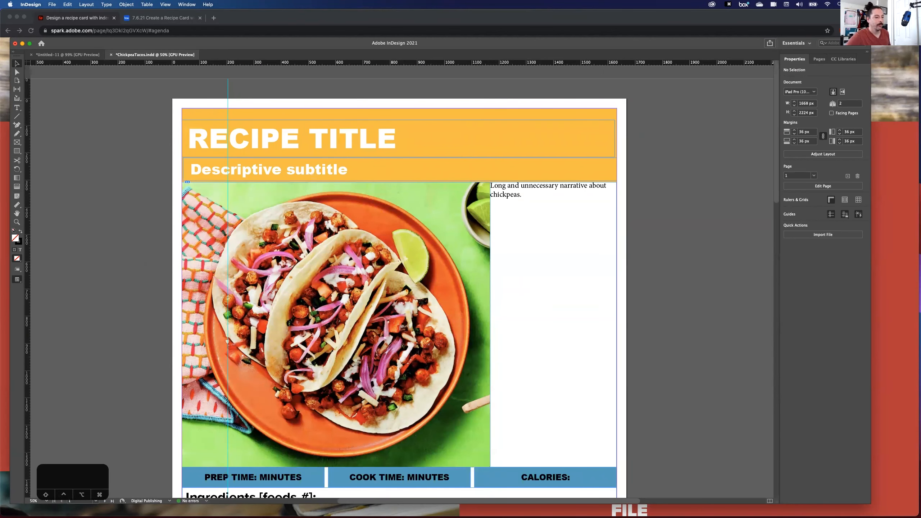
pyautogui.press('super+Tab')
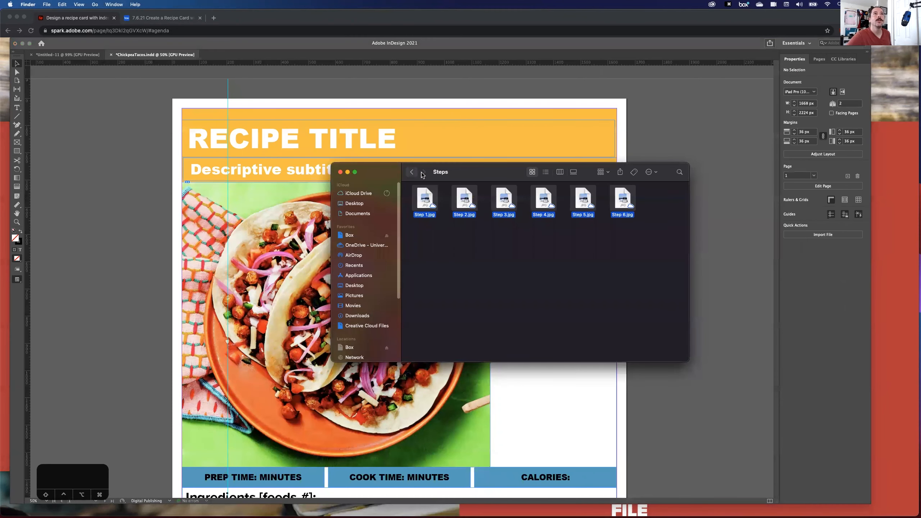
pyautogui.click(410, 173)
pyautogui.click(617, 203)
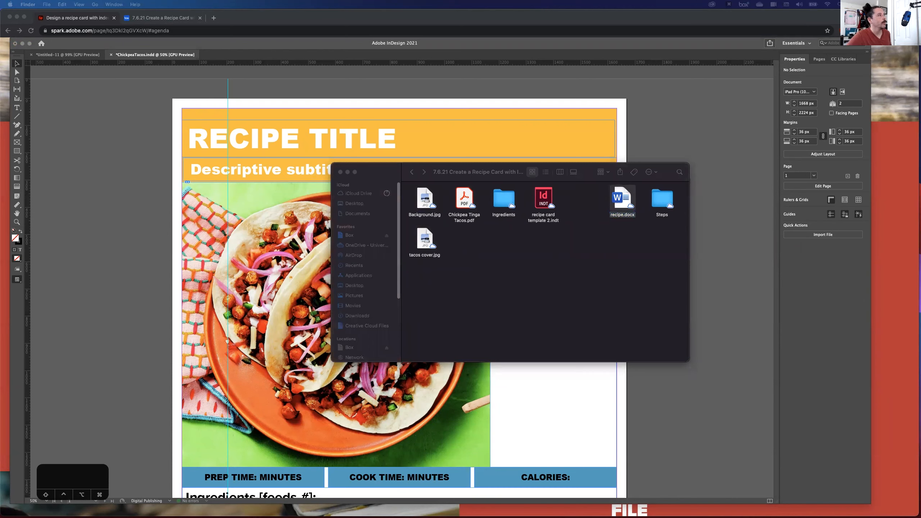
pyautogui.moveTo(1, 218); pyautogui.dragTo(329, 59)
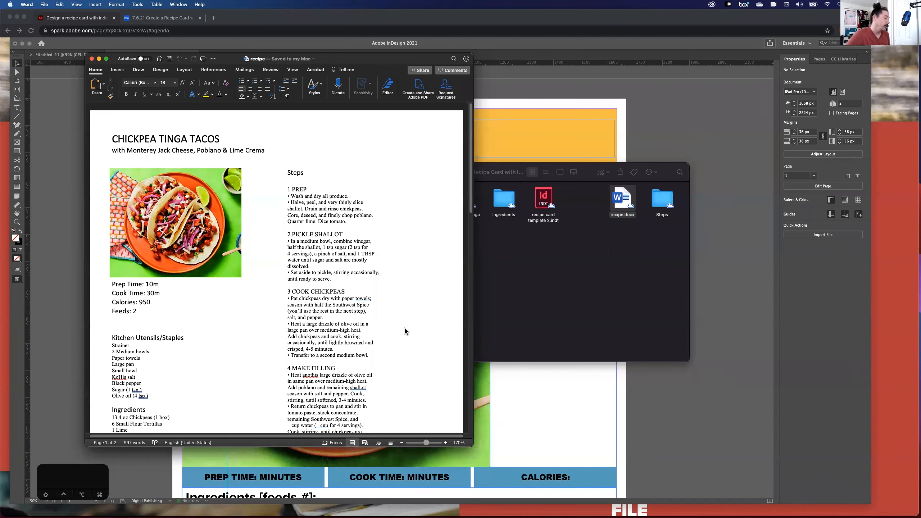
# Step: Read through the recipe text and chickpea narrative in Word, and return to InDesign to compare them with the card's placeholders
pyautogui.scroll(-3, 403, 308)
pyautogui.scroll(-20, 294, 290)
pyautogui.scroll(-6, 294, 289)
pyautogui.scroll(-12, 295, 289)
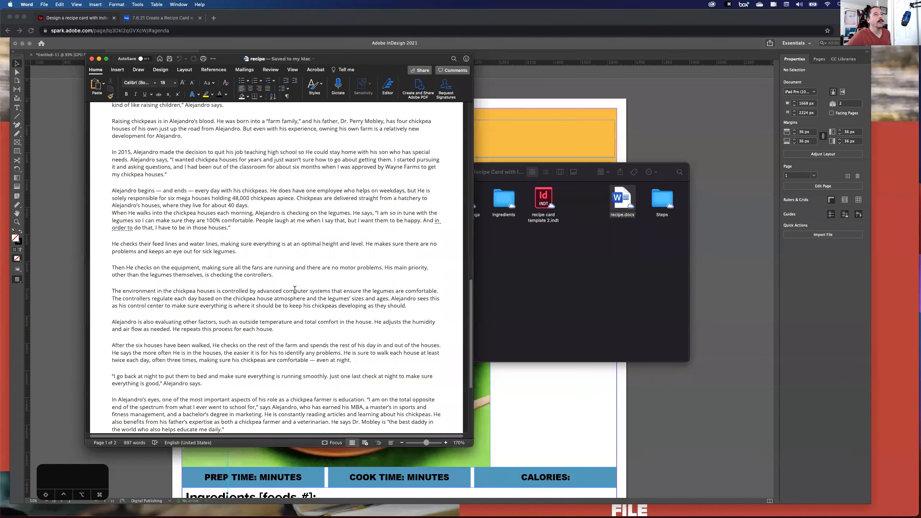
pyautogui.scroll(6, 295, 289)
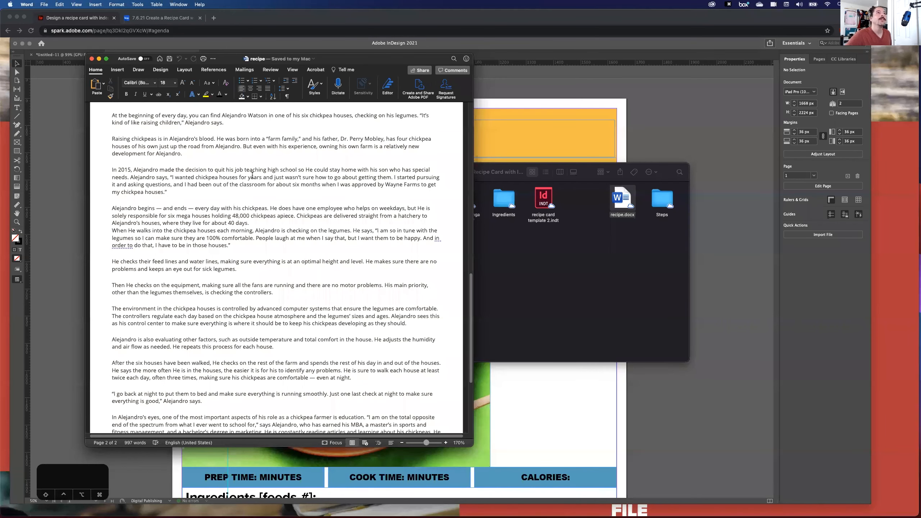
pyautogui.click(695, 142)
pyautogui.scroll(-1, 559, 243)
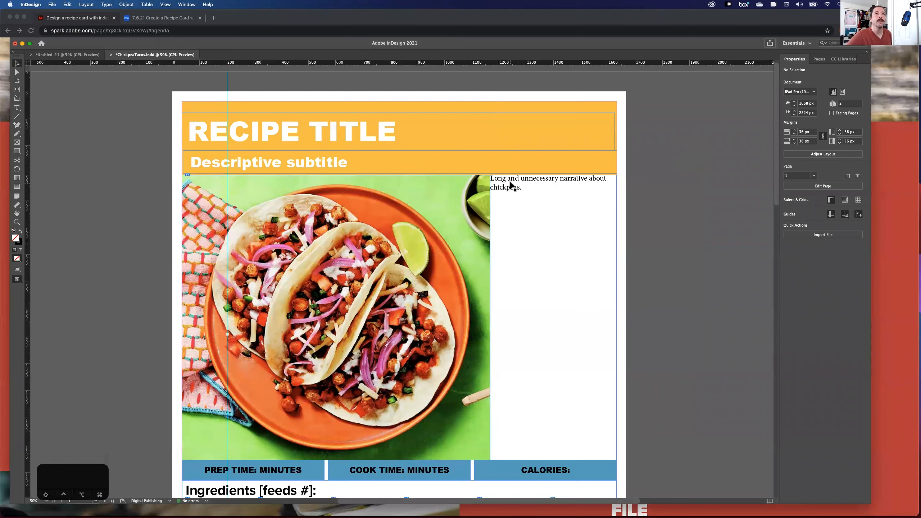
pyautogui.scroll(-10, 511, 232)
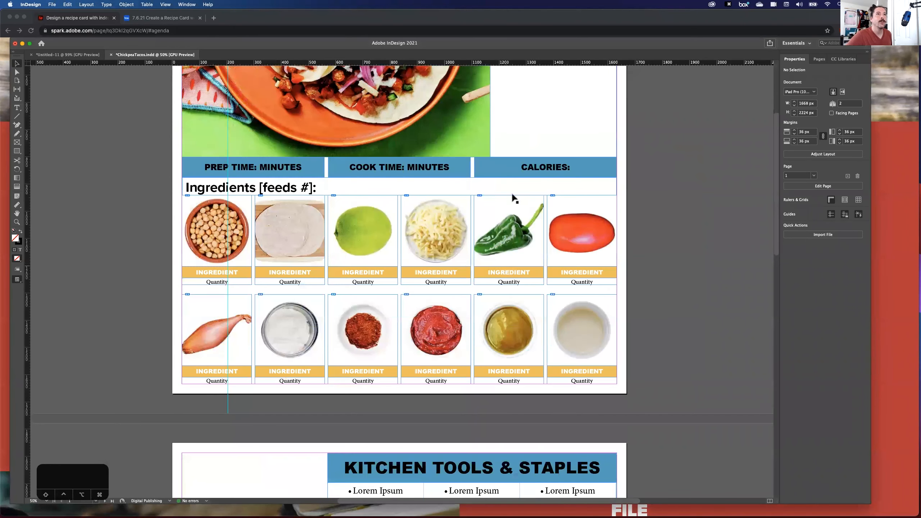
pyautogui.scroll(-5, 517, 455)
pyautogui.scroll(12, 581, 272)
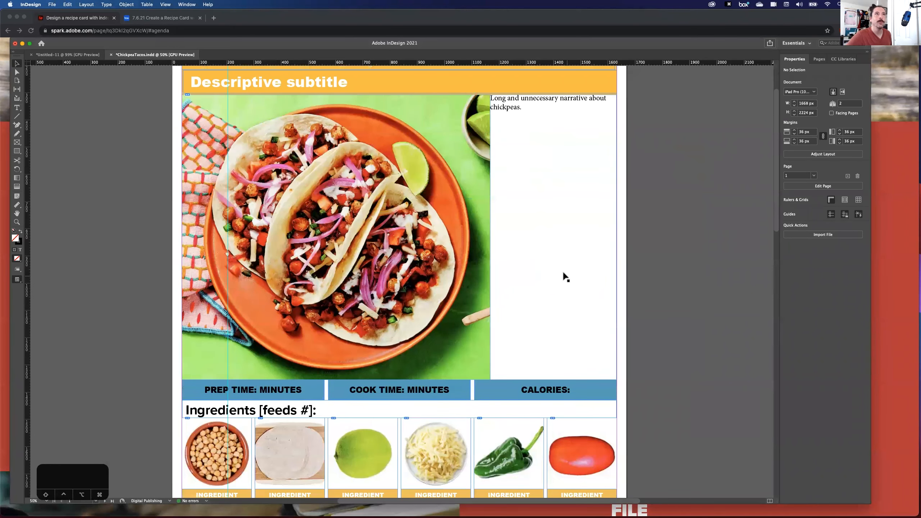
pyautogui.scroll(2, 301, 203)
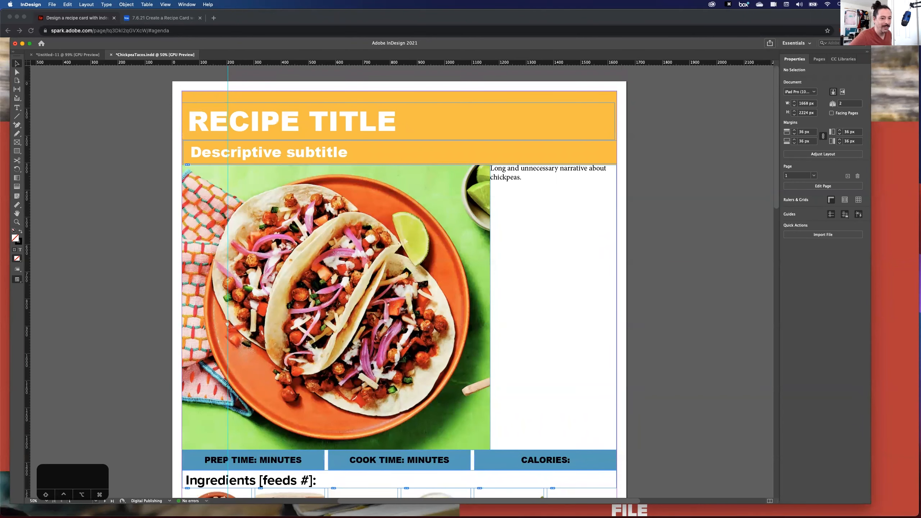
# Step: Copy the title CHICKPEA TINGA TACOS from the Word recipe and paste it over the RECIPE TITLE placeholder on page 1
pyautogui.press('super+Tab')
pyautogui.moveTo(291, 64); pyautogui.dragTo(739, 114)
pyautogui.scroll(10, 768, 348)
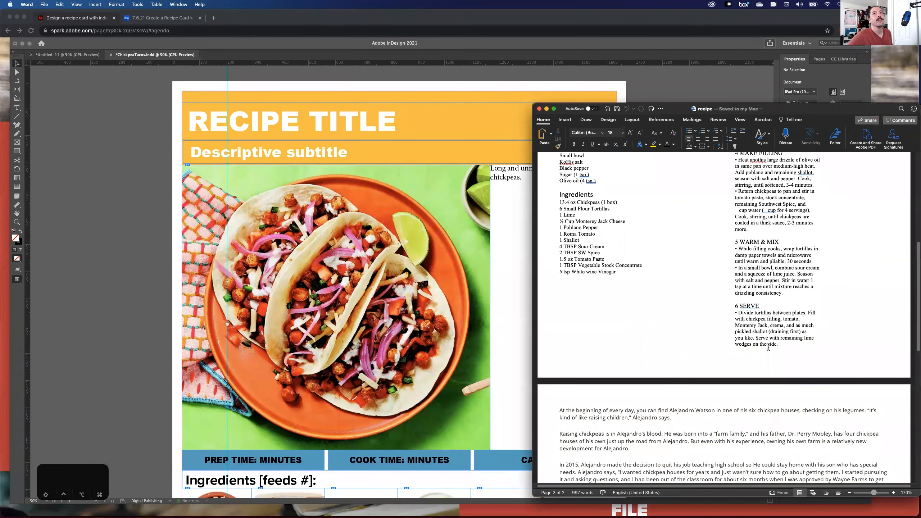
pyautogui.scroll(8, 768, 348)
pyautogui.tripleClick(667, 188)
pyautogui.press('super+c')
pyautogui.click(321, 123)
pyautogui.doubleClick(383, 125)
pyautogui.moveTo(392, 123); pyautogui.dragTo(195, 123)
pyautogui.press('super+v')
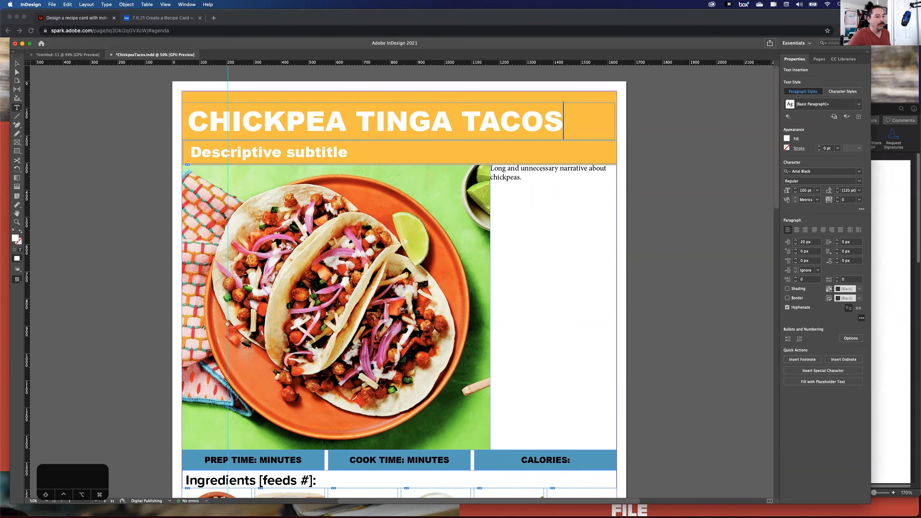
pyautogui.press('super+Tab')
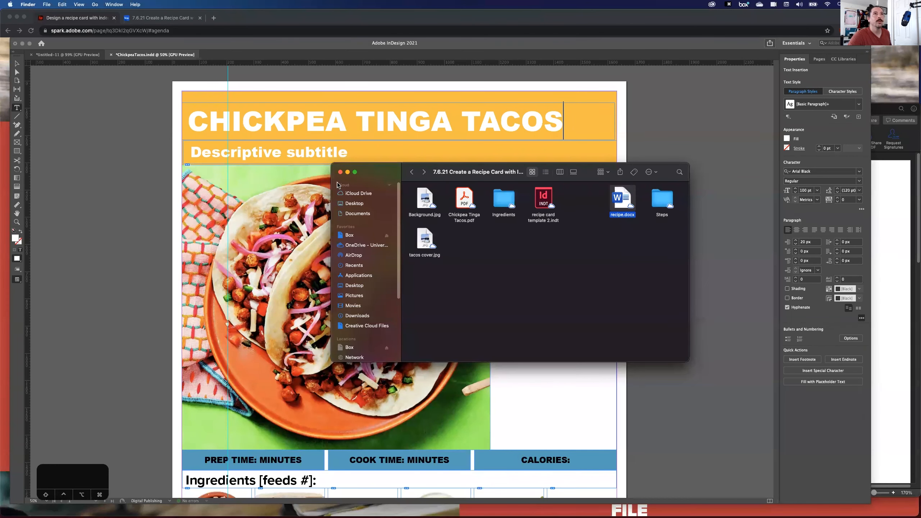
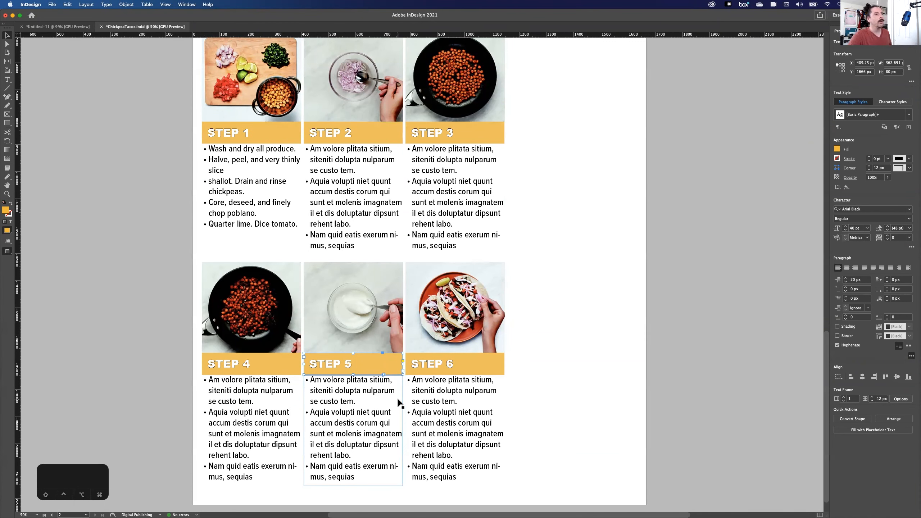
# Step: Preview the recipe card in Presentation mode and flip back and forth between its two pages
pyautogui.scroll(20, 194, 157)
pyautogui.click(186, 5)
pyautogui.moveTo(182, 6)
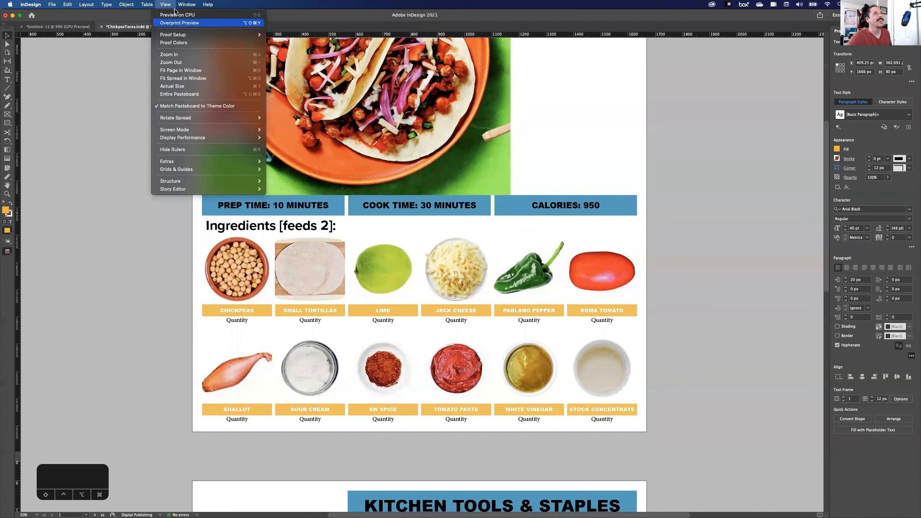
pyautogui.moveTo(240, 183)
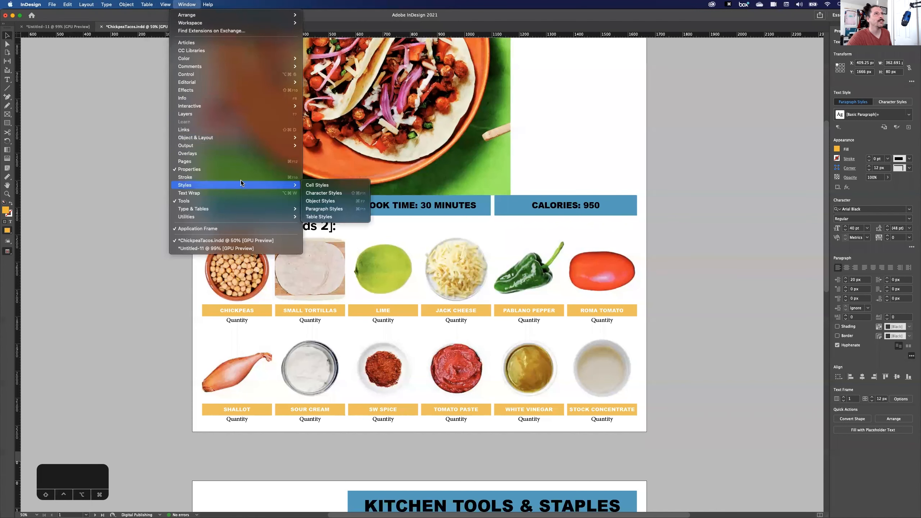
pyautogui.moveTo(218, 130)
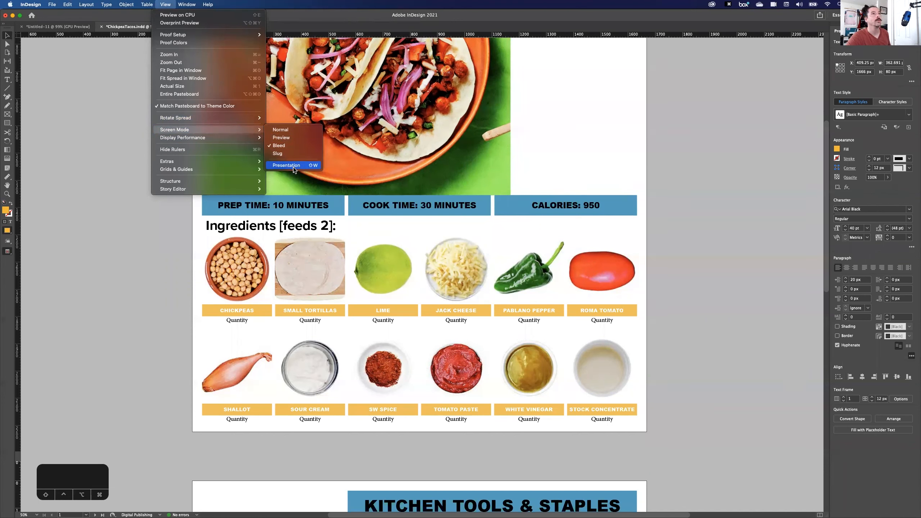
pyautogui.click(286, 166)
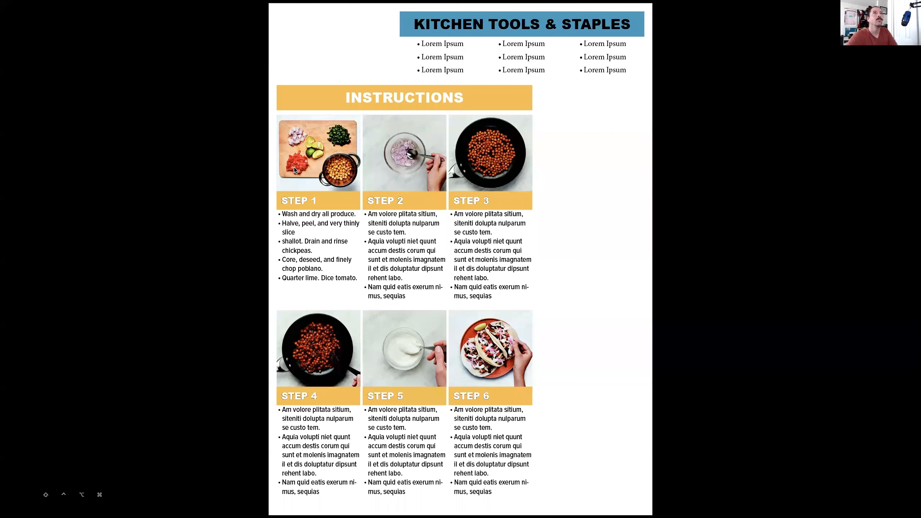
pyautogui.press('Left')
pyautogui.press('Right')
pyautogui.press('Left')
pyautogui.press('Right')
pyautogui.press('Escape')
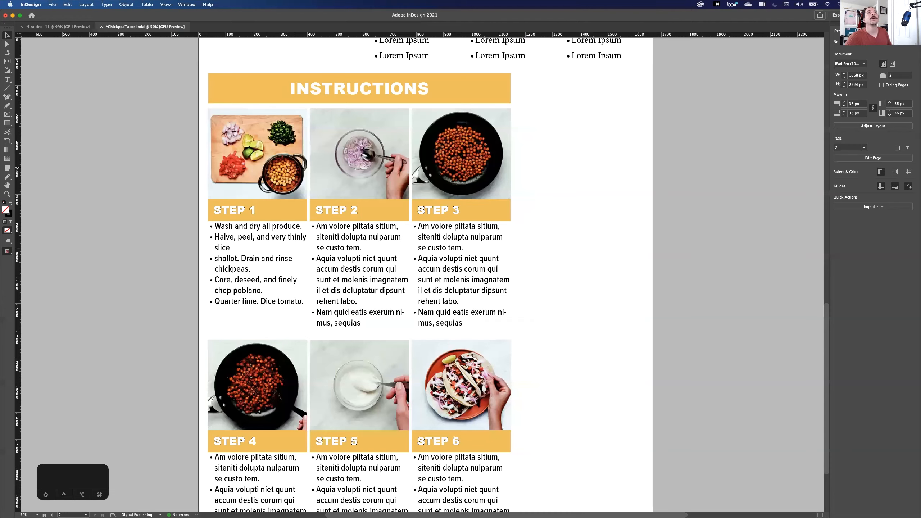
# Step: Return to Normal screen mode and replace the Step 2 placeholder bullets with the PICKLE SHALLOT text copied from the Word recipe
pyautogui.press('w')
pyautogui.scroll(-3, 359, 275)
pyautogui.press('super+Tab')
pyautogui.moveTo(737, 233); pyautogui.dragTo(780, 273)
pyautogui.click(313, 229)
pyautogui.click(364, 275)
pyautogui.doubleClick(364, 278)
pyautogui.moveTo(364, 278); pyautogui.dragTo(306, 179)
pyautogui.press('super+v')
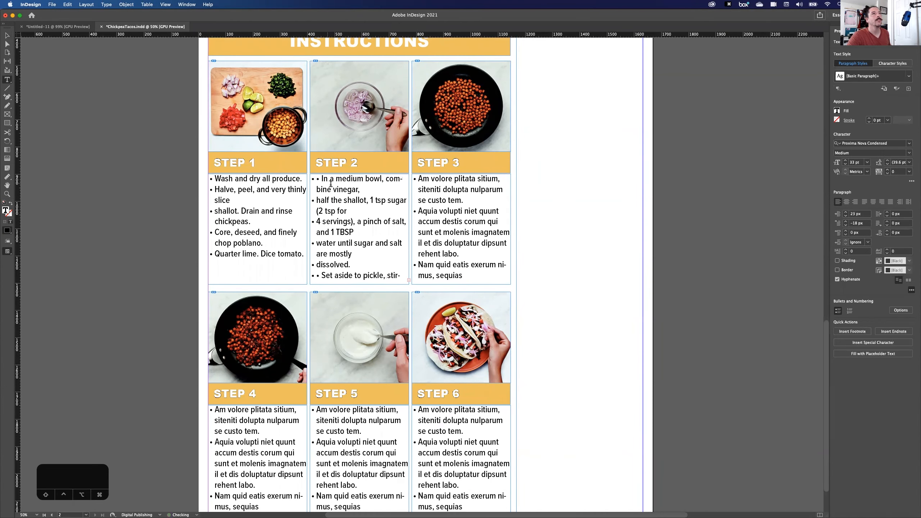
# Step: Remove the duplicate bullets from the Step 2 text and join "dissolved." to the line before it
pyautogui.click(320, 178)
pyautogui.press('BackSpace')
pyautogui.click(321, 274)
pyautogui.press('BackSpace')
pyautogui.press('BackSpace')
pyautogui.scroll(-1, 358, 233)
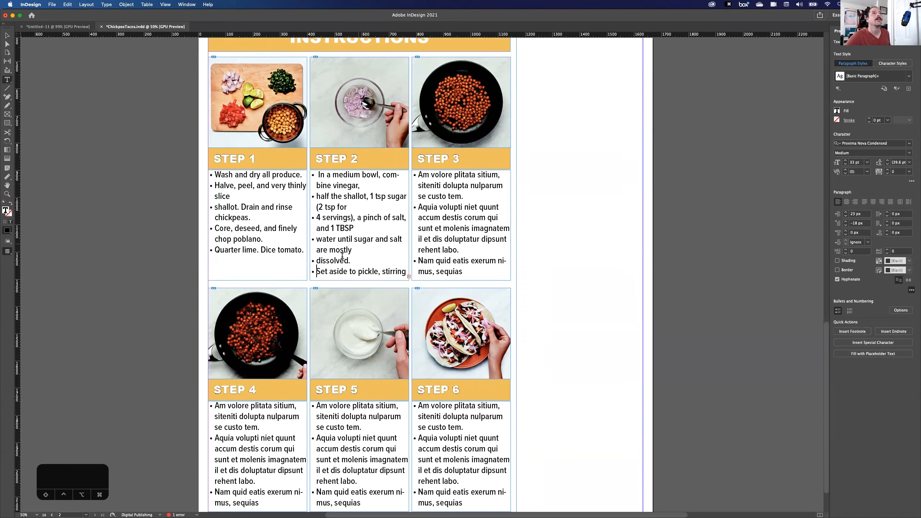
pyautogui.click(316, 261)
pyautogui.press('BackSpace')
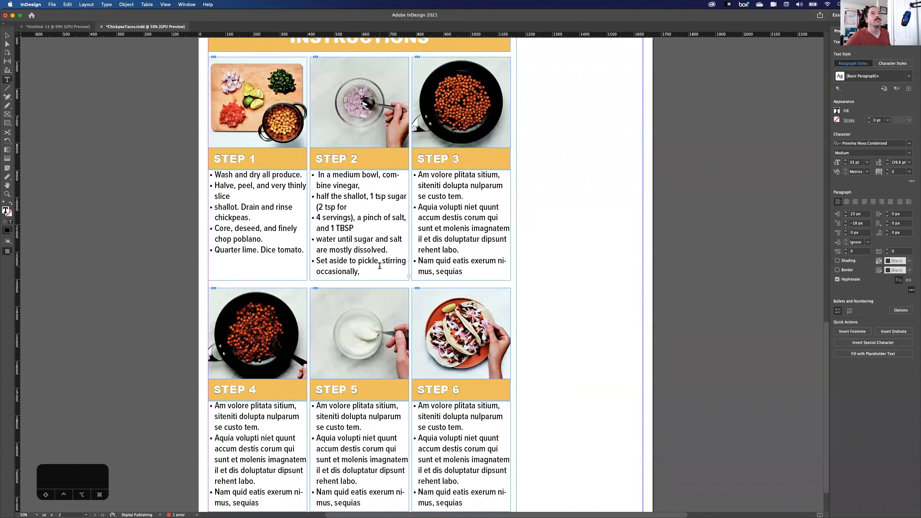
# Step: Replace the Step 3 placeholder bullets with the COOK CHICKPEAS text from the recipe
pyautogui.scroll(-2, 380, 265)
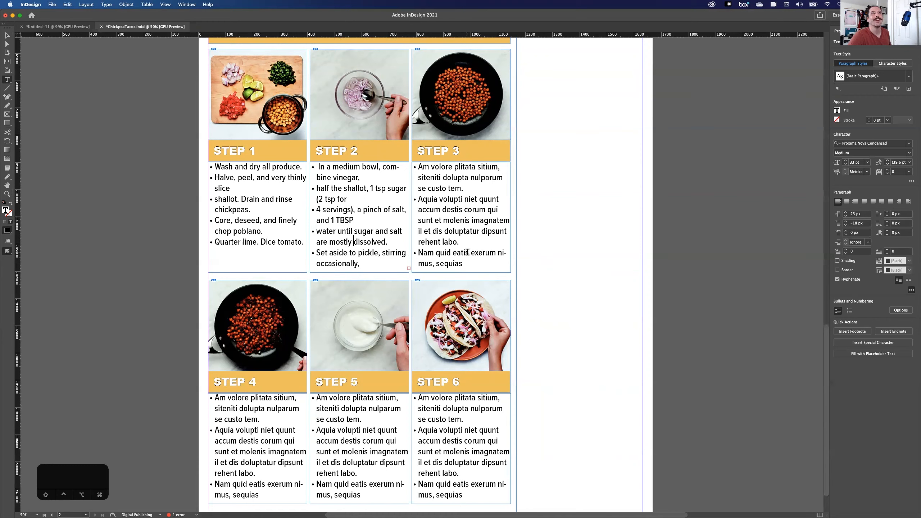
pyautogui.moveTo(468, 264); pyautogui.dragTo(416, 164)
pyautogui.press('super+v')
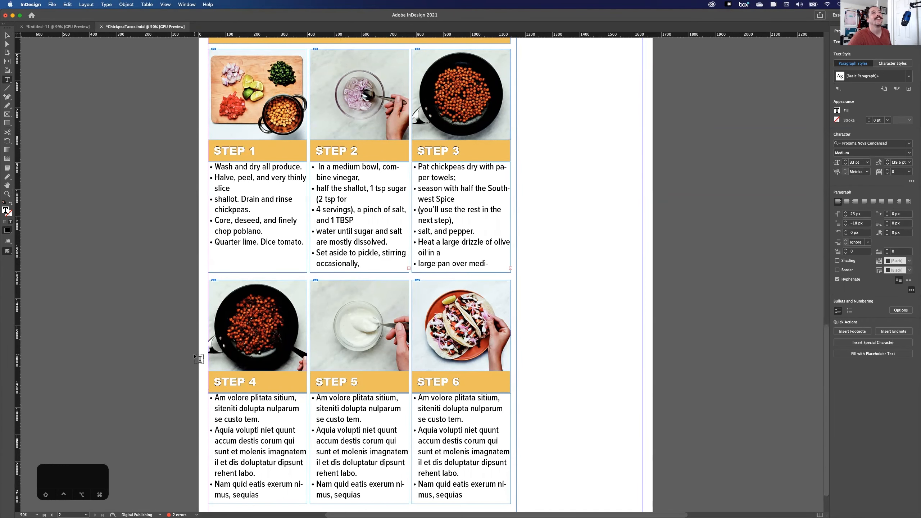
# Step: Switch to Word, delete the bullet characters in the 4 MAKE FILLING text and correct "anothis" to "a"
pyautogui.scroll(-3, 198, 357)
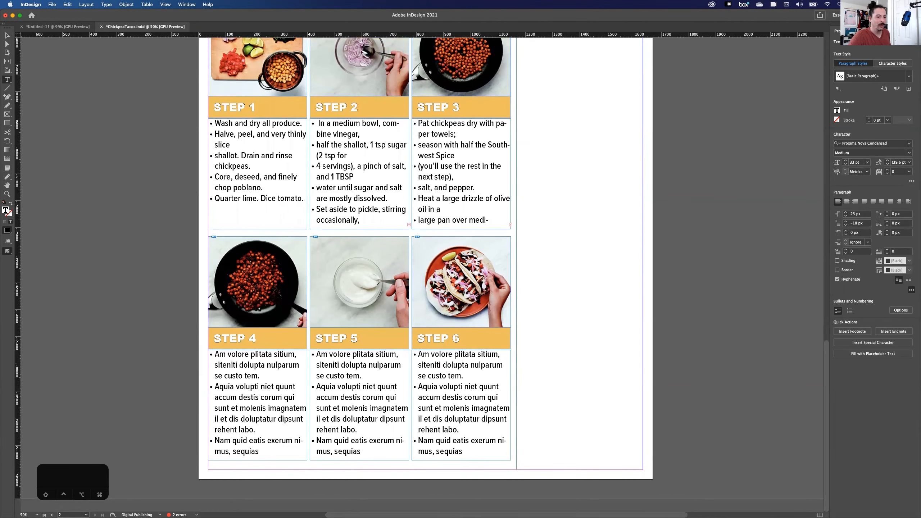
pyautogui.press('super+Tab')
pyautogui.moveTo(764, 435); pyautogui.dragTo(731, 421)
pyautogui.click(738, 365)
pyautogui.press('BackSpace')
pyautogui.press('BackSpace')
pyautogui.click(766, 365)
pyautogui.press('BackSpace')
pyautogui.press('BackSpace')
pyautogui.press('BackSpace')
pyautogui.press('BackSpace')
pyautogui.press('BackSpace')
pyautogui.press('BackSpace')
pyautogui.click(739, 396)
pyautogui.press('BackSpace')
pyautogui.press('BackSpace')
# Step: Copy the cleaned MAKE FILLING text over the Step 4 placeholder bullets in InDesign and join the broken line after "oil"
pyautogui.moveTo(735, 365); pyautogui.dragTo(765, 435)
pyautogui.press('super+c')
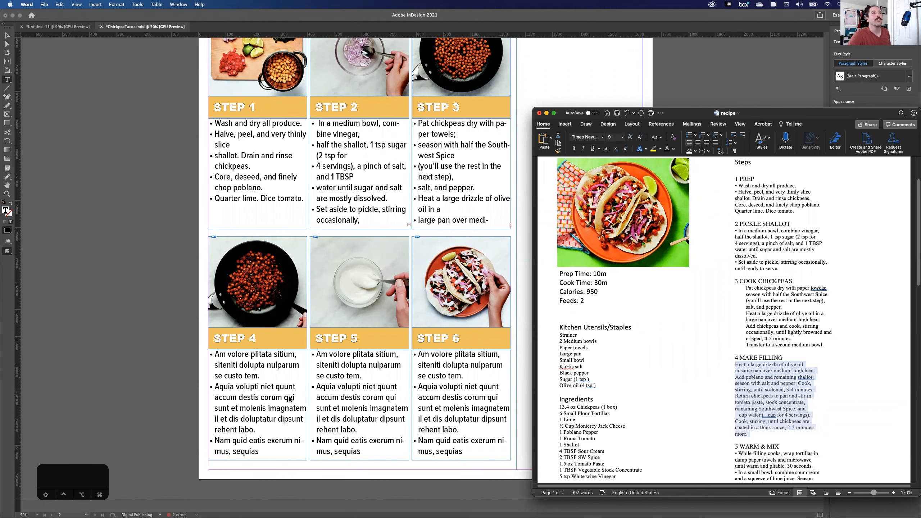
pyautogui.click(262, 448)
pyautogui.moveTo(262, 448); pyautogui.dragTo(214, 354)
pyautogui.press('super+v')
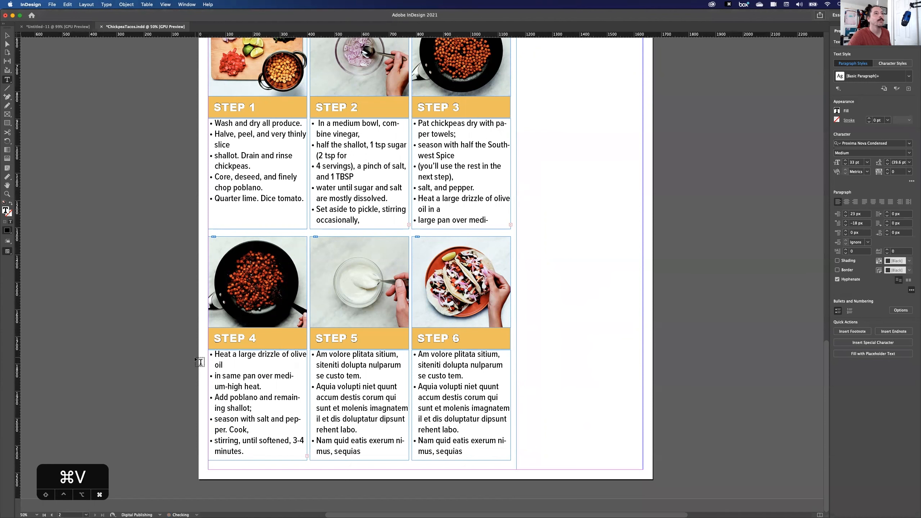
pyautogui.click(215, 376)
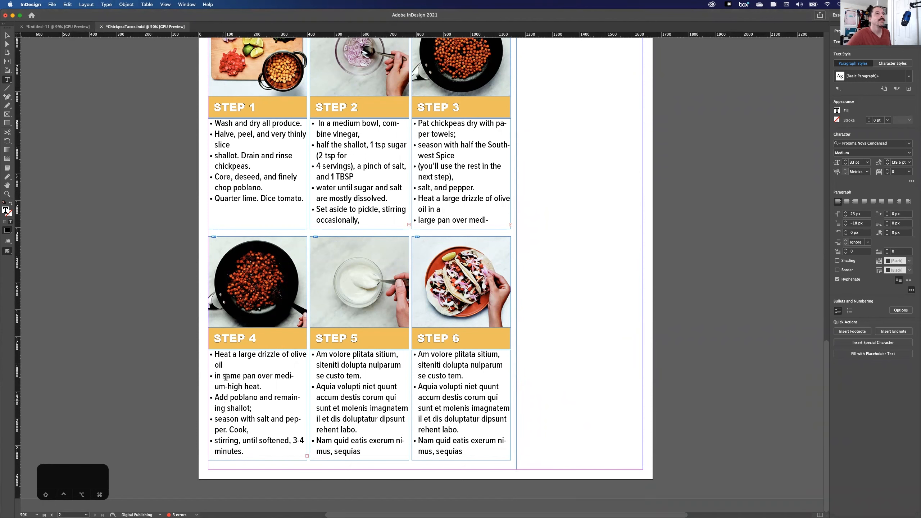
pyautogui.press('BackSpace')
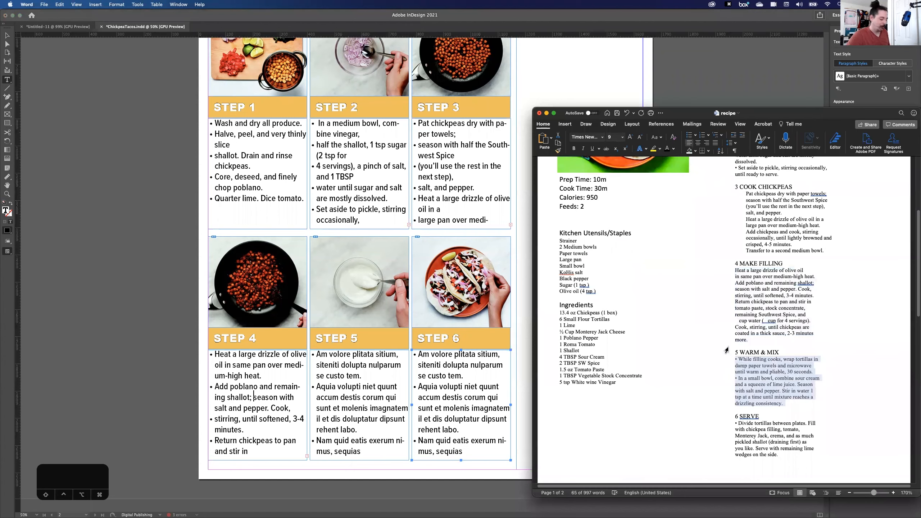
# Step: Replace the Step 5 placeholder bullets with the WARM & MIX text copied from Word and remove the duplicate bullet at its start
pyautogui.press('cmd+c')
pyautogui.click(352, 448)
pyautogui.moveTo(366, 451); pyautogui.dragTo(315, 354)
pyautogui.press('cmd+v')
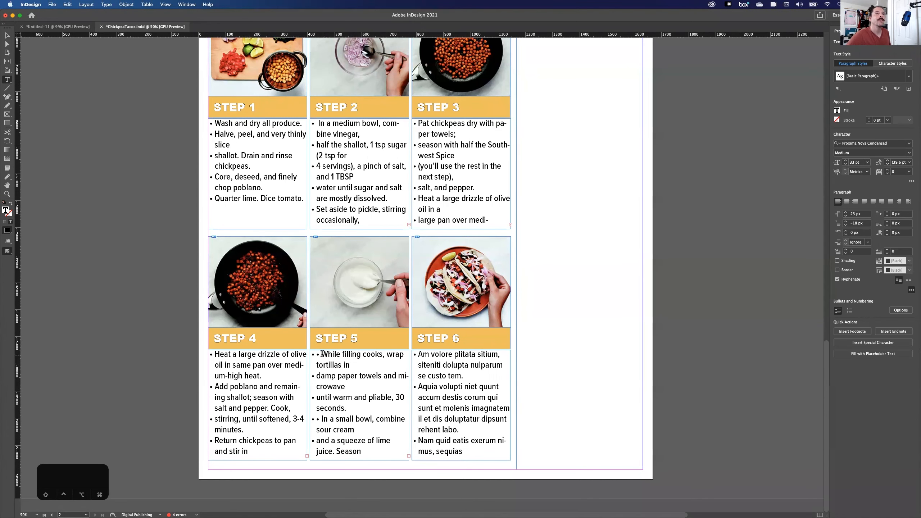
pyautogui.click(320, 354)
pyautogui.press('BackSpace')
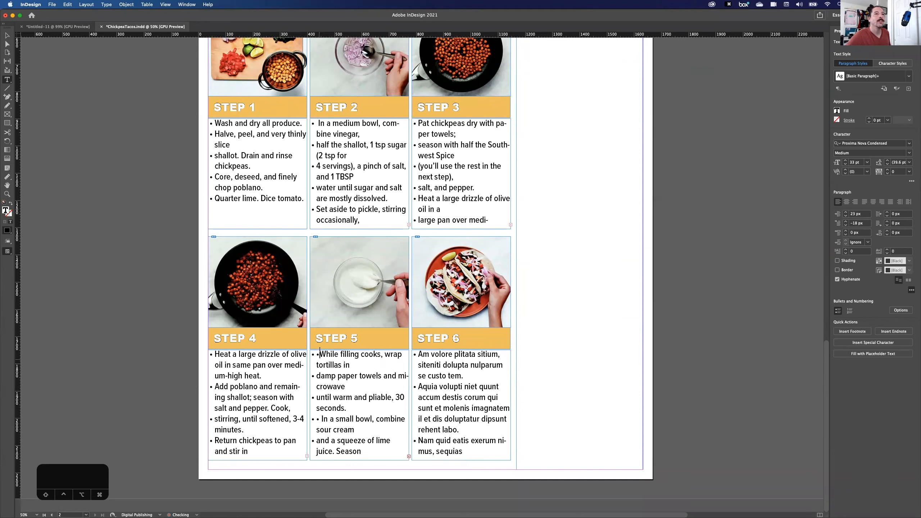
# Step: Remove the stray bullet before "While filling cooks" in Step 5 and join "damp paper towels and microwave" to that bullet's text
pyautogui.press('BackSpace')
pyautogui.click(318, 376)
pyautogui.press('BackSpace')
pyautogui.press('BackSpace')
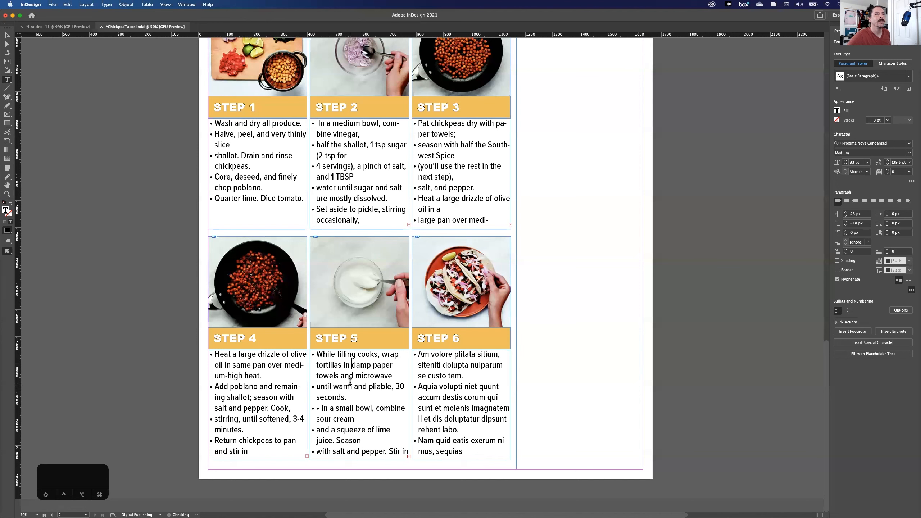
pyautogui.moveTo(393, 376); pyautogui.dragTo(312, 355)
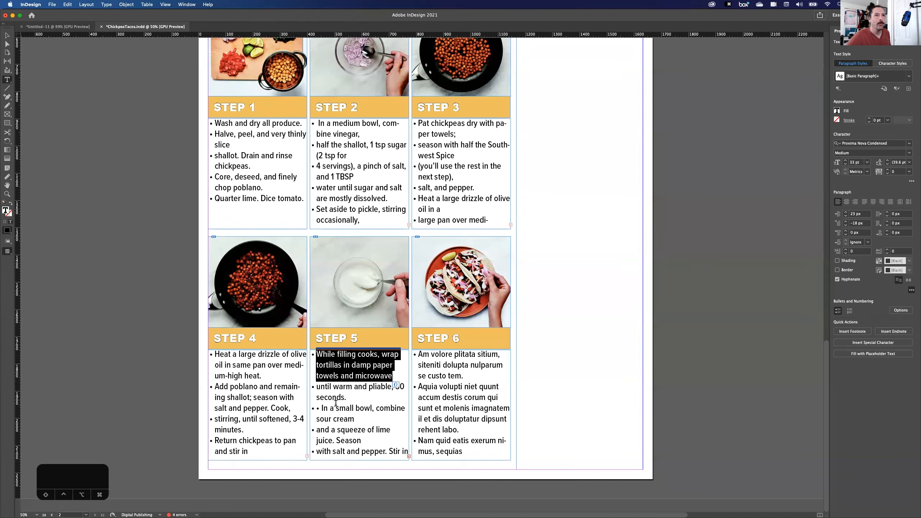
# Step: Delete the extra bullet before "In a small bowl" in Step 5 and join "until warm and pliable" to the first bullet
pyautogui.click(320, 410)
pyautogui.press('BackSpace')
pyautogui.click(316, 387)
pyautogui.press('BackSpace')
# Step: Join the "and a squeeze of lime" line to its preceding bullet in Step 5, correcting it to read "sour cream and a squeeze"
pyautogui.click(316, 430)
pyautogui.press('BackSpace')
pyautogui.click(349, 419)
pyautogui.press('Right')
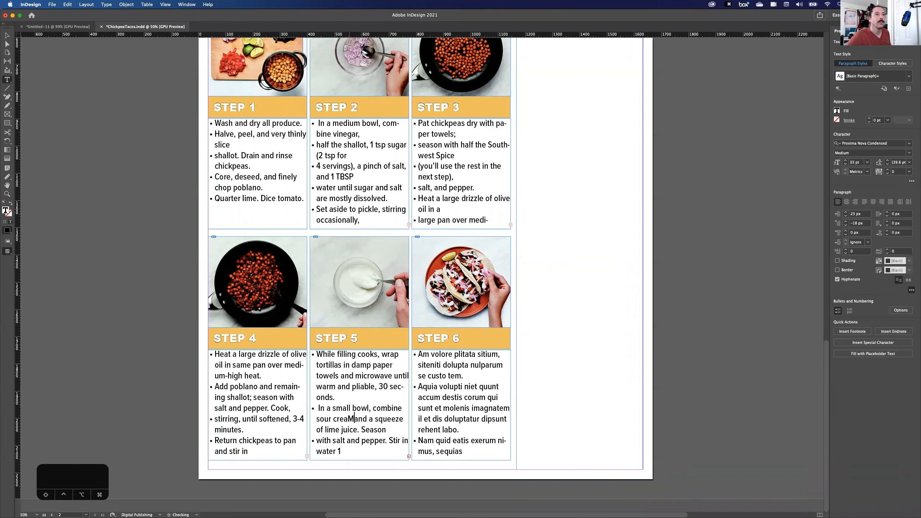
pyautogui.press('BackSpace')
pyautogui.press('BackSpace')
pyautogui.write('m')
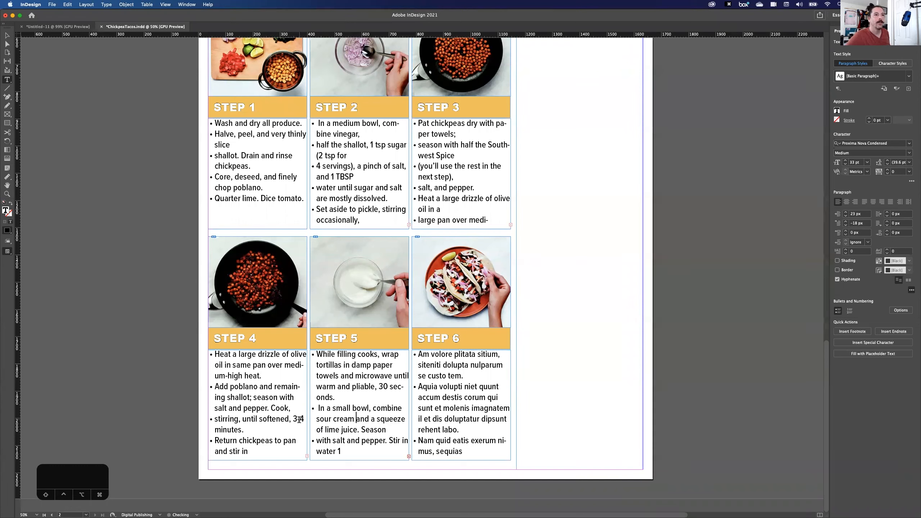
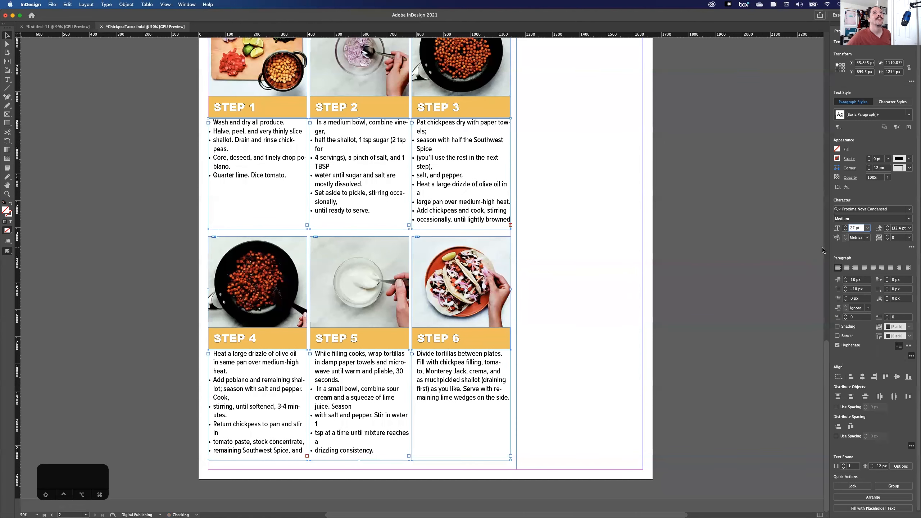
# Step: Set the font size of all six instruction text frames to 26 pt
pyautogui.press('Down')
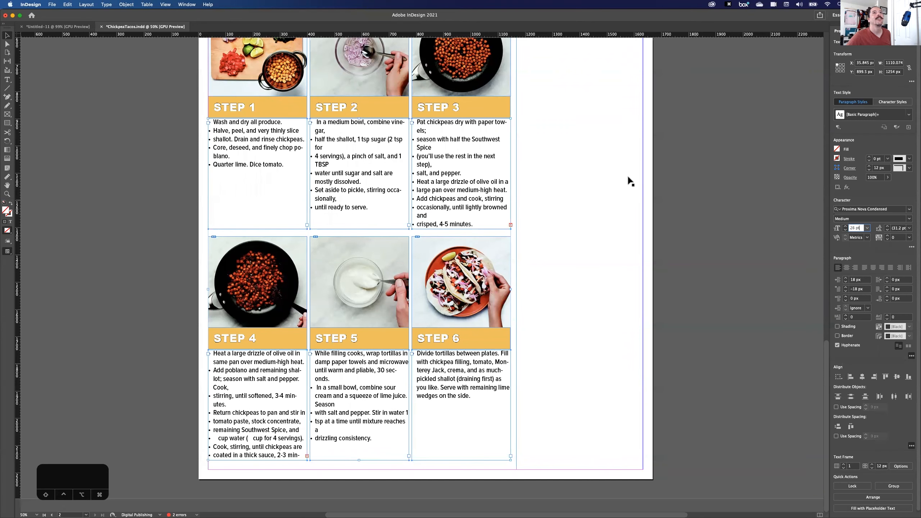
pyautogui.press('Up')
pyautogui.press('Down')
pyautogui.press('Return')
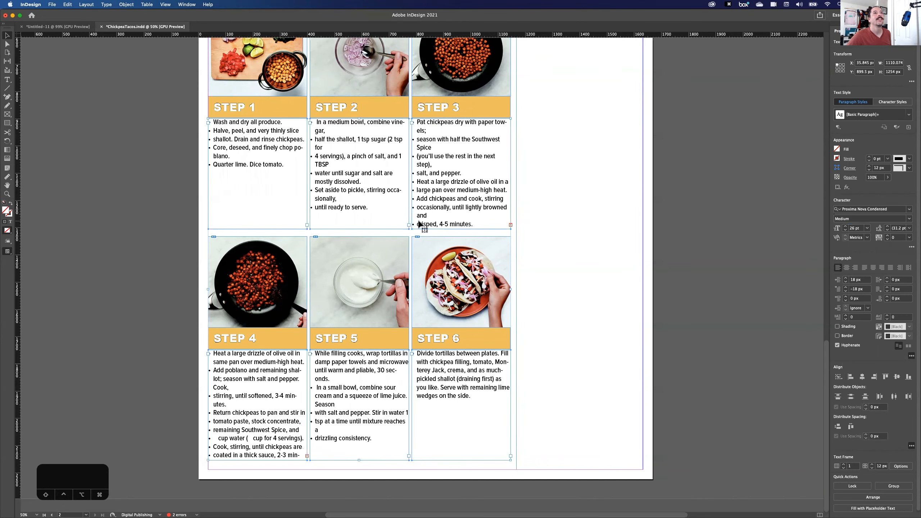
# Step: Join the "crisped, 4-5 minutes." line to the preceding bullet in the Step 3 text
pyautogui.doubleClick(420, 224)
pyautogui.press('BackSpace')
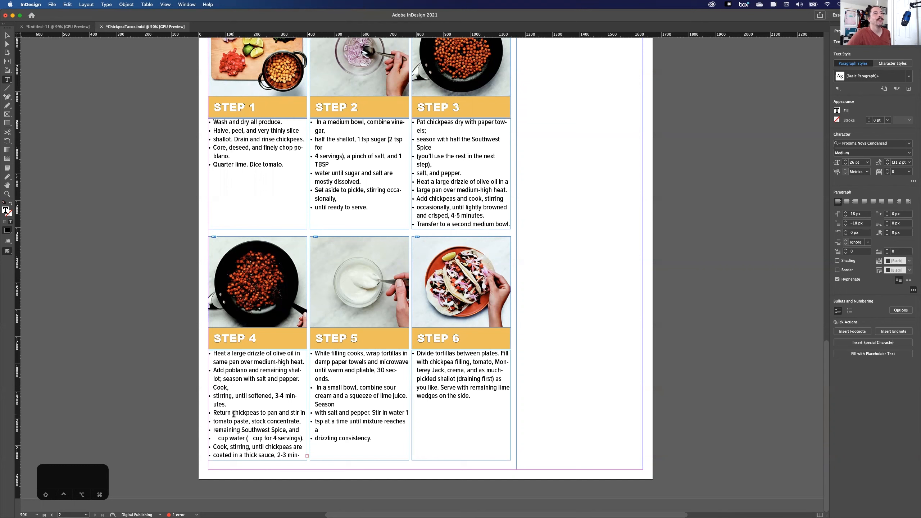
pyautogui.click(166, 162)
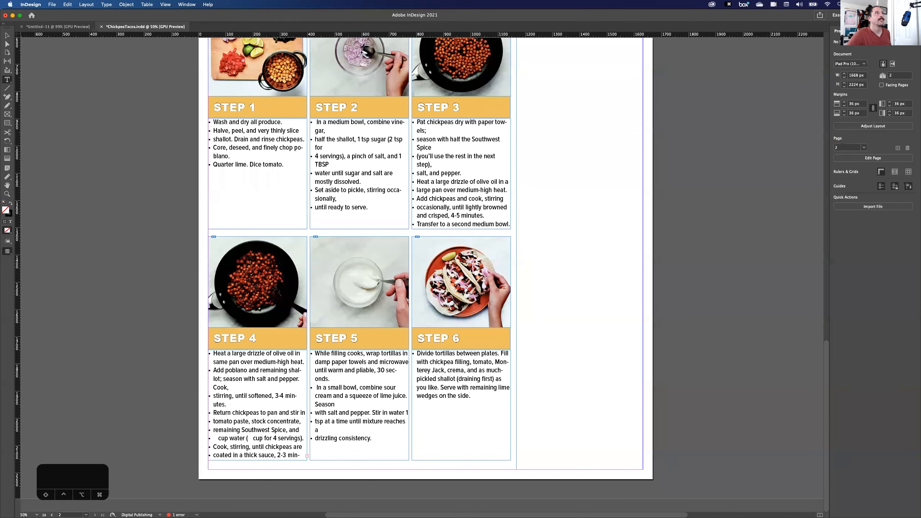
# Step: Select the text frames of Steps 1 to 6 and set their font size to 25 pt
pyautogui.click(7, 35)
pyautogui.moveTo(151, 168); pyautogui.dragTo(450, 190)
pyautogui.moveTo(143, 403); pyautogui.dragTo(449, 425)
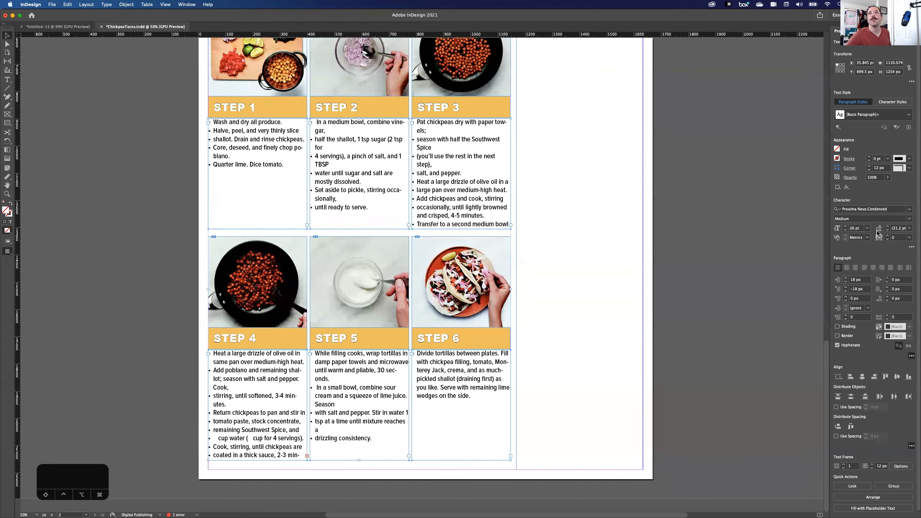
pyautogui.click(845, 230)
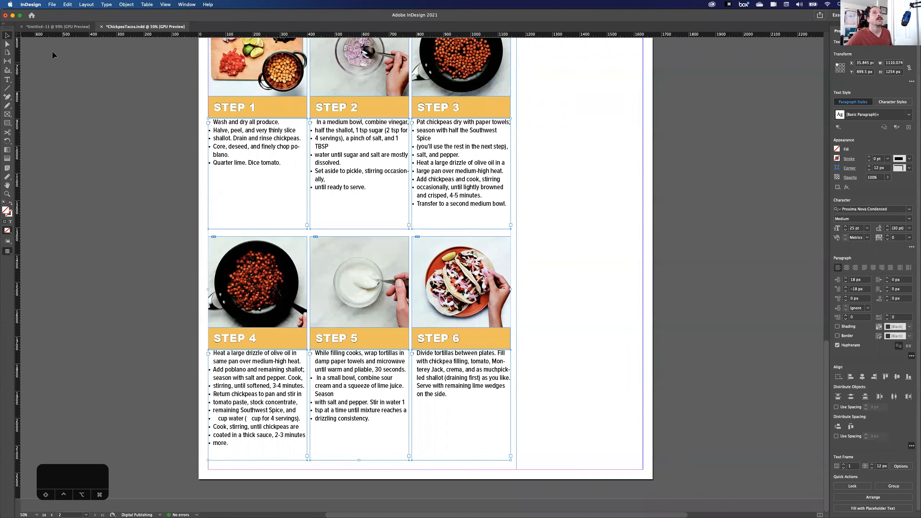
pyautogui.click(140, 178)
# Step: Join the "cup water" line to the "remaining Southwest Spice, and" bullet in the Step 4 text
pyautogui.scroll(3, 139, 176)
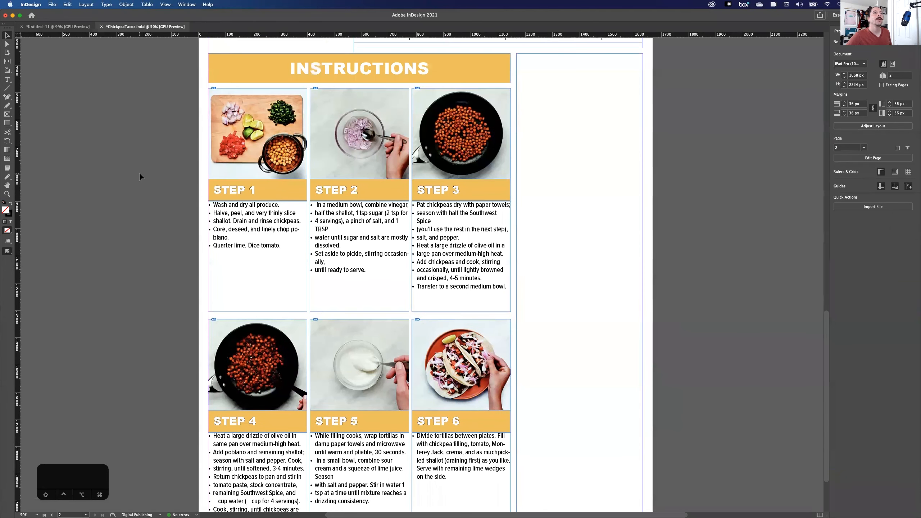
pyautogui.scroll(-3, 139, 177)
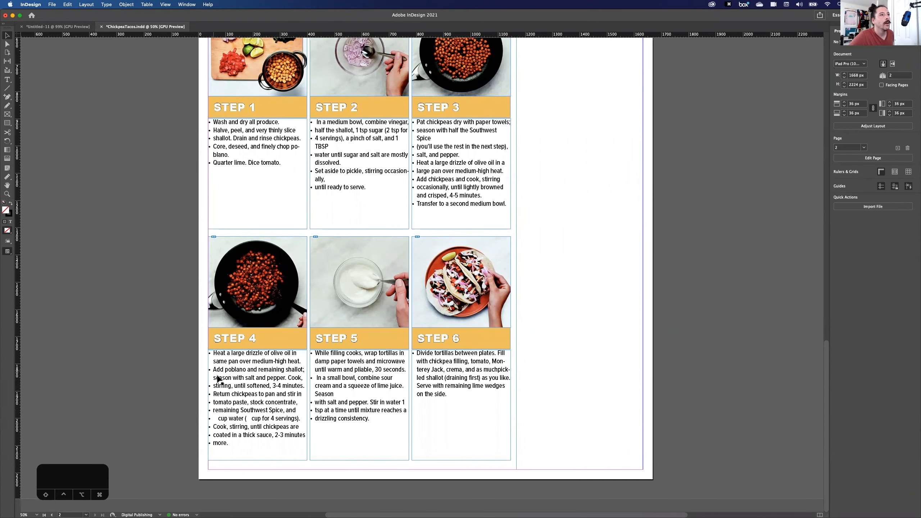
pyautogui.doubleClick(218, 418)
pyautogui.press('BackSpace')
pyautogui.press('BackSpace')
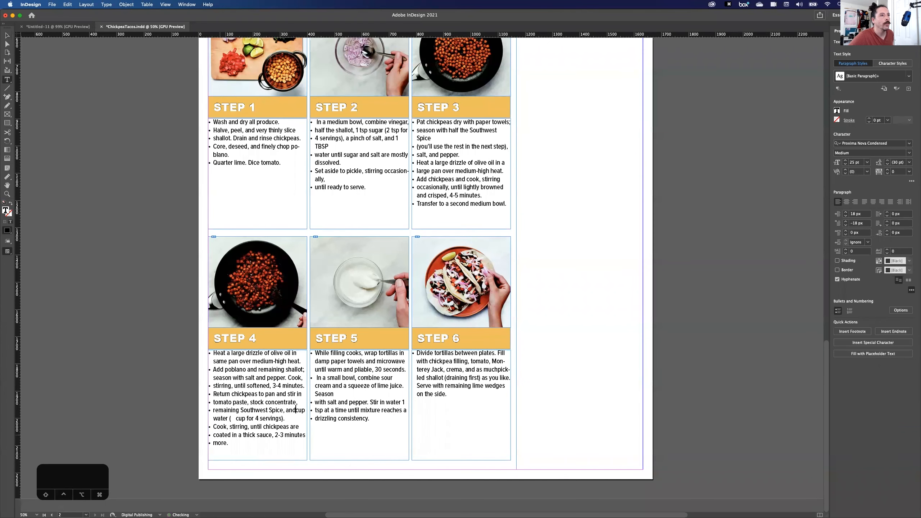
# Step: Join the Step 4 lines beginning "more", "coated in a thick sauce", "tomato paste" and "stirring, until softened" to their preceding bullets
pyautogui.click(213, 443)
pyautogui.press('BackSpace')
pyautogui.click(213, 435)
pyautogui.press('BackSpace')
pyautogui.click(212, 407)
pyautogui.click(214, 402)
pyautogui.press('BackSpace')
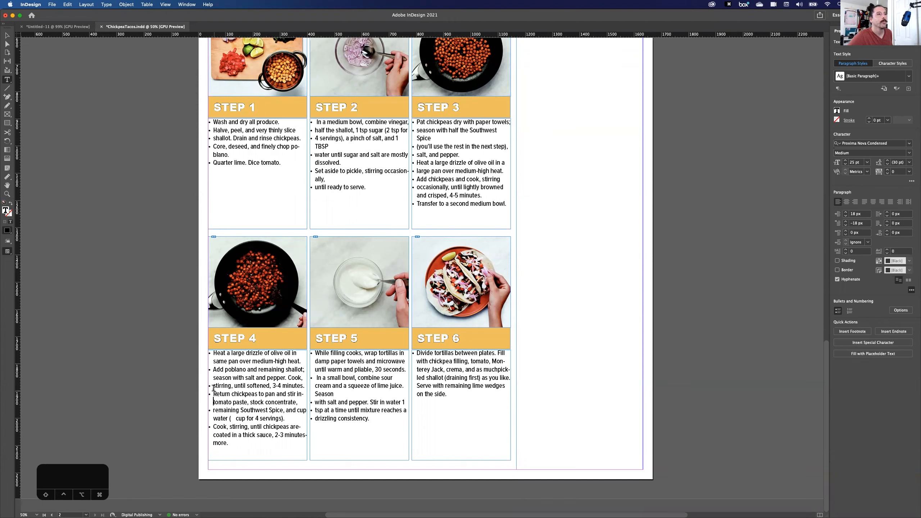
pyautogui.click(213, 385)
pyautogui.press('BackSpace')
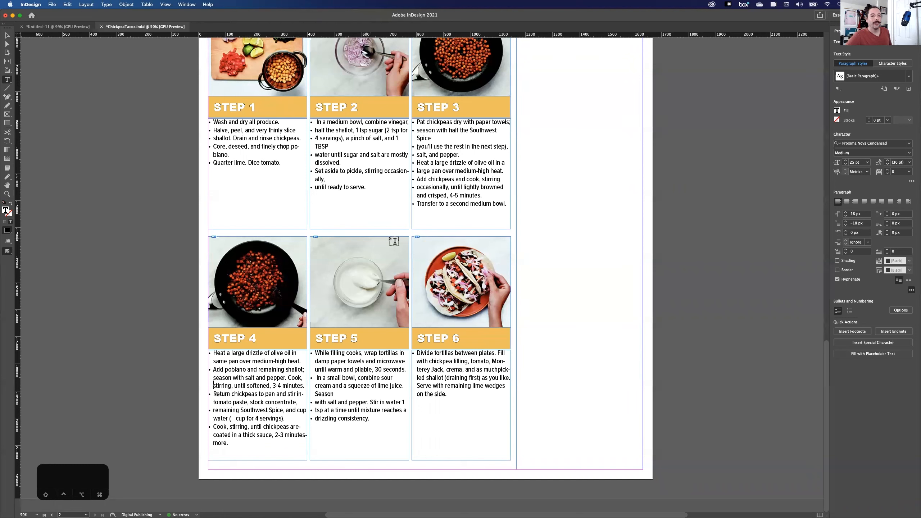
pyautogui.click(7, 36)
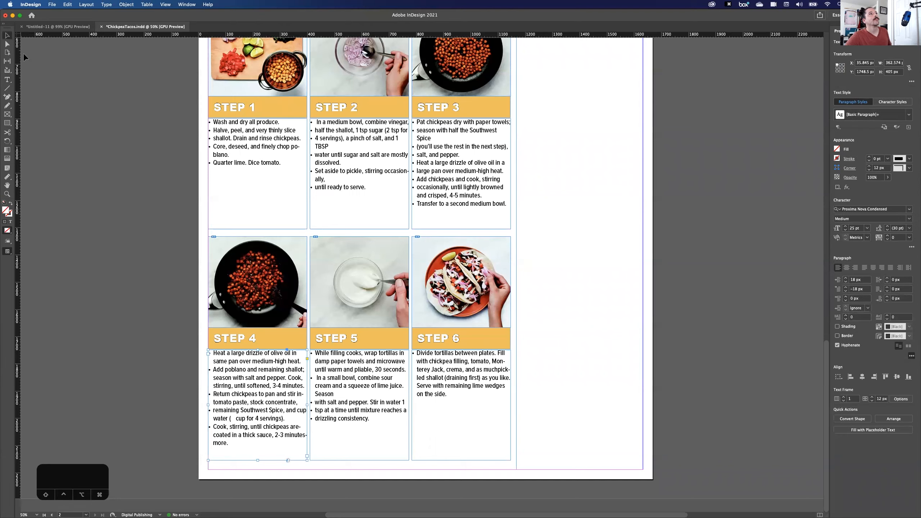
# Step: Try deleting the whole Lorem Ipsum table below the Kitchen Tools & Staples heading, and undo it
pyautogui.scroll(10, 206, 184)
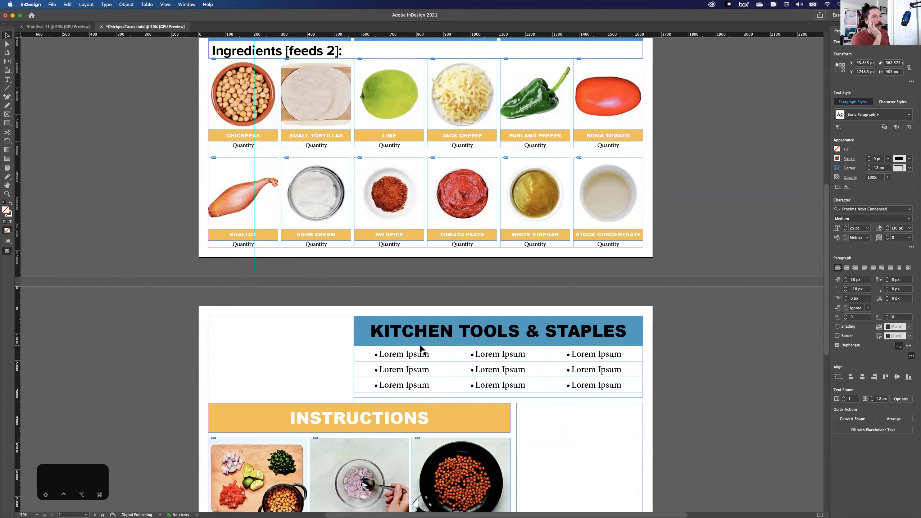
pyautogui.scroll(-3, 428, 355)
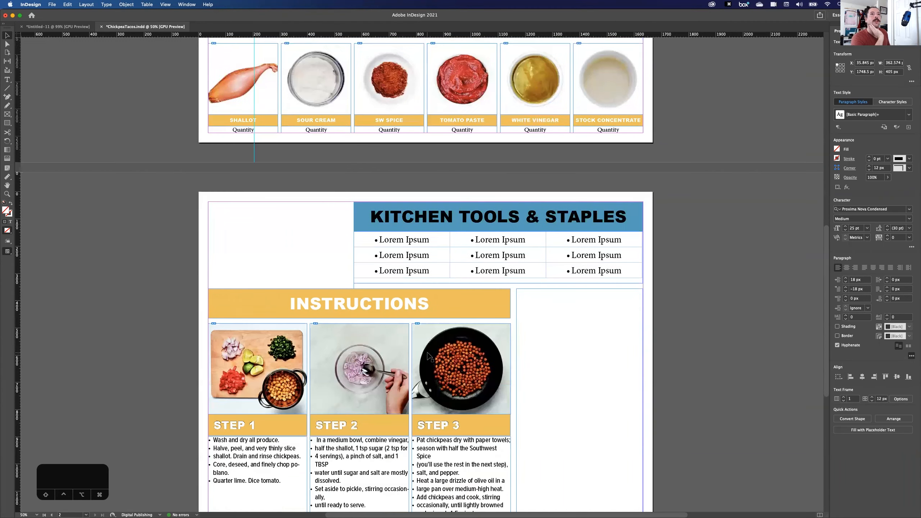
pyautogui.scroll(-4, 429, 356)
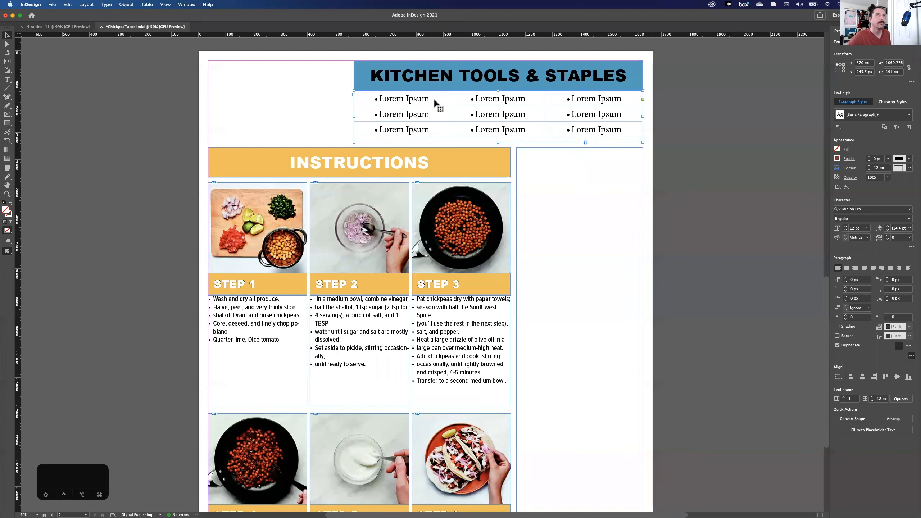
pyautogui.press('Delete')
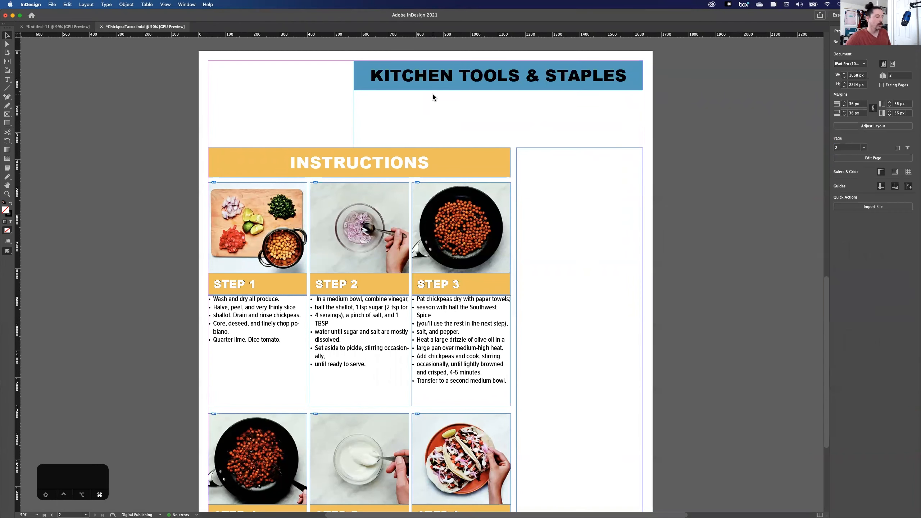
pyautogui.press('cmd+z')
# Step: Try clearing the Lorem Ipsum text from the first column's top two table cells, and undo both deletions
pyautogui.doubleClick(417, 98)
pyautogui.moveTo(428, 98); pyautogui.dragTo(379, 97)
pyautogui.press('BackSpace')
pyautogui.moveTo(433, 115); pyautogui.dragTo(362, 114)
pyautogui.press('BackSpace')
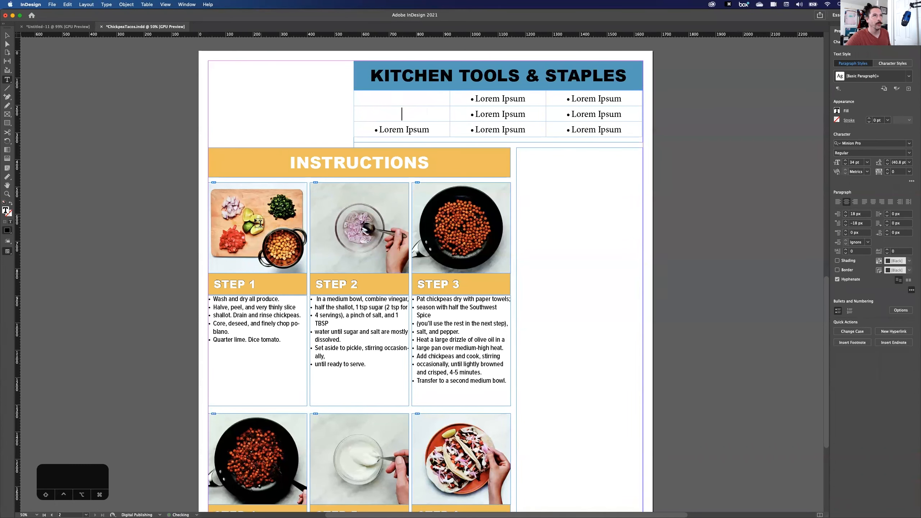
pyautogui.press('cmd+z')
pyautogui.press('cmd+z')
pyautogui.press('Escape')
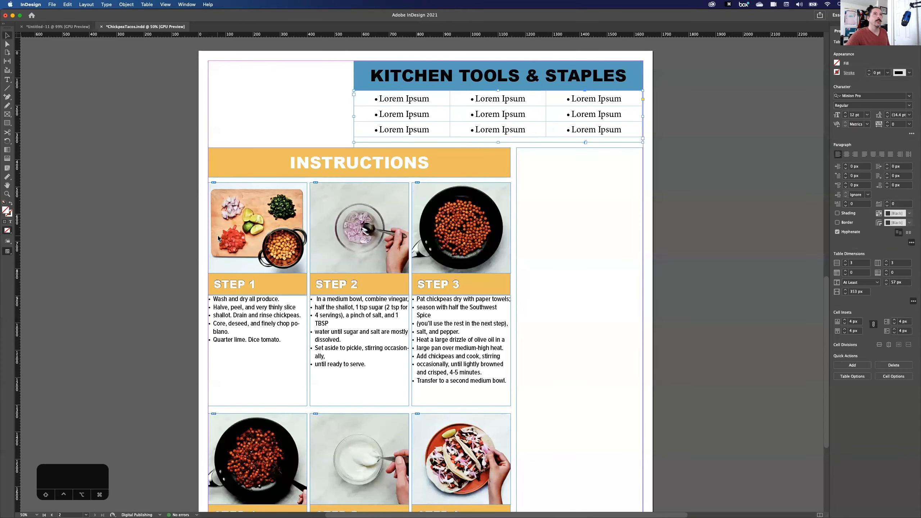
# Step: Delete the Lorem Ipsum table below the Kitchen Tools & Staples heading
pyautogui.press('BackSpace')
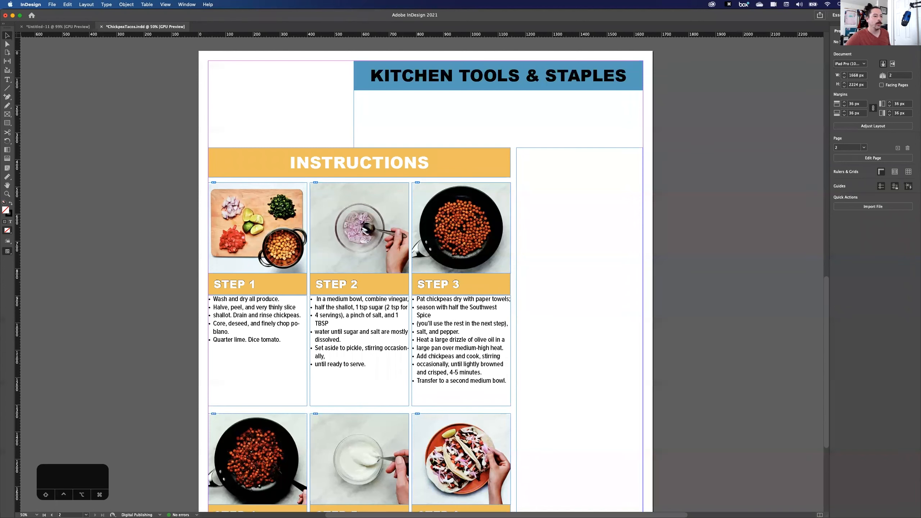
pyautogui.press('super+z')
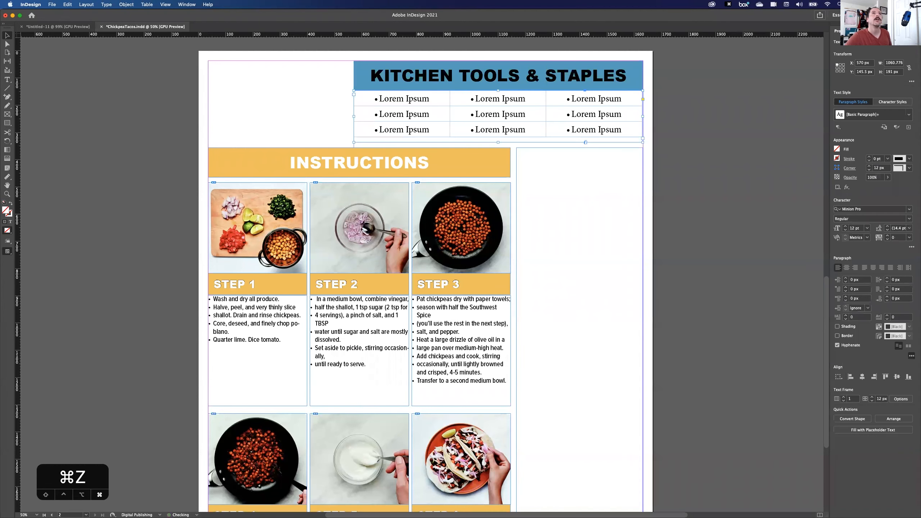
pyautogui.press('shift+super+z')
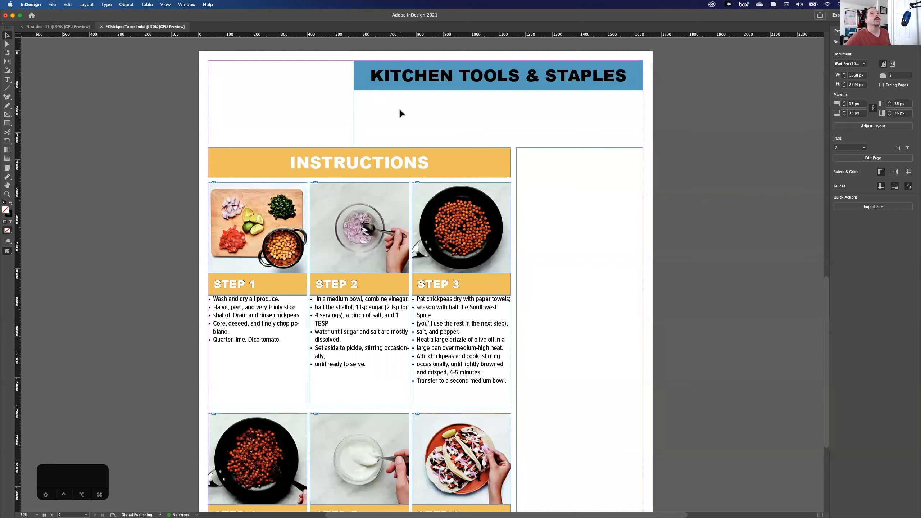
# Step: Try placing a new table with 3 body rows and 3 columns on the page, and undo the placement
pyautogui.click(148, 5)
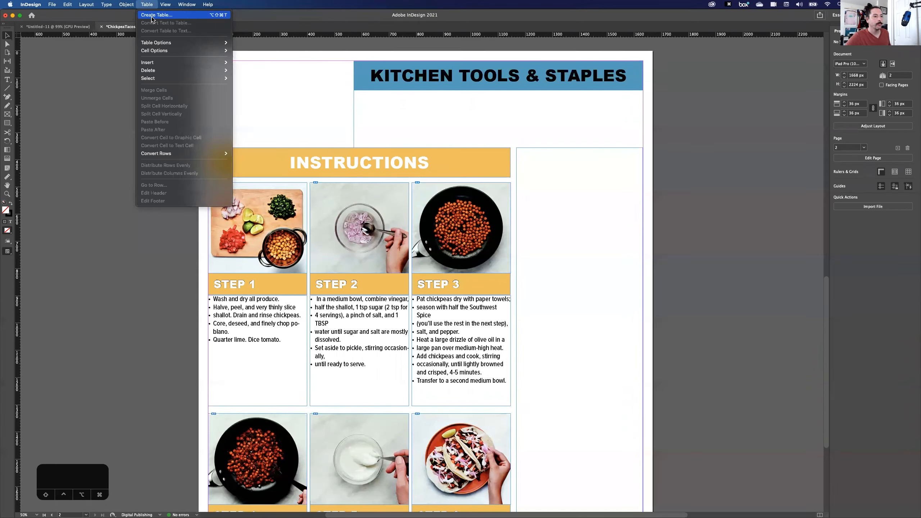
pyautogui.click(152, 18)
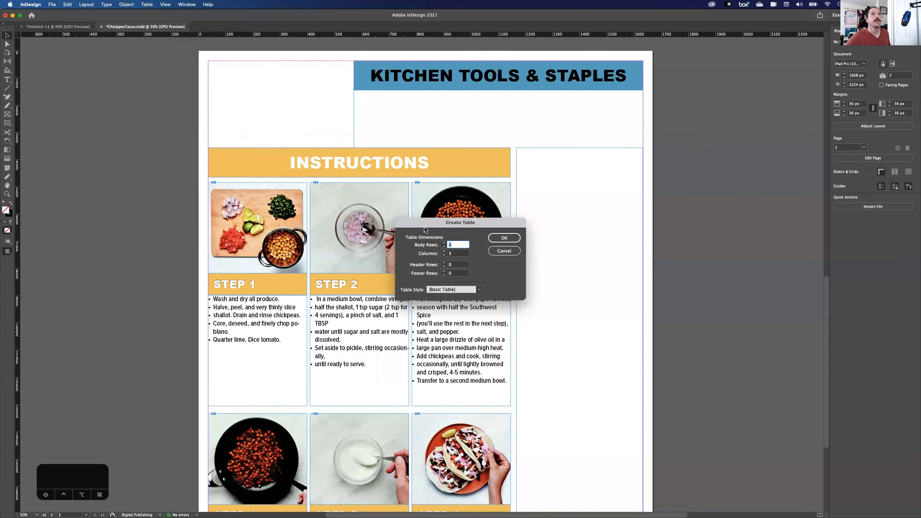
pyautogui.click(444, 247)
pyautogui.click(443, 247)
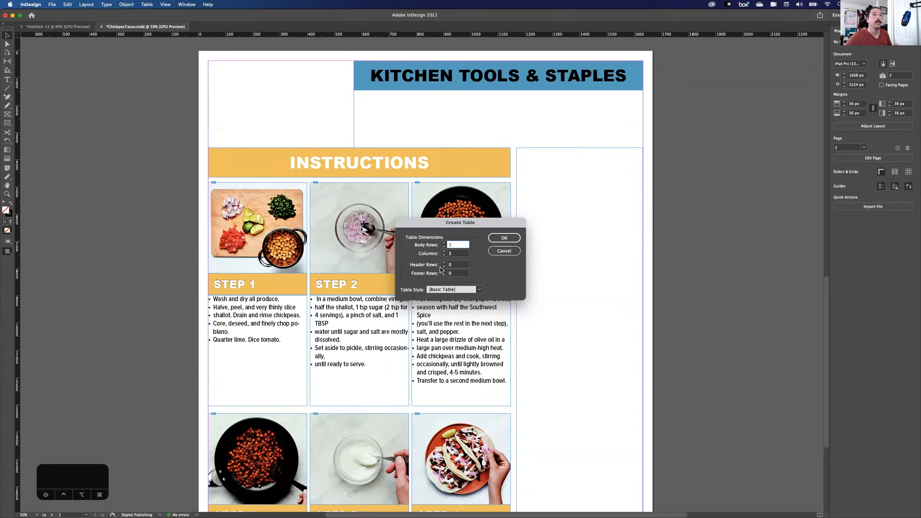
pyautogui.click(504, 238)
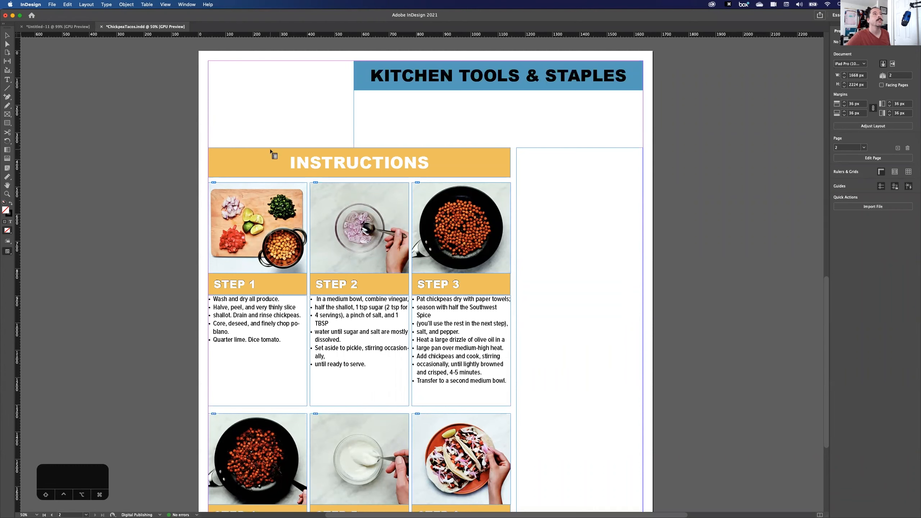
pyautogui.click(434, 112)
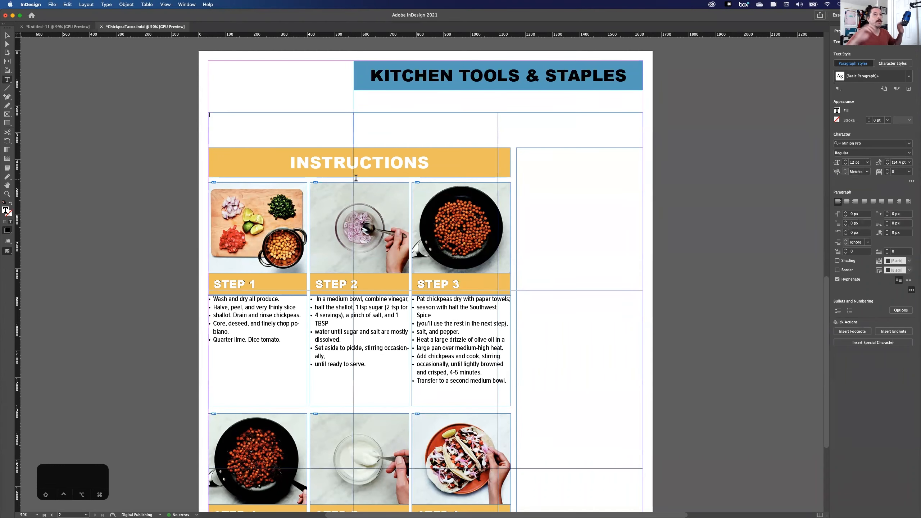
pyautogui.press('super+z')
# Step: Create a table with 3 body rows and 3 columns, sized to fill the area below the Kitchen Tools & Staples heading
pyautogui.click(147, 5)
pyautogui.click(155, 15)
pyautogui.click(505, 239)
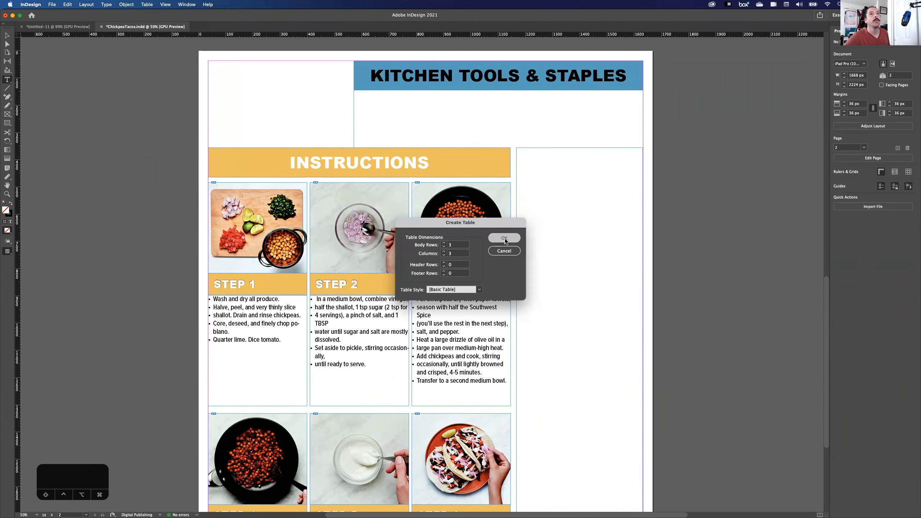
pyautogui.moveTo(354, 92); pyautogui.dragTo(641, 145)
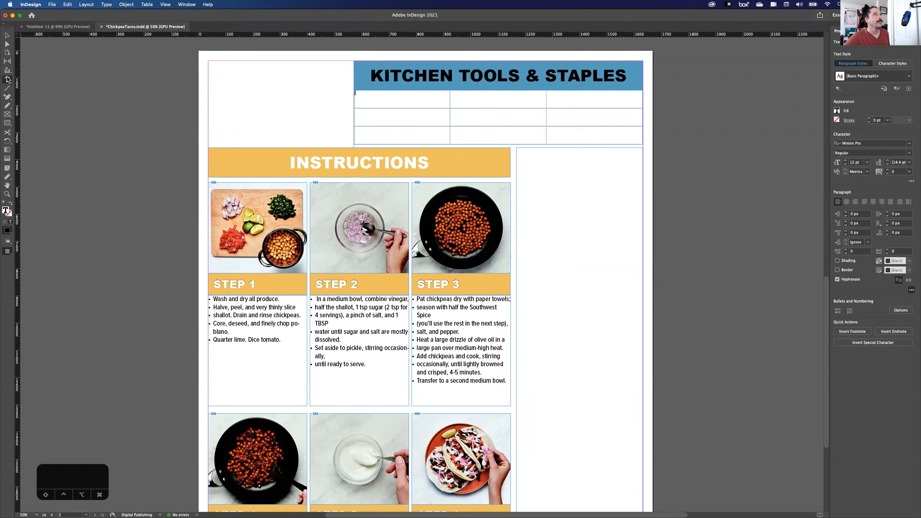
# Step: Try inserting a table with 3 rows and 3 columns into a new text frame on the pasteboard, and delete it
pyautogui.moveTo(47, 115); pyautogui.dragTo(167, 238)
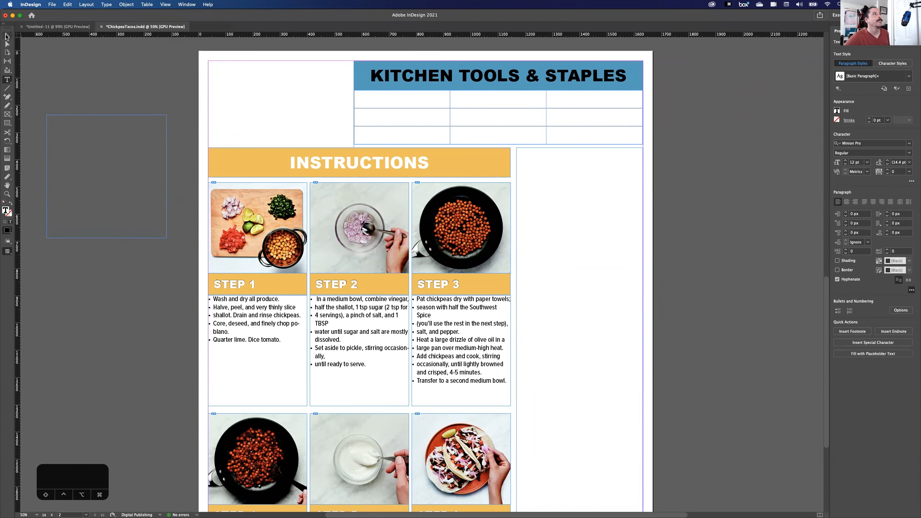
pyautogui.press('Escape')
pyautogui.click(146, 5)
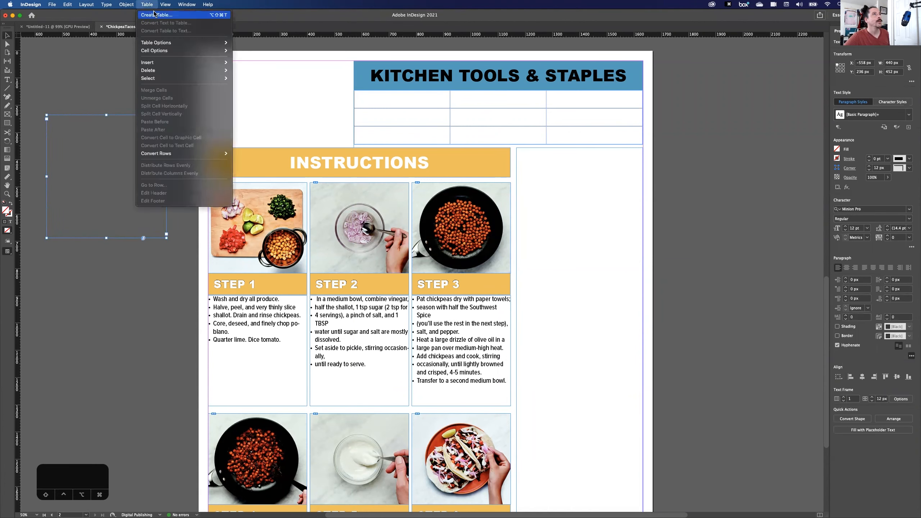
pyautogui.click(147, 5)
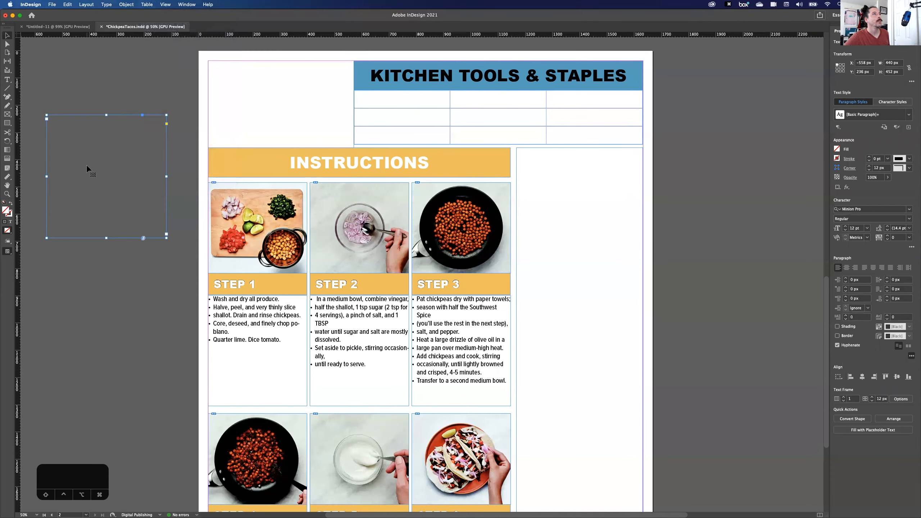
pyautogui.press('t')
pyautogui.click(145, 5)
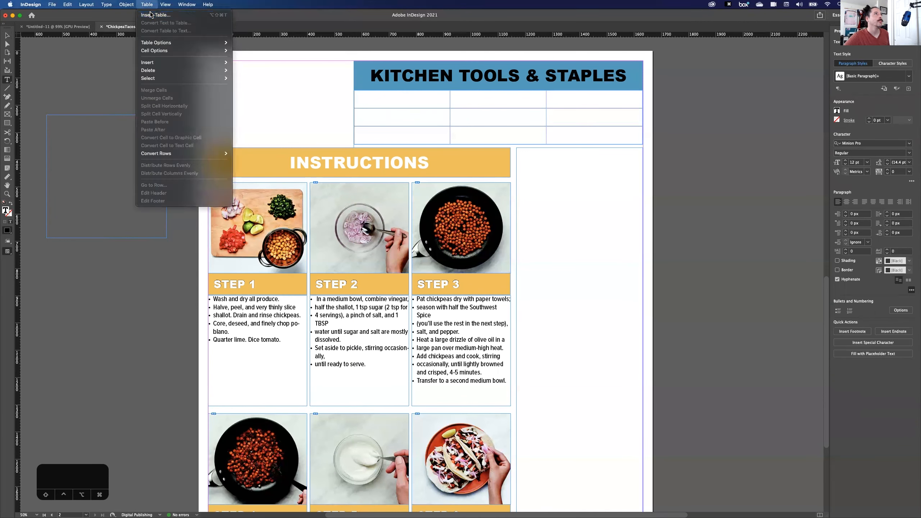
pyautogui.click(155, 15)
pyautogui.click(502, 239)
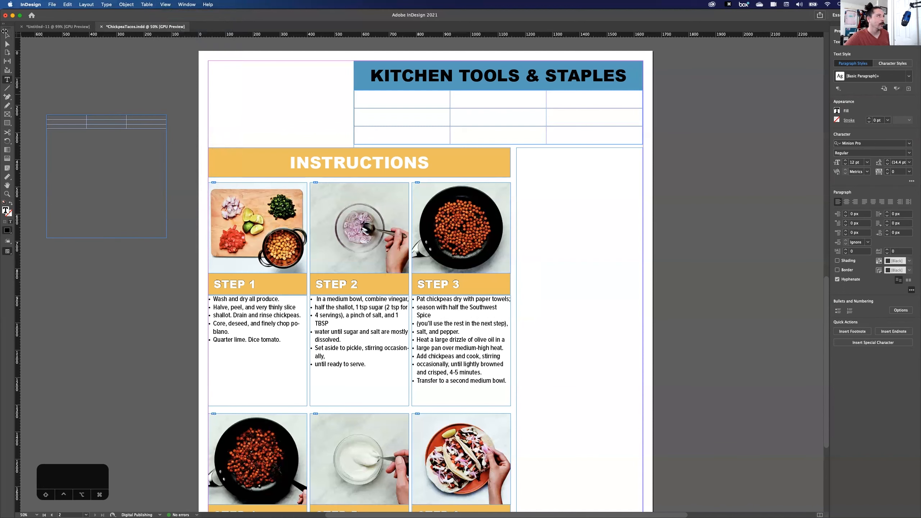
pyautogui.click(7, 36)
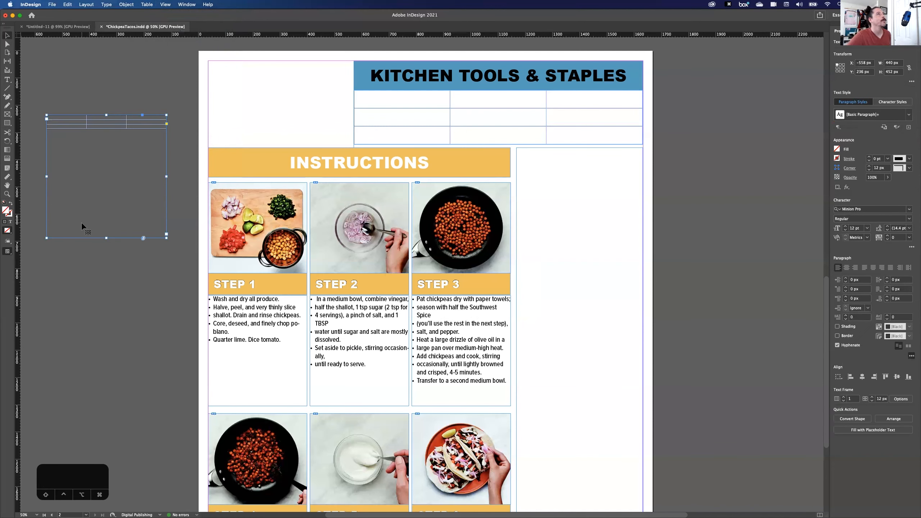
pyautogui.press('Delete')
# Step: Replace the empty table below the Kitchen Tools & Staples heading with a new one of 3 body rows and 3 columns filling the same area
pyautogui.click(424, 126)
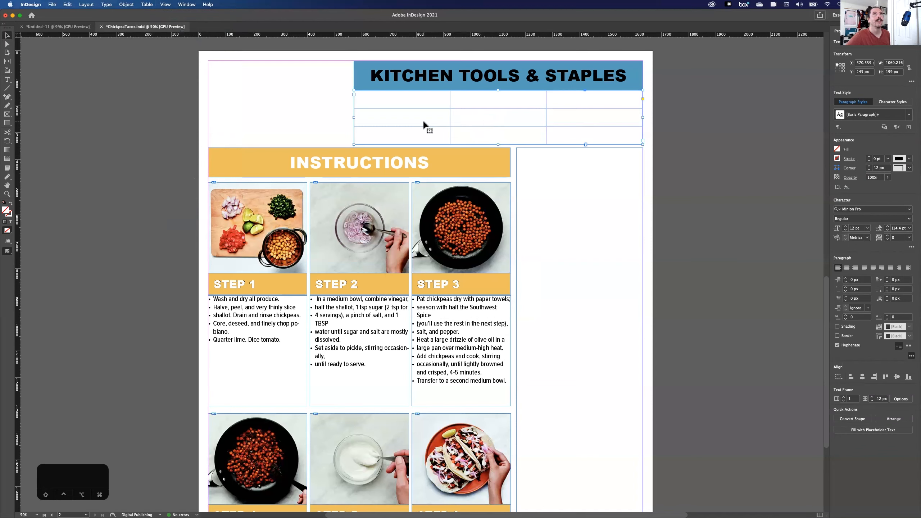
pyautogui.press('Delete')
pyautogui.click(147, 5)
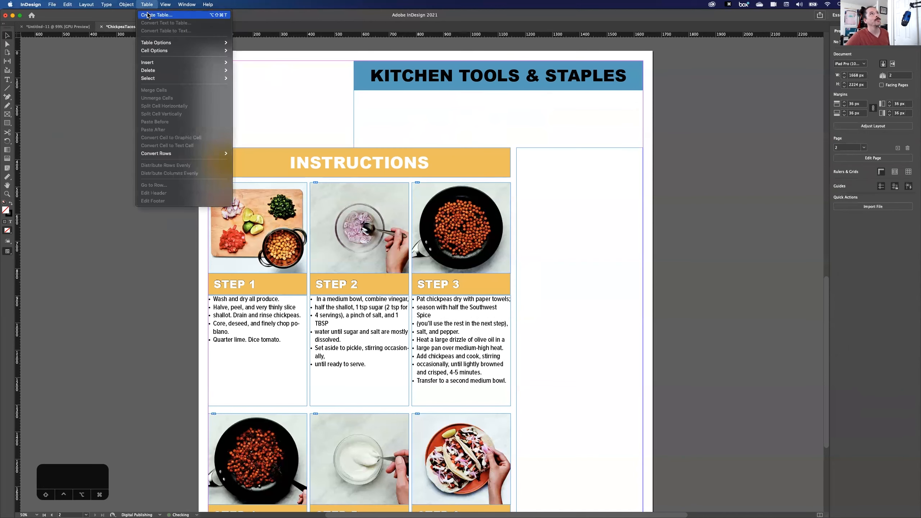
pyautogui.click(148, 14)
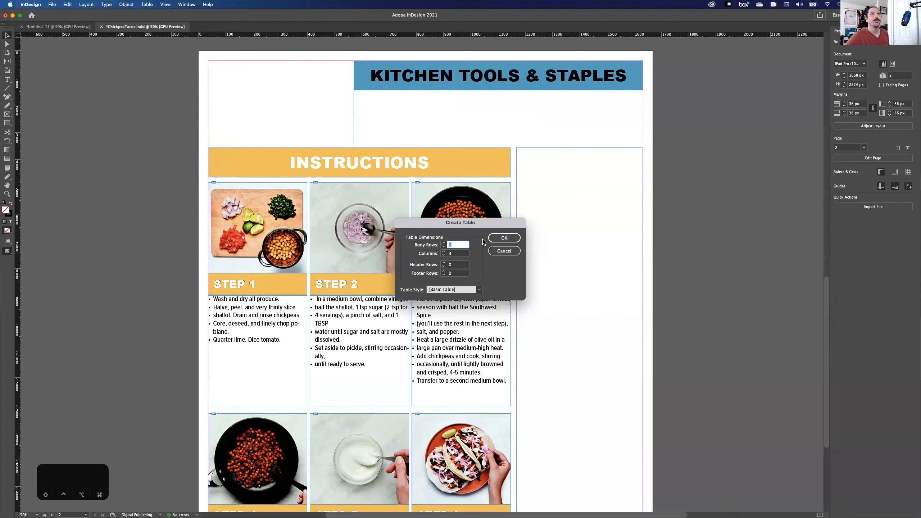
pyautogui.click(504, 238)
pyautogui.moveTo(354, 91); pyautogui.dragTo(643, 146)
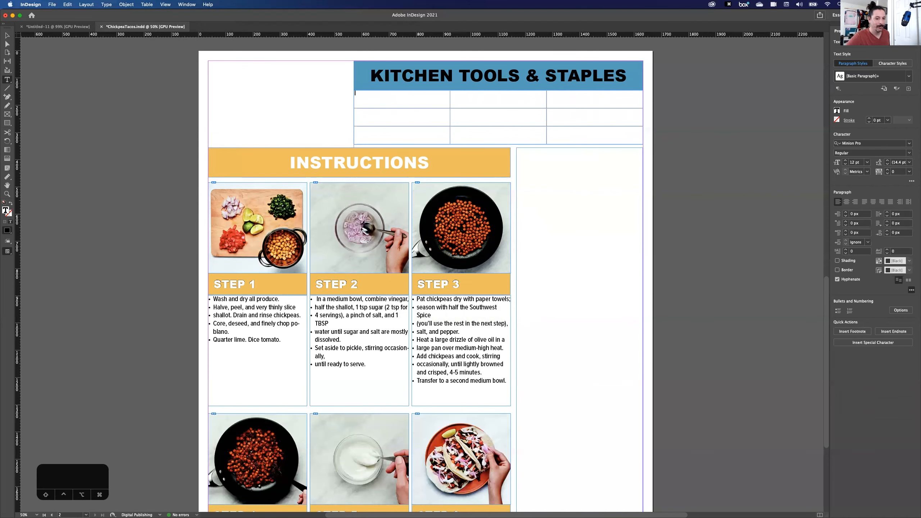
# Step: Switch to the recipe document in Word, move its window aside, and correct the misspelled salt entry to Kosher salt
pyautogui.press('super+Tab')
pyautogui.scroll(2, 660, 311)
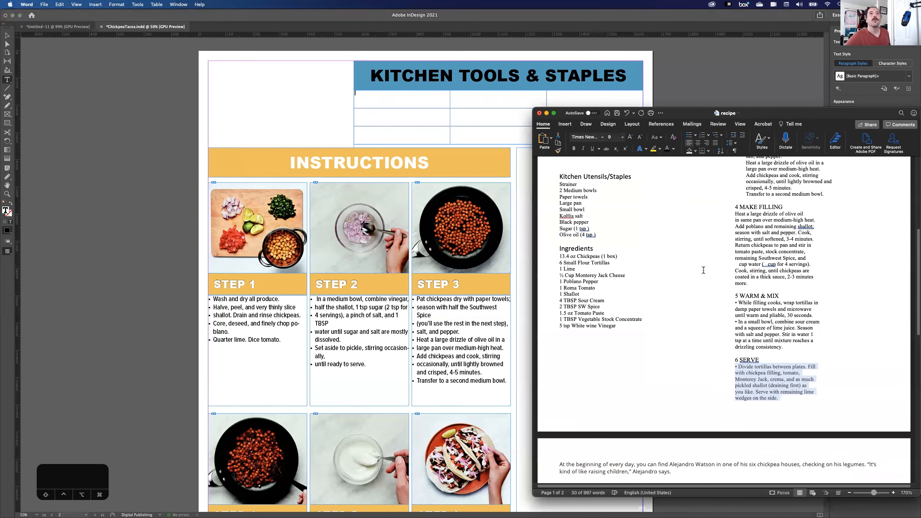
pyautogui.moveTo(779, 88); pyautogui.dragTo(920, 62)
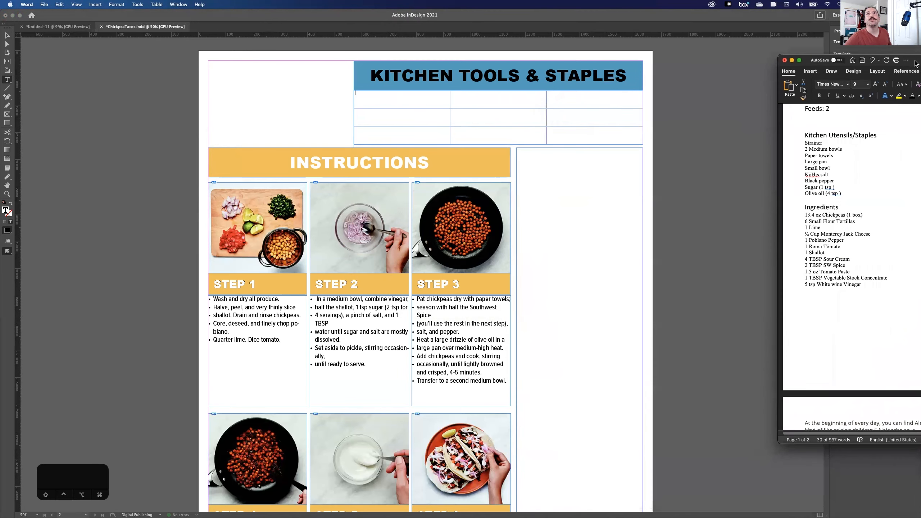
pyautogui.rightClick(814, 174)
pyautogui.press('BackSpace')
pyautogui.press('BackSpace')
pyautogui.press('BackSpace')
pyautogui.write('sher')
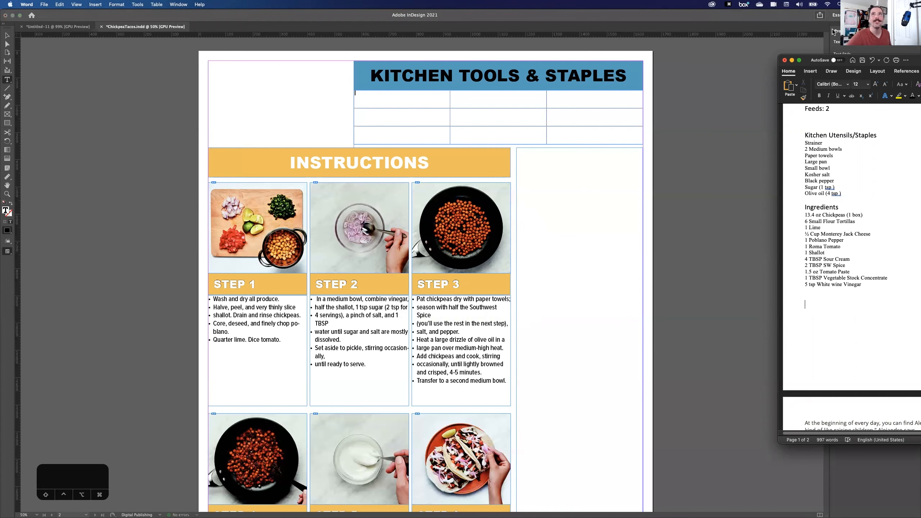
# Step: Return to InDesign, narrow its window beside the recipe, and fill the table's first row with Strainer, 2 Medium Bowls and Paper Towels
pyautogui.click(770, 20)
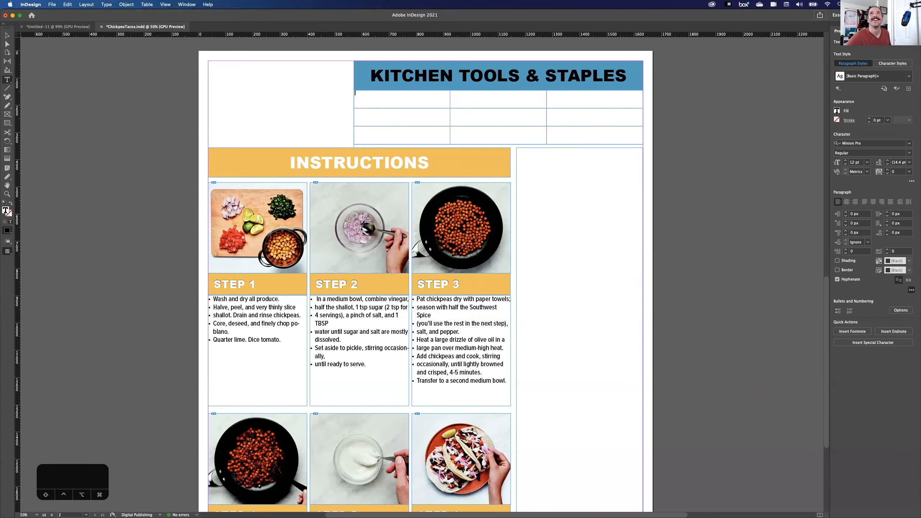
pyautogui.moveTo(920, 34); pyautogui.dragTo(786, 35)
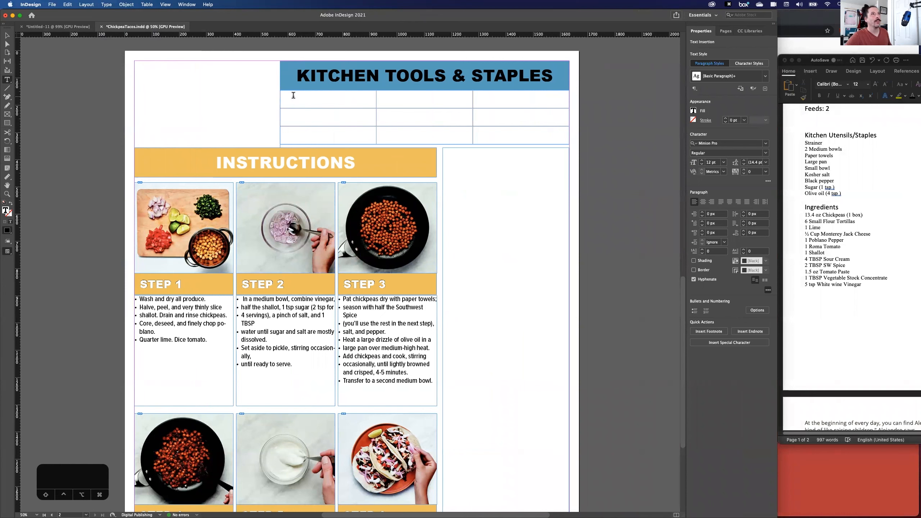
pyautogui.write('Strainer')
pyautogui.press('Tab')
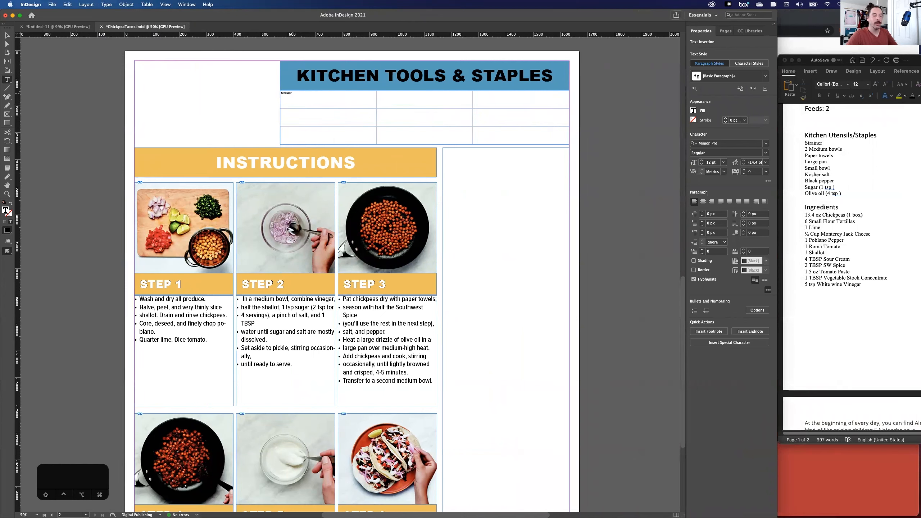
pyautogui.write('2 Mediu')
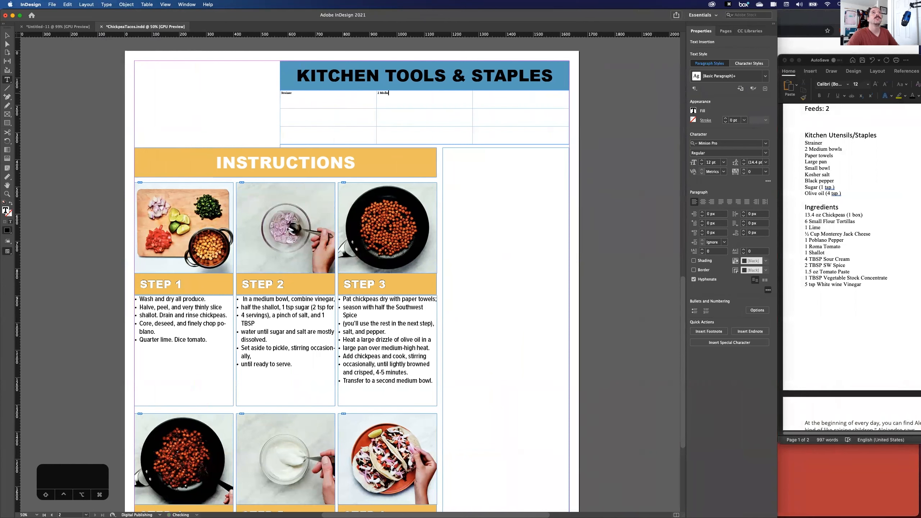
pyautogui.write('m Bowls')
pyautogui.press('Tab')
pyautogui.write('Paper Towe')
pyautogui.press('Tab')
# Step: Fill the table's second row with Large Pan, Small Bowl and Kosher Salt
pyautogui.write('Large Pan')
pyautogui.press('Tab')
pyautogui.write('Sm')
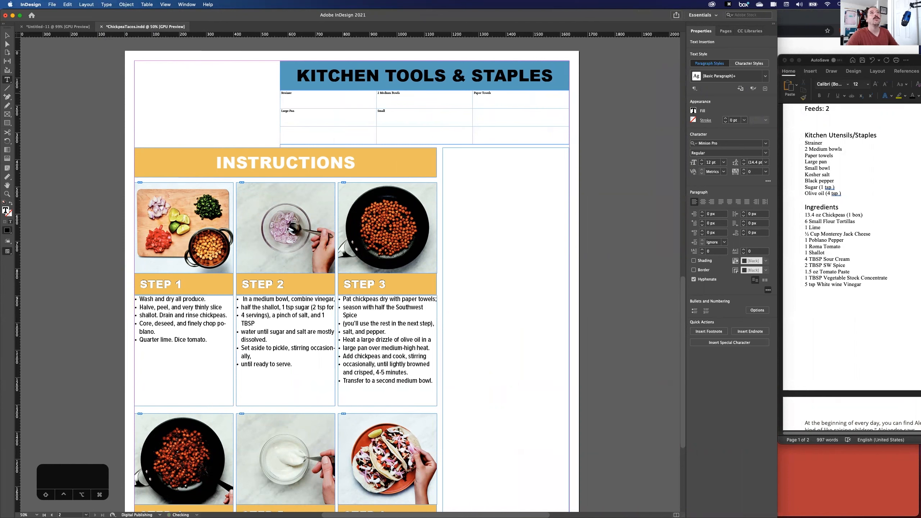
pyautogui.write('all Bowl')
pyautogui.press('Tab')
pyautogui.write('Kosher Salt')
pyautogui.press('Tab')
# Step: Fill the table's third row with Black Pepper, Sugar and Olive Oil, and widen the InDesign window again
pyautogui.write('Bsu')
pyautogui.press('Tab')
pyautogui.write('Olive')
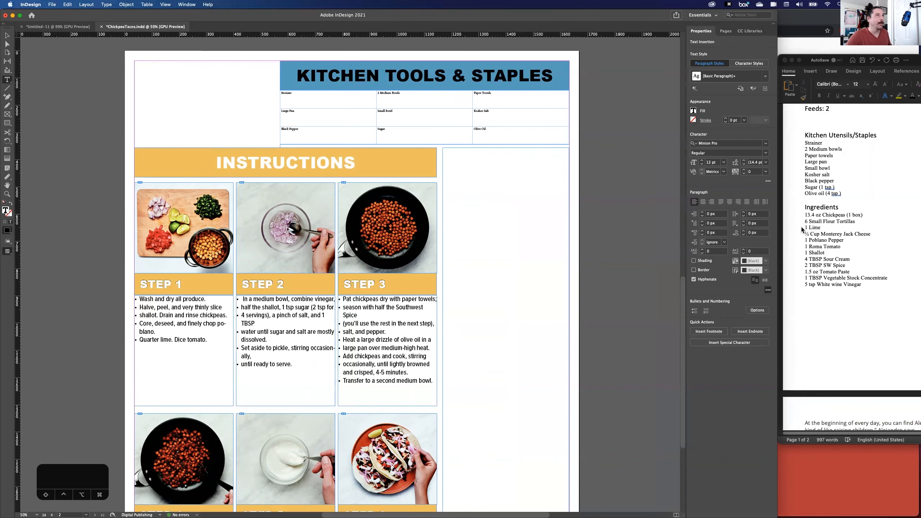
pyautogui.moveTo(778, 120); pyautogui.dragTo(917, 120)
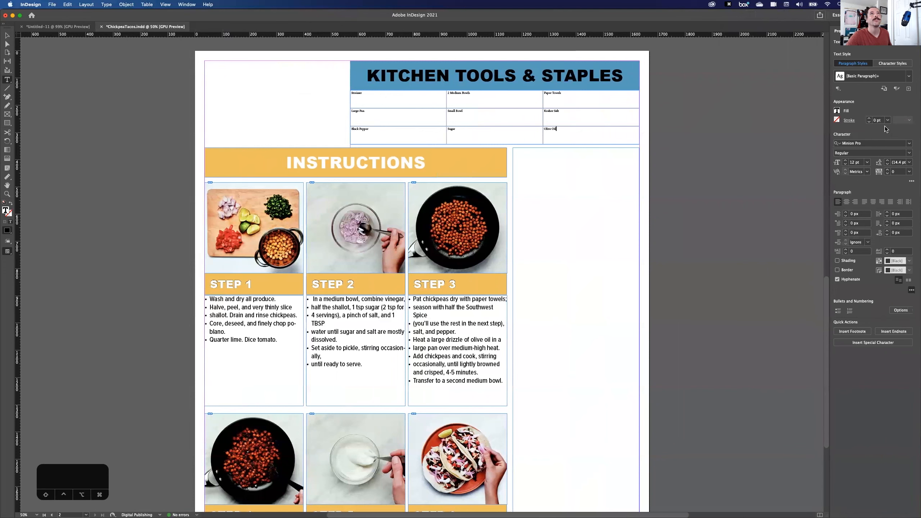
# Step: Try to center the table's text by applying center alignment to its whole frame
pyautogui.moveTo(564, 132); pyautogui.dragTo(402, 92)
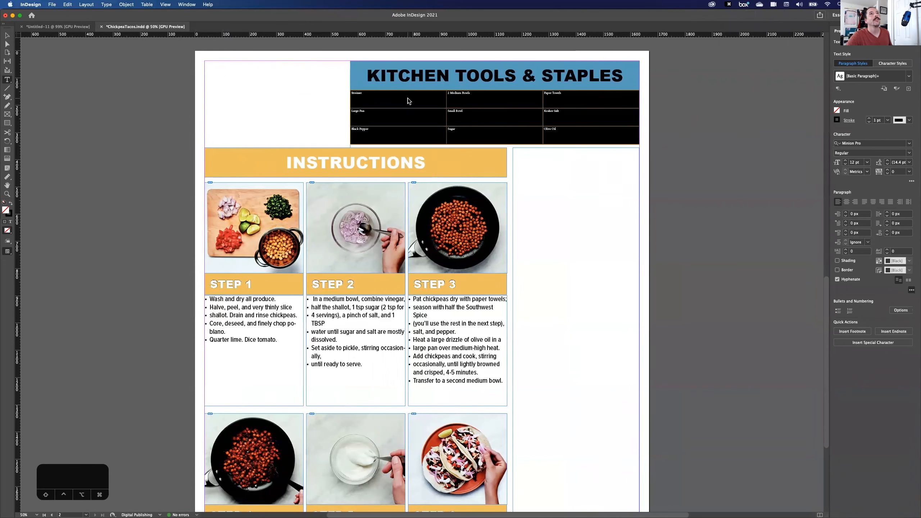
pyautogui.rightClick(407, 101)
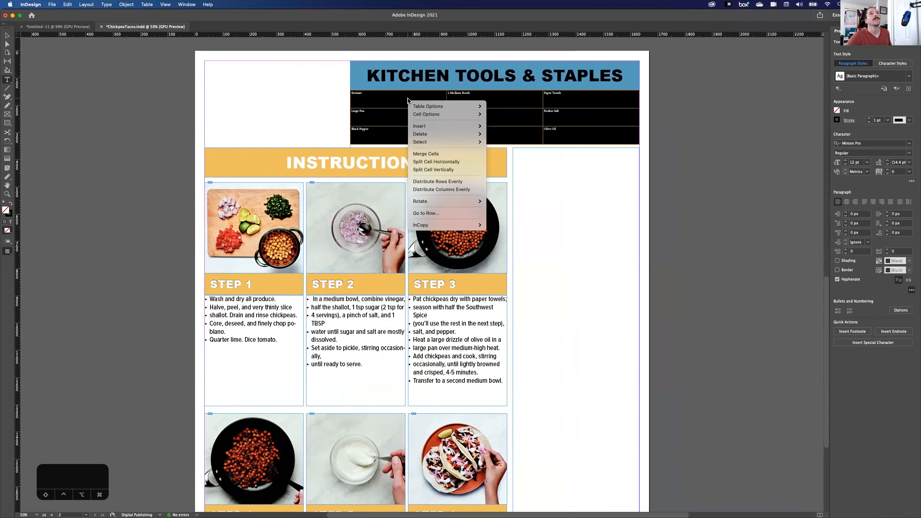
pyautogui.click(680, 128)
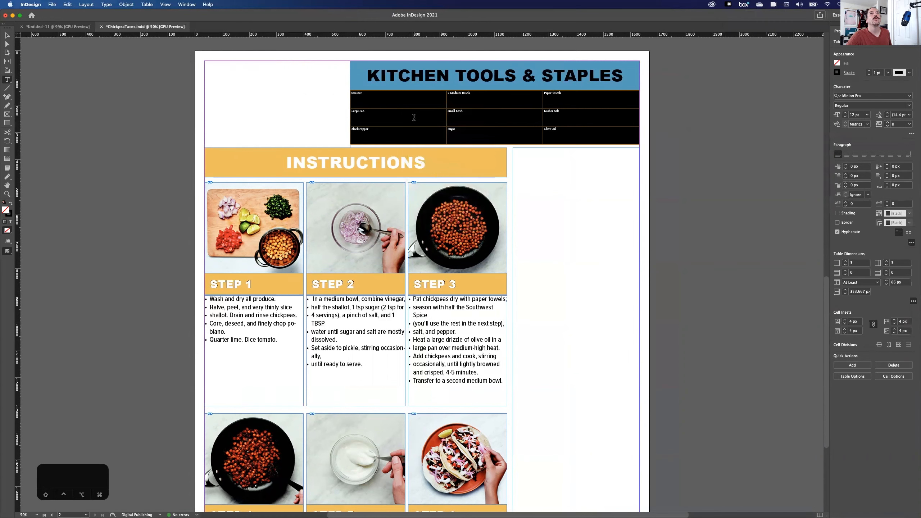
pyautogui.click(384, 113)
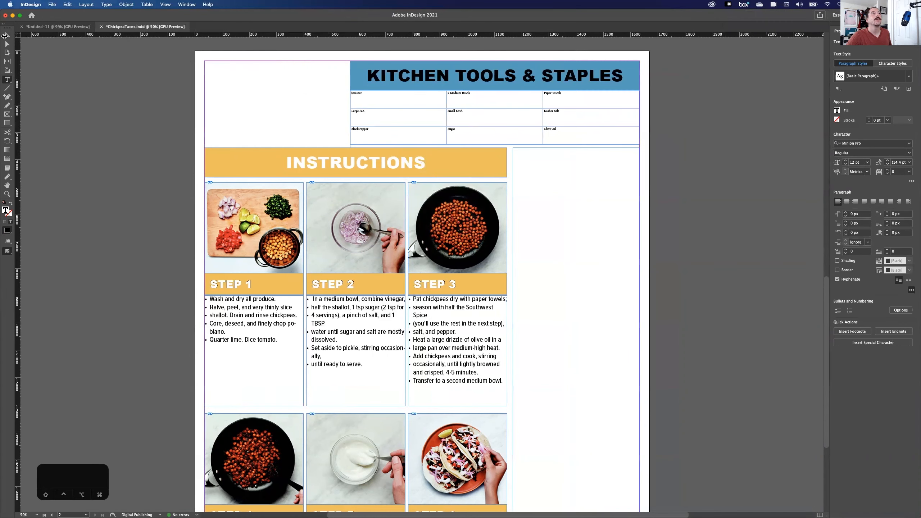
pyautogui.click(6, 36)
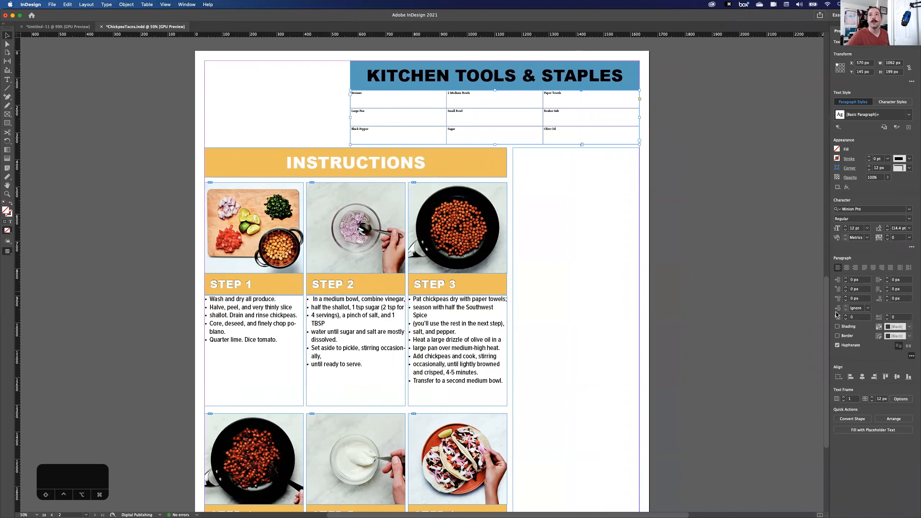
pyautogui.click(846, 268)
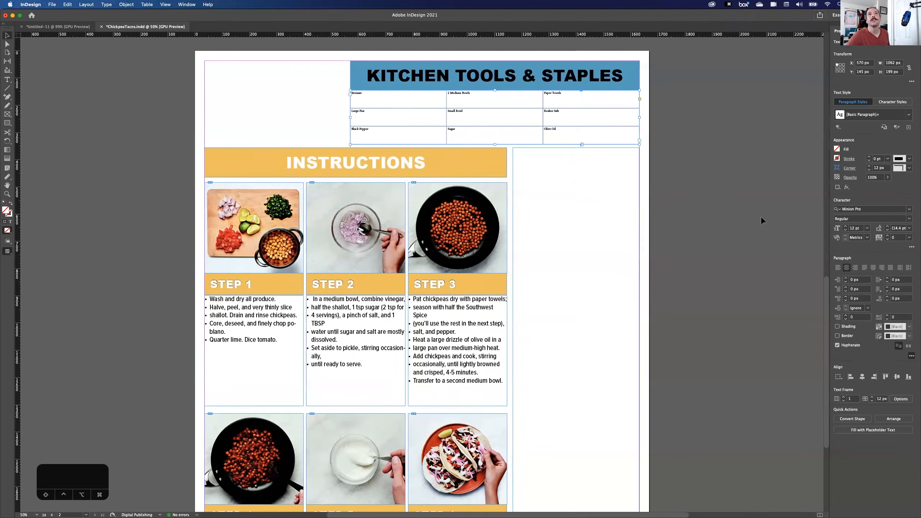
# Step: Center the text horizontally in all nine cells of the Kitchen Tools & Staples table
pyautogui.doubleClick(356, 95)
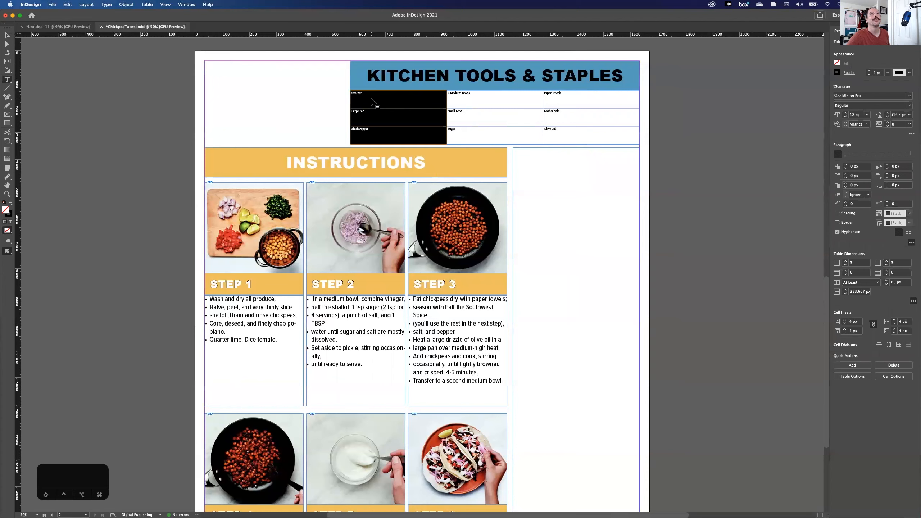
pyautogui.moveTo(351, 92); pyautogui.dragTo(591, 133)
pyautogui.click(846, 154)
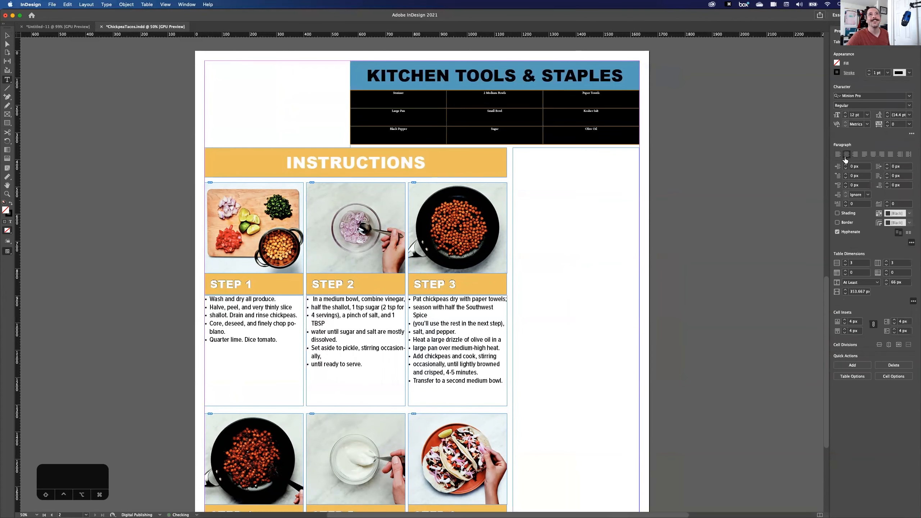
# Step: Check the font size of the Quantity text below Small Tortillas against the text in the Kitchen Tools & Staples table
pyautogui.scroll(5, 470, 253)
pyautogui.scroll(4, 470, 252)
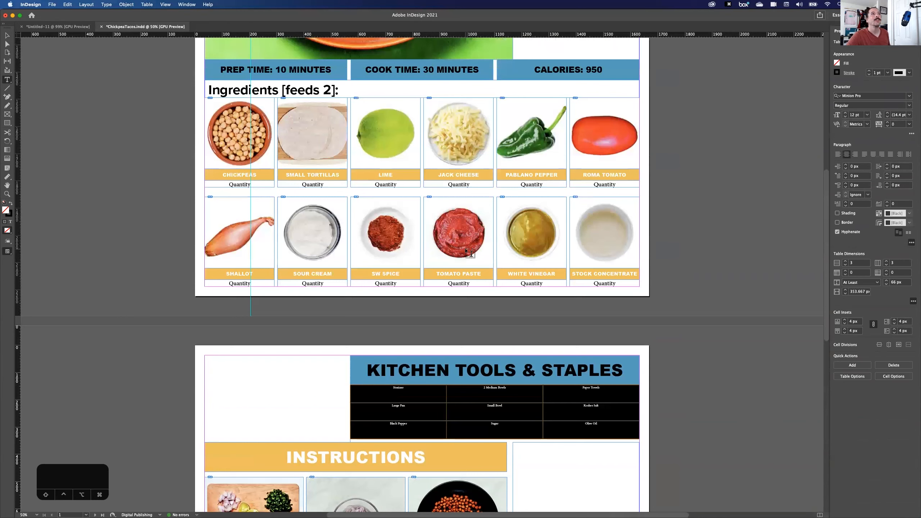
pyautogui.click(309, 185)
pyautogui.moveTo(315, 183); pyautogui.dragTo(317, 186)
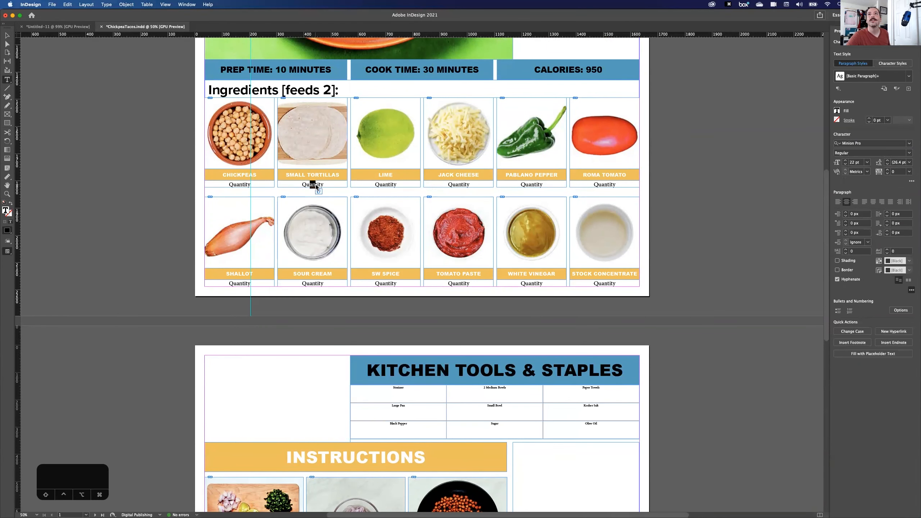
pyautogui.scroll(-1, 424, 243)
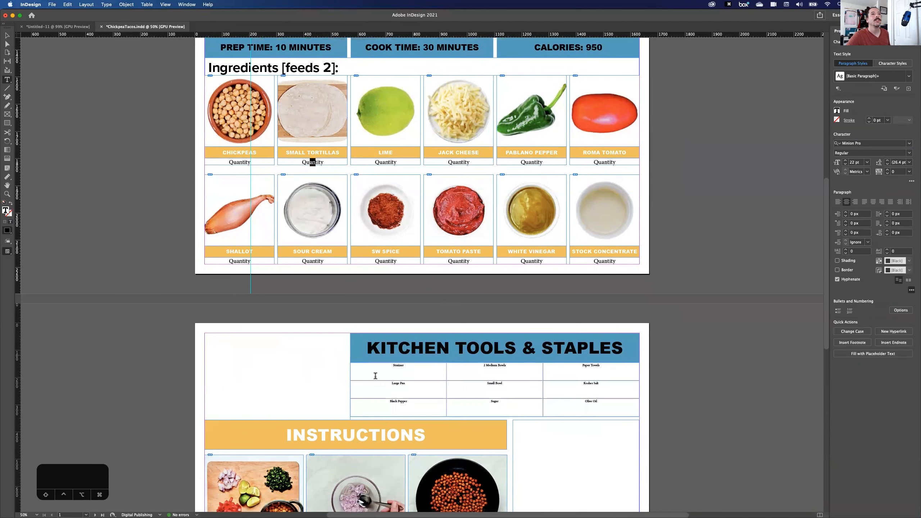
pyautogui.moveTo(379, 385); pyautogui.dragTo(583, 403)
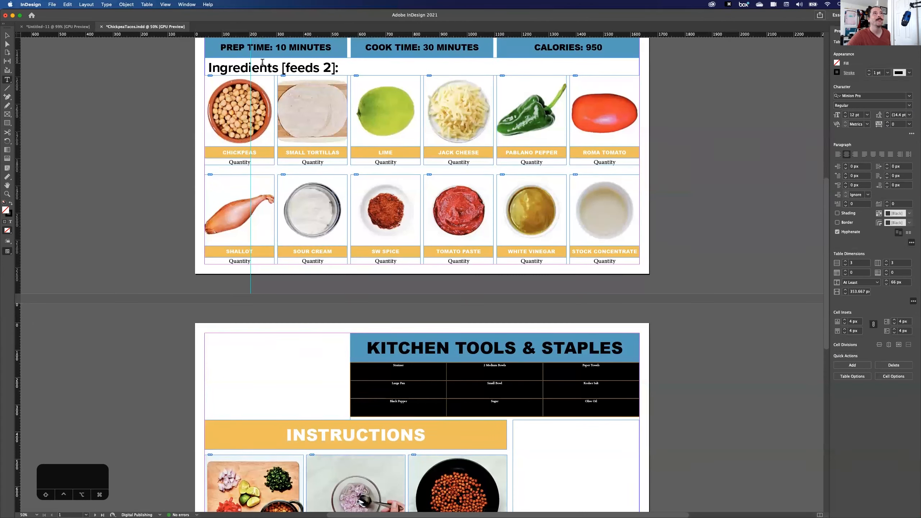
pyautogui.click(307, 162)
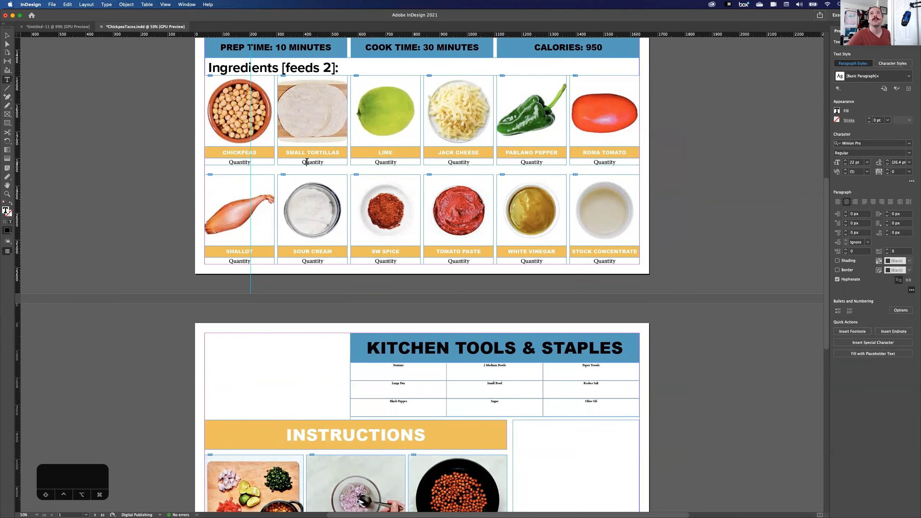
# Step: Set the text in all nine cells of the Kitchen Tools & Staples table to 22 pt
pyautogui.moveTo(394, 369); pyautogui.dragTo(576, 411)
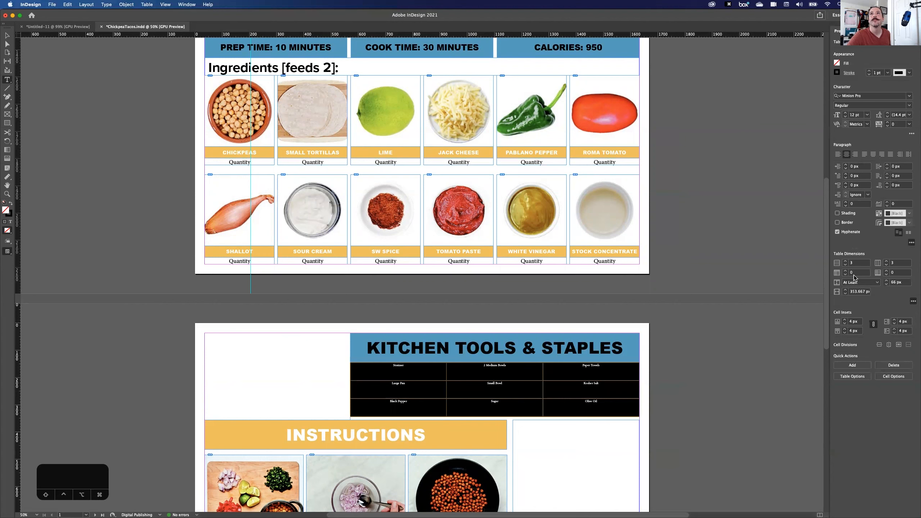
pyautogui.click(856, 114)
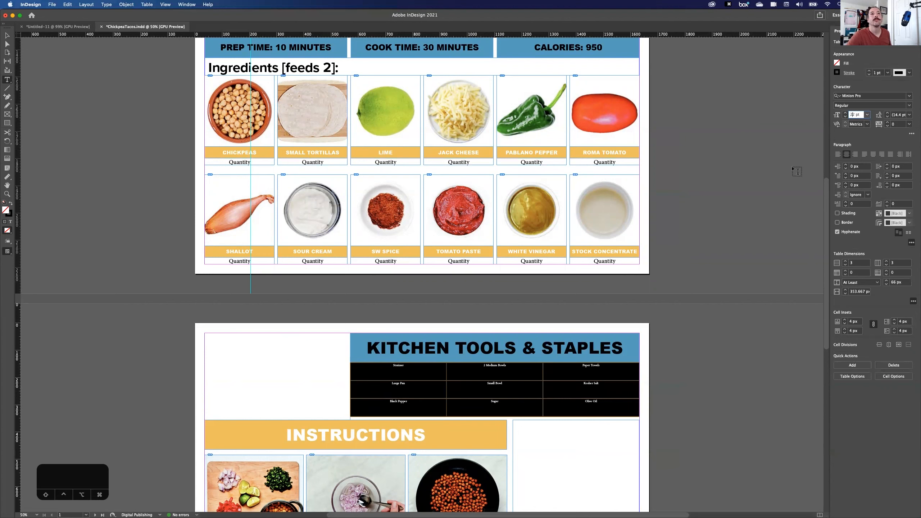
pyautogui.click(8, 35)
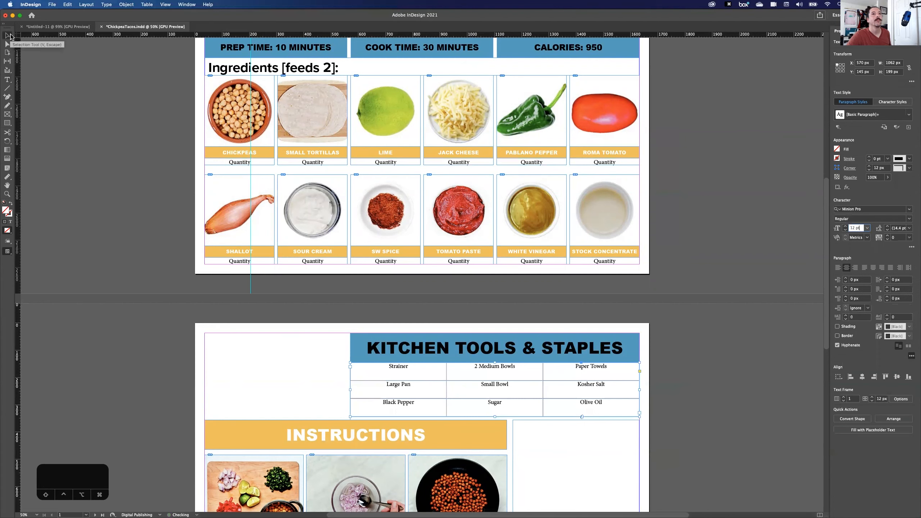
pyautogui.doubleClick(393, 366)
pyautogui.moveTo(388, 364); pyautogui.dragTo(599, 407)
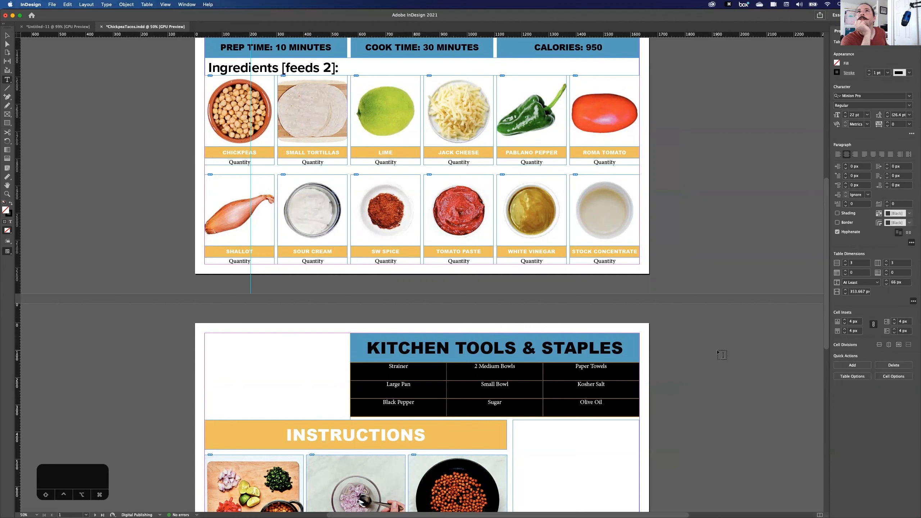
pyautogui.click(8, 36)
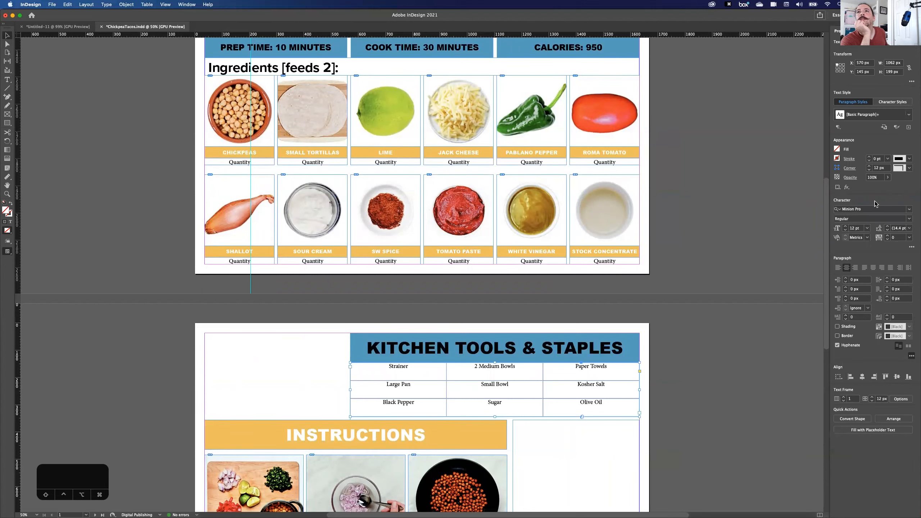
pyautogui.click(911, 357)
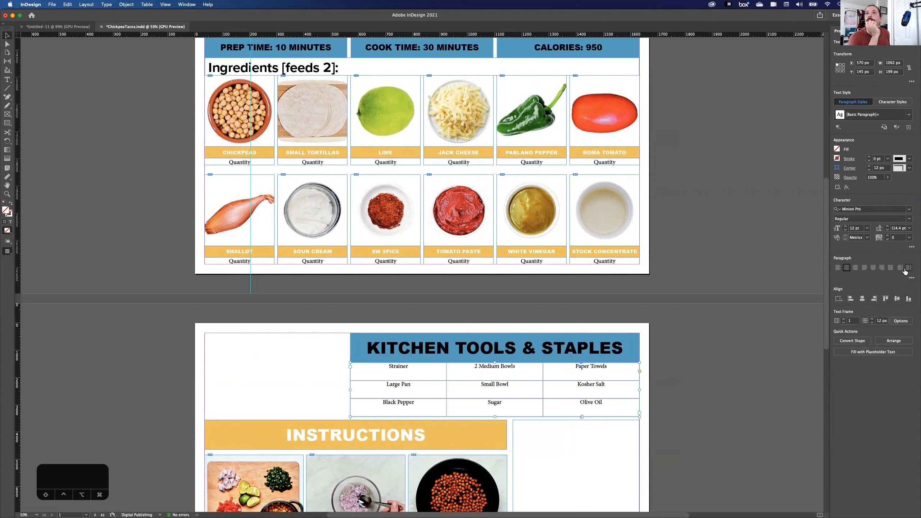
pyautogui.click(911, 278)
# Step: Increase the font size of the text in all nine cells of the Kitchen Tools & Staples table to 30 pt
pyautogui.doubleClick(392, 367)
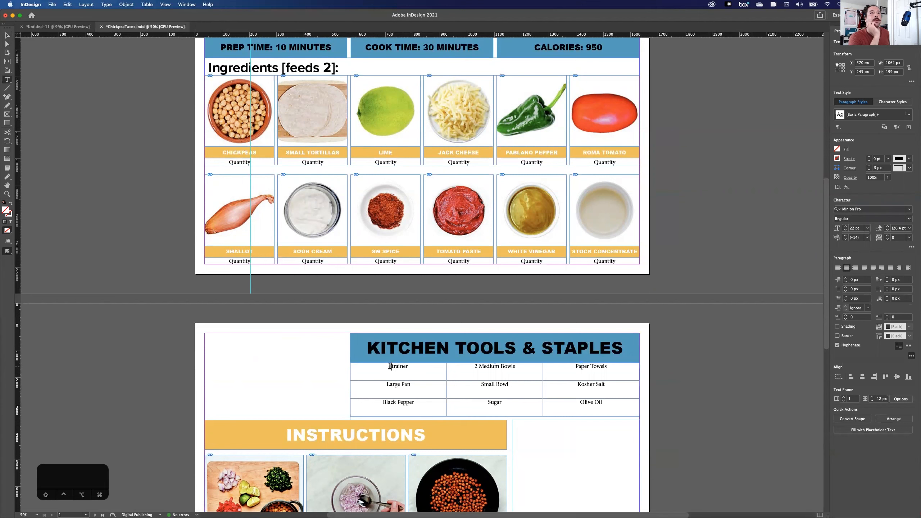
pyautogui.moveTo(391, 367); pyautogui.dragTo(607, 402)
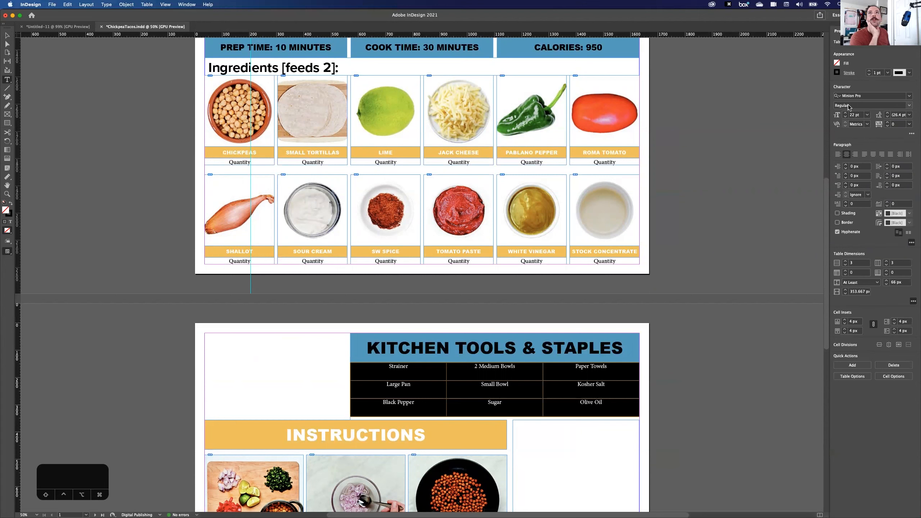
pyautogui.click(845, 114)
pyautogui.click(846, 114)
pyautogui.click(845, 114)
pyautogui.click(846, 114)
pyautogui.click(845, 114)
pyautogui.click(846, 114)
pyautogui.click(845, 114)
pyautogui.click(846, 114)
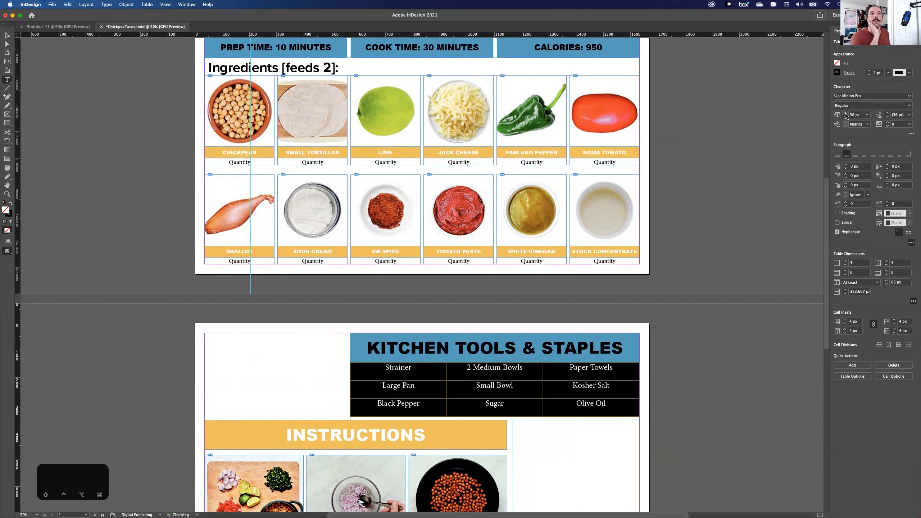
pyautogui.click(910, 105)
pyautogui.click(910, 105)
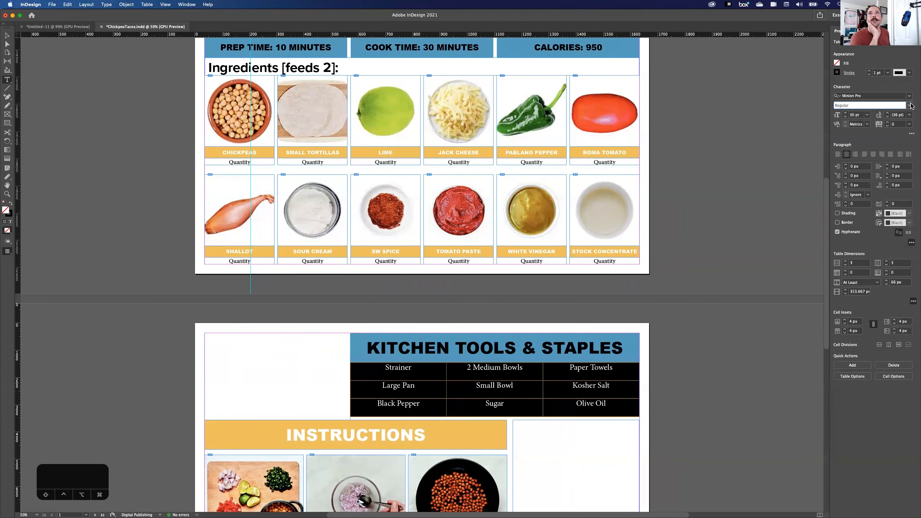
# Step: Open the text cell options for the selected table cells and set their vertical justification to Align Center
pyautogui.rightClick(413, 374)
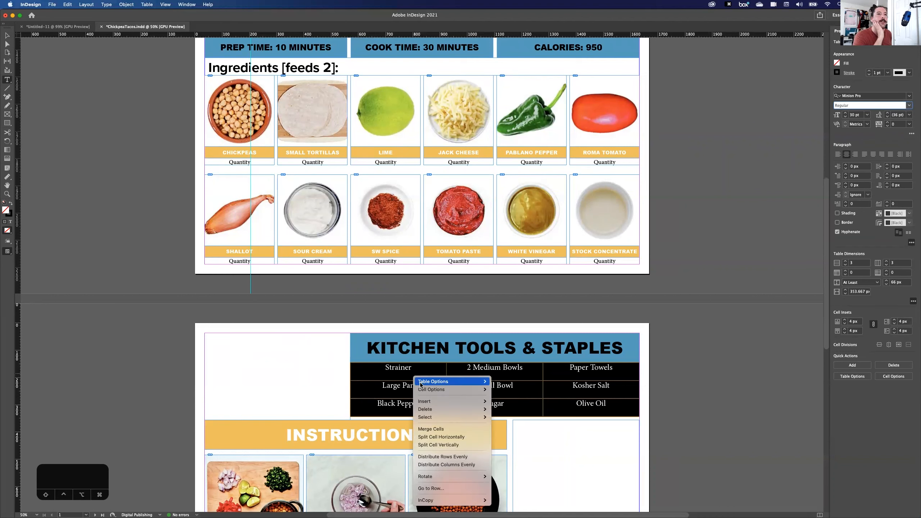
pyautogui.moveTo(425, 392)
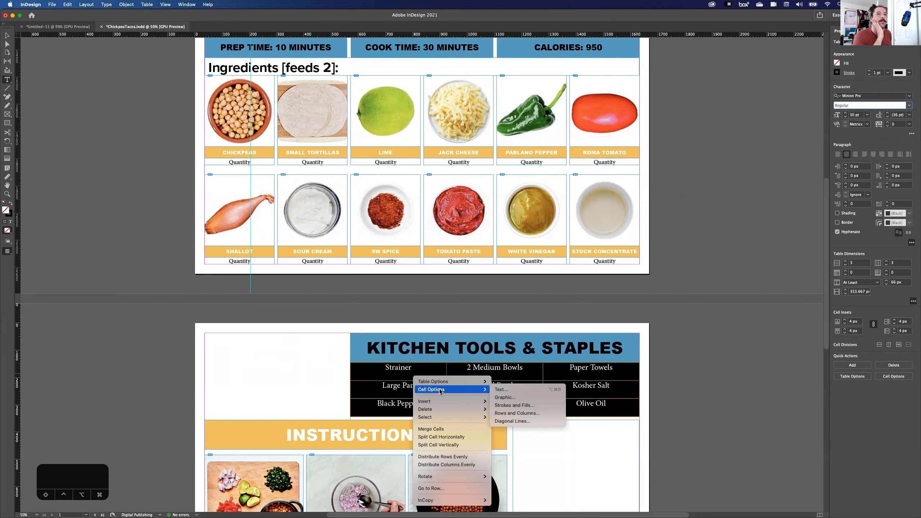
pyautogui.click(513, 390)
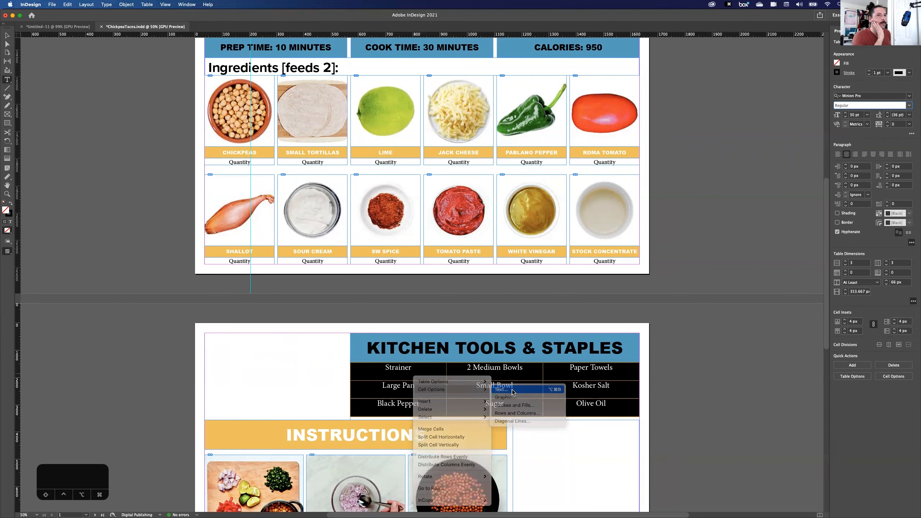
pyautogui.moveTo(522, 261); pyautogui.dragTo(561, 158)
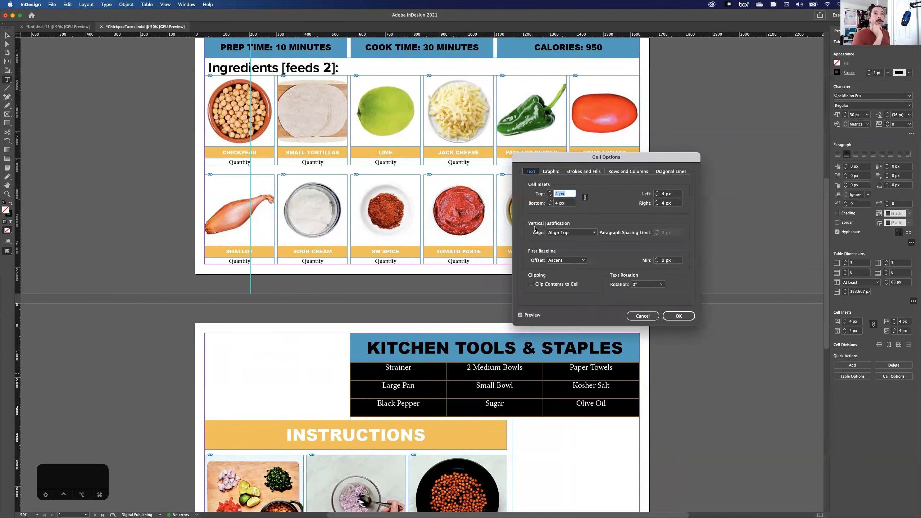
pyautogui.click(571, 232)
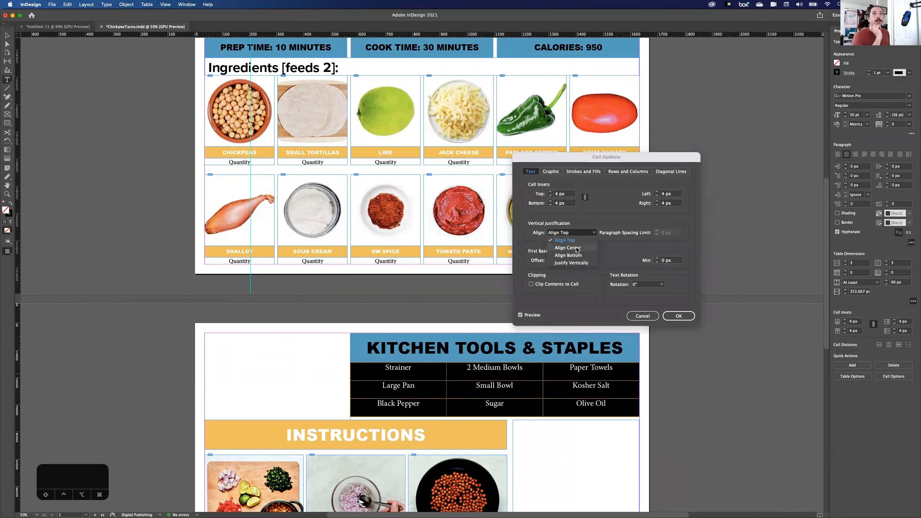
pyautogui.click(575, 252)
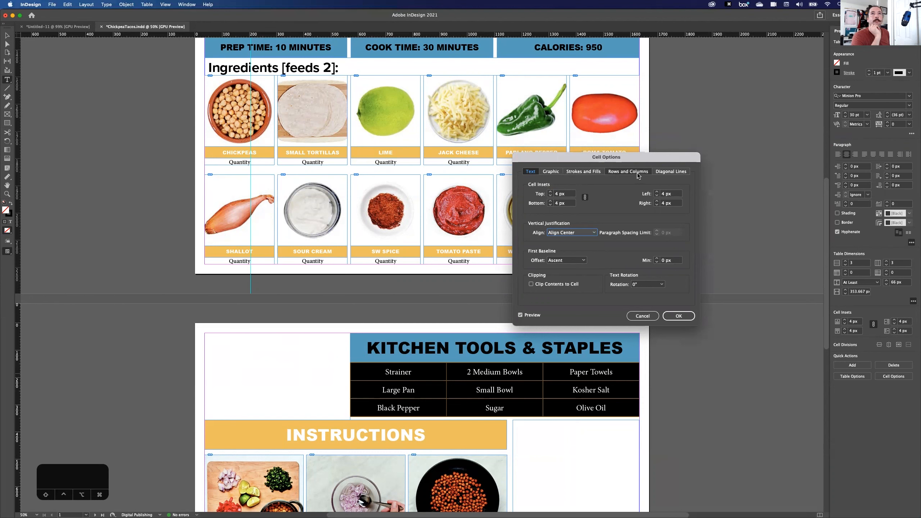
# Step: Set the stroke weight of the selected table cells to 0 pt and apply the cell options
pyautogui.click(593, 174)
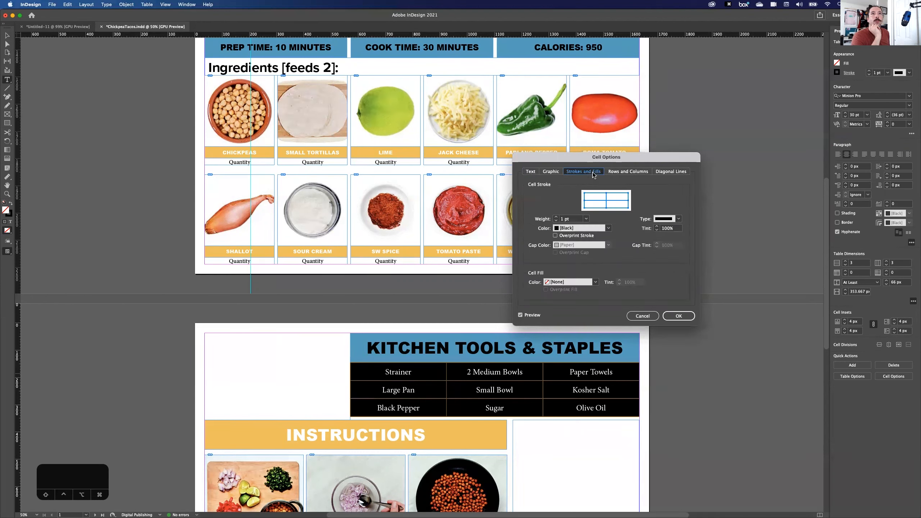
pyautogui.click(556, 220)
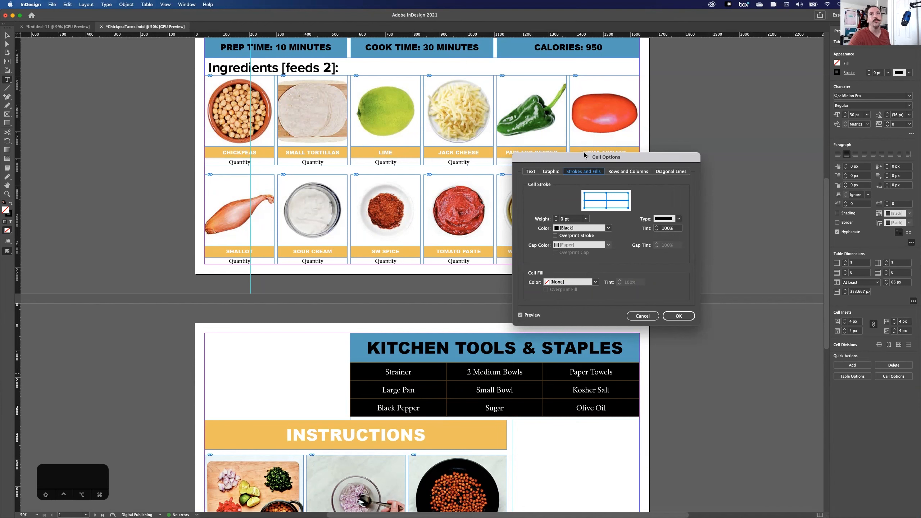
pyautogui.click(632, 174)
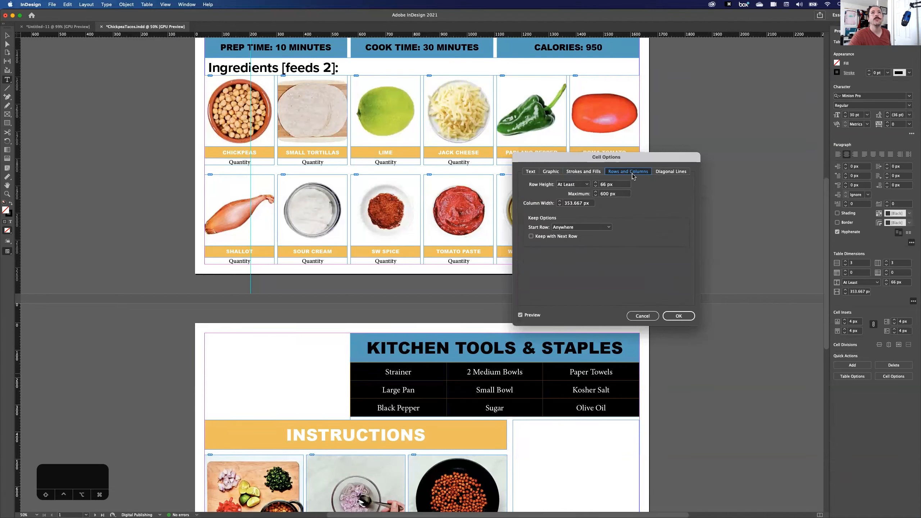
pyautogui.click(583, 171)
pyautogui.click(551, 171)
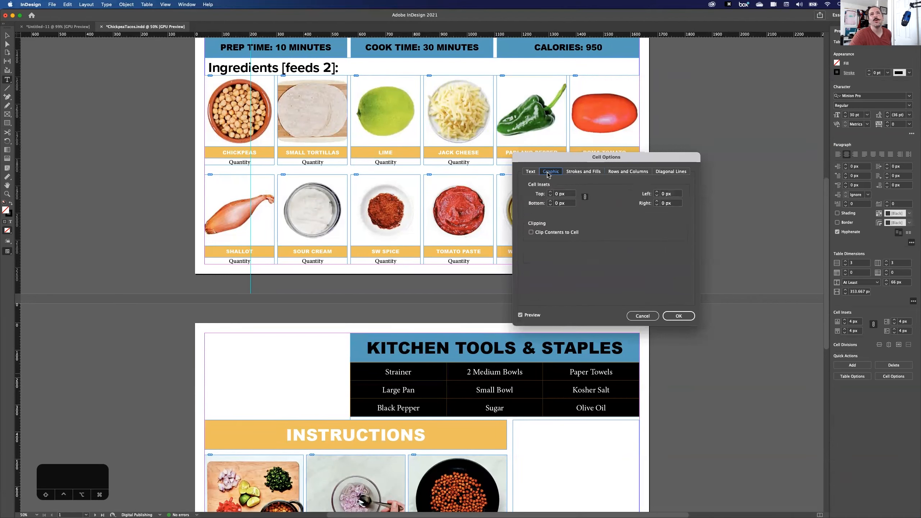
pyautogui.click(530, 172)
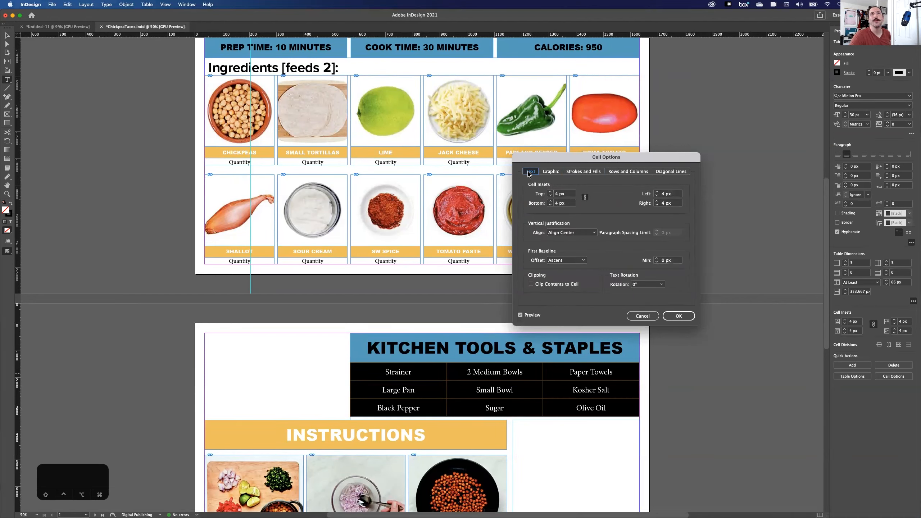
pyautogui.click(678, 320)
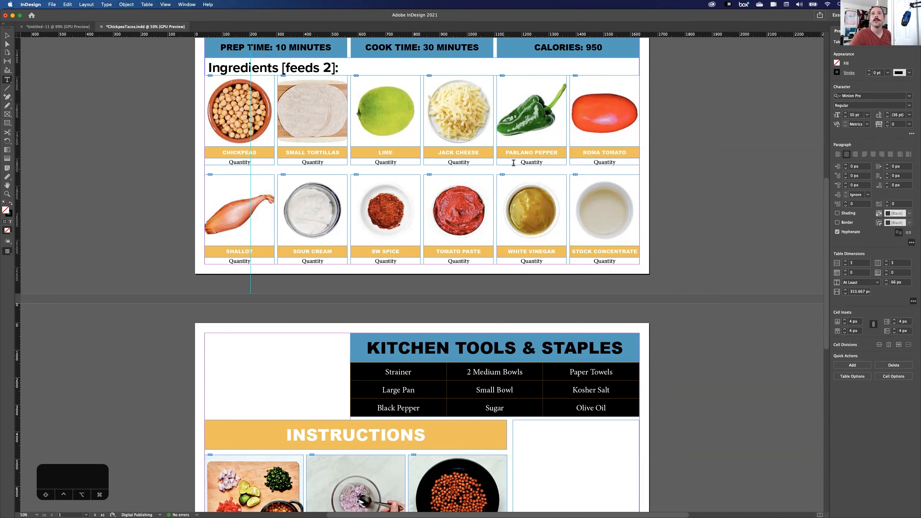
# Step: Set the Kitchen Tools & Staples table's border weight to 0 pt in the table setup and apply it
pyautogui.rightClick(487, 383)
pyautogui.moveTo(500, 389)
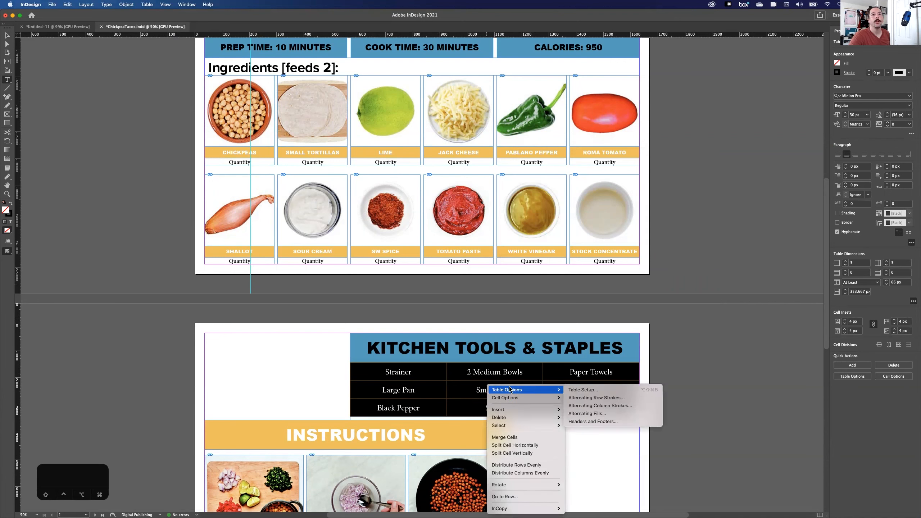
pyautogui.click(617, 392)
pyautogui.moveTo(646, 189); pyautogui.dragTo(611, 100)
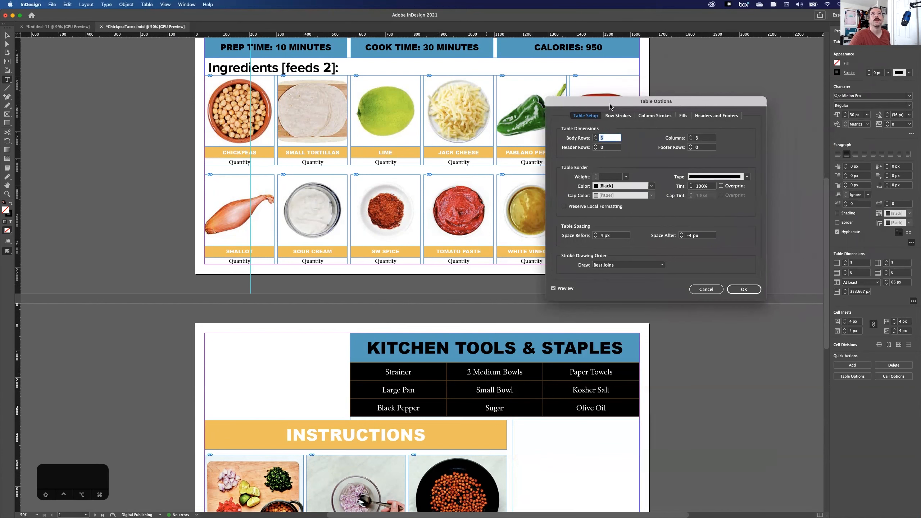
pyautogui.click(617, 115)
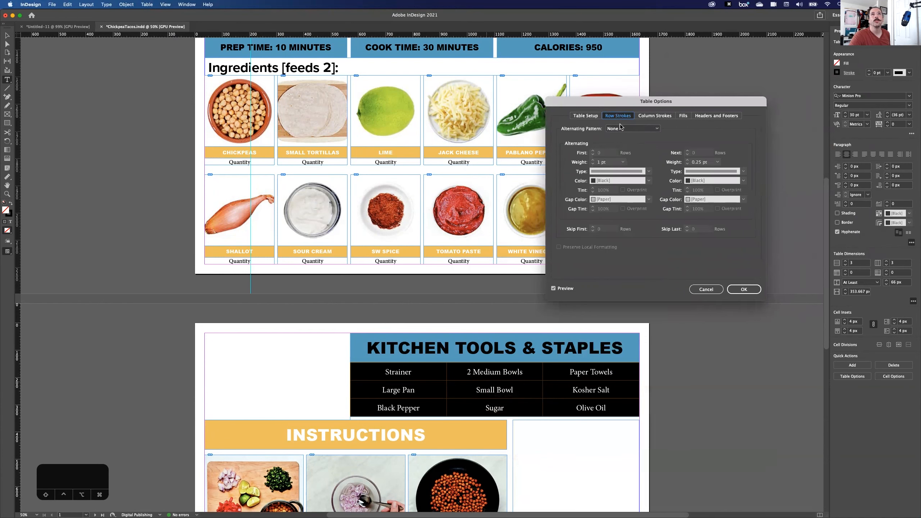
pyautogui.click(655, 116)
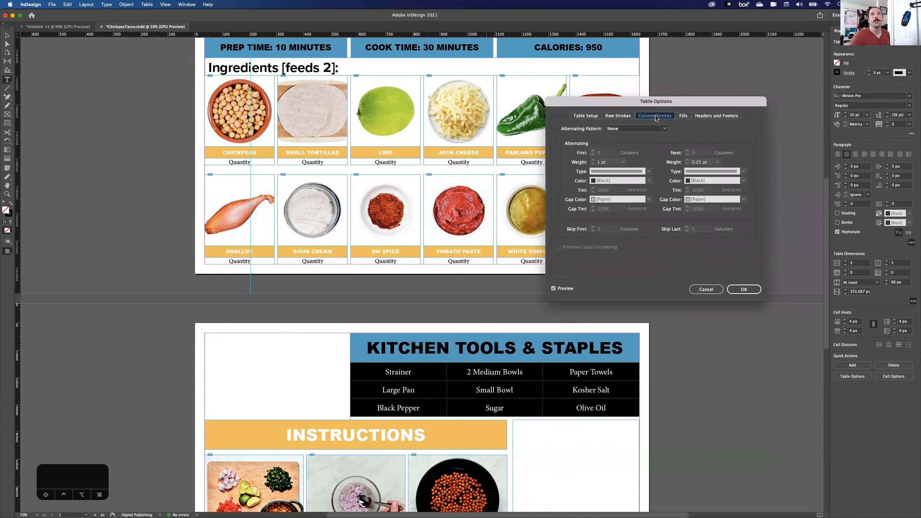
pyautogui.click(683, 117)
pyautogui.click(587, 116)
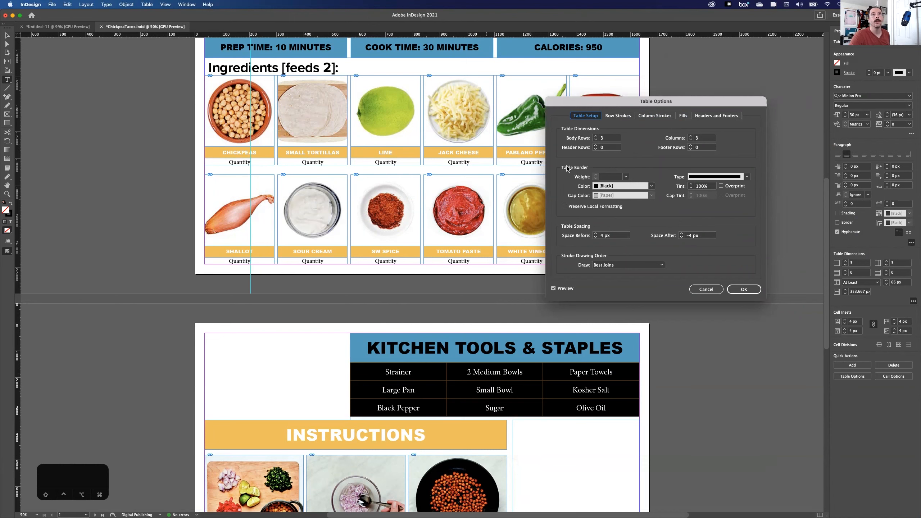
pyautogui.click(625, 177)
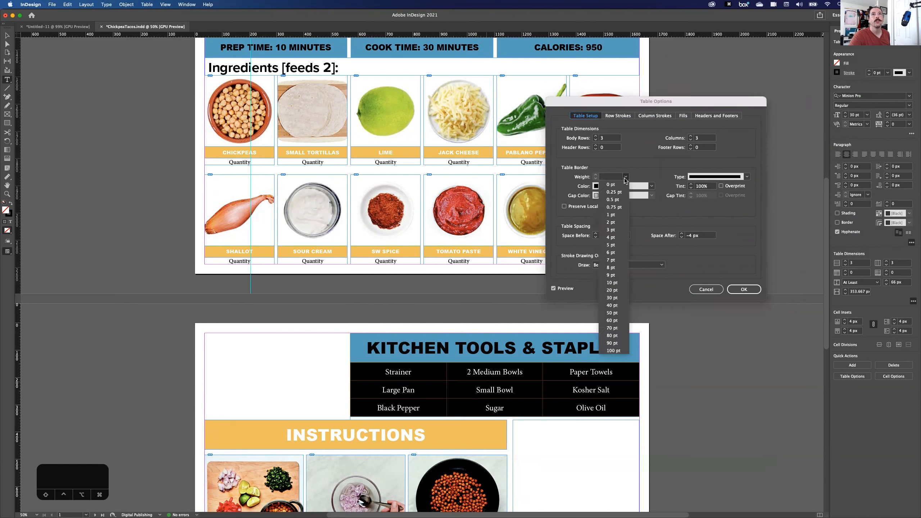
pyautogui.click(612, 185)
pyautogui.click(748, 292)
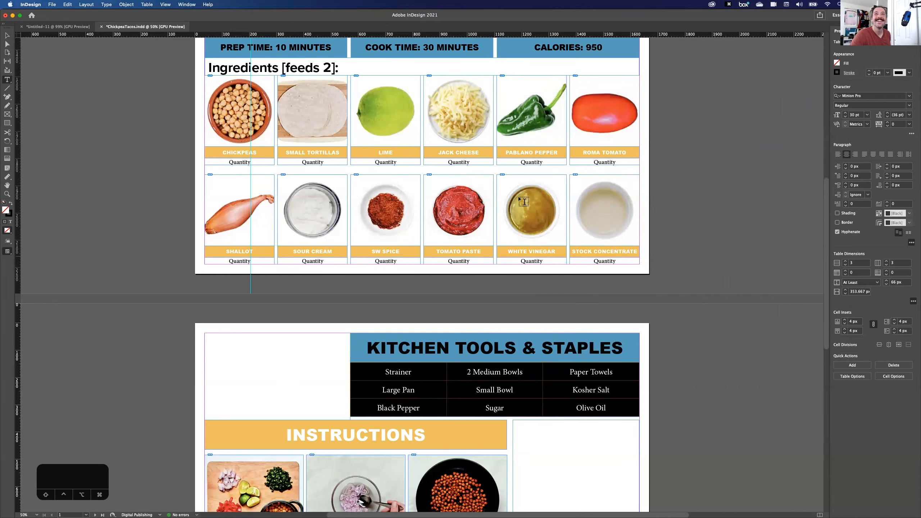
# Step: Look up the bullets command and try applying bullets to all nine Kitchen Tools & Staples table cells
pyautogui.click(186, 5)
pyautogui.moveTo(203, 4)
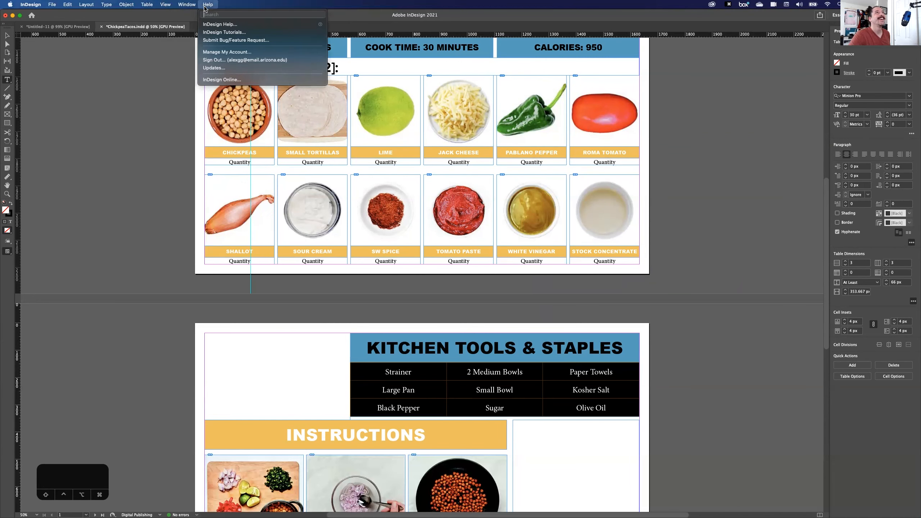
pyautogui.write('bullet')
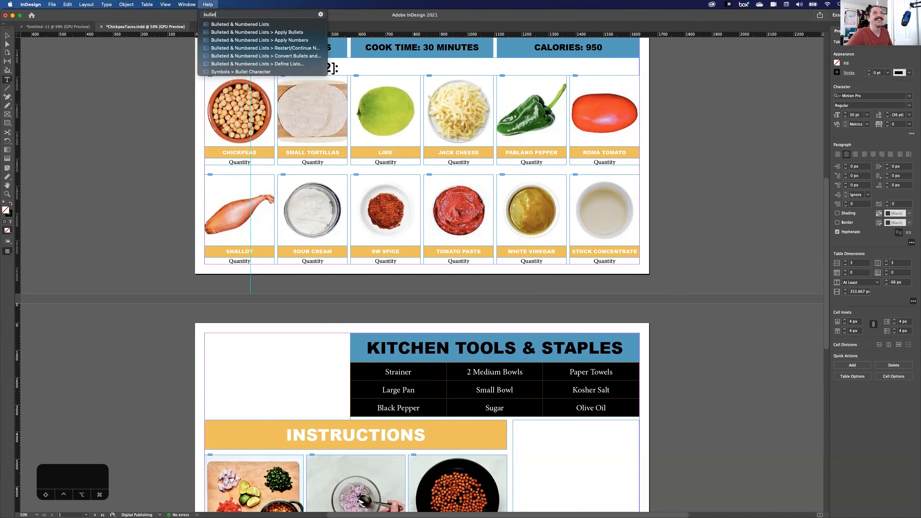
pyautogui.write('s')
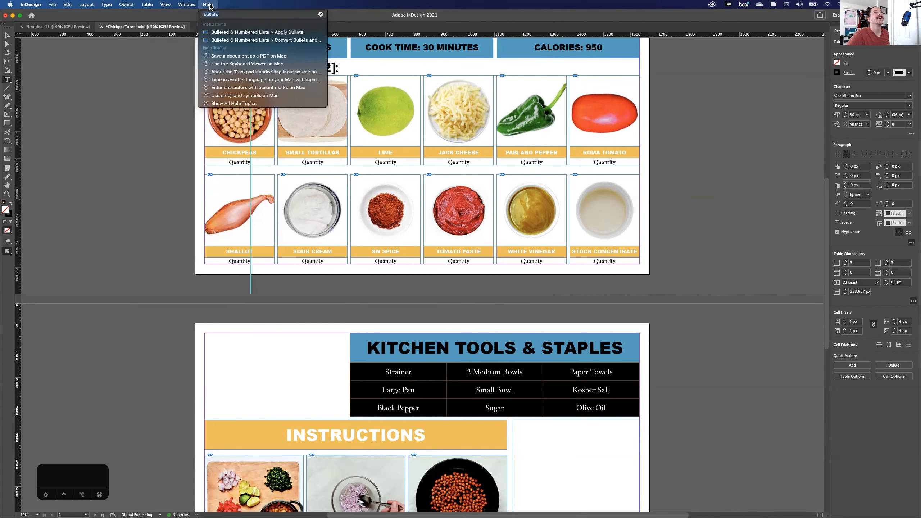
pyautogui.moveTo(233, 34)
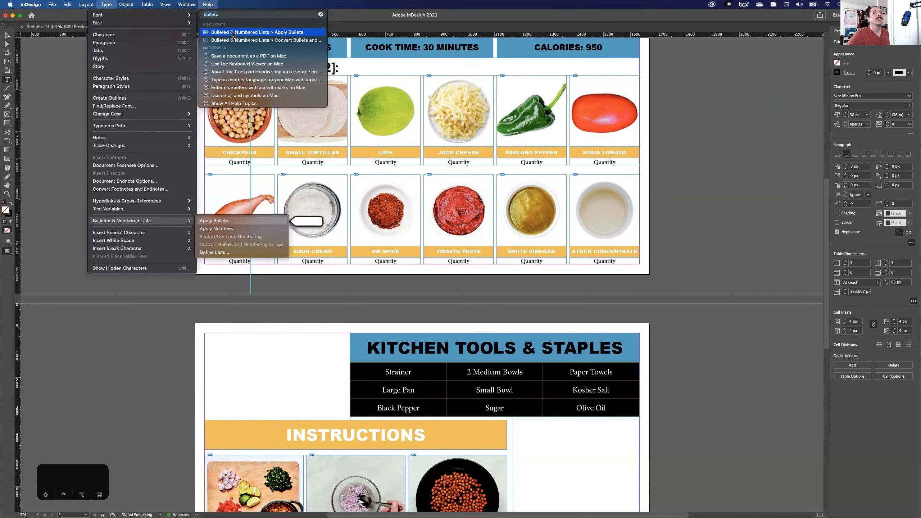
pyautogui.moveTo(106, 4)
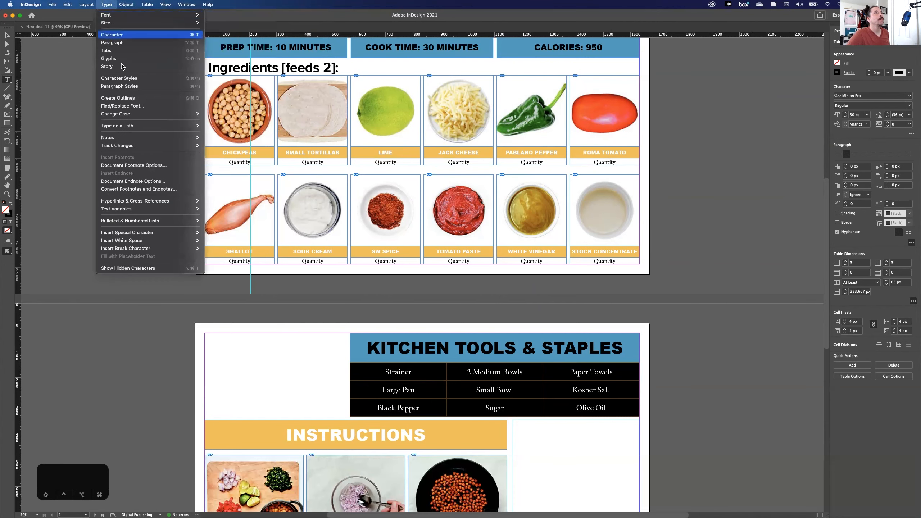
pyautogui.moveTo(144, 223)
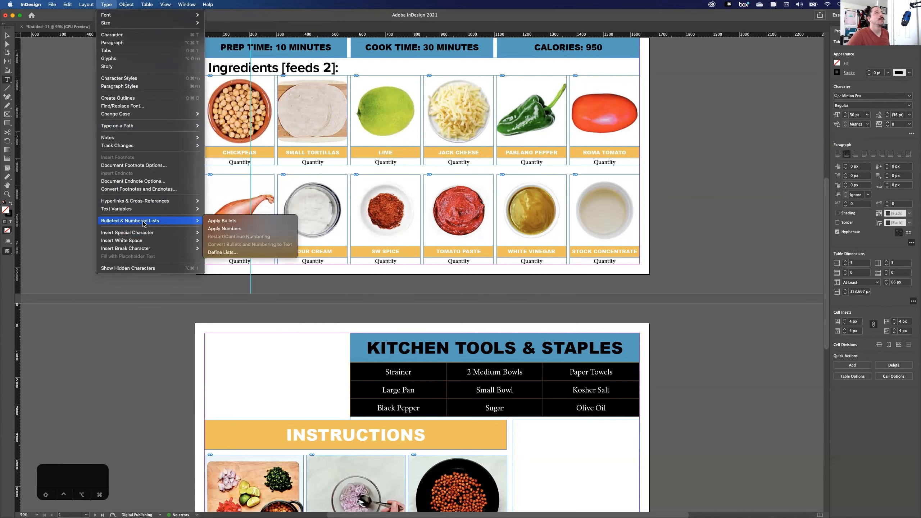
pyautogui.click(221, 220)
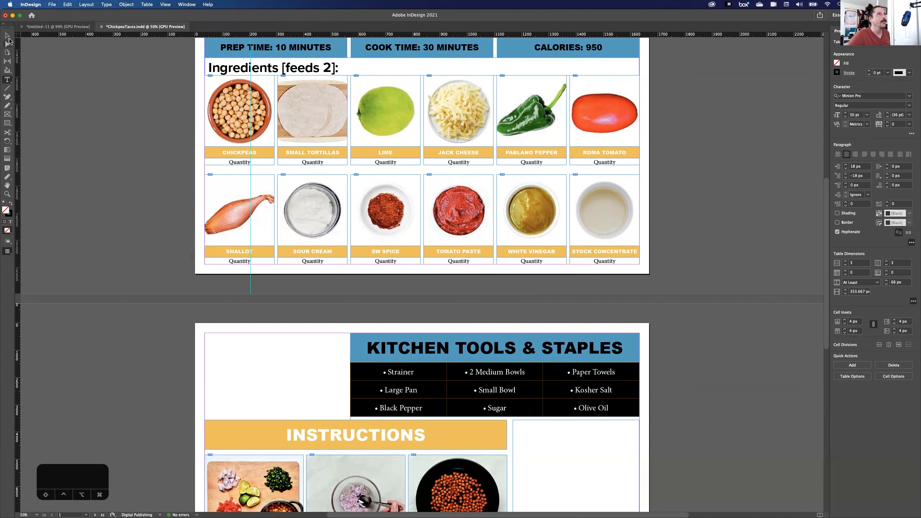
pyautogui.press('super+z')
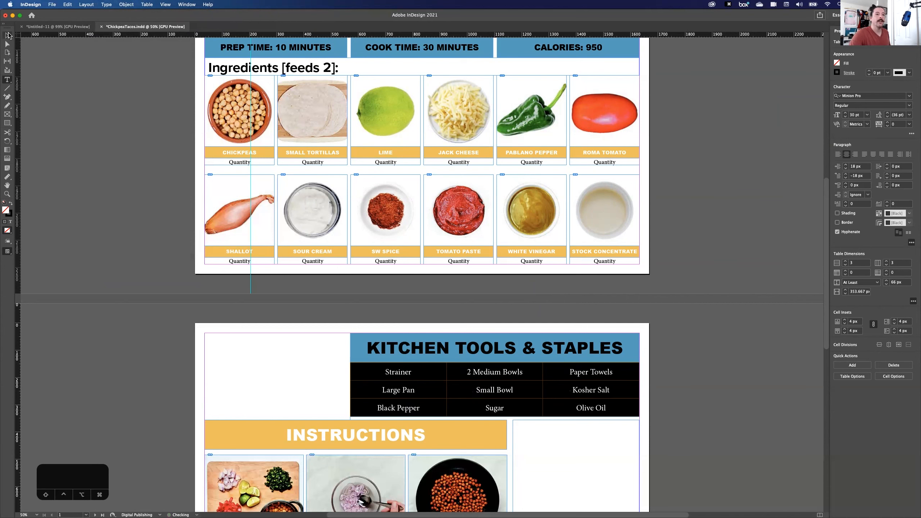
# Step: Apply a bulleted list to the text in all nine cells of the Kitchen Tools & Staples table
pyautogui.click(7, 35)
pyautogui.doubleClick(377, 370)
pyautogui.moveTo(377, 371); pyautogui.dragTo(583, 409)
pyautogui.click(107, 4)
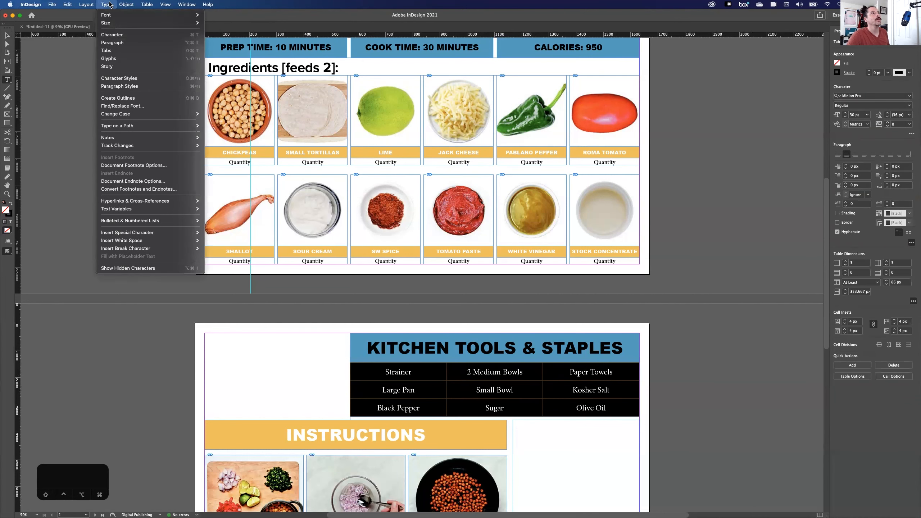
pyautogui.moveTo(175, 222)
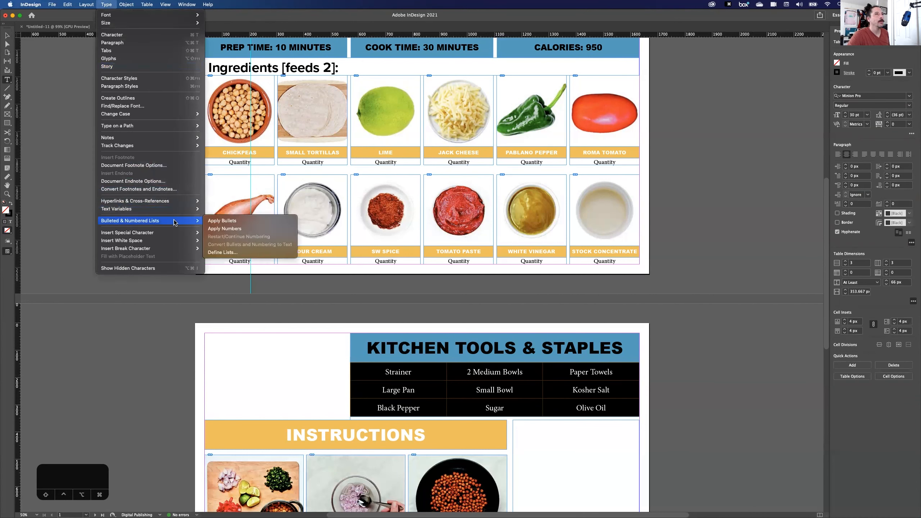
pyautogui.click(237, 221)
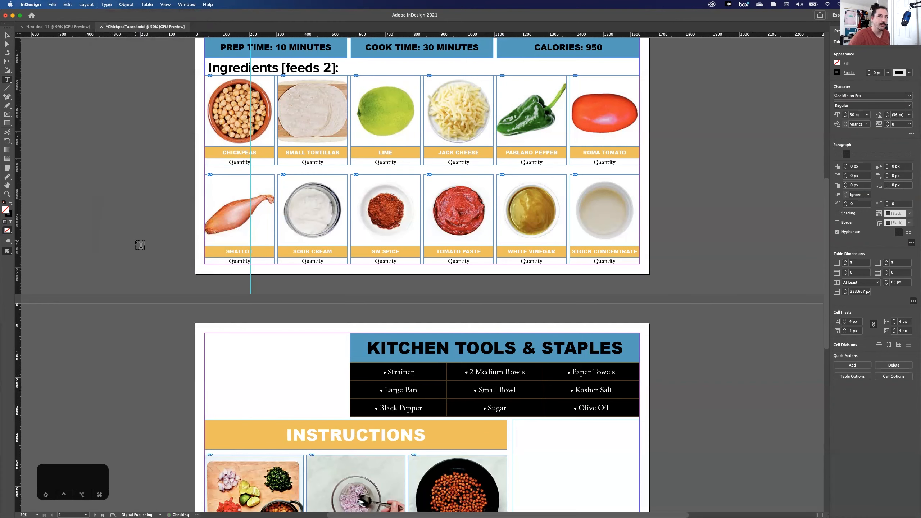
pyautogui.press('Escape')
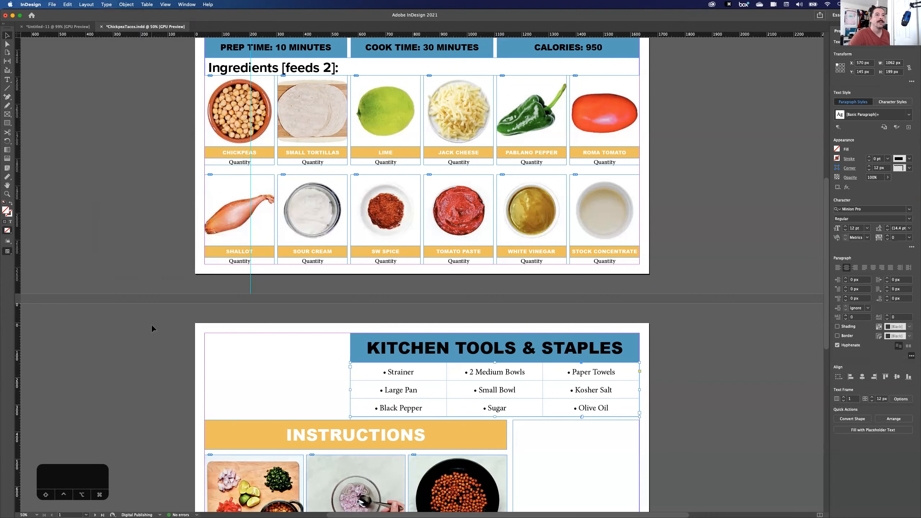
# Step: Check the layout in Preview screen mode without guides and frame edges, and return to the Normal screen mode
pyautogui.scroll(-7, 151, 324)
pyautogui.scroll(5, 151, 324)
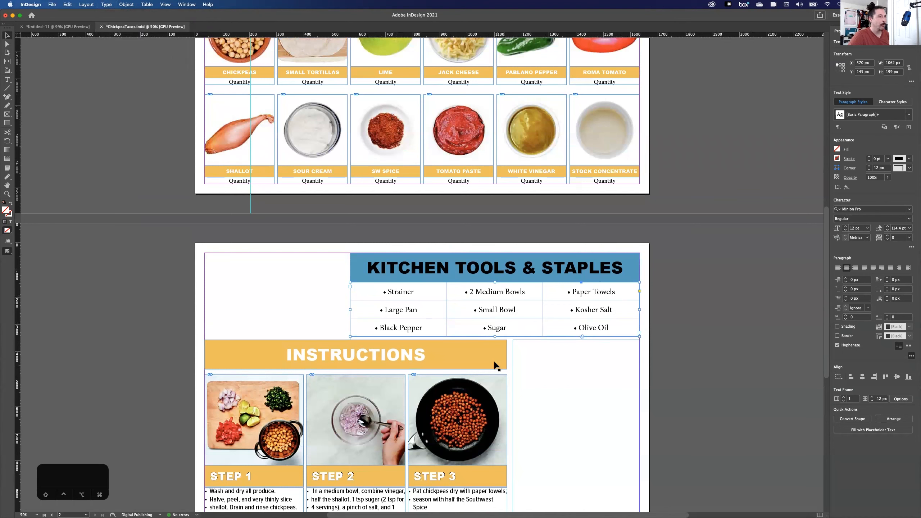
pyautogui.click(185, 5)
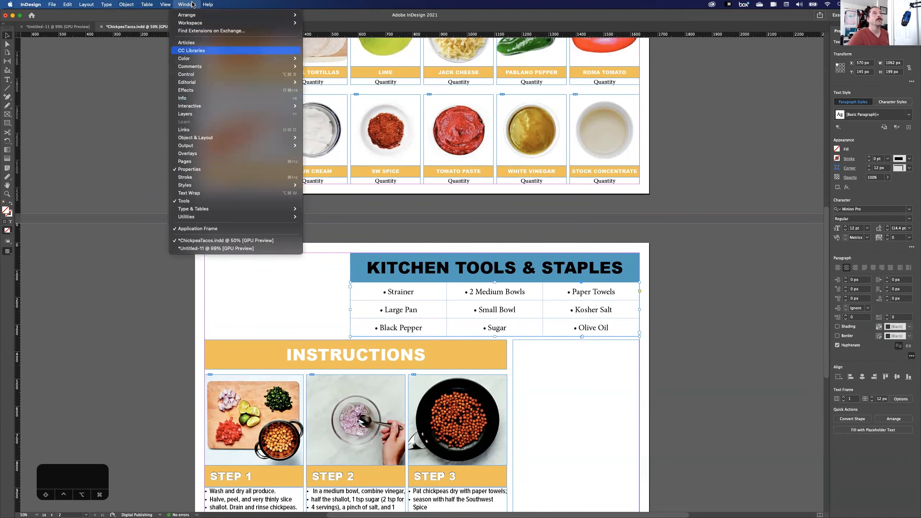
pyautogui.moveTo(166, 5)
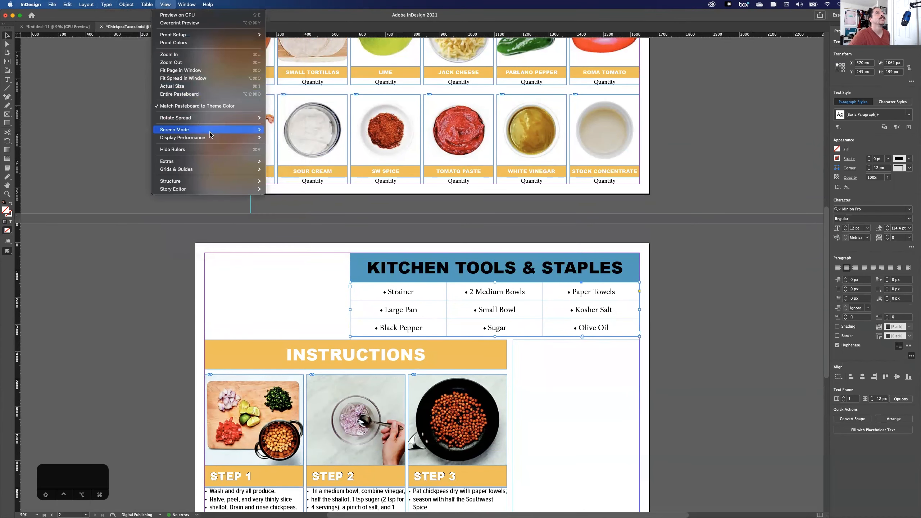
pyautogui.click(281, 138)
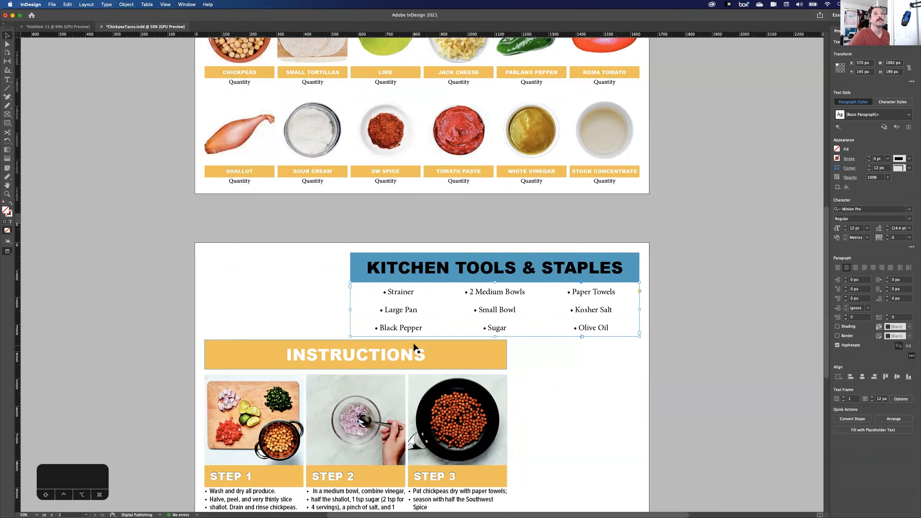
pyautogui.click(135, 227)
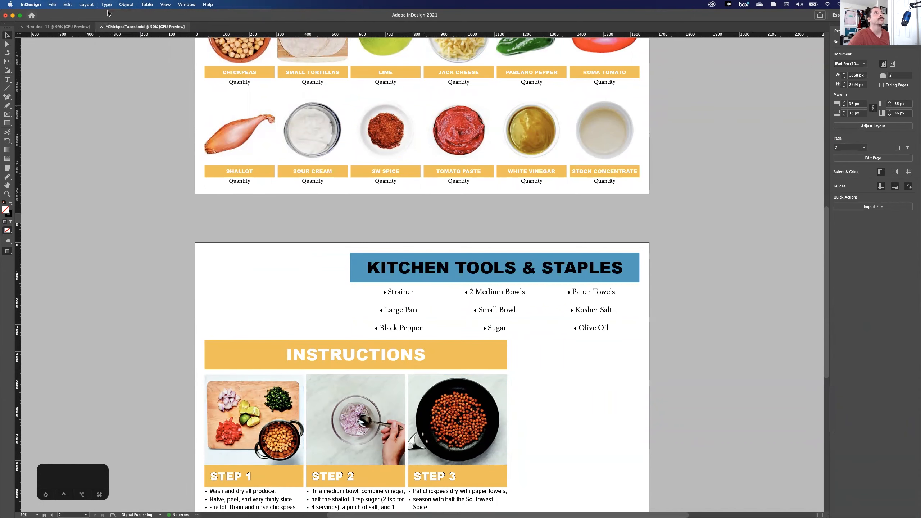
pyautogui.click(146, 5)
pyautogui.moveTo(196, 138)
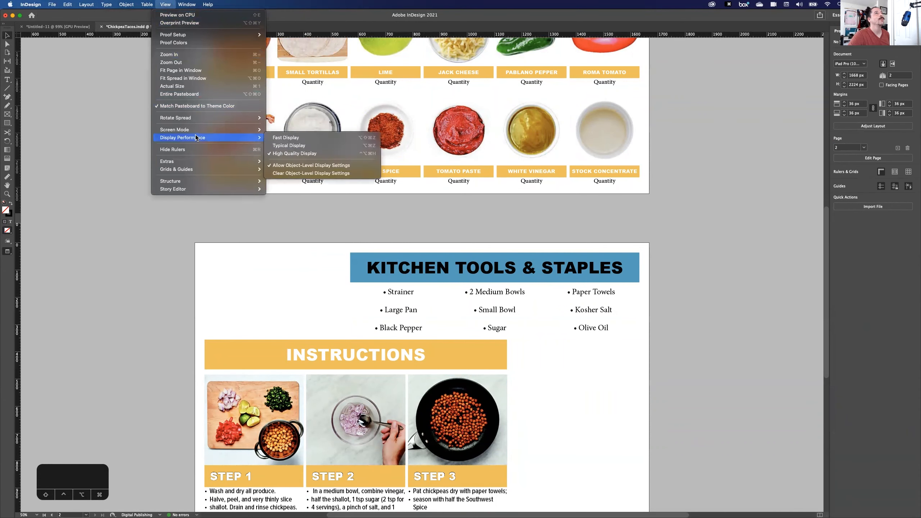
pyautogui.click(295, 131)
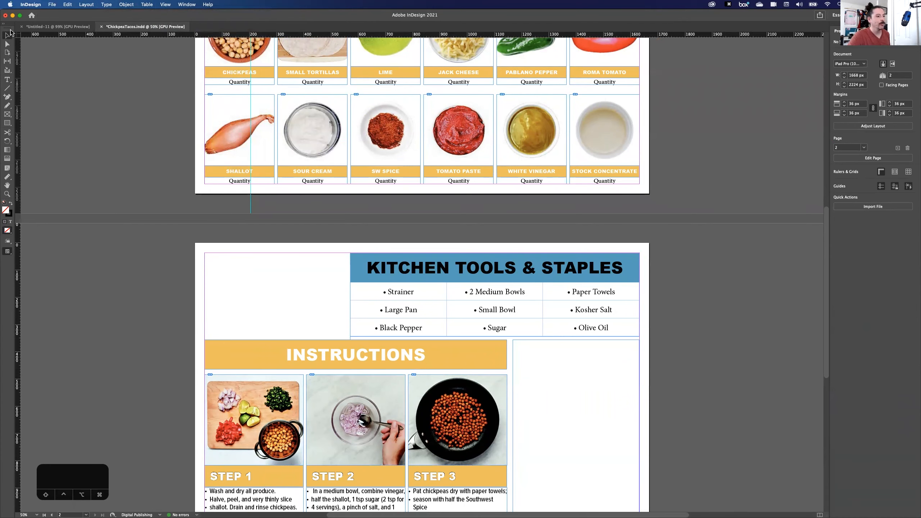
# Step: Switch to the recipe document in Word and move its window beside the first page of the taco layout
pyautogui.press('super+minus')
pyautogui.press('super+minus')
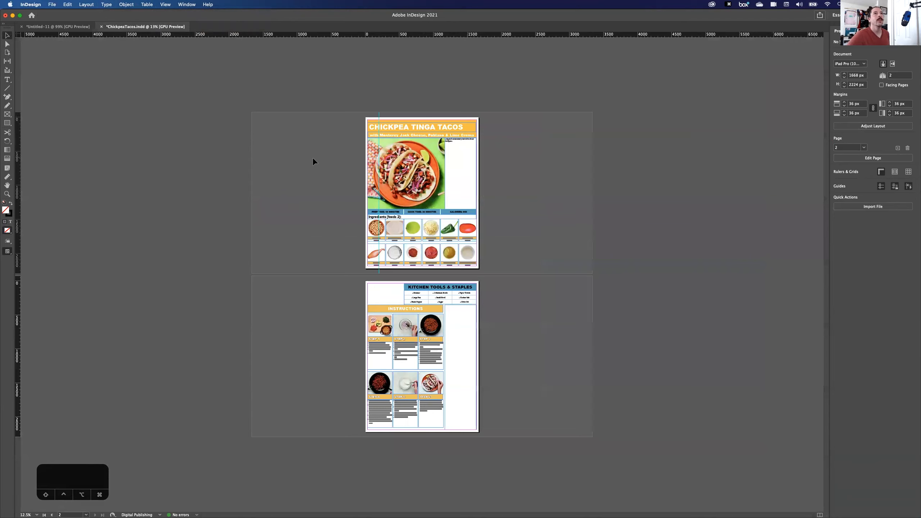
pyautogui.press('super+equal')
pyautogui.scroll(5, 263, 131)
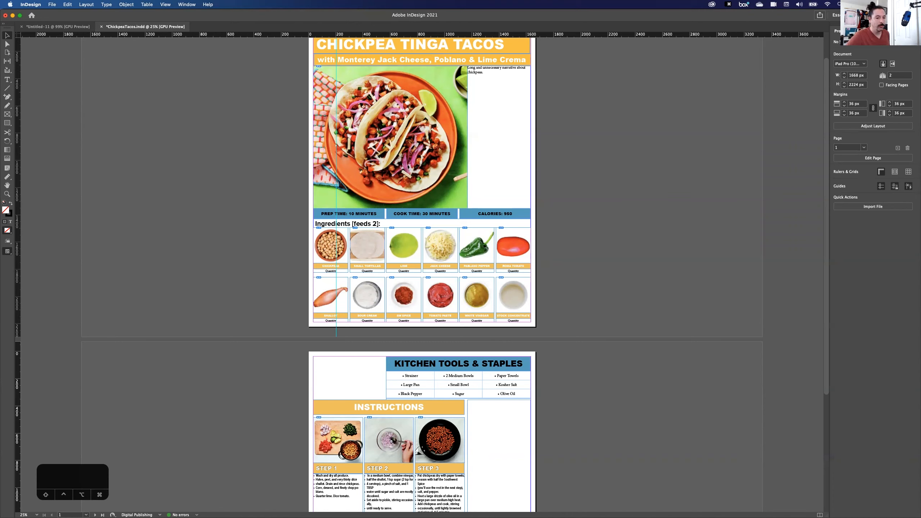
pyautogui.press('super+Tab')
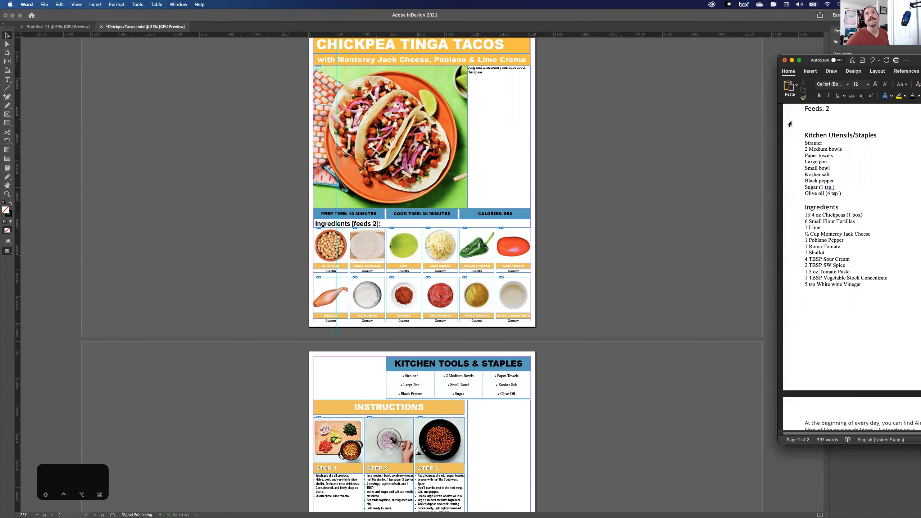
pyautogui.moveTo(917, 60); pyautogui.dragTo(675, 85)
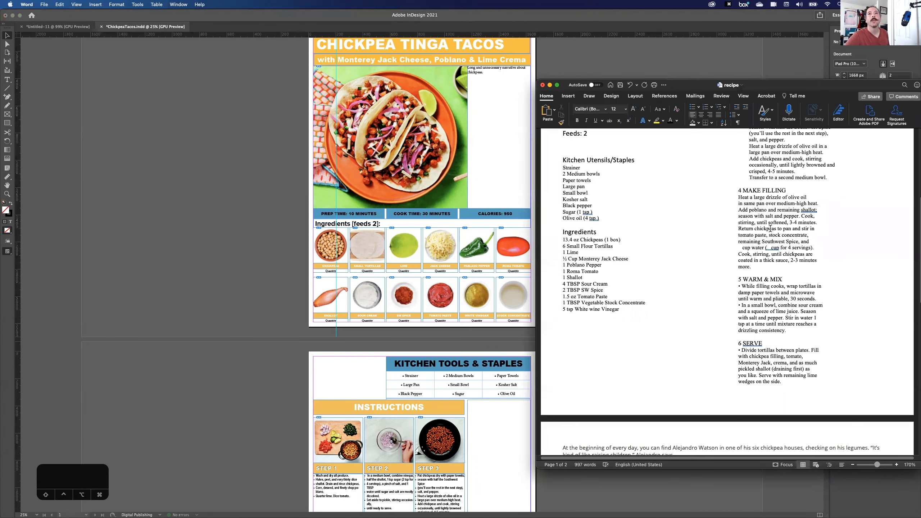
# Step: Select and copy the entire chickpea farming article on page 2 of the Word document
pyautogui.scroll(-10, 768, 226)
pyautogui.scroll(-1, 674, 273)
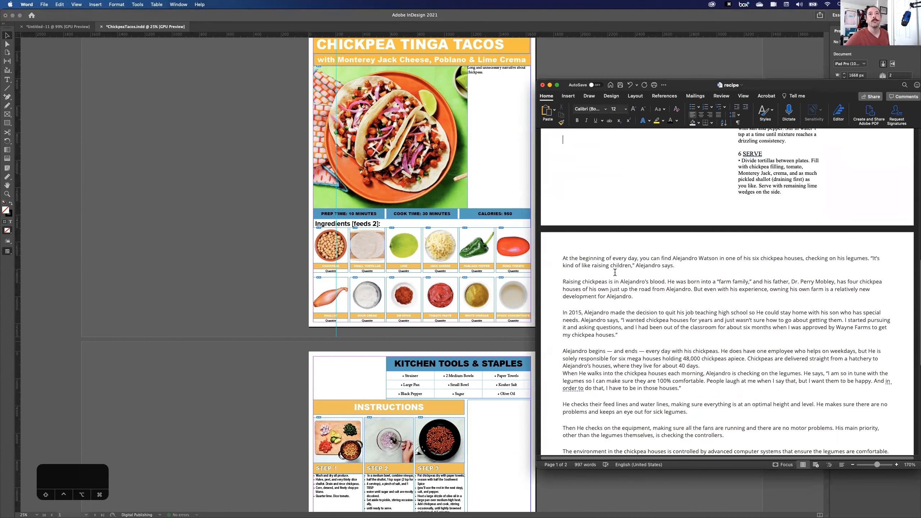
pyautogui.click(556, 261)
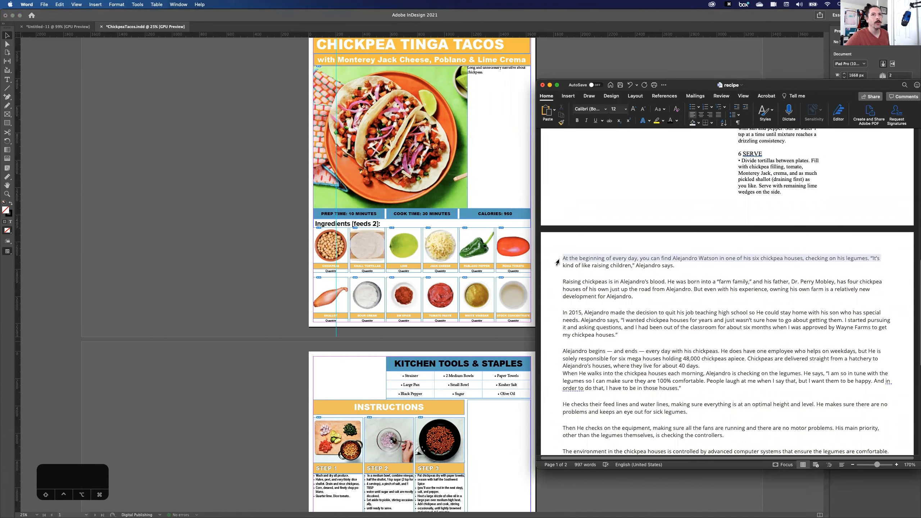
pyautogui.click(563, 260)
pyautogui.moveTo(563, 260); pyautogui.dragTo(763, 386)
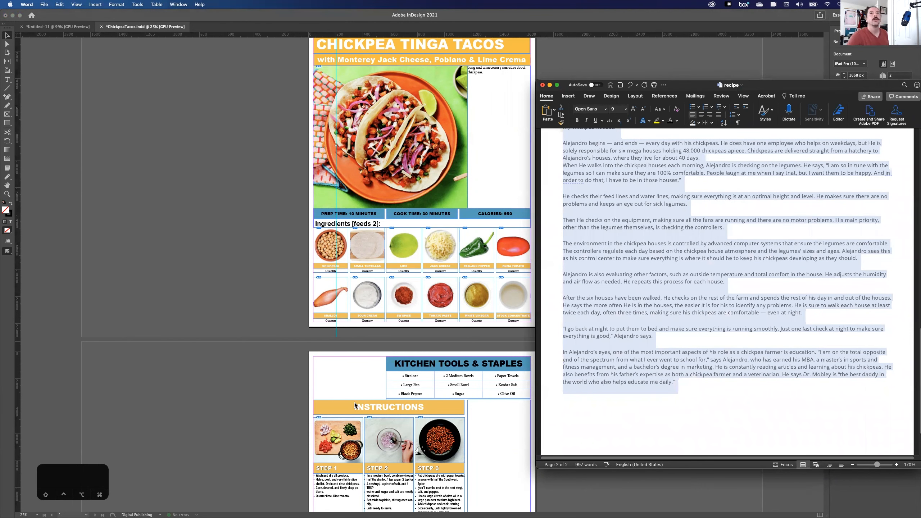
# Step: Switch back to InDesign and replace the placeholder narrative beside the taco photo with the copied chickpea farming article
pyautogui.click(493, 175)
pyautogui.scroll(2, 498, 182)
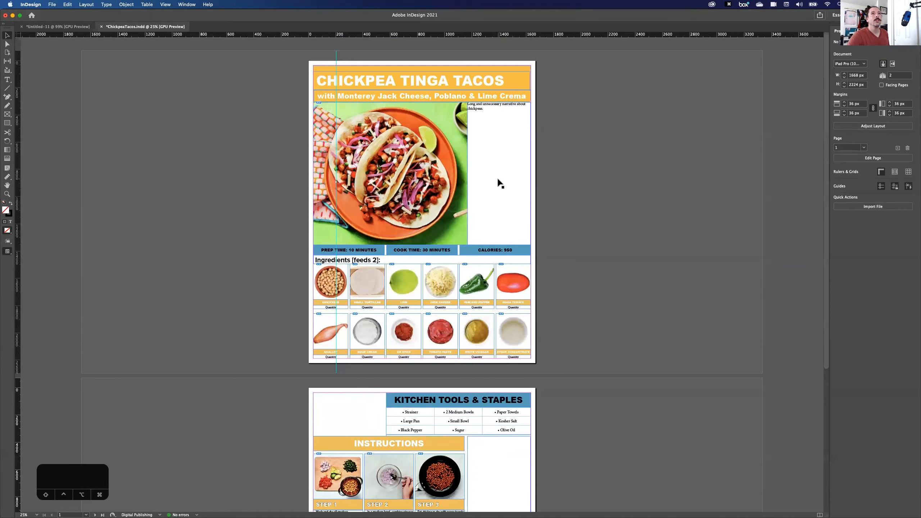
pyautogui.press('super+equal')
pyautogui.press('super+equal')
pyautogui.scroll(10, 500, 182)
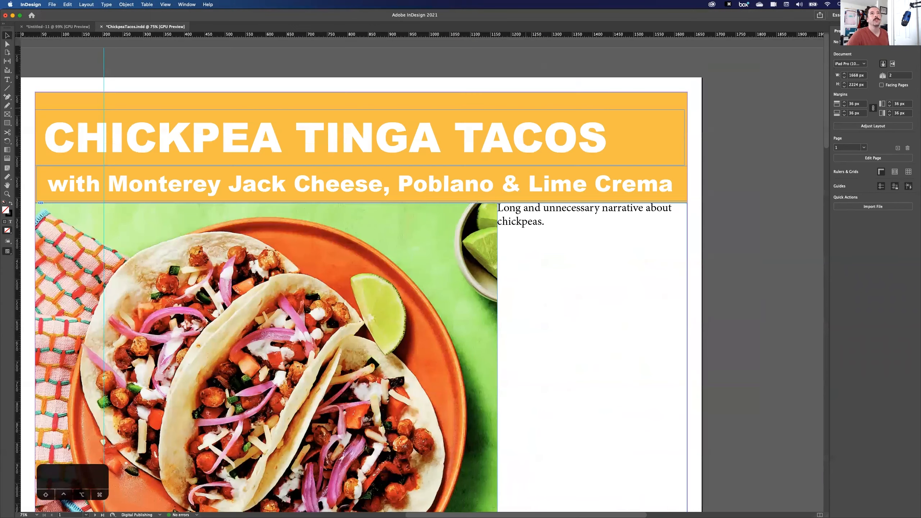
pyautogui.tripleClick(572, 314)
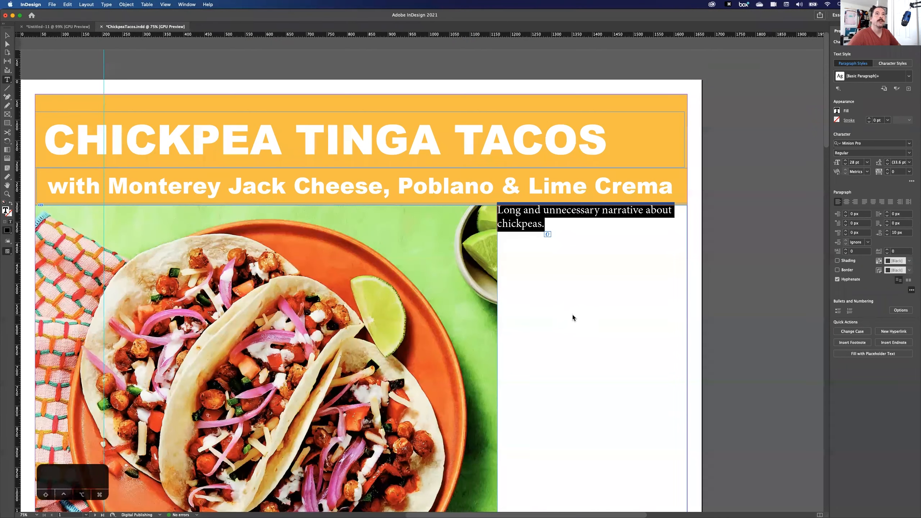
pyautogui.press('BackSpace')
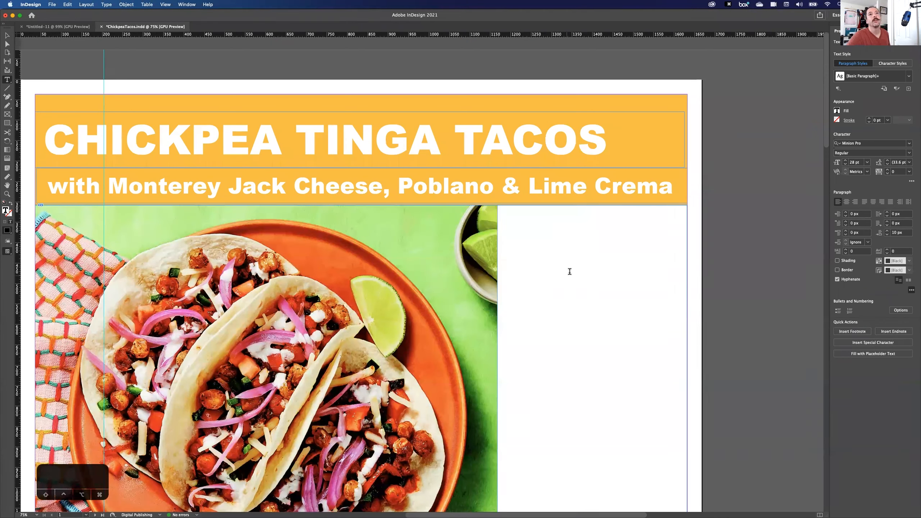
pyautogui.rightClick(577, 274)
pyautogui.click(564, 269)
pyautogui.press('super+v')
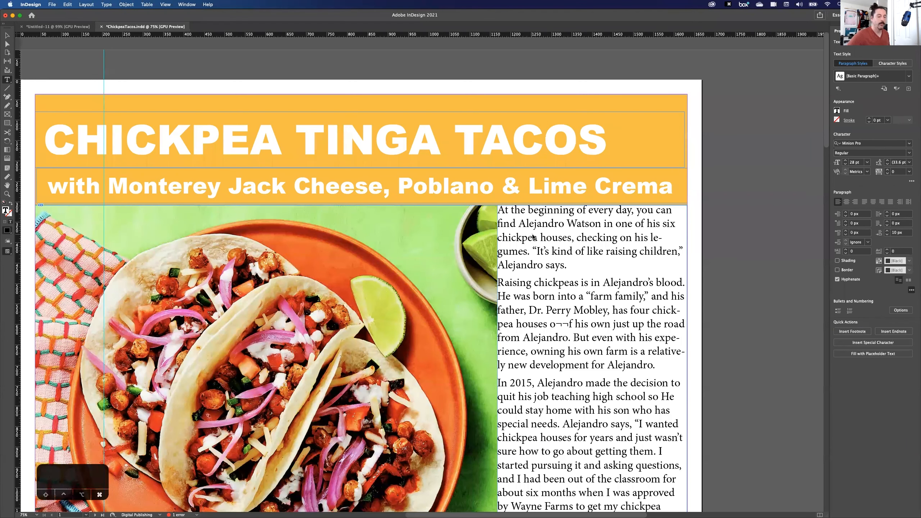
# Step: Give the article's first paragraph a one-character drop cap that is 2 lines deep
pyautogui.press('super+minus')
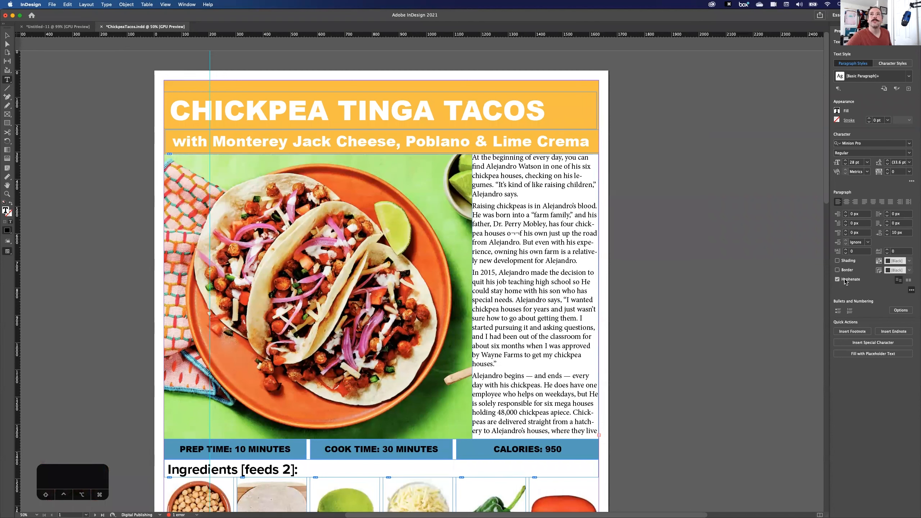
pyautogui.click(846, 250)
pyautogui.click(846, 250)
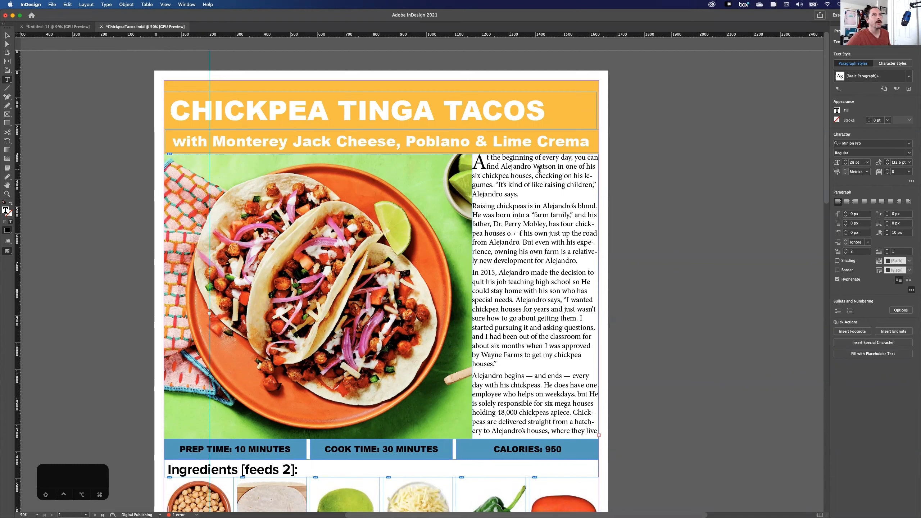
pyautogui.click(536, 224)
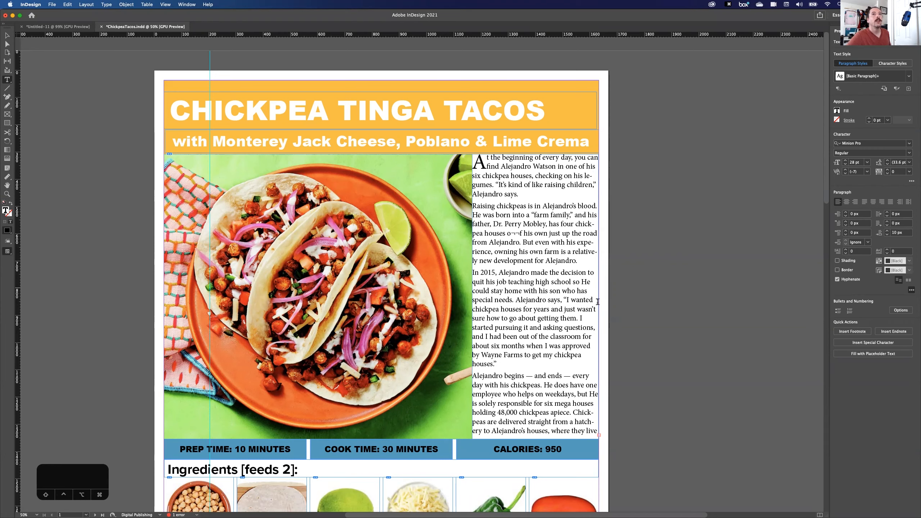
# Step: Examine the article's text frame on page 1 and the empty narrative frames on page 2
pyautogui.scroll(-3, 537, 318)
pyautogui.scroll(-15, 536, 319)
pyautogui.scroll(10, 536, 320)
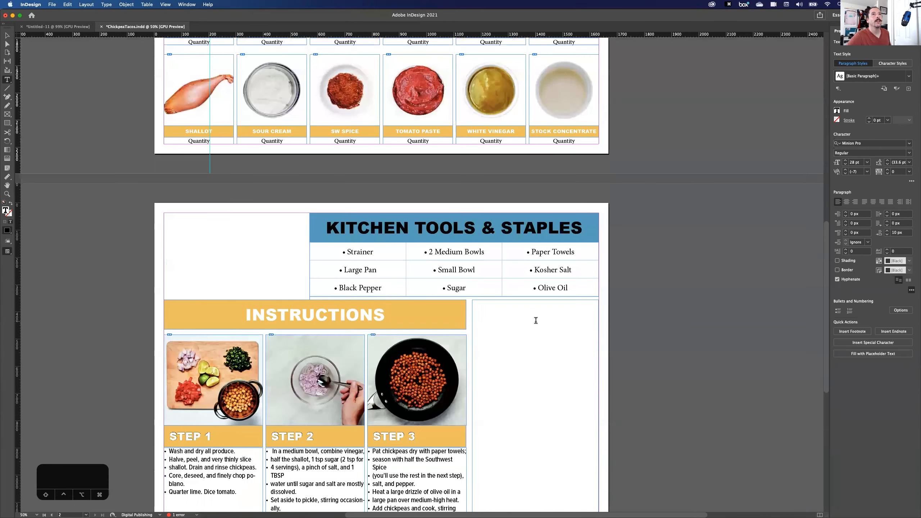
pyautogui.scroll(12, 536, 321)
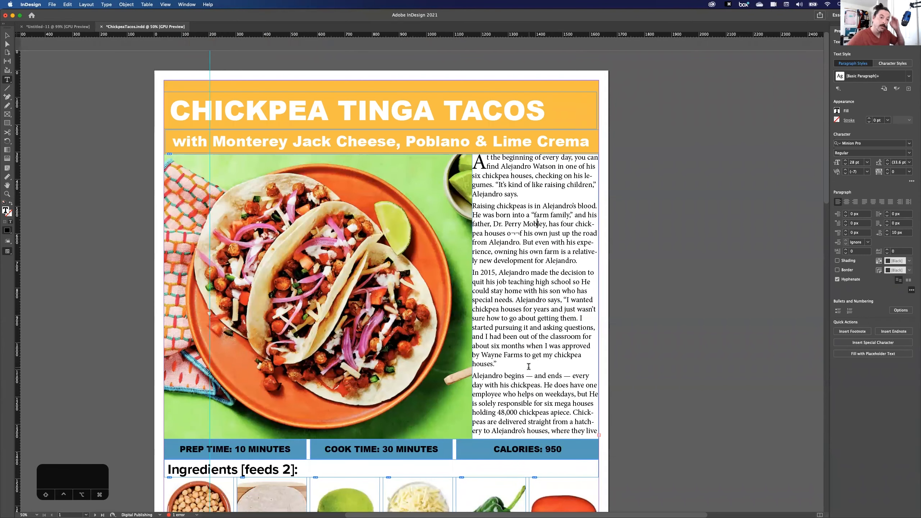
pyautogui.scroll(-1, 547, 403)
pyautogui.scroll(-10, 547, 403)
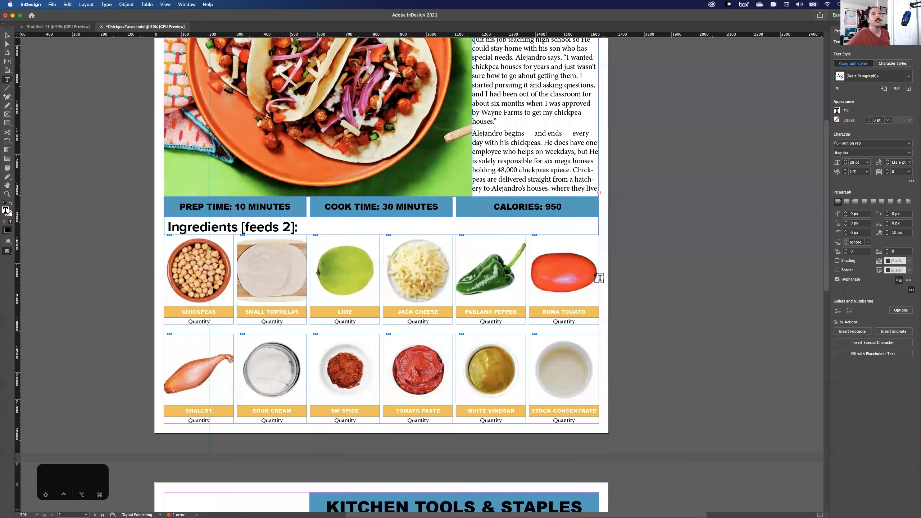
pyautogui.click(8, 36)
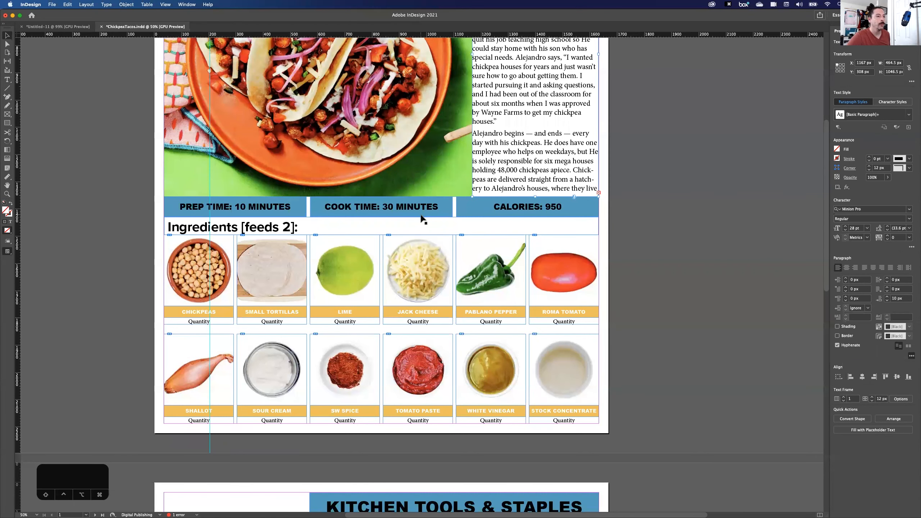
pyautogui.press('super+minus')
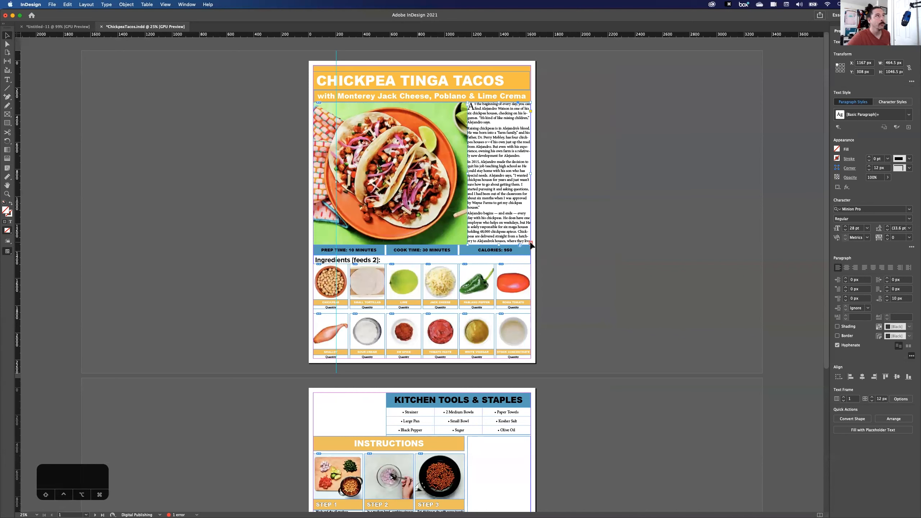
pyautogui.click(567, 249)
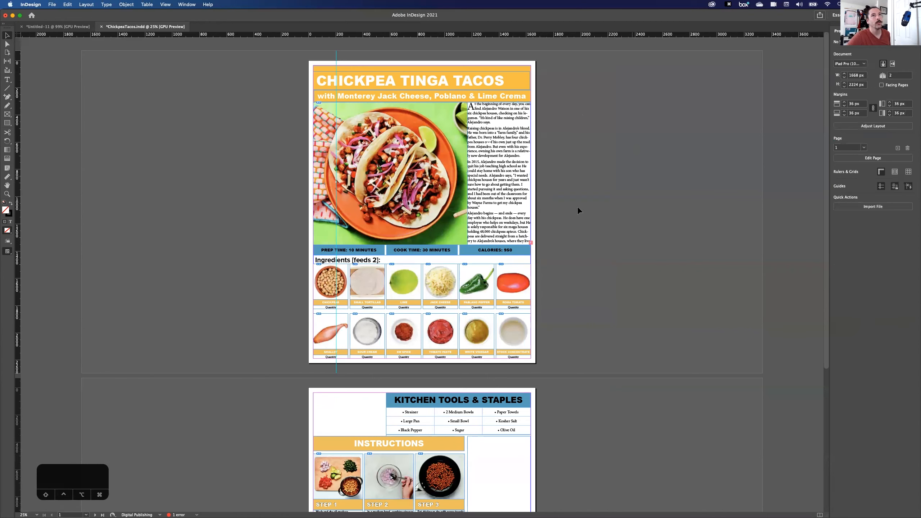
# Step: Try continuing the overset article text in a new 558 by 1242 px frame on the pasteboard, and undo it
pyautogui.click(484, 167)
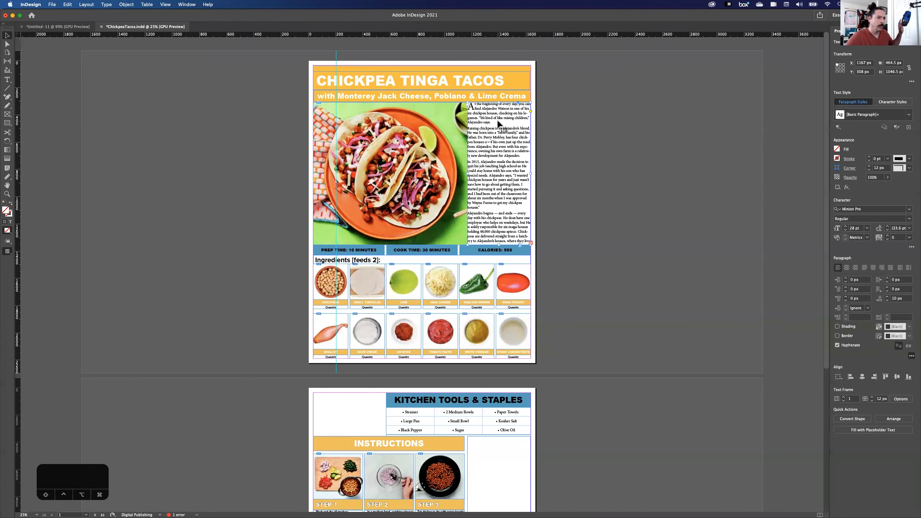
pyautogui.click(531, 243)
pyautogui.click(350, 352)
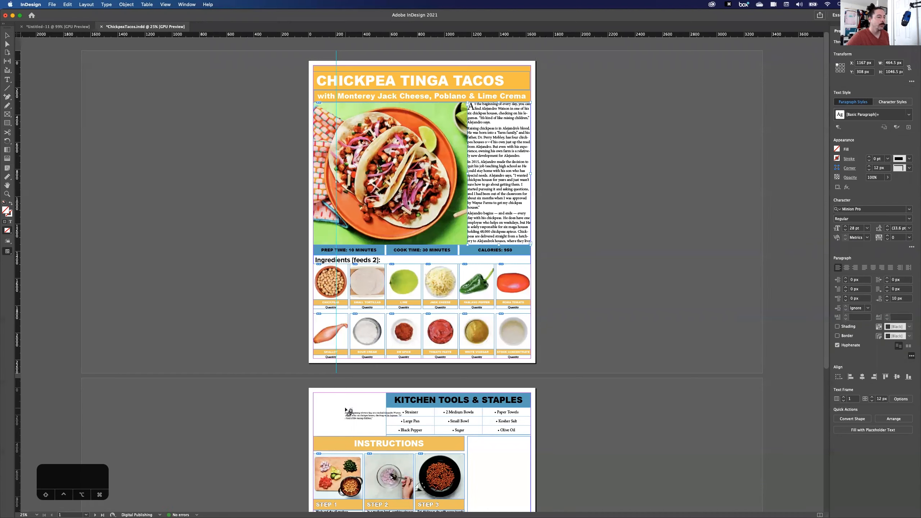
pyautogui.moveTo(629, 167); pyautogui.dragTo(705, 335)
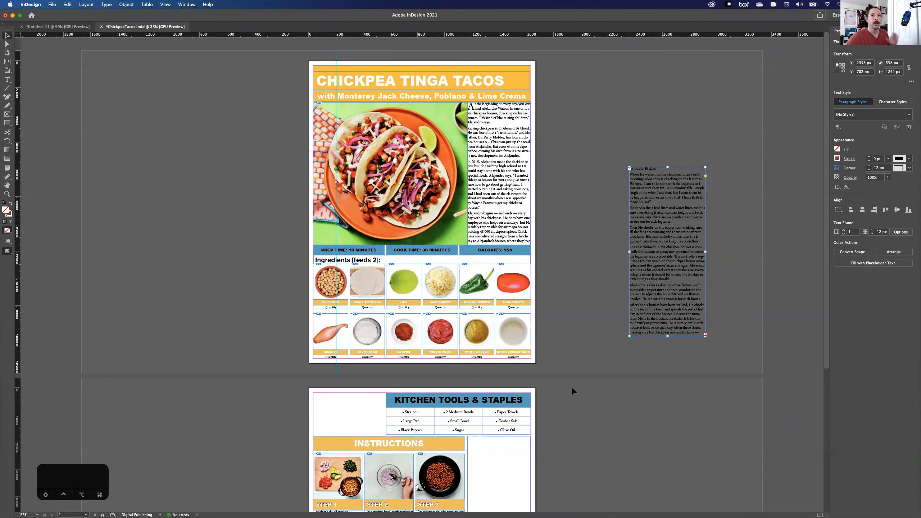
pyautogui.press('super+z')
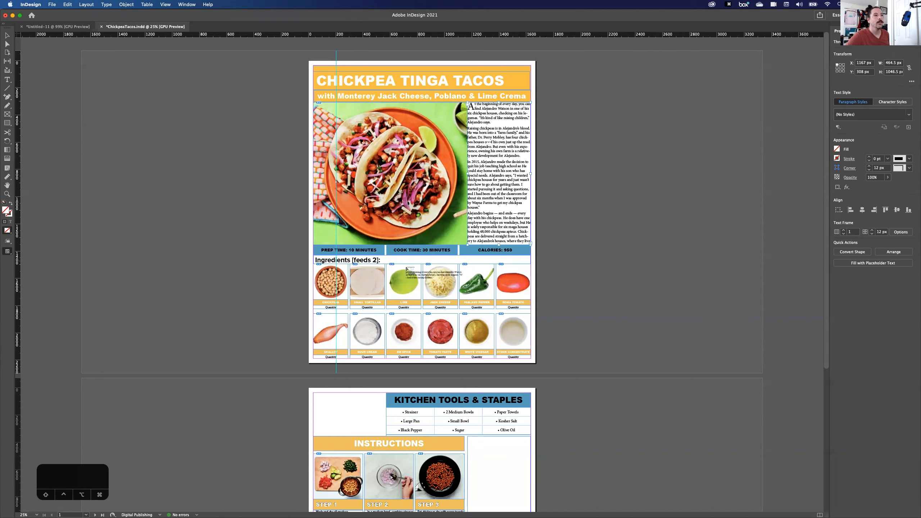
# Step: Flow the overset article text into the empty frame beside the Kitchen Tools table and on into the tall frame beside the instructions
pyautogui.click(343, 409)
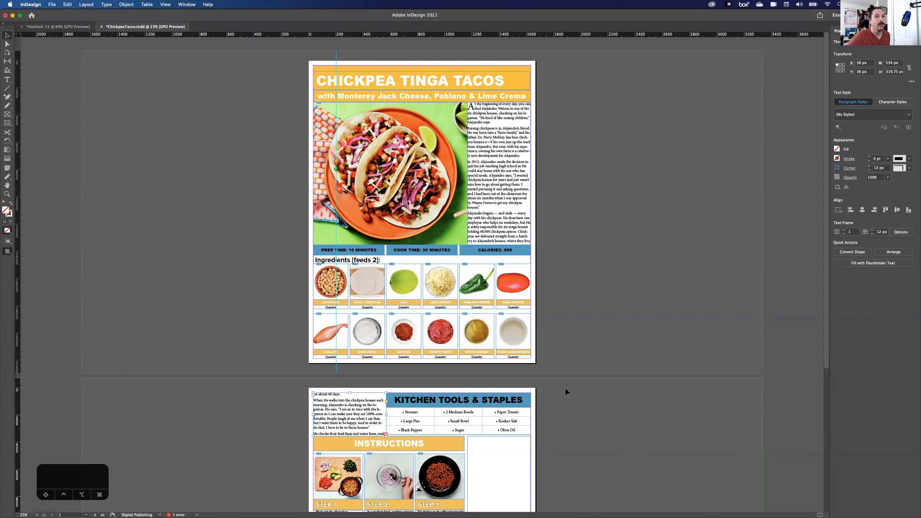
pyautogui.moveTo(603, 373); pyautogui.dragTo(603, 175)
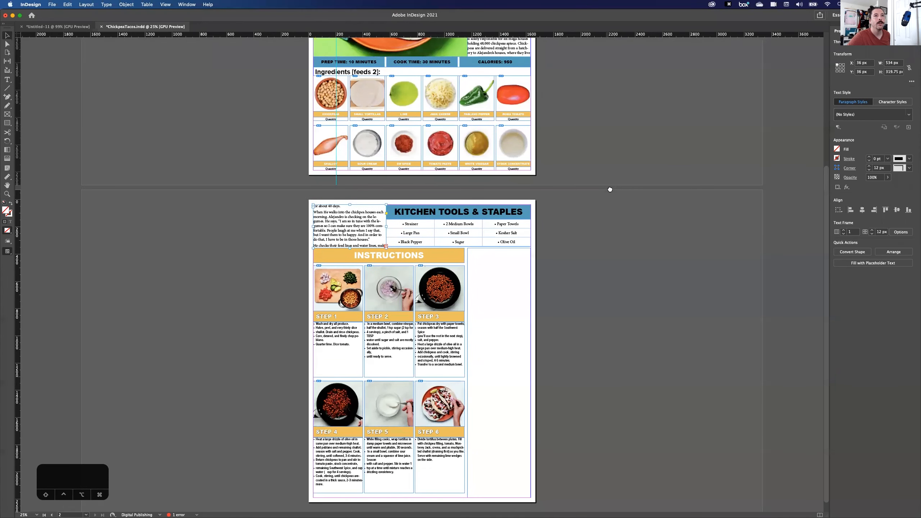
pyautogui.click(386, 246)
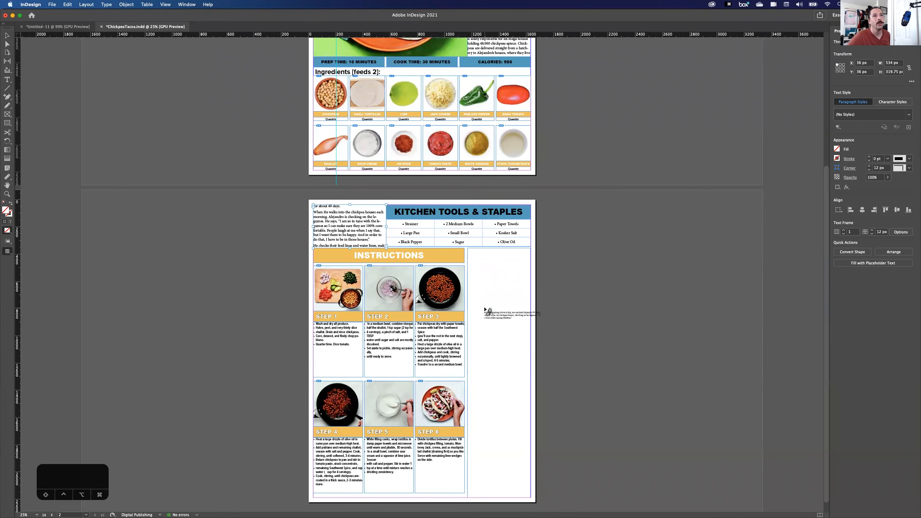
pyautogui.click(485, 310)
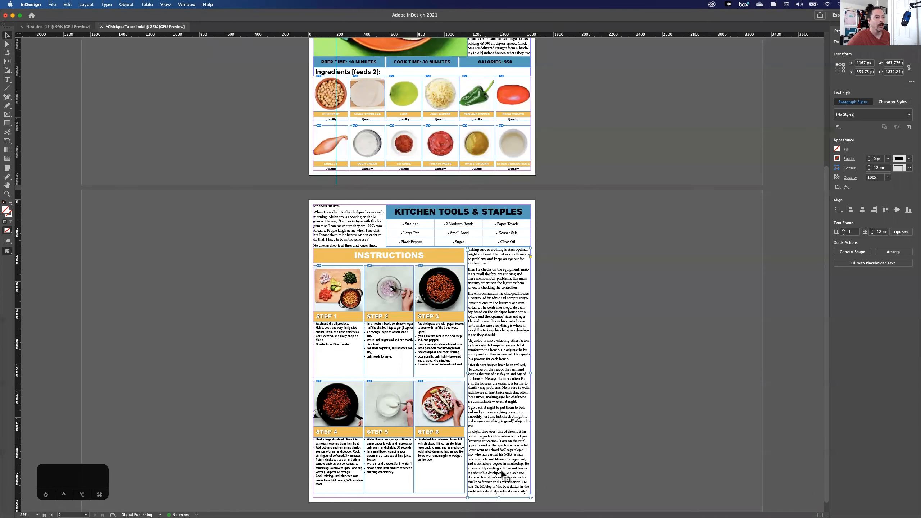
# Step: Try breaking the text thread at the end of the page 1 article frame, and undo the break
pyautogui.click(665, 105)
pyautogui.scroll(3, 664, 105)
pyautogui.click(488, 92)
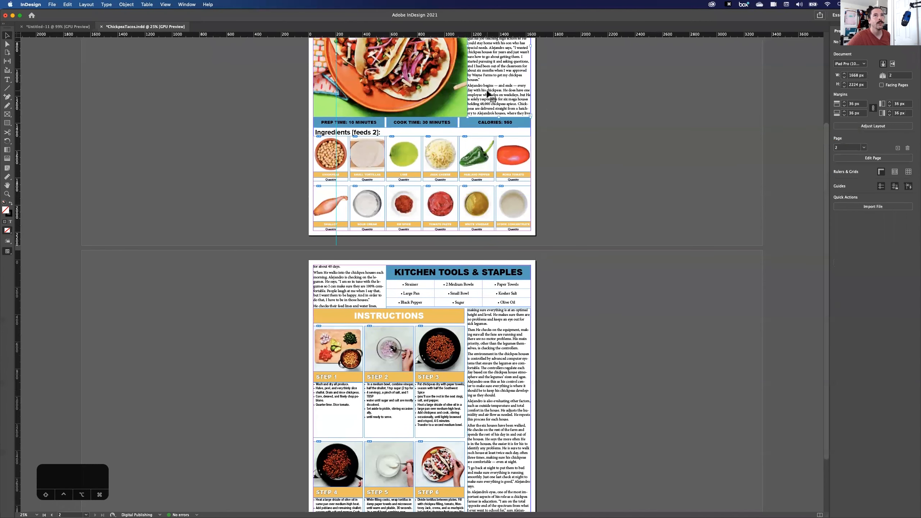
pyautogui.click(530, 115)
pyautogui.click(531, 116)
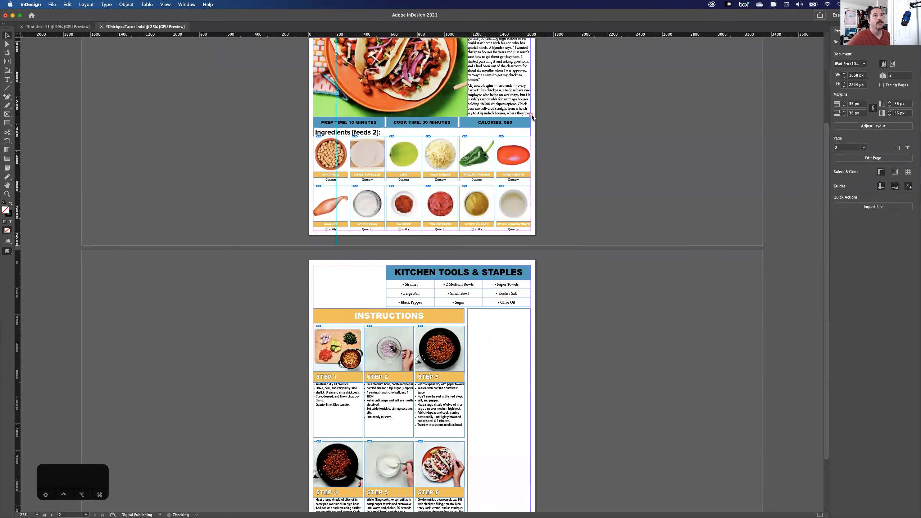
pyautogui.press('super+z')
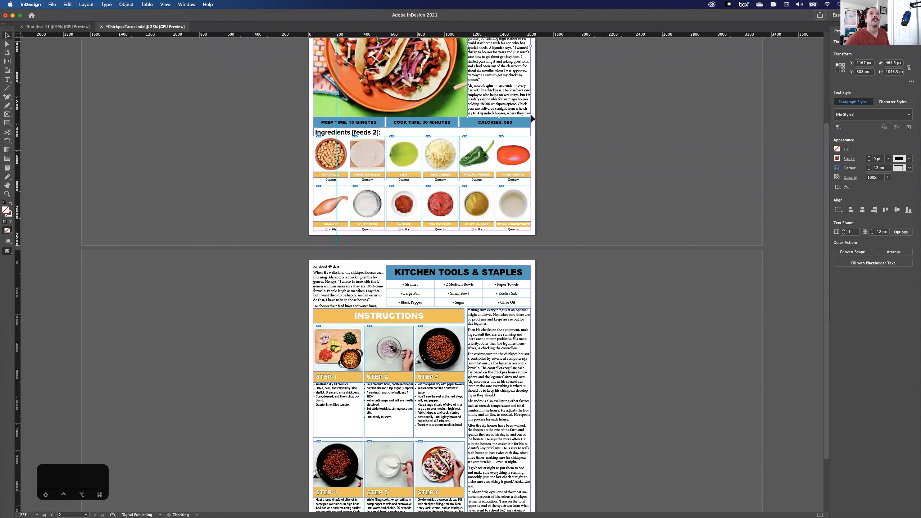
# Step: Undo the threading of the article into both page 2 frames and cancel the loaded text
pyautogui.scroll(-3, 625, 137)
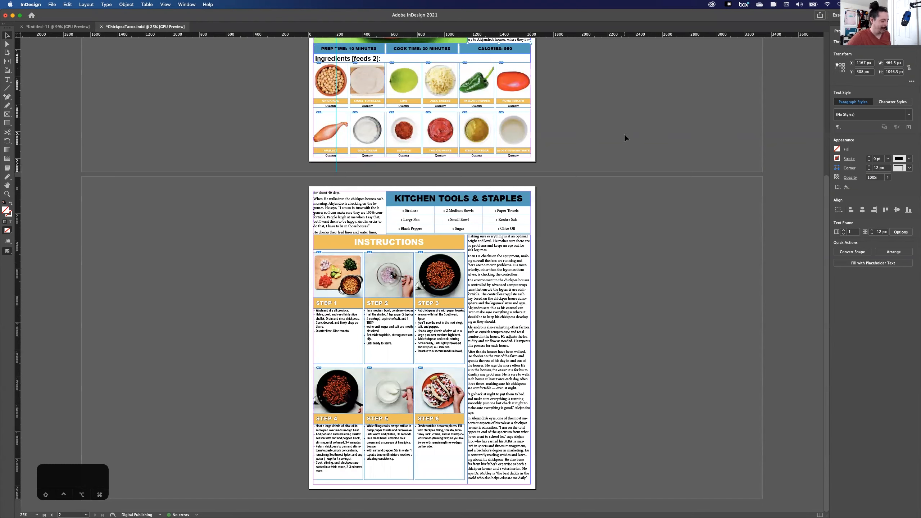
pyautogui.press('super+z')
pyautogui.press('super+z')
pyautogui.press('super+z')
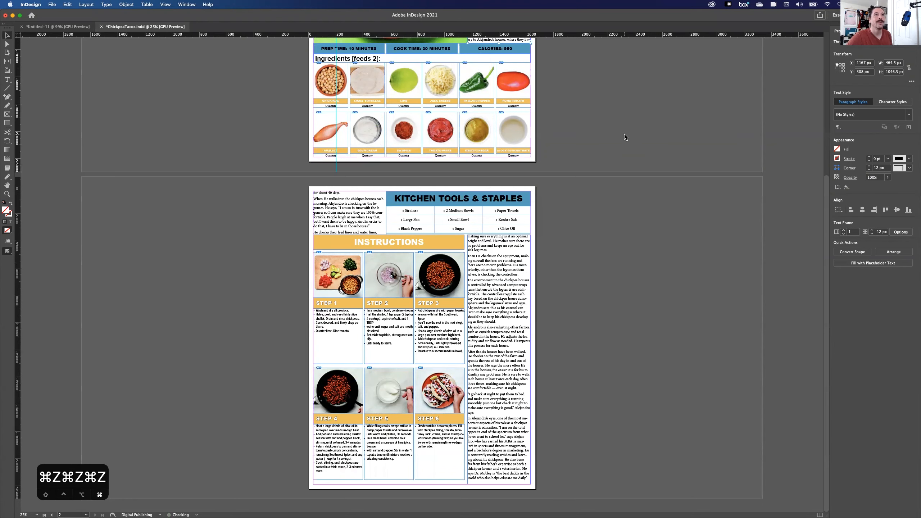
pyautogui.press('super+z')
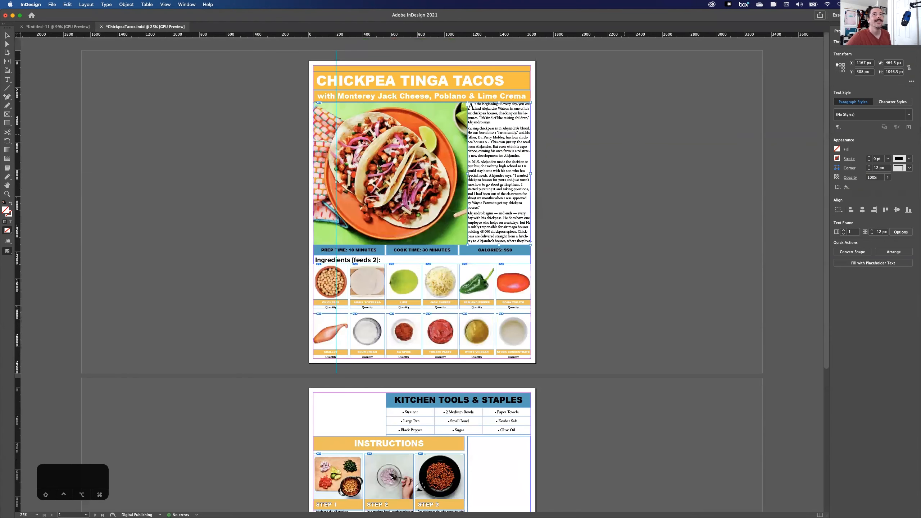
pyautogui.press('Escape')
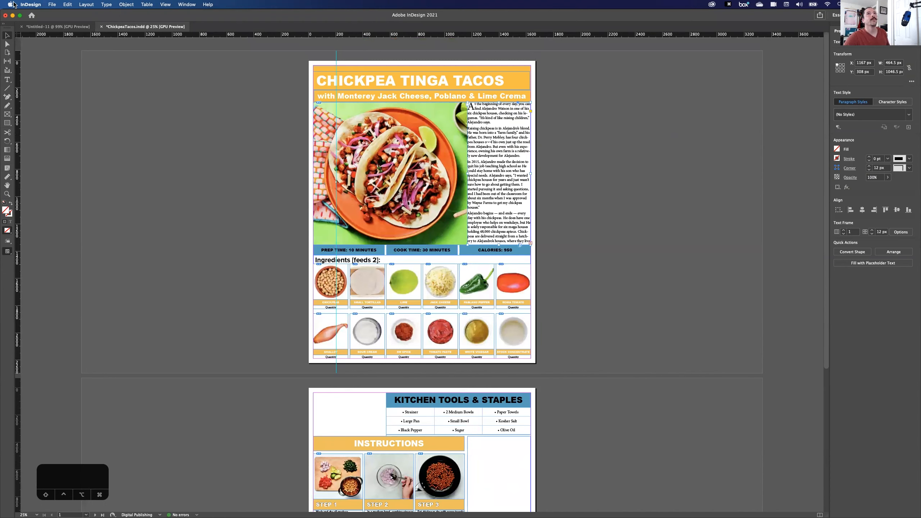
# Step: Thread the article's overset text from page 1 through the frame beside Kitchen Tools & Staples to the tall frame beside Instructions
pyautogui.doubleClick(507, 213)
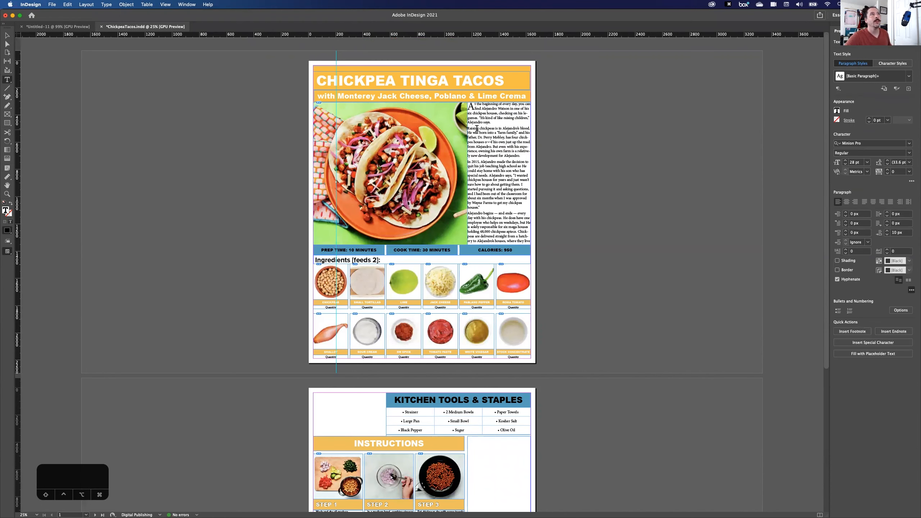
pyautogui.click(7, 38)
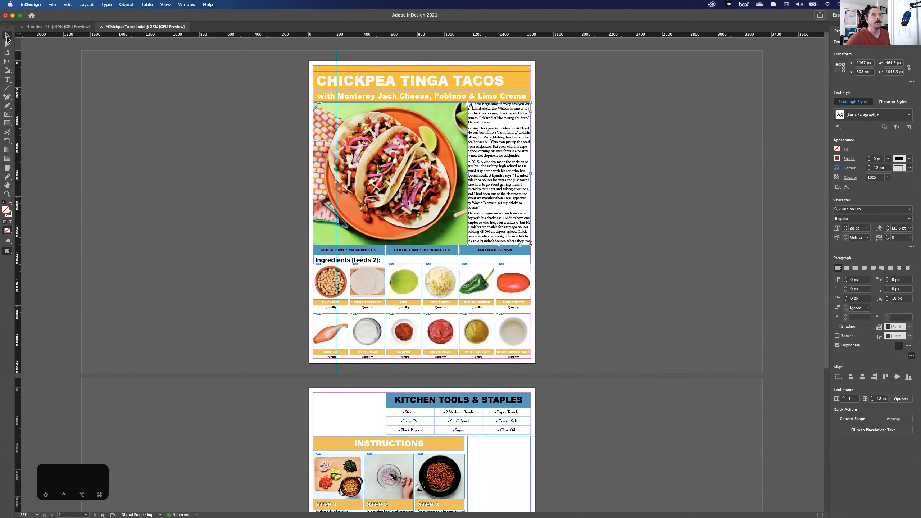
pyautogui.scroll(-1, 167, 196)
pyautogui.click(530, 230)
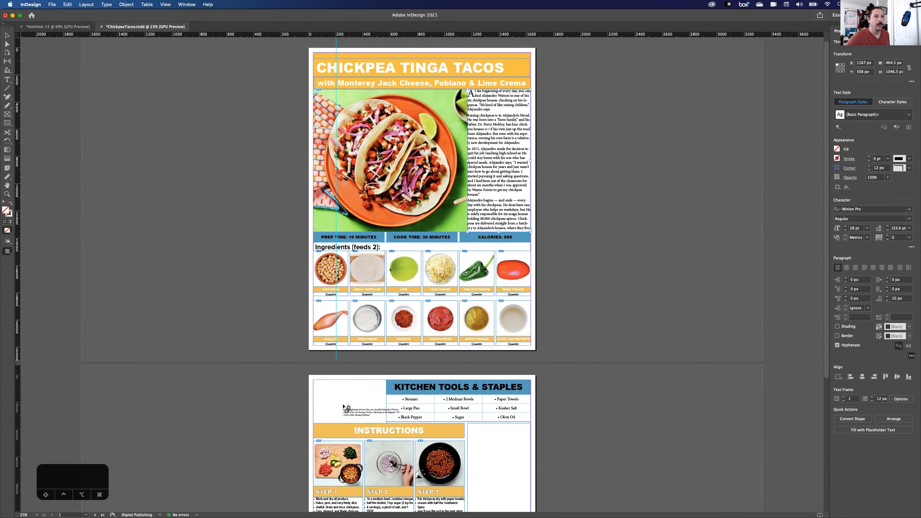
pyautogui.click(345, 407)
pyautogui.click(386, 422)
pyautogui.click(484, 453)
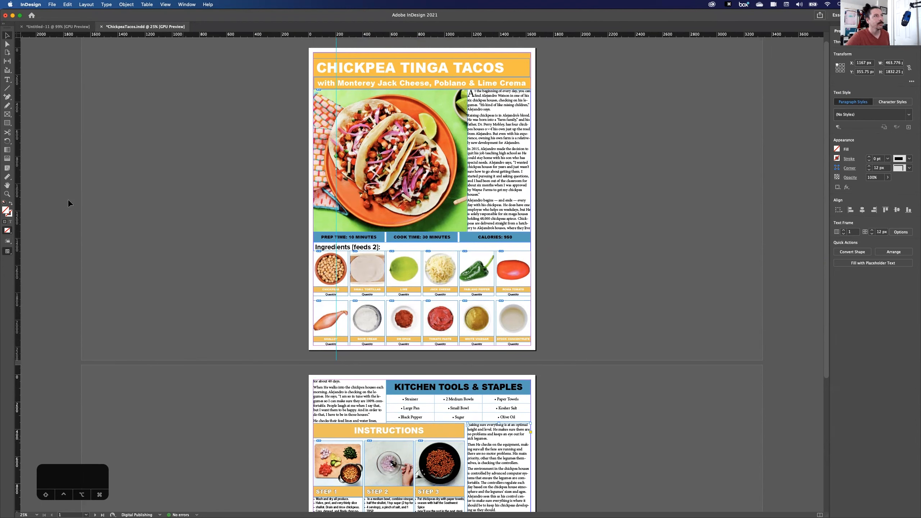
pyautogui.click(284, 245)
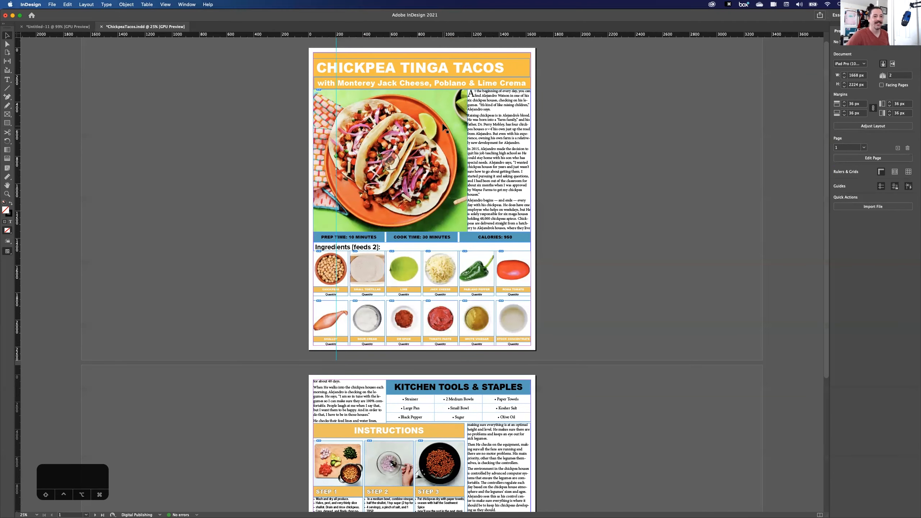
# Step: Examine the drop cap and paragraph spacing of the article beside the taco photo
pyautogui.press('super+equal')
pyautogui.press('super+equal')
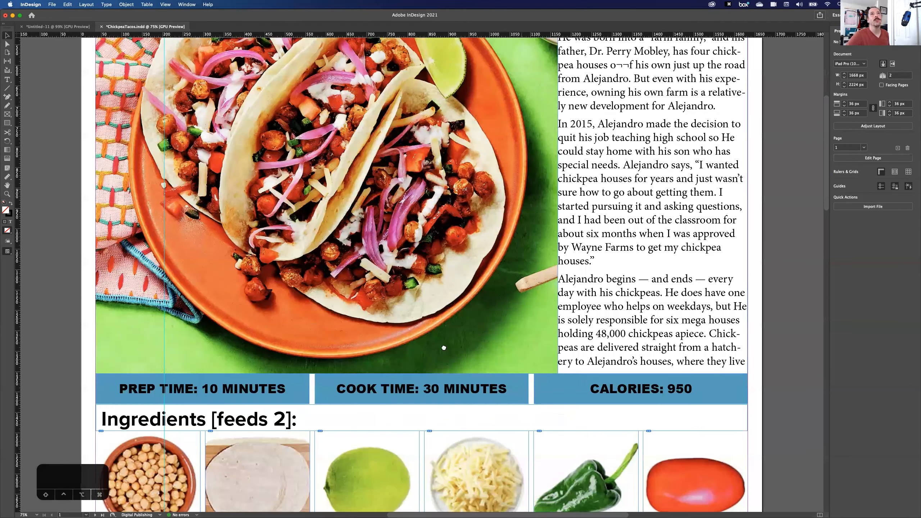
pyautogui.scroll(5, 444, 347)
pyautogui.scroll(-2, 406, 284)
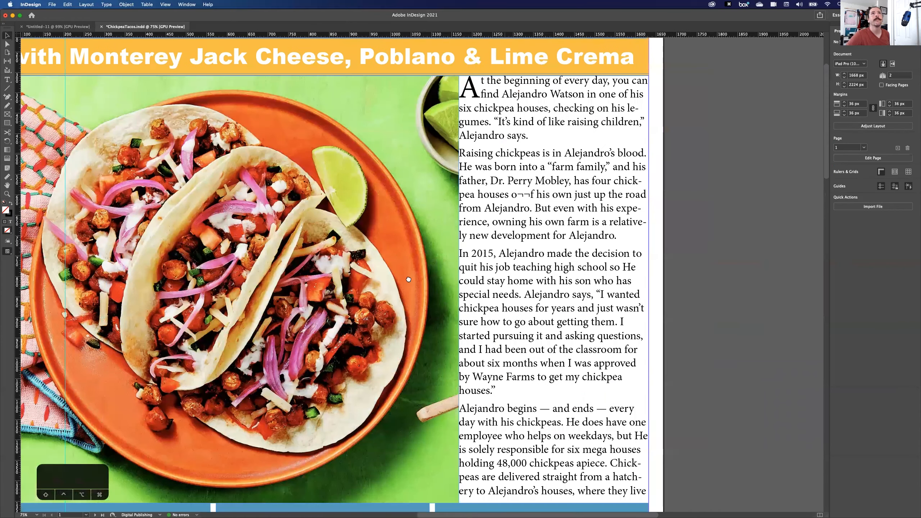
pyautogui.scroll(-2, 456, 249)
pyautogui.hscroll(-2, 456, 250)
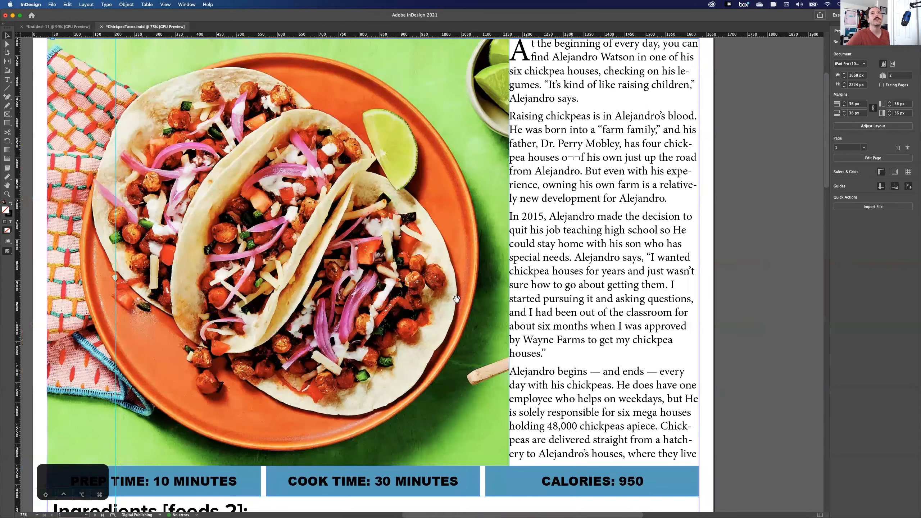
pyautogui.scroll(2, 456, 298)
pyautogui.click(666, 187)
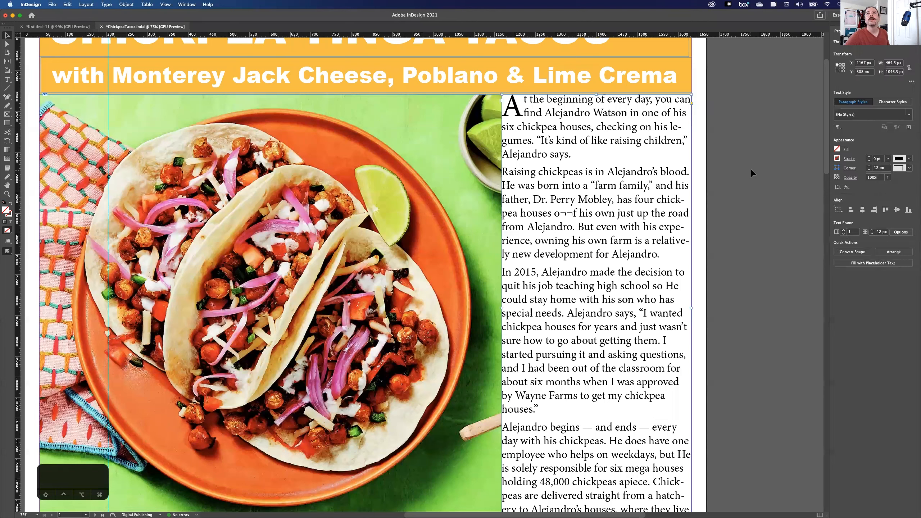
# Step: Try setting the space after the article's second paragraph to 0 px, undo it, and place the cursor in the first paragraph
pyautogui.doubleClick(563, 168)
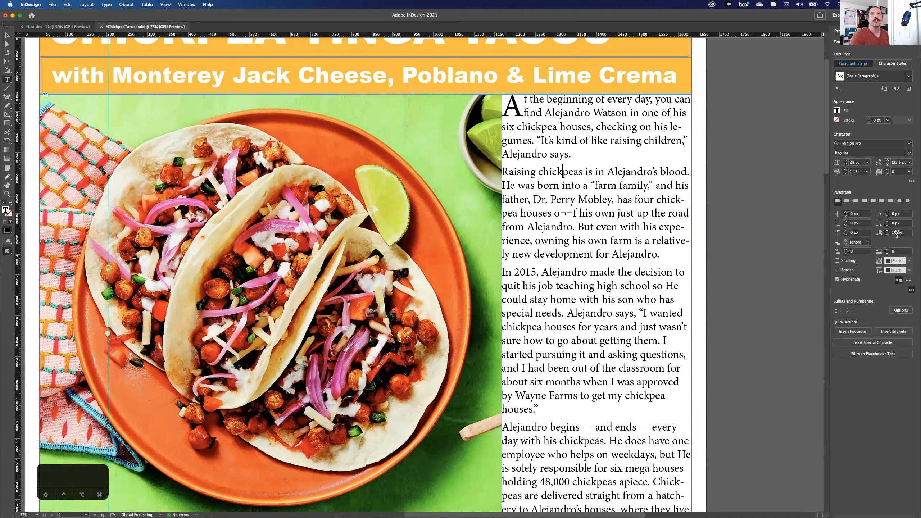
pyautogui.click(897, 234)
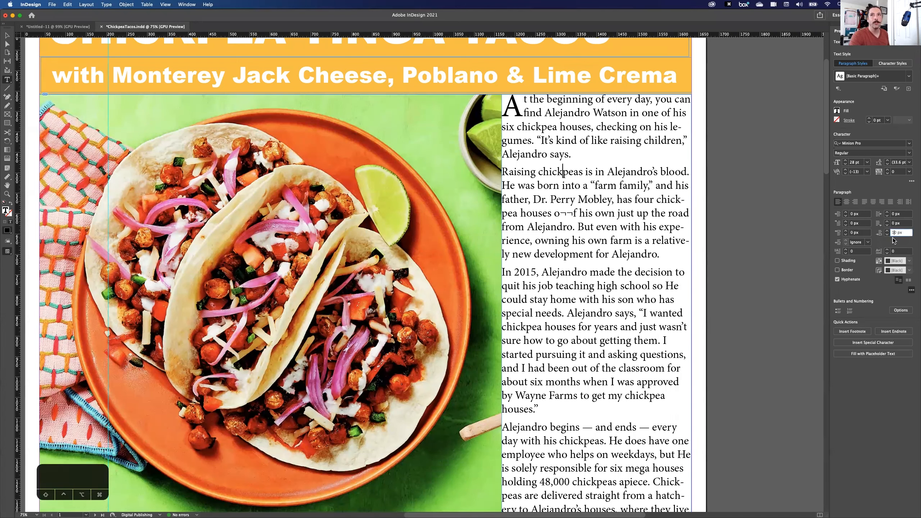
pyautogui.press('BackSpace')
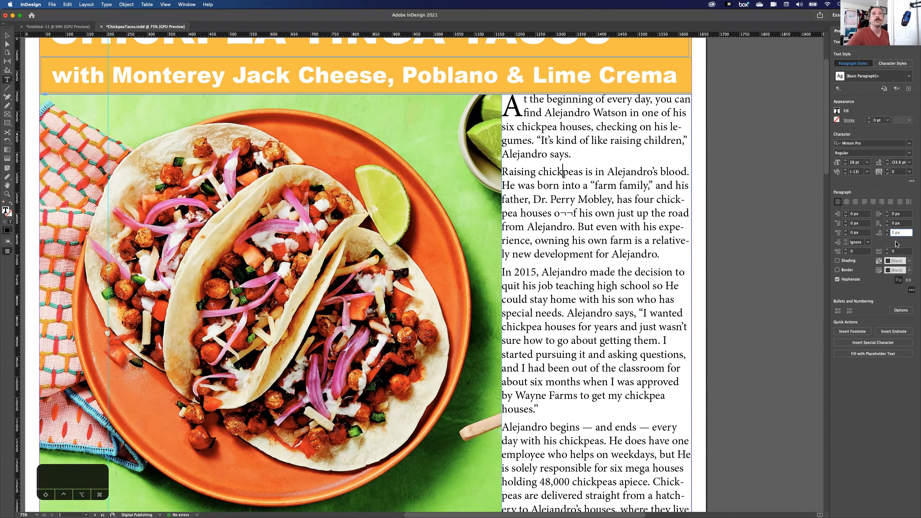
pyautogui.press('Return')
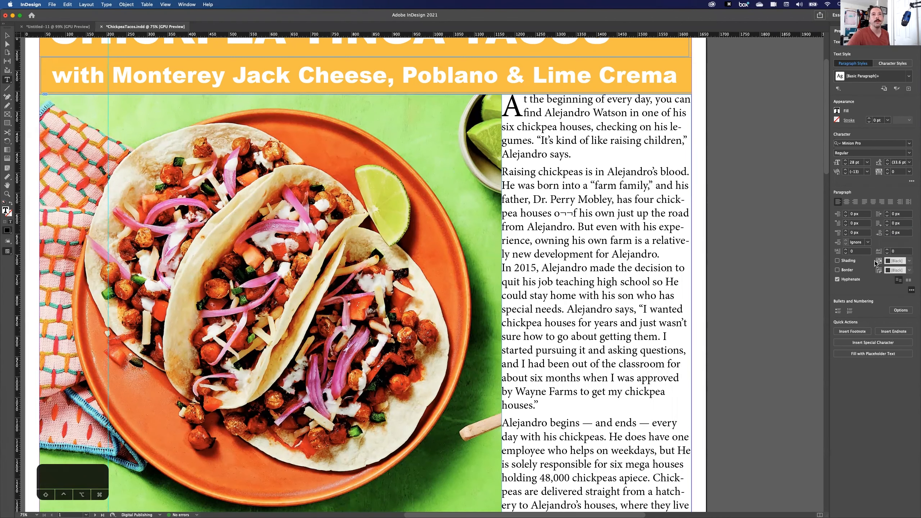
pyautogui.press('super+z')
pyautogui.click(566, 151)
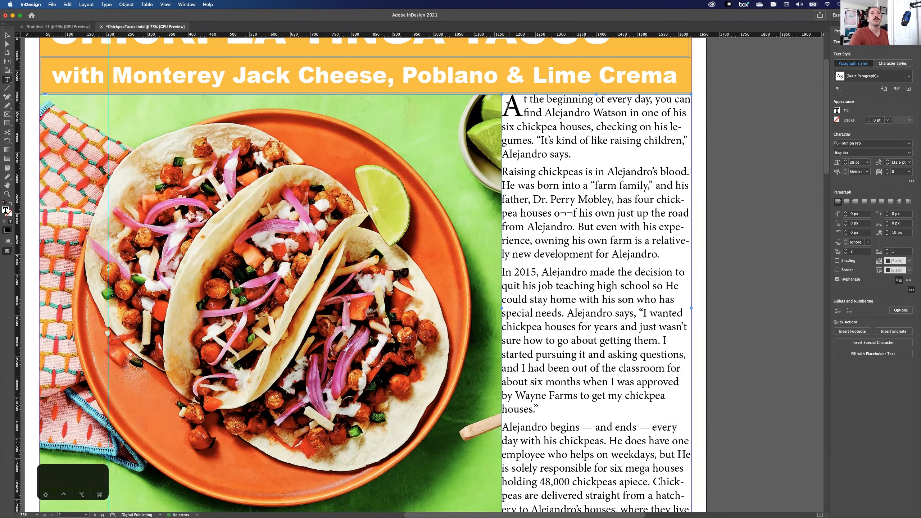
# Step: Select the whole threaded article, try other values for the space after its paragraphs, and return it to 10 px
pyautogui.press('super+a')
pyautogui.scroll(-1, 673, 224)
pyautogui.scroll(-15, 673, 224)
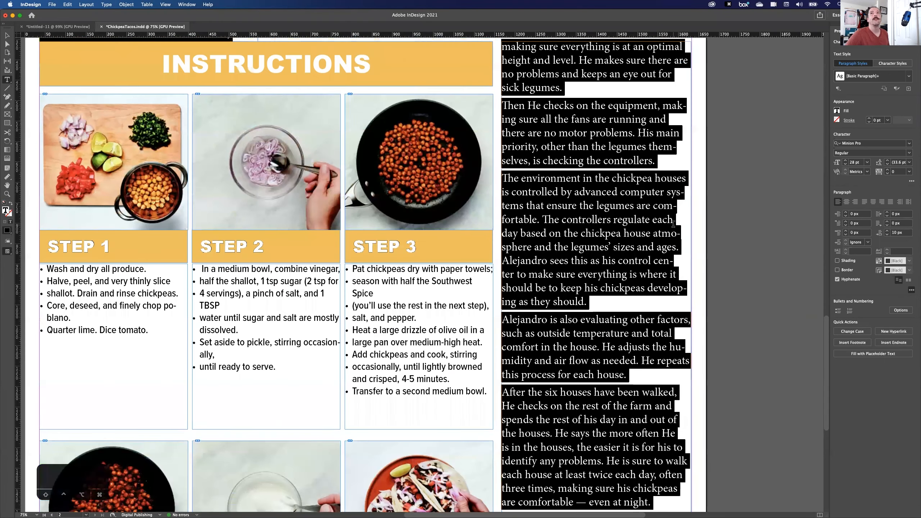
pyautogui.scroll(12, 673, 224)
pyautogui.scroll(10, 673, 224)
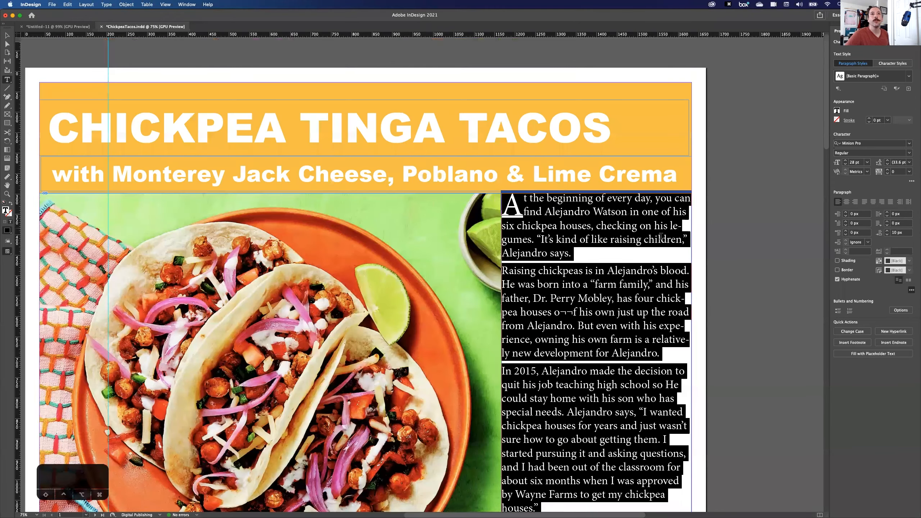
pyautogui.scroll(-5, 526, 245)
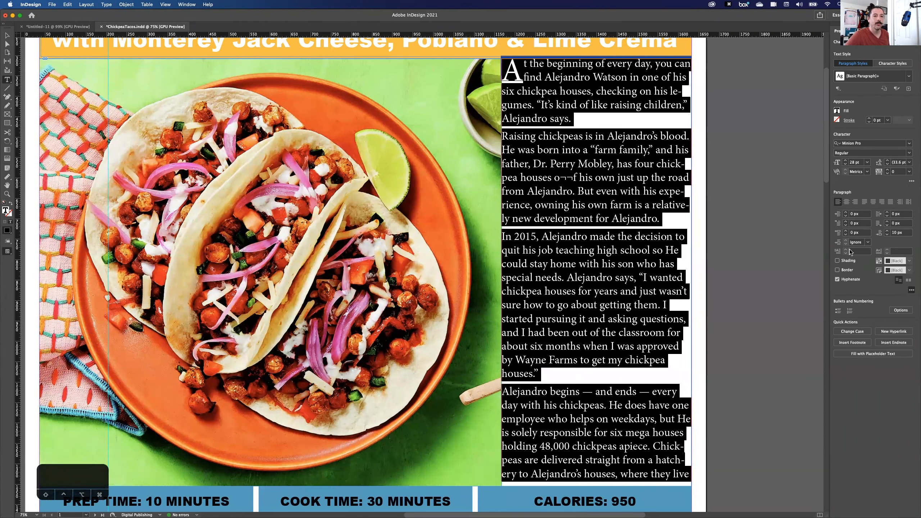
pyautogui.click(887, 234)
pyautogui.click(887, 235)
pyautogui.click(887, 235)
pyautogui.click(888, 234)
pyautogui.click(888, 231)
pyautogui.click(887, 231)
pyautogui.click(888, 231)
pyautogui.click(887, 231)
pyautogui.click(887, 231)
pyautogui.click(887, 231)
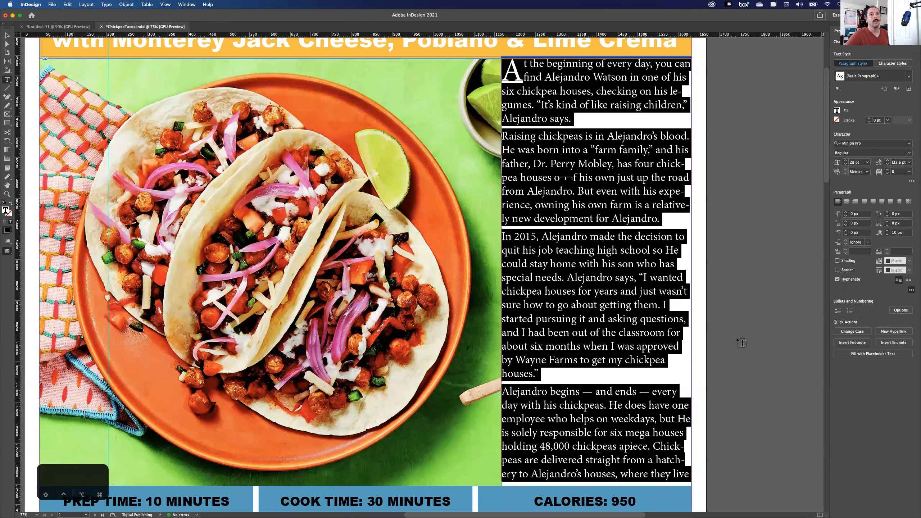
# Step: Narrow the taco photo's frame to 1121 px wide, leaving a small gap between the photo and the article
pyautogui.scroll(-10, 727, 317)
pyautogui.scroll(-9, 727, 318)
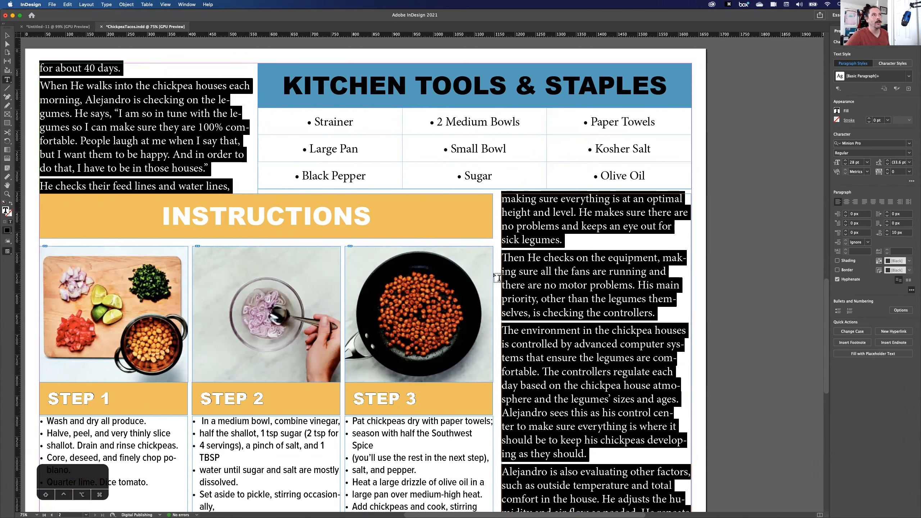
pyautogui.scroll(2, 591, 295)
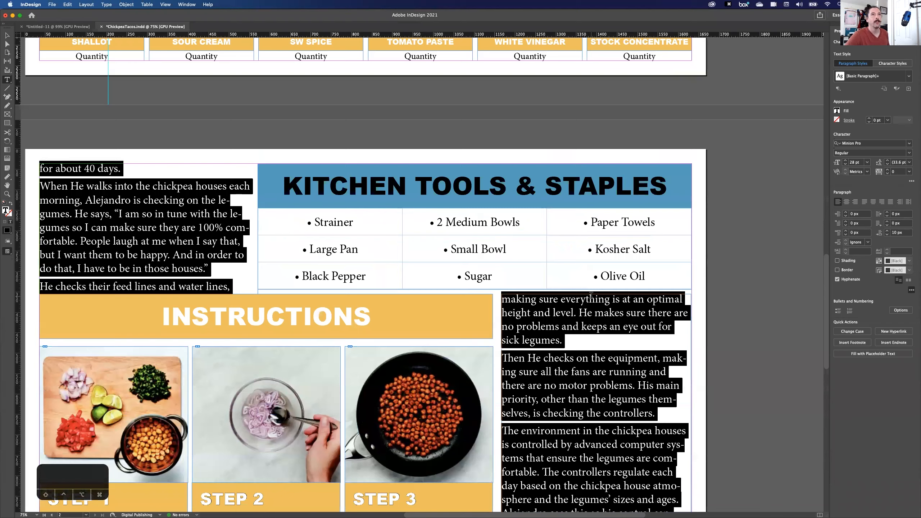
pyautogui.scroll(15, 223, 117)
pyautogui.click(10, 35)
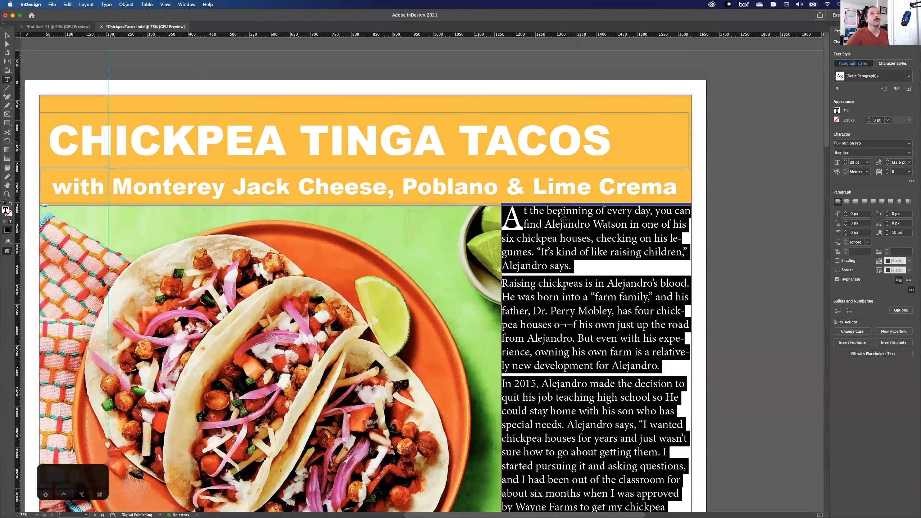
pyautogui.scroll(-1, 564, 217)
pyautogui.scroll(-2, 343, 249)
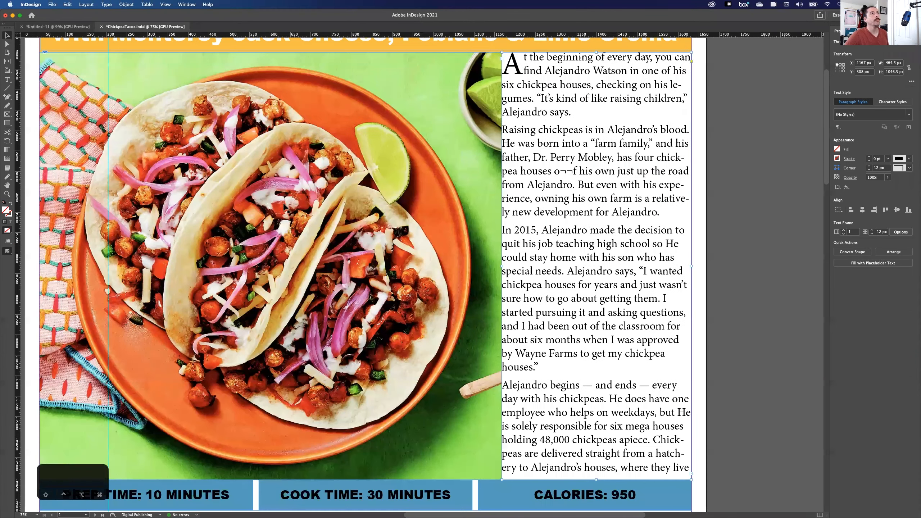
pyautogui.click(497, 268)
pyautogui.moveTo(501, 267); pyautogui.dragTo(498, 267)
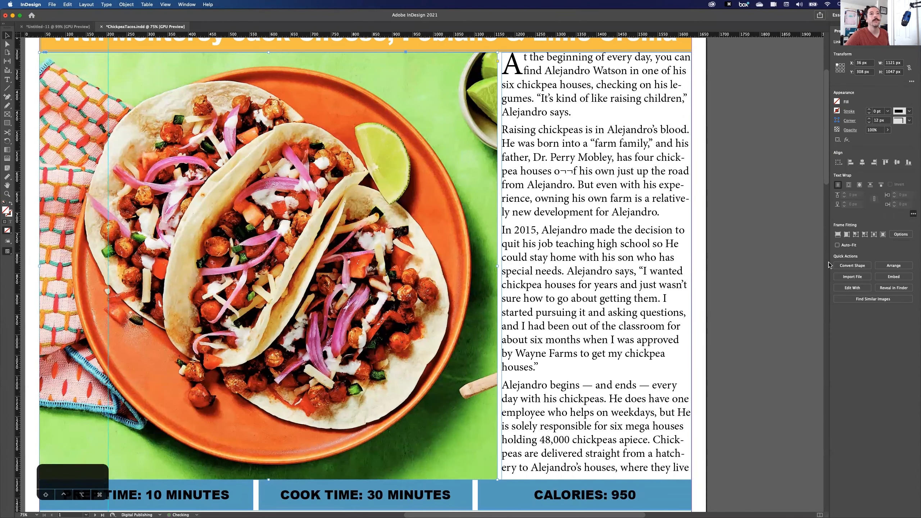
pyautogui.scroll(1, 827, 265)
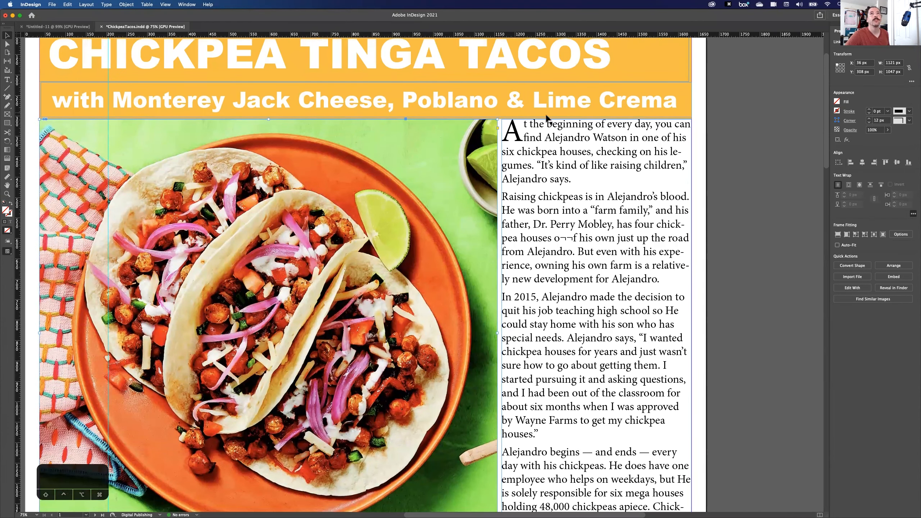
# Step: Examine the article's flow and the overall layout across both pages of the recipe
pyautogui.click(570, 166)
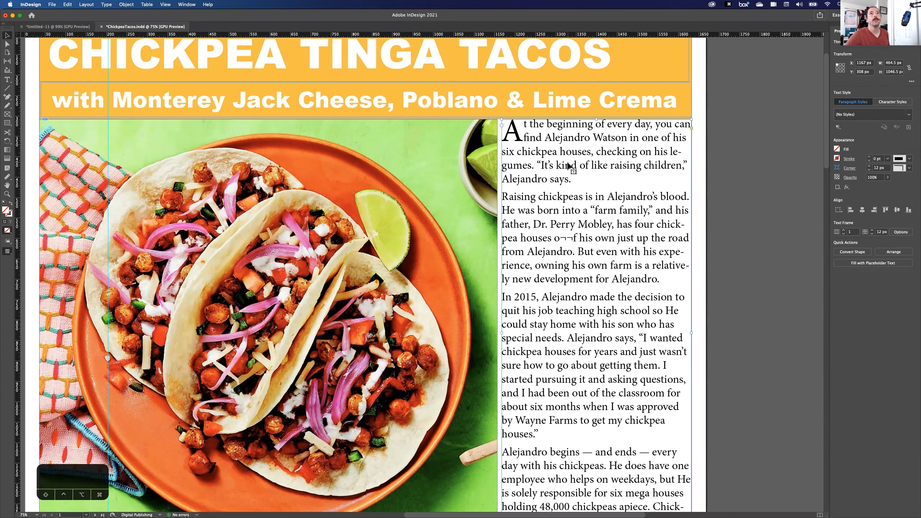
pyautogui.scroll(-20, 798, 236)
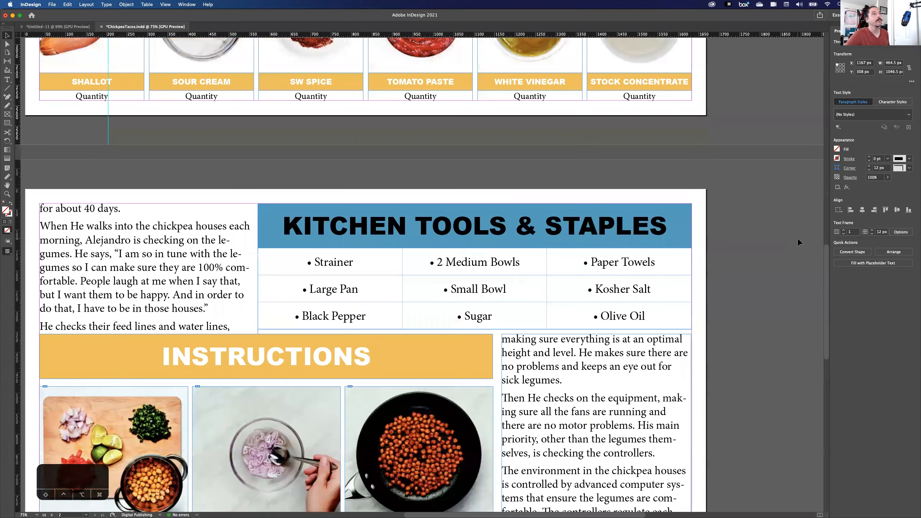
pyautogui.scroll(-5, 798, 238)
pyautogui.scroll(-4, 795, 247)
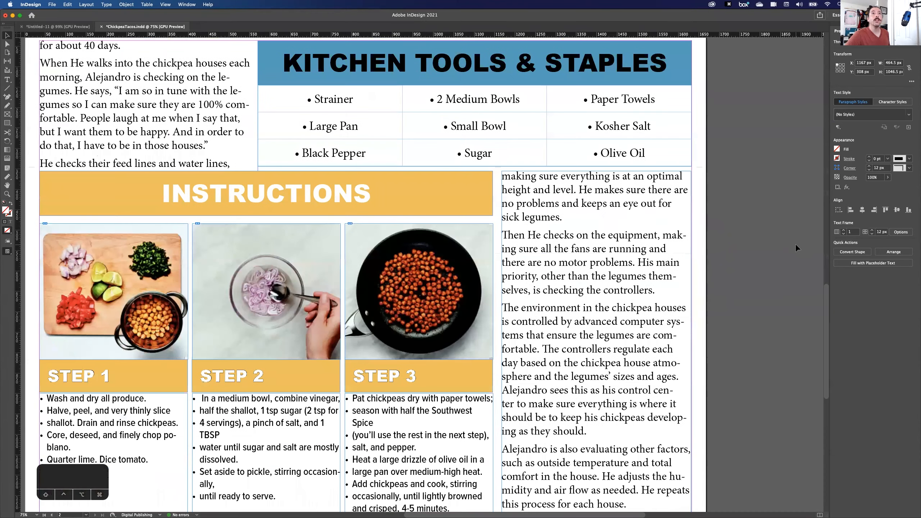
pyautogui.scroll(-20, 795, 244)
pyautogui.press('super+0')
pyautogui.press('super+minus')
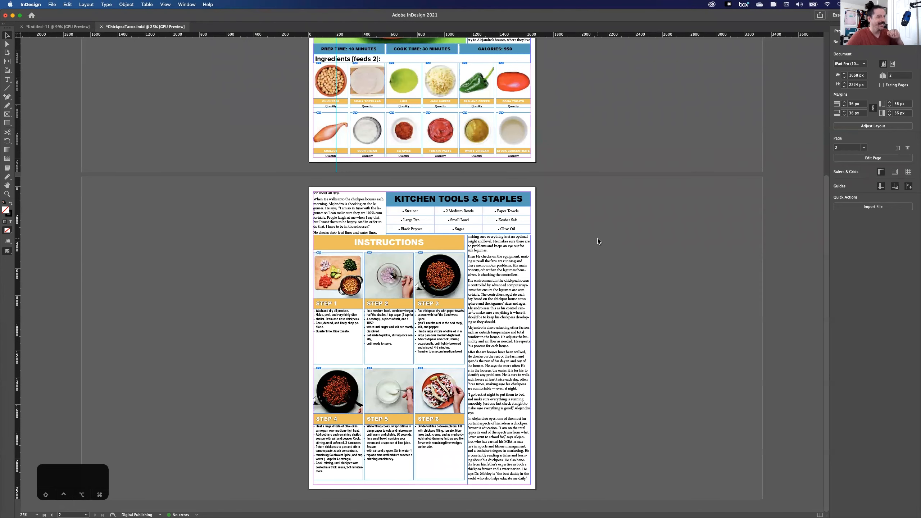
pyautogui.scroll(5, 701, 189)
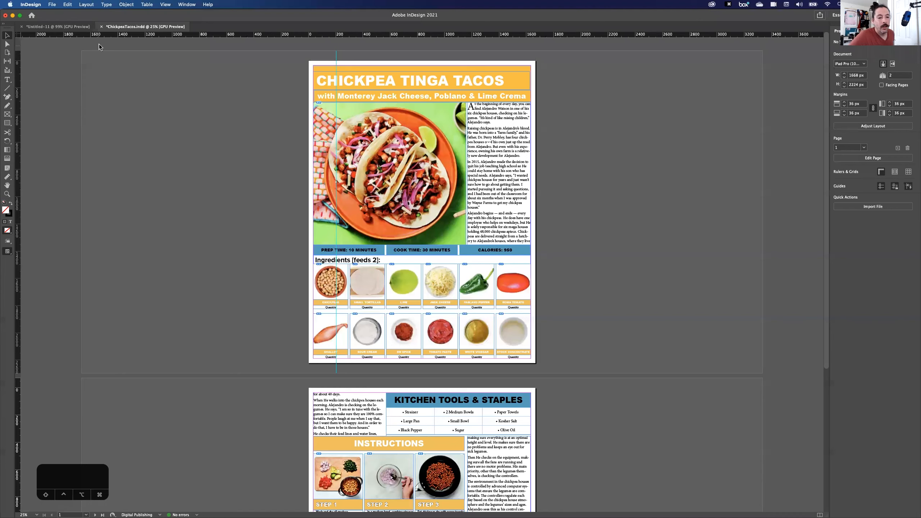
pyautogui.scroll(-1, 540, 256)
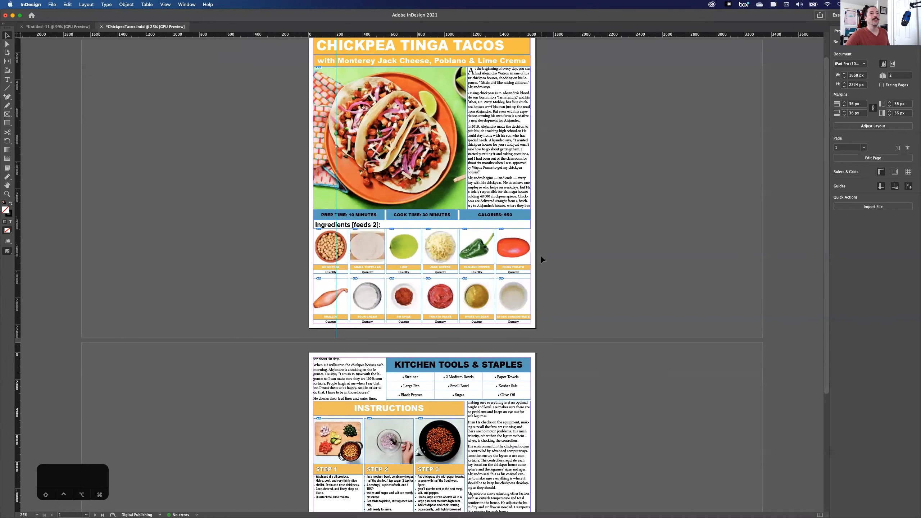
pyautogui.scroll(1, 541, 255)
pyautogui.press('super+equal')
pyautogui.press('super+equal')
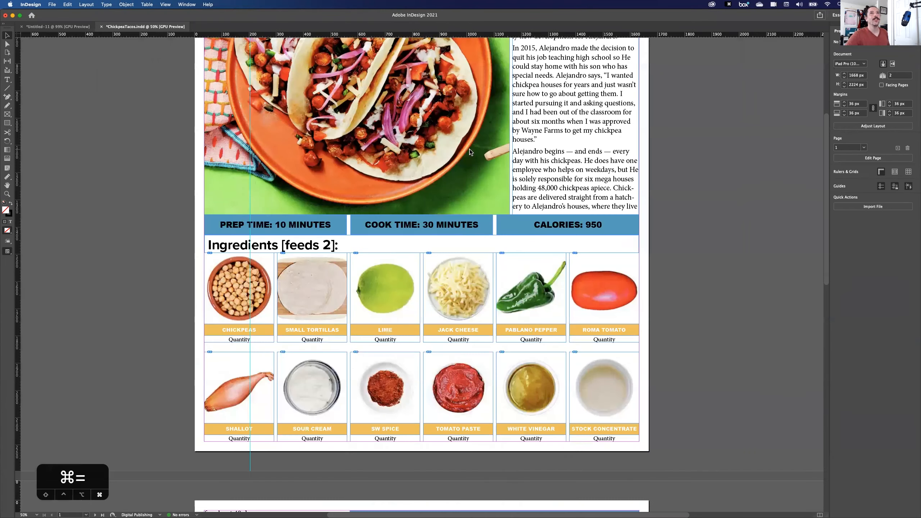
pyautogui.press('super+equal')
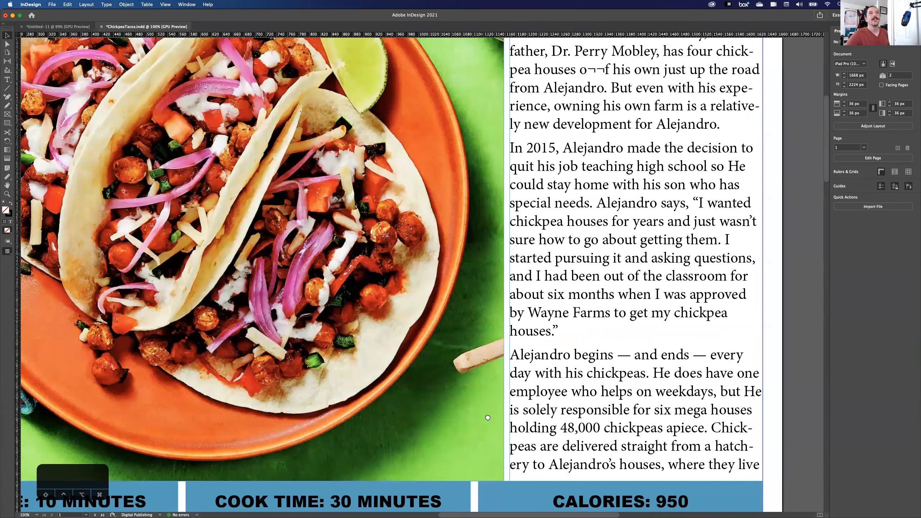
# Step: Try removing the first paragraph's drop cap and dropping two characters, returning it to 2 lines and 1 character
pyautogui.scroll(10, 468, 279)
pyautogui.click(463, 272)
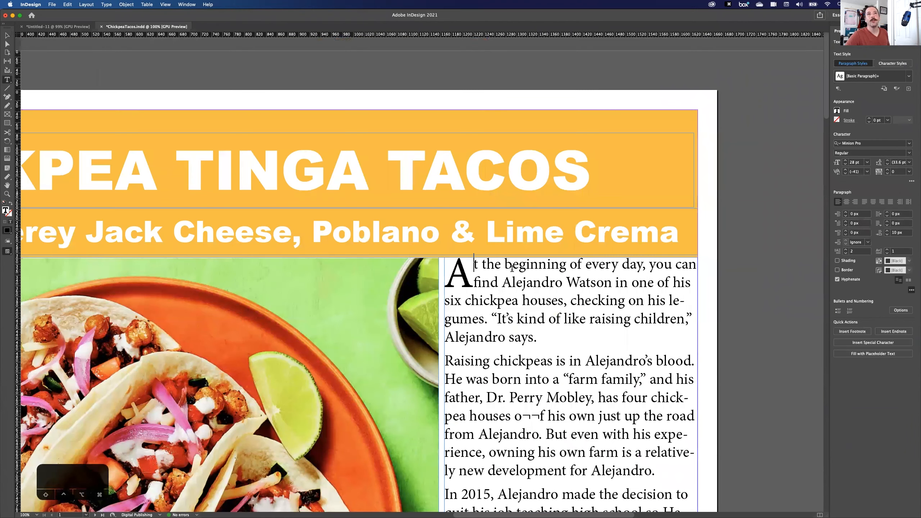
pyautogui.click(457, 267)
pyautogui.click(846, 253)
pyautogui.click(845, 253)
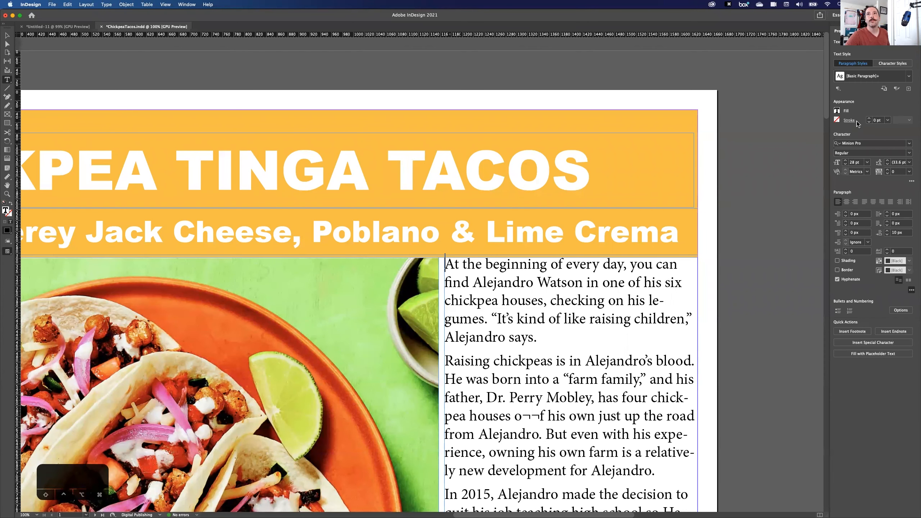
pyautogui.click(845, 249)
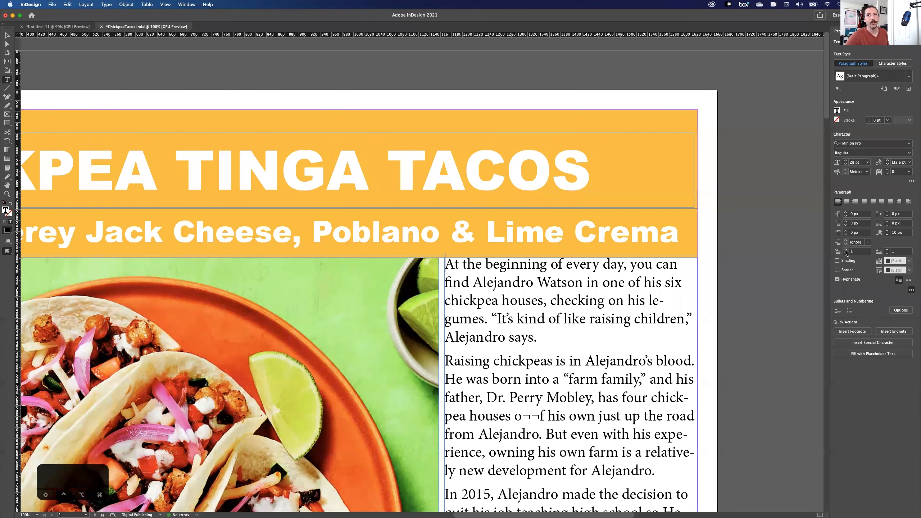
pyautogui.click(846, 250)
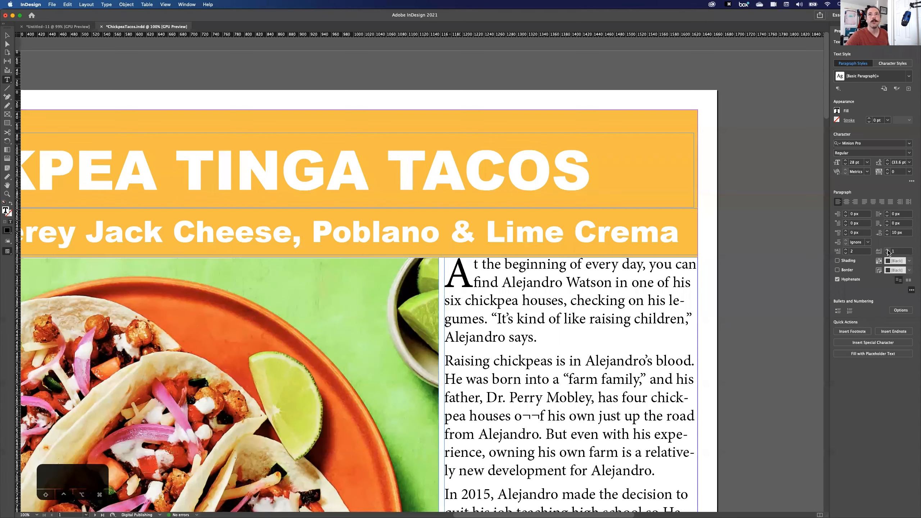
pyautogui.click(887, 250)
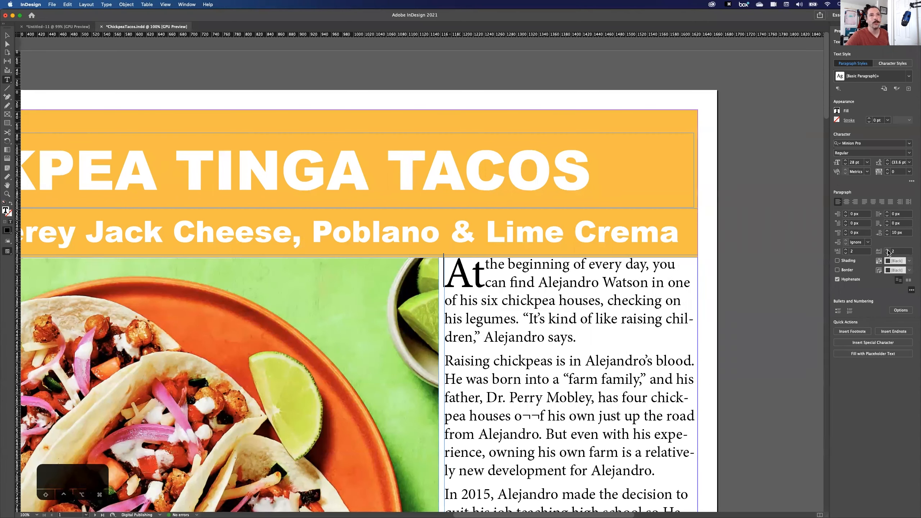
pyautogui.click(888, 254)
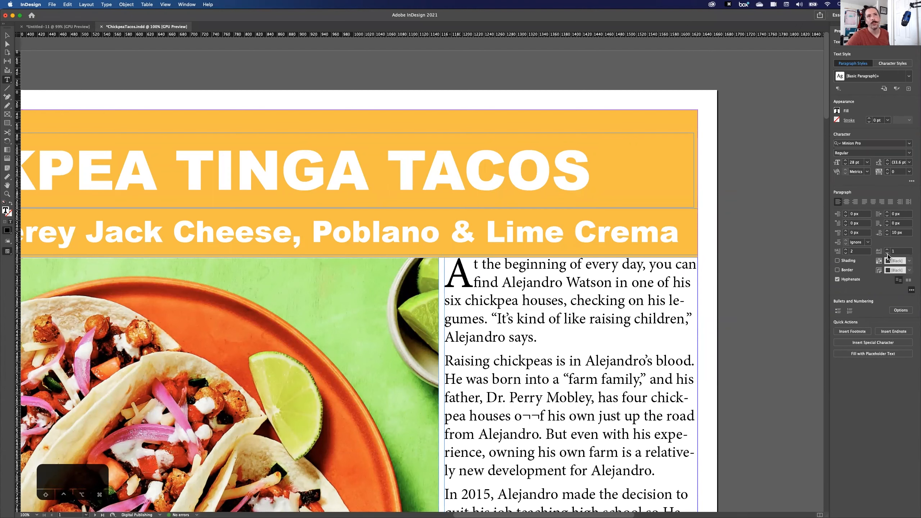
# Step: Set the drop cap of the article's first paragraph to 5 lines deep and select the article's frame
pyautogui.click(846, 250)
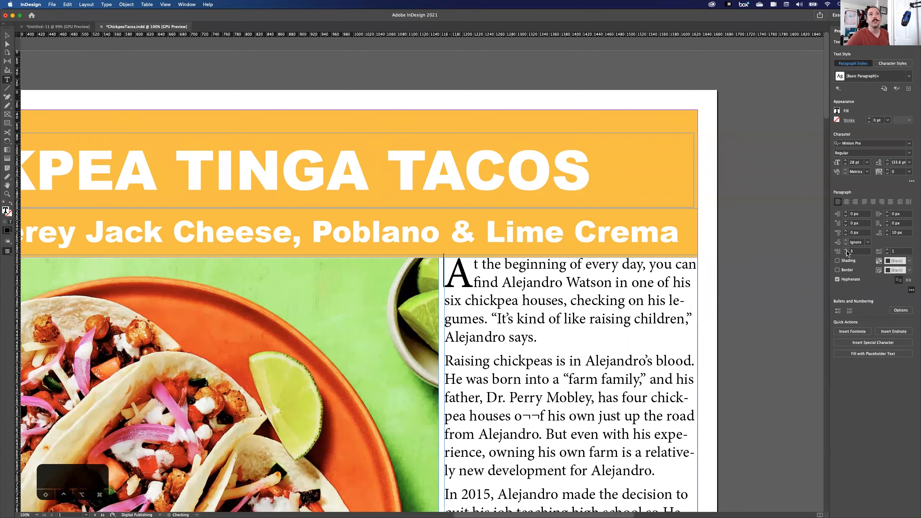
pyautogui.click(846, 250)
pyautogui.click(846, 250)
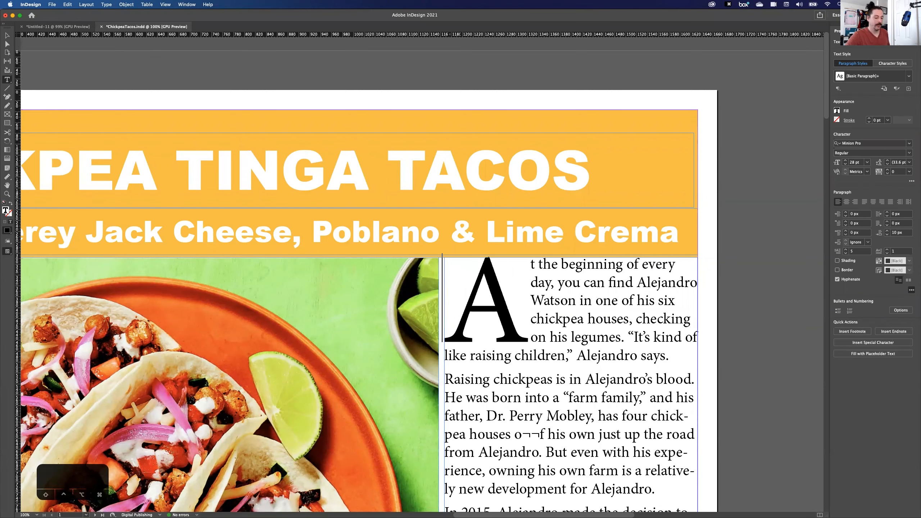
pyautogui.press('super+0')
pyautogui.click(8, 36)
pyautogui.scroll(3, 610, 228)
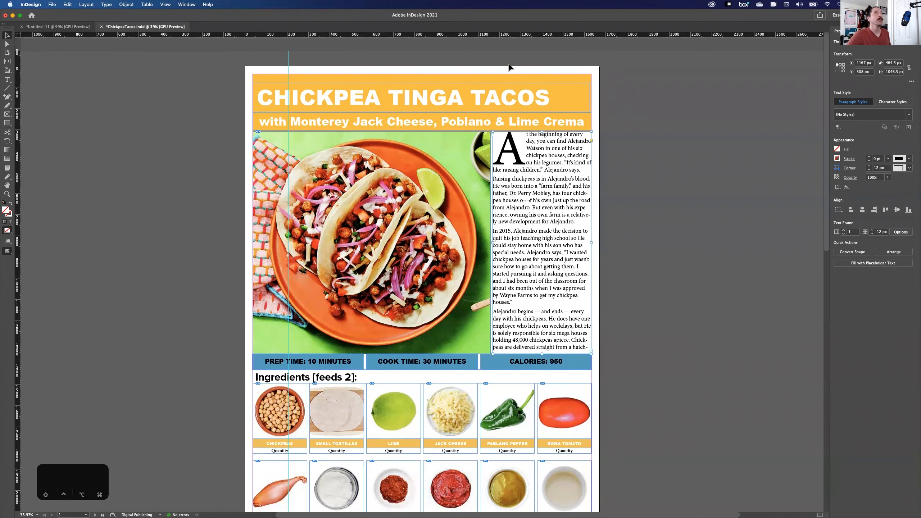
# Step: Export the document as a PDF with the [Smallest File Size] preset to the Chickpea Tinga Tacos folder, under a name starting with ChickpeaTacos_
pyautogui.click(820, 16)
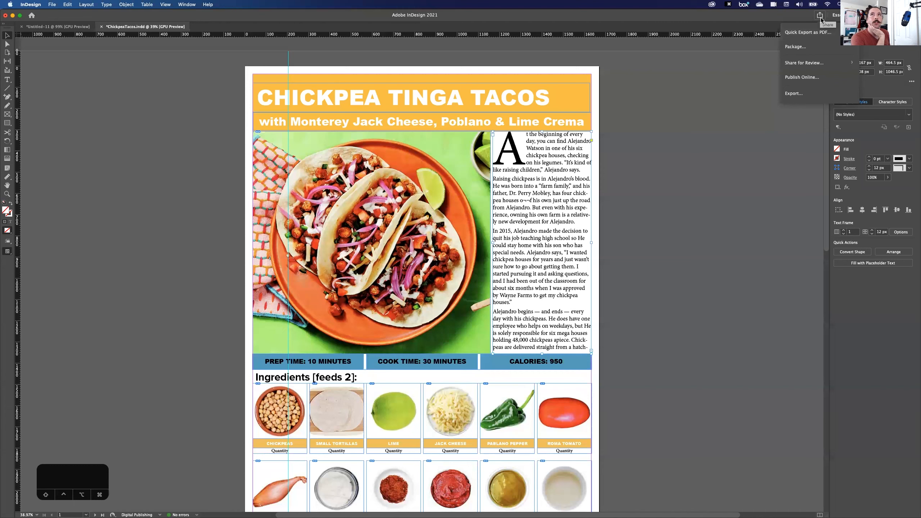
pyautogui.click(806, 33)
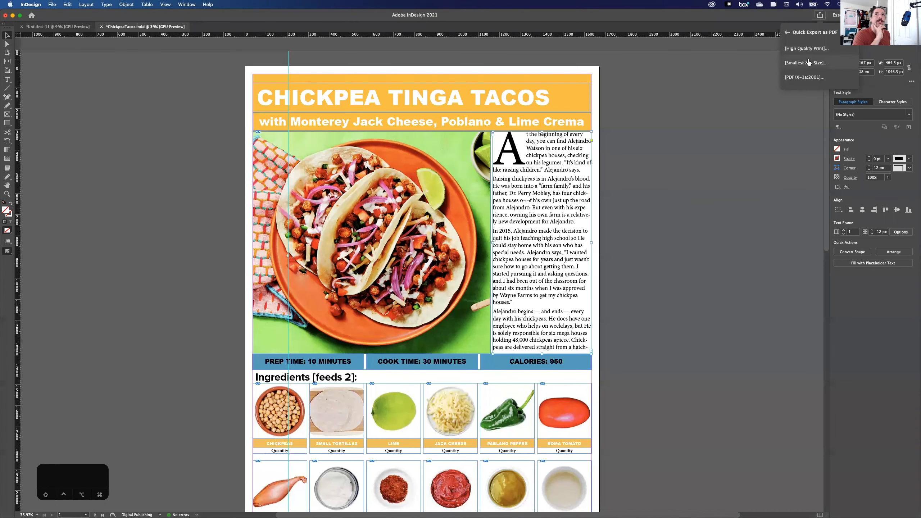
pyautogui.click(808, 62)
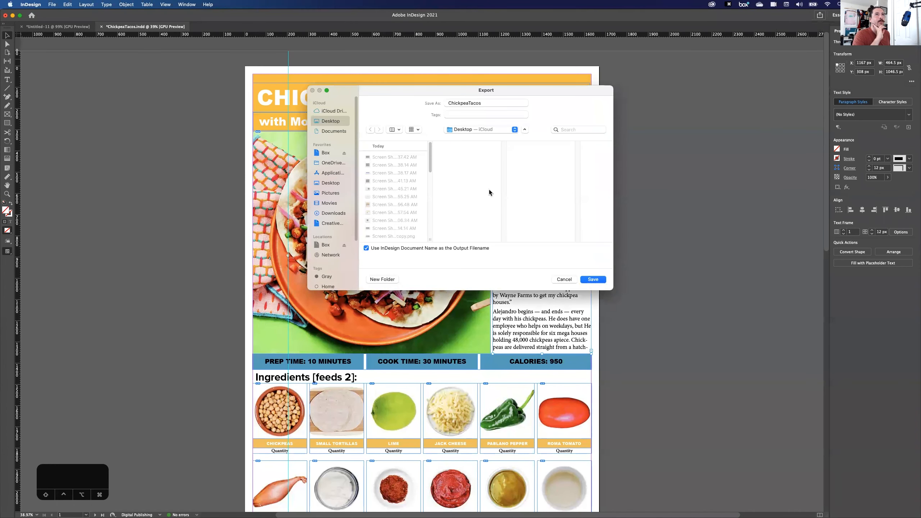
pyautogui.click(465, 130)
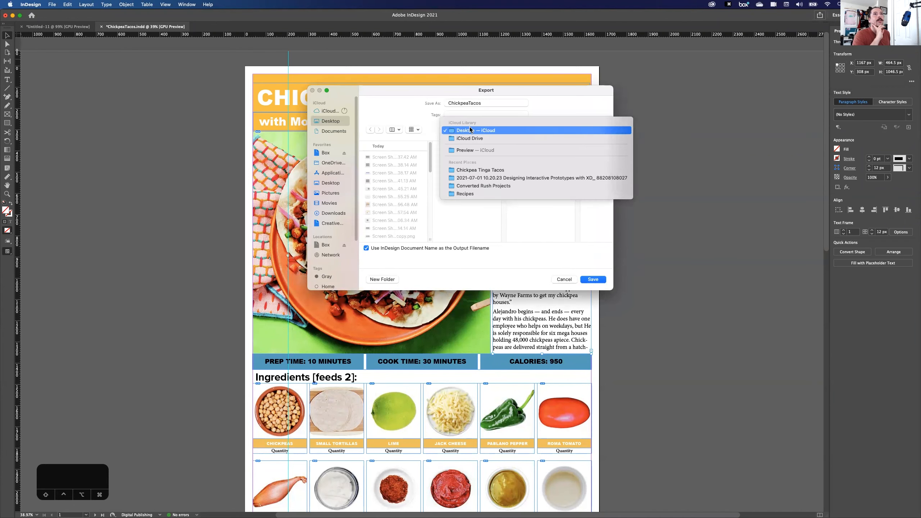
pyautogui.click(506, 170)
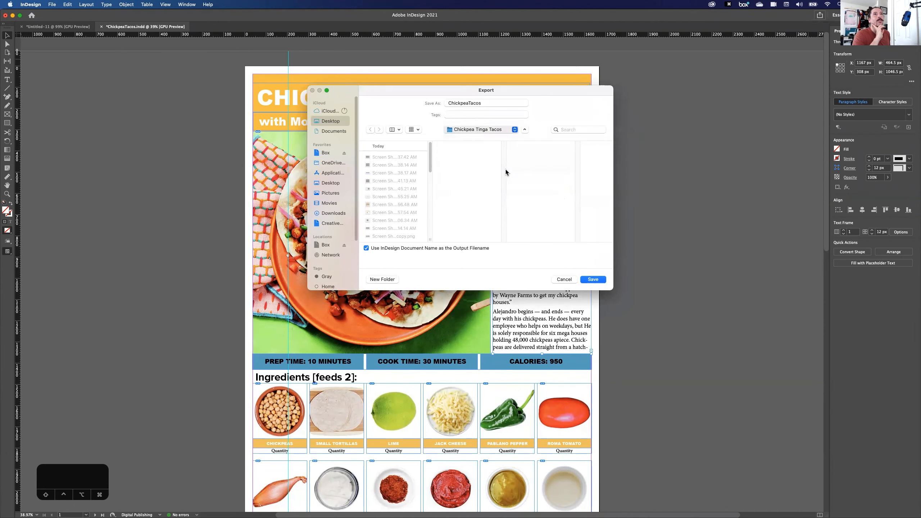
pyautogui.click(491, 102)
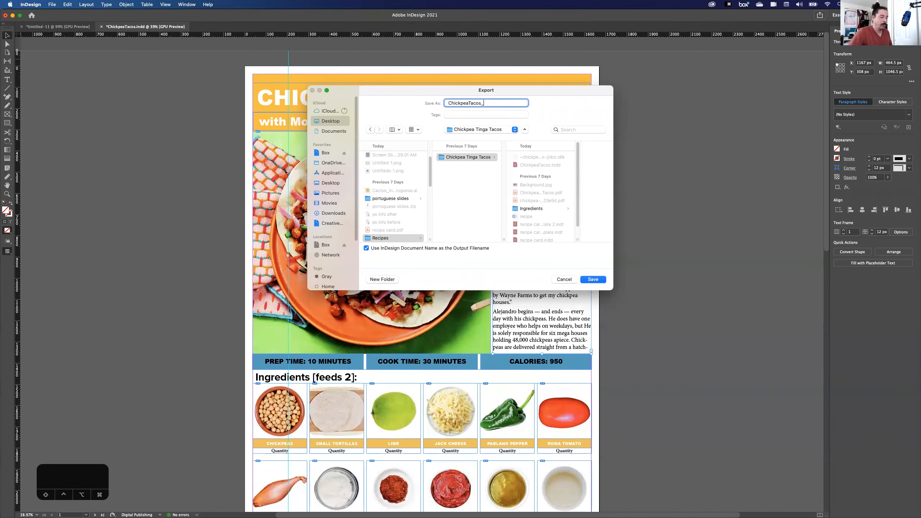
pyautogui.press('Return')
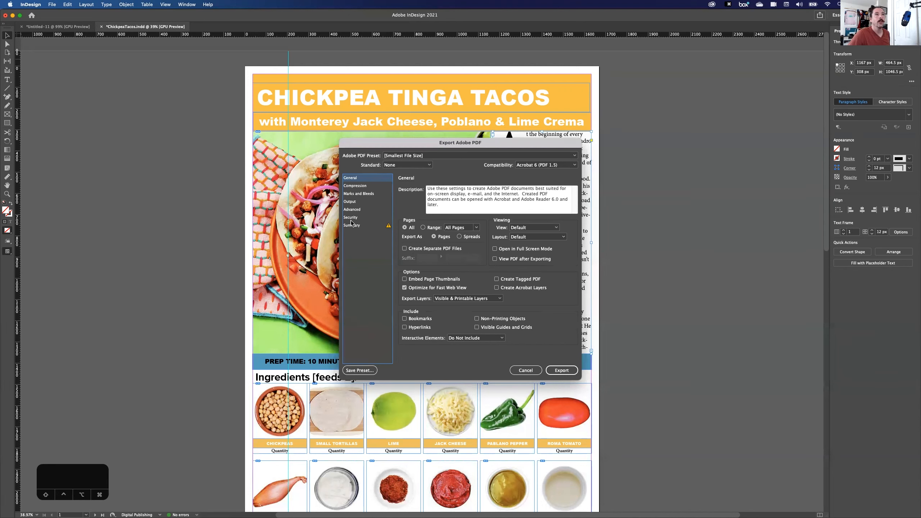
pyautogui.click(561, 370)
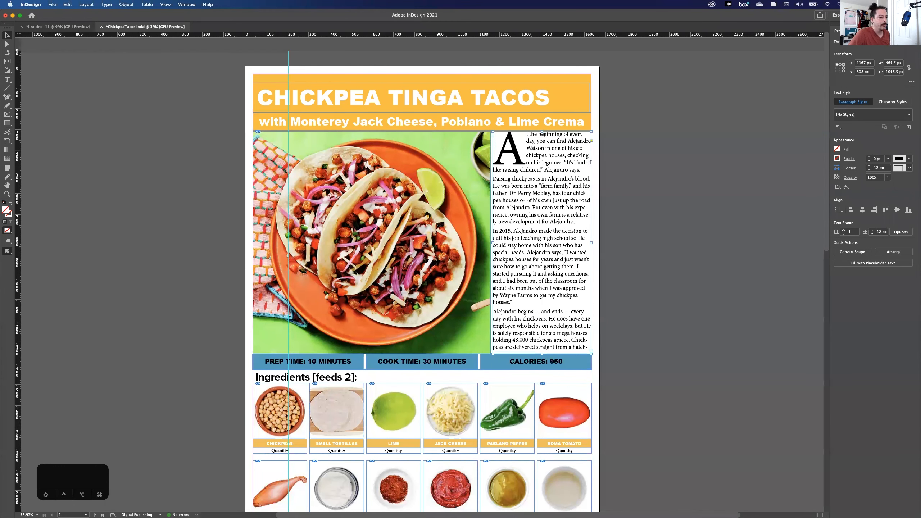
# Step: Open the exported ChickpeaTacos_small.pdf from the Chickpea Tinga Tacos folder in Acrobat and examine both pages and the selectability of the step text
pyautogui.press('super+Tab')
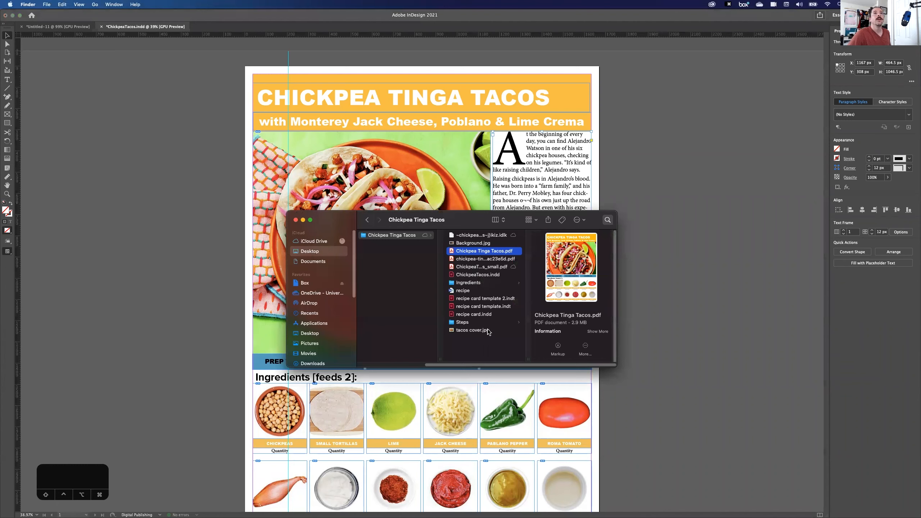
pyautogui.click(500, 267)
pyautogui.doubleClick(496, 268)
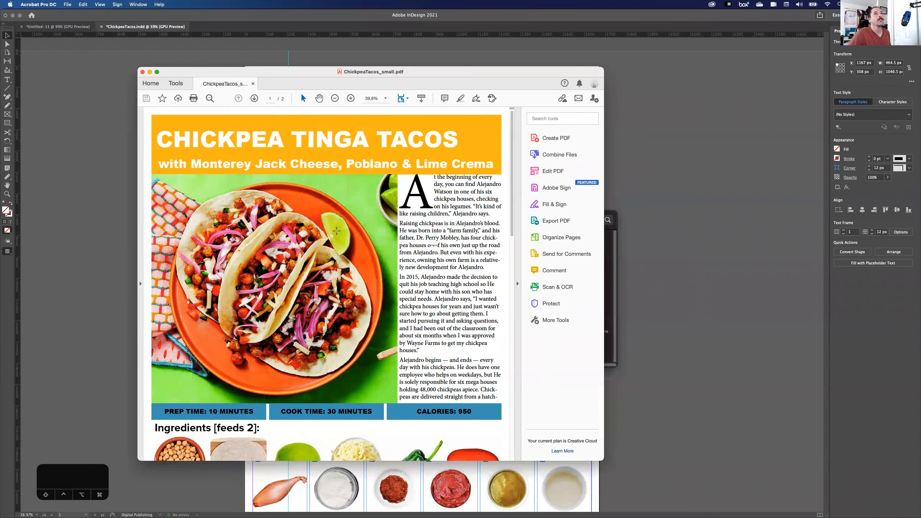
pyautogui.scroll(-3, 337, 233)
pyautogui.scroll(-8, 336, 243)
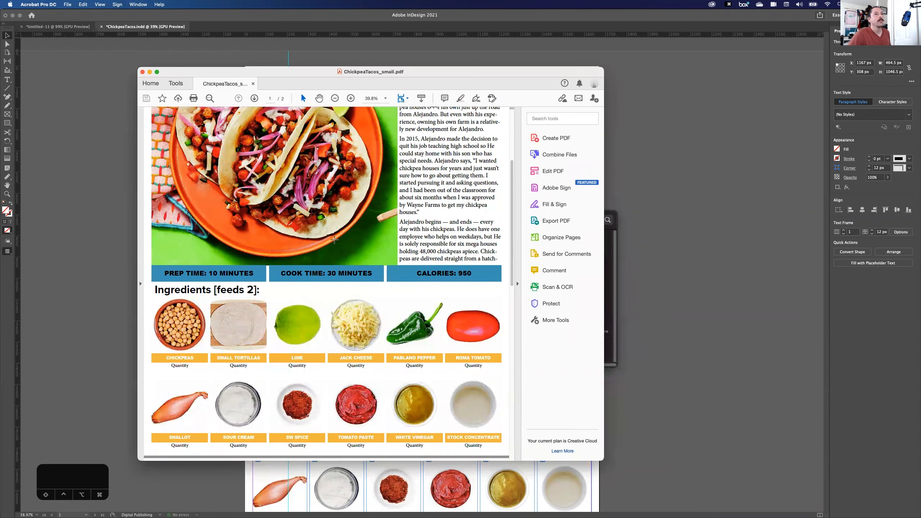
pyautogui.scroll(-4, 406, 344)
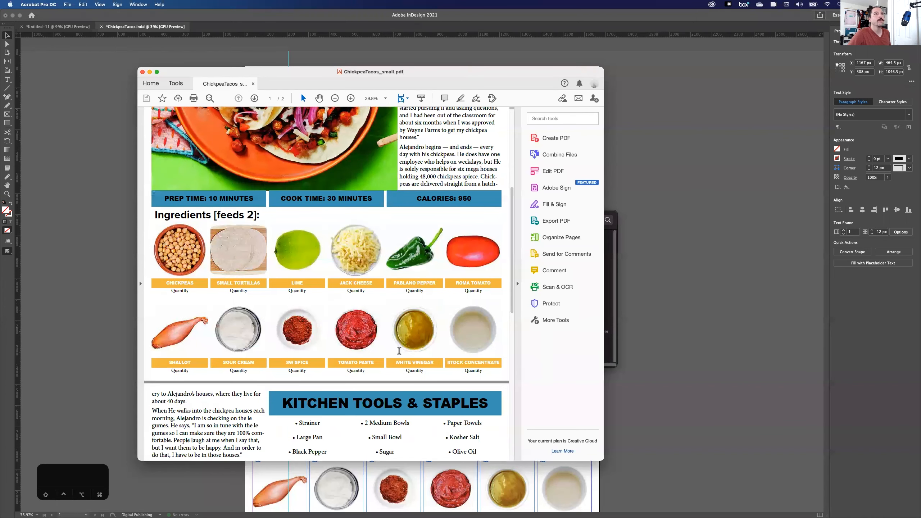
pyautogui.scroll(-10, 399, 352)
pyautogui.scroll(-4, 400, 352)
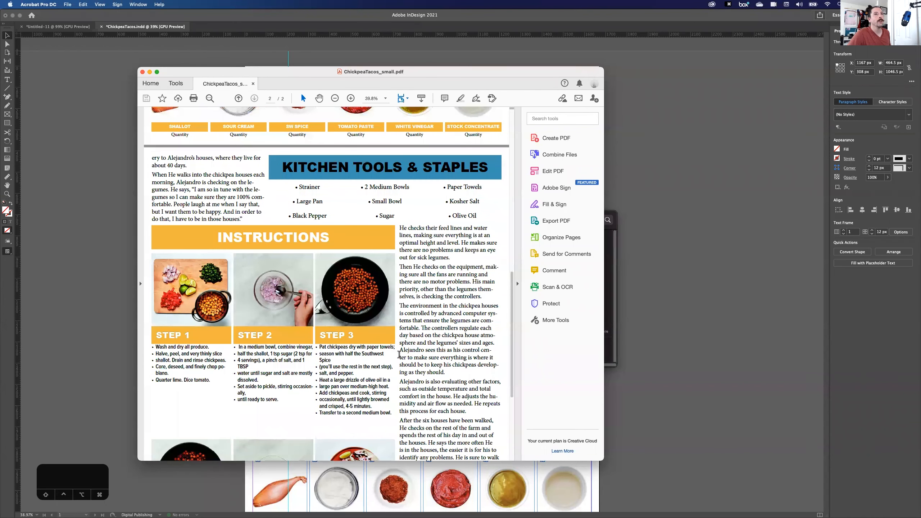
pyautogui.scroll(-10, 399, 355)
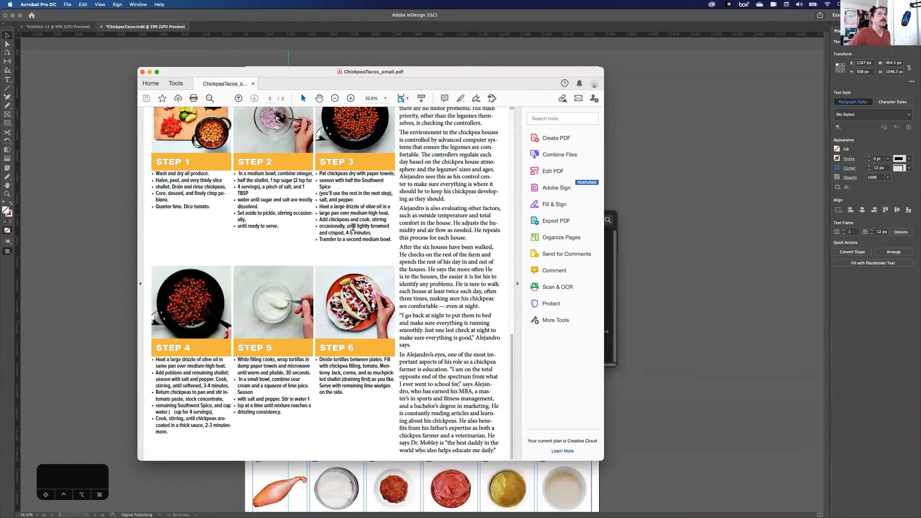
pyautogui.moveTo(284, 224); pyautogui.dragTo(390, 242)
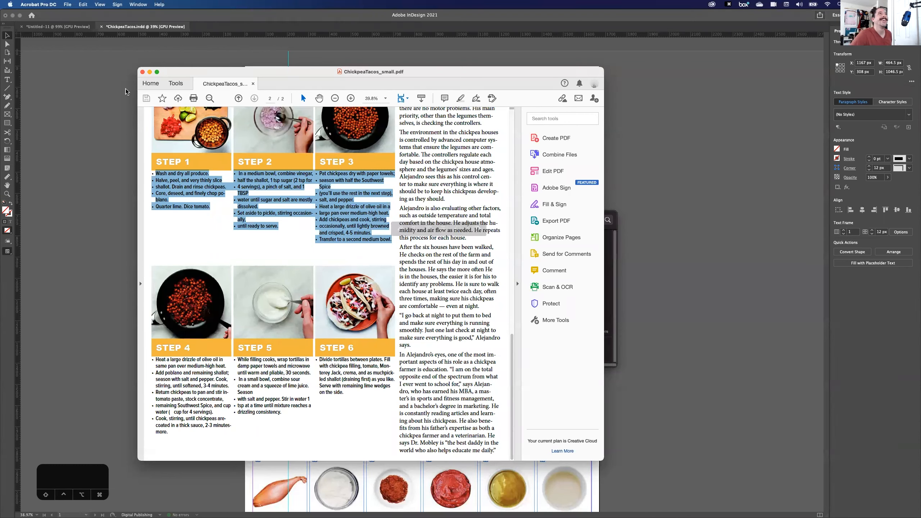
# Step: Switch back to InDesign, save the ChickpeaTacos document and select the large taco photo
pyautogui.click(824, 15)
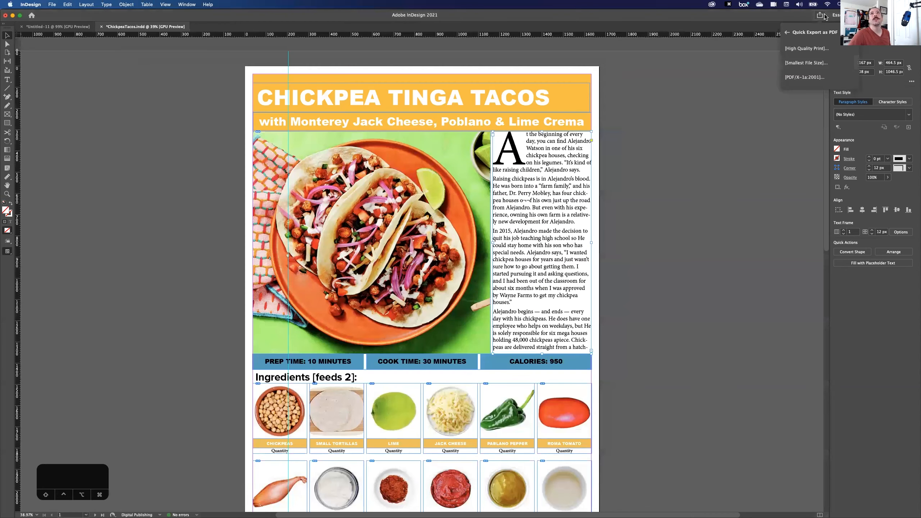
pyautogui.click(786, 34)
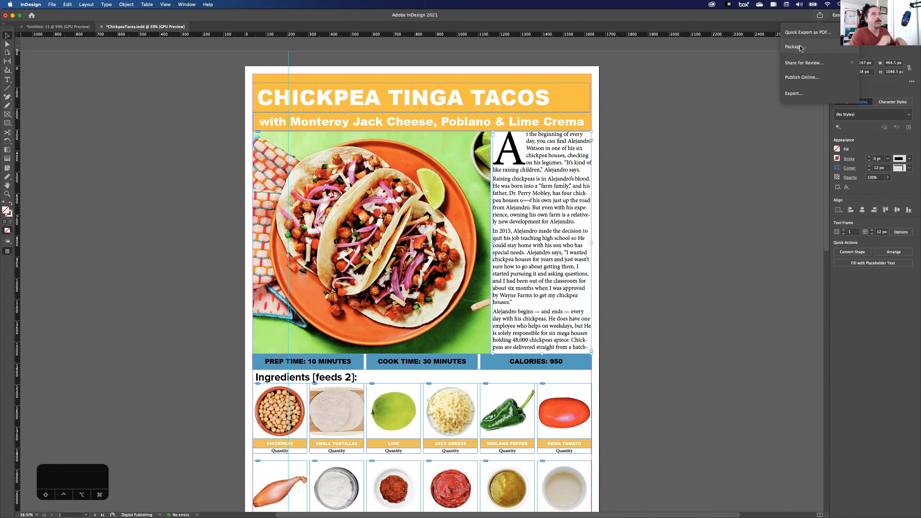
pyautogui.click(174, 138)
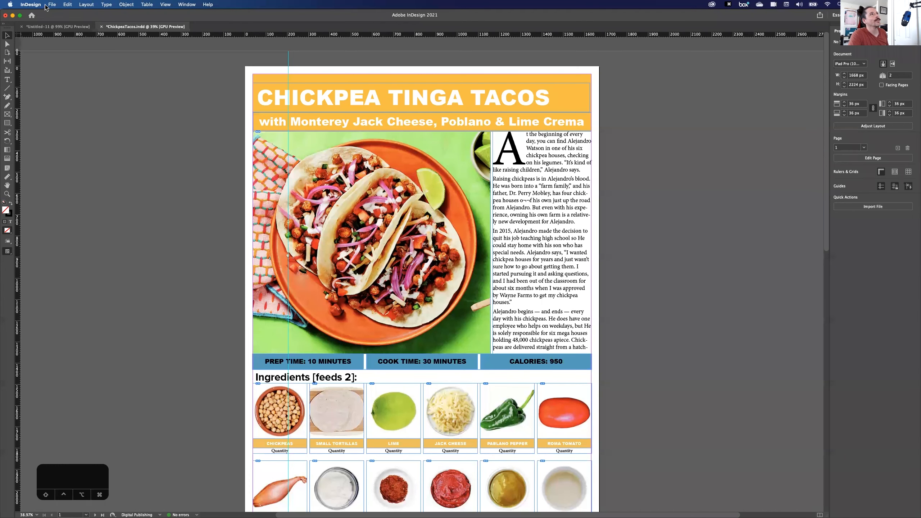
pyautogui.press('super+s')
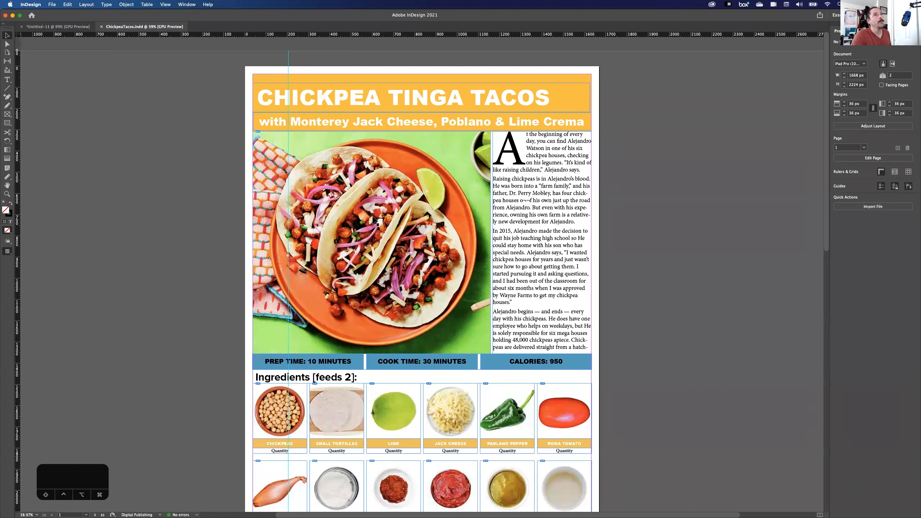
pyautogui.click(387, 228)
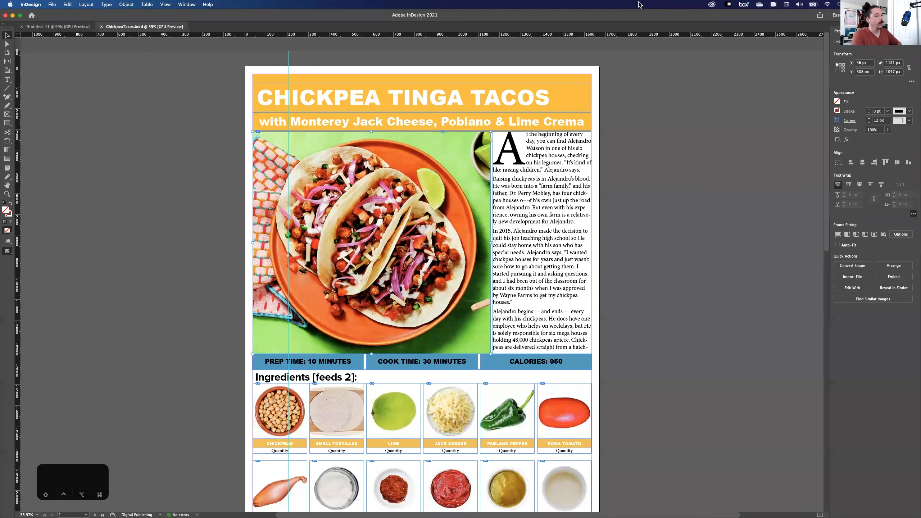
# Step: Create a Share for Review web link for the document under the title ChickpeaTacos and copy the link
pyautogui.click(823, 16)
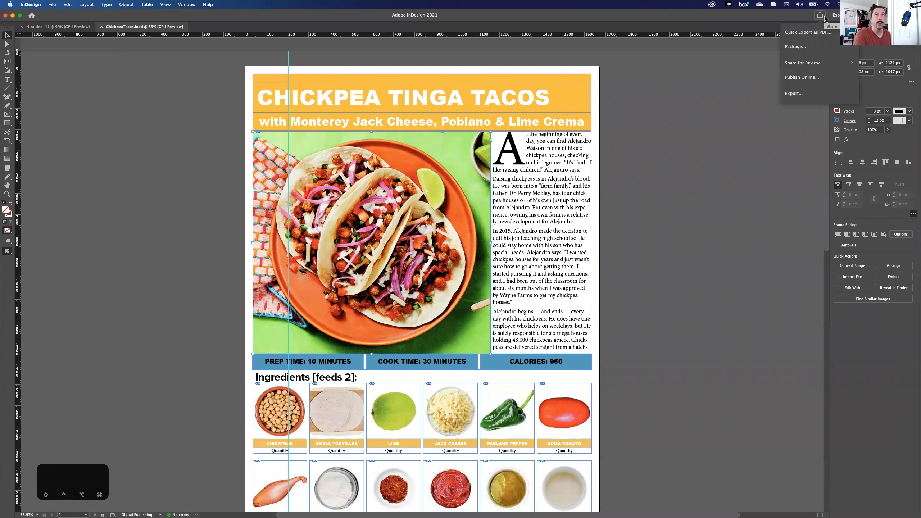
pyautogui.click(804, 63)
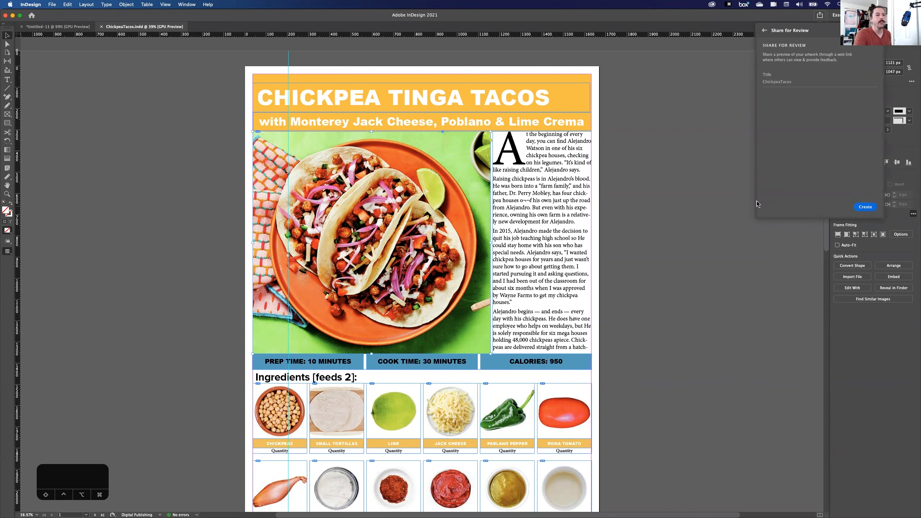
pyautogui.press('super+Tab')
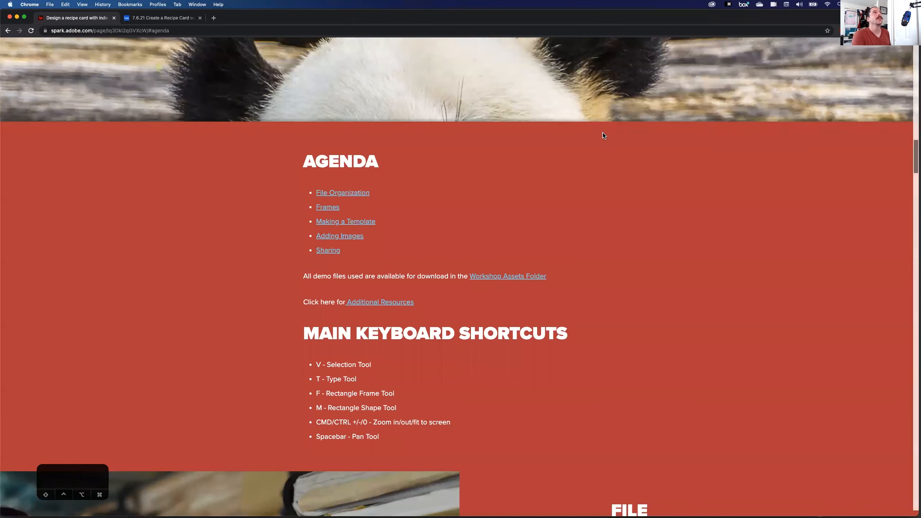
pyautogui.click(109, 5)
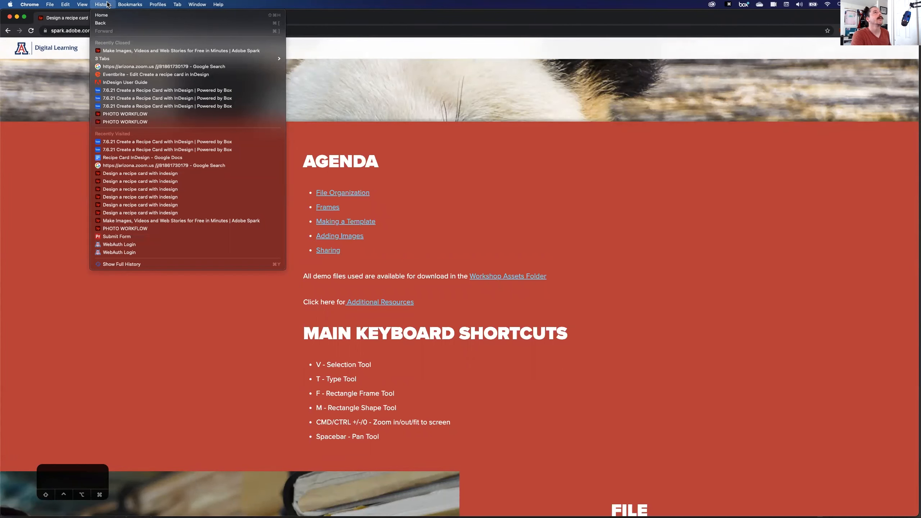
pyautogui.click(107, 4)
pyautogui.press('super+Tab')
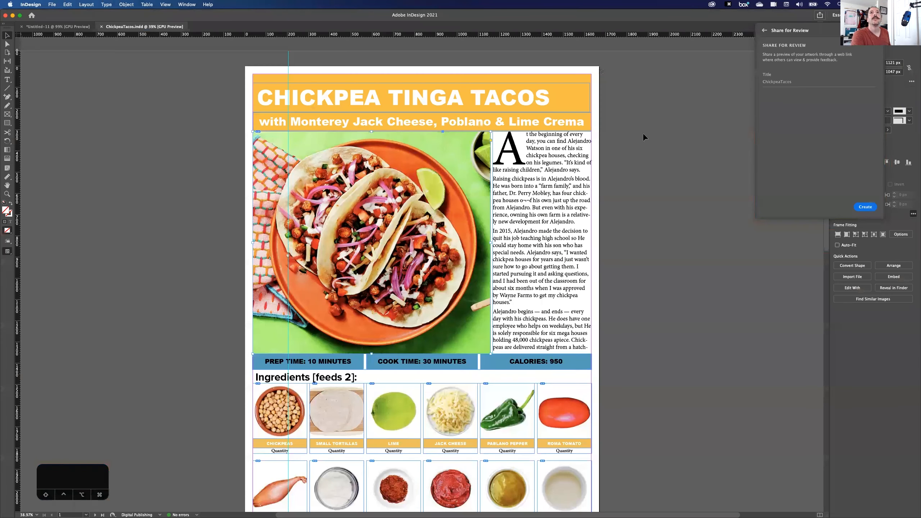
pyautogui.click(858, 209)
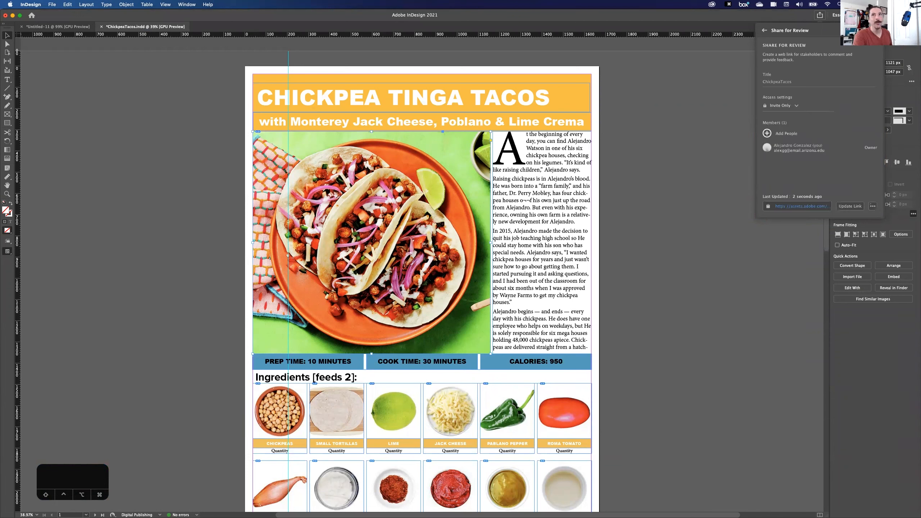
pyautogui.click(768, 207)
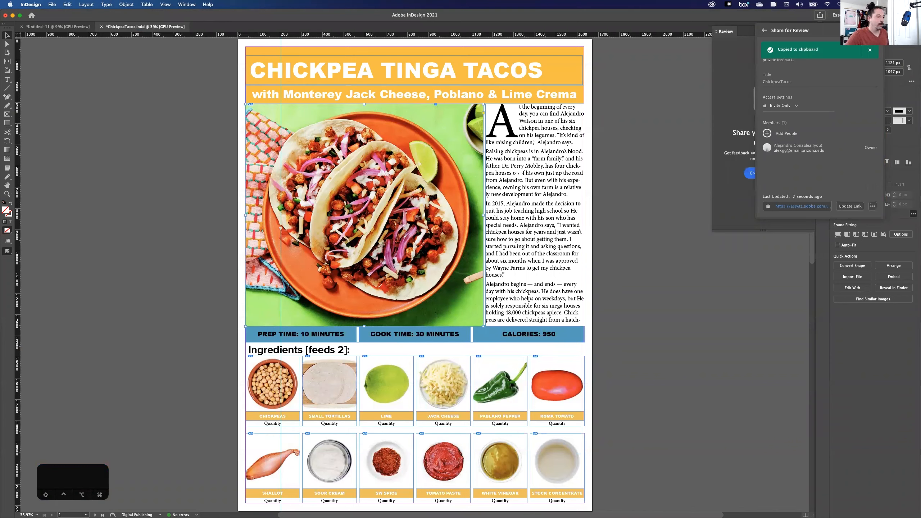
# Step: Switch to Chrome and open the copied review link in a new tab
pyautogui.press('super+Tab')
pyautogui.press('shift+super+bracketright')
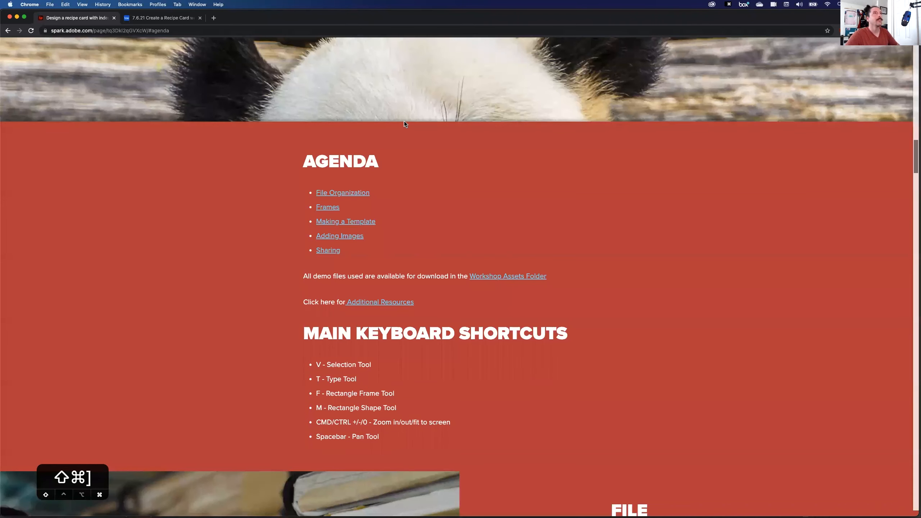
pyautogui.press('super+t')
pyautogui.press('super+v')
pyautogui.press('Return')
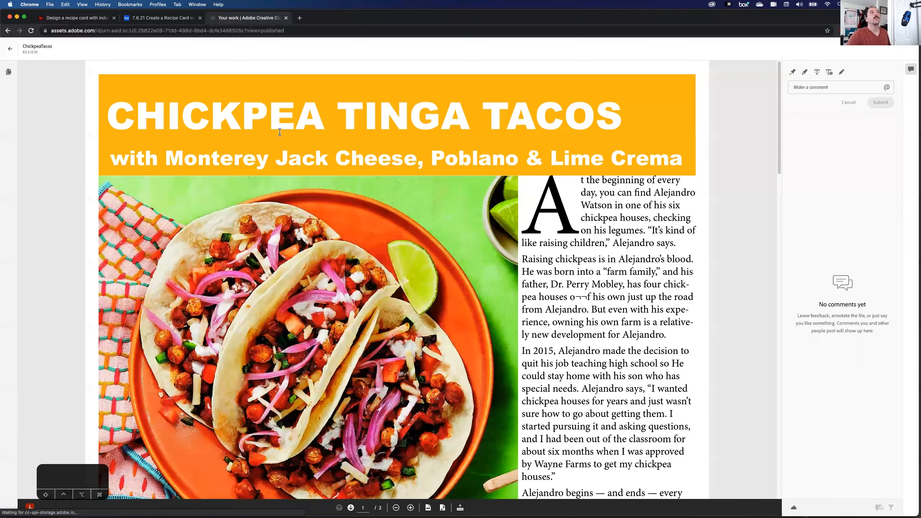
pyautogui.scroll(-2, 413, 216)
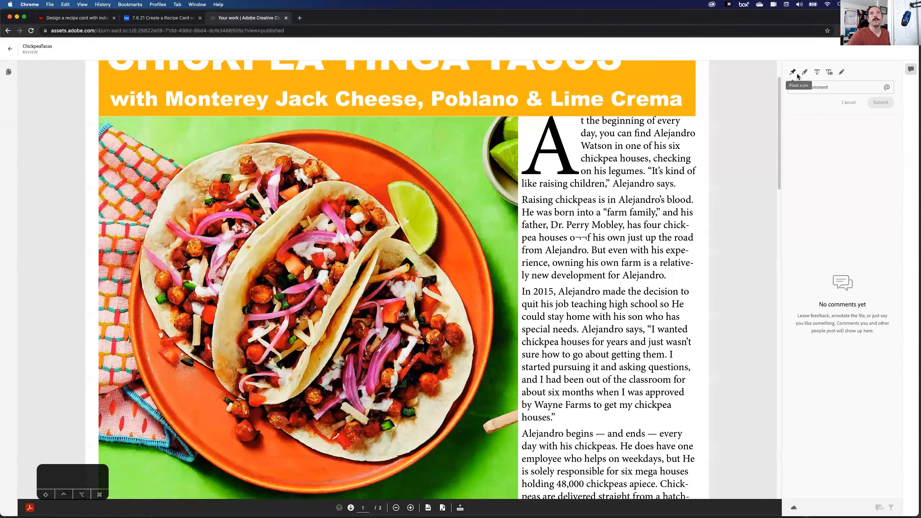
# Step: Highlight the word Quantity below Chickpeas and submit the comment "Quantities missing! You are fired!" on it
pyautogui.click(805, 72)
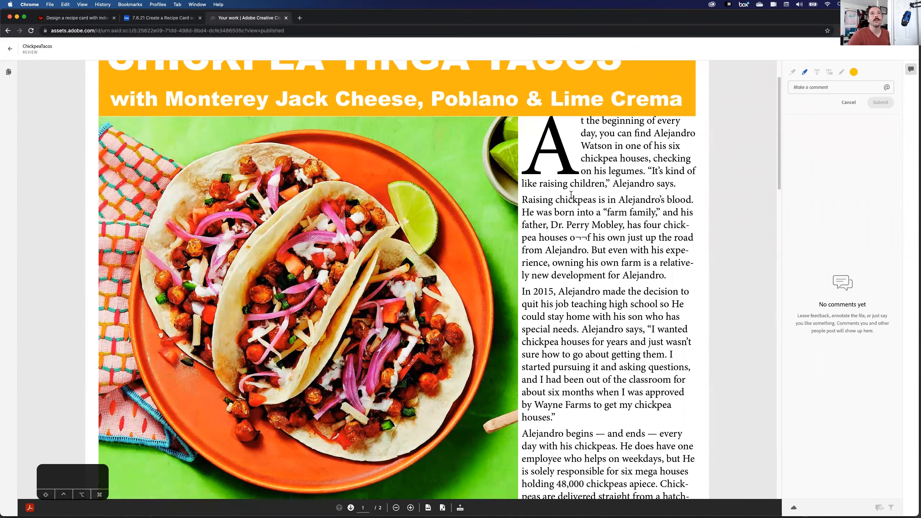
pyautogui.scroll(1, 590, 257)
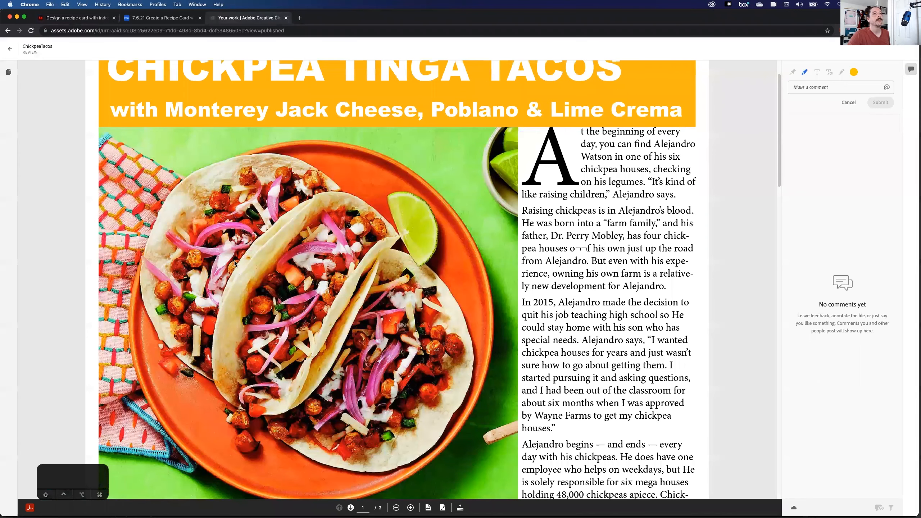
pyautogui.scroll(-10, 184, 264)
pyautogui.moveTo(133, 279); pyautogui.dragTo(181, 282)
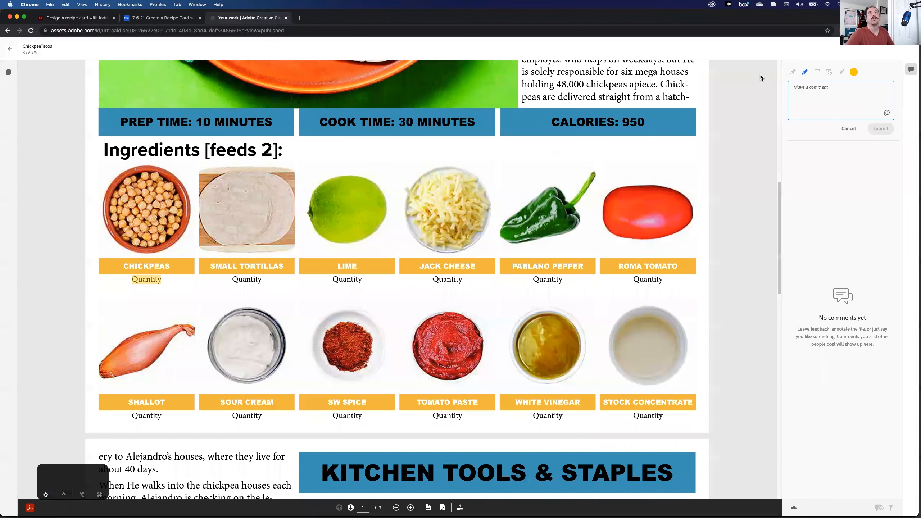
pyautogui.write('Quantities missing')
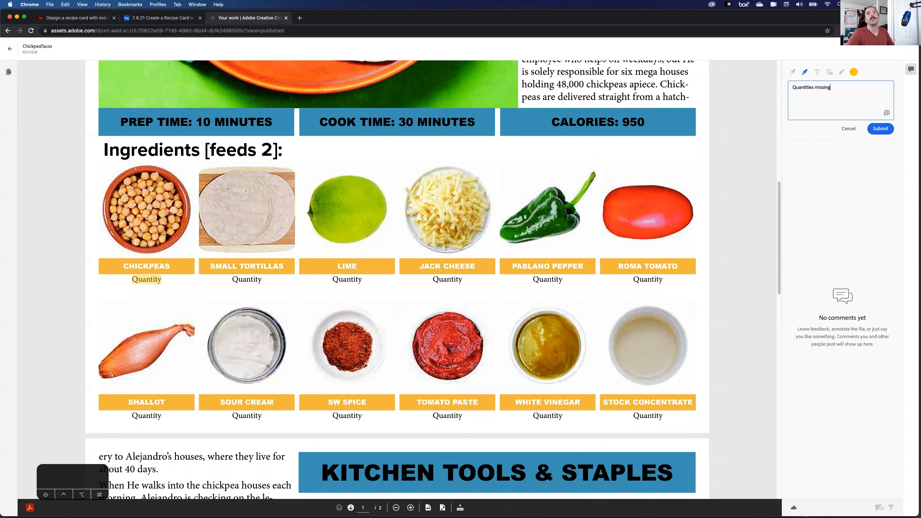
pyautogui.write('! You are fired!')
pyautogui.click(881, 128)
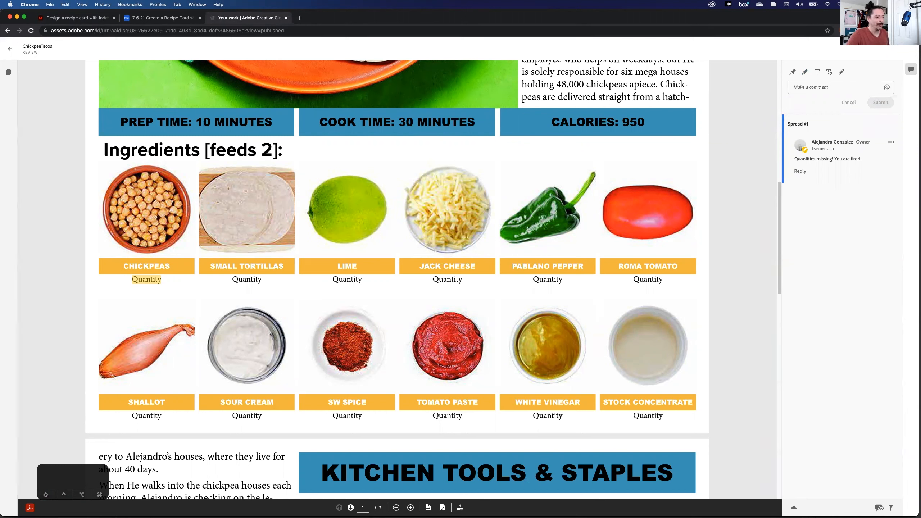
# Step: Switch back to InDesign and publish all pages online as a new document titled ChickpeaTacos, exported as single pages, moving the upload window aside
pyautogui.press('super+Tab')
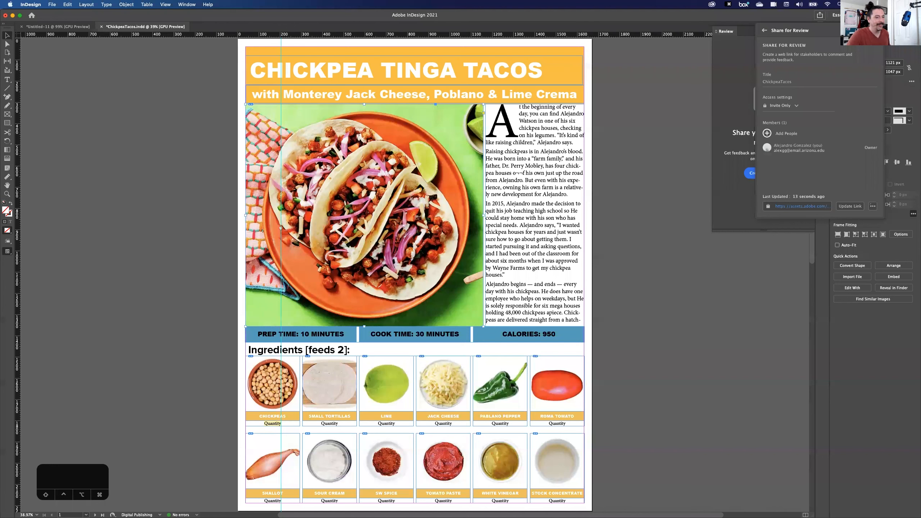
pyautogui.click(763, 33)
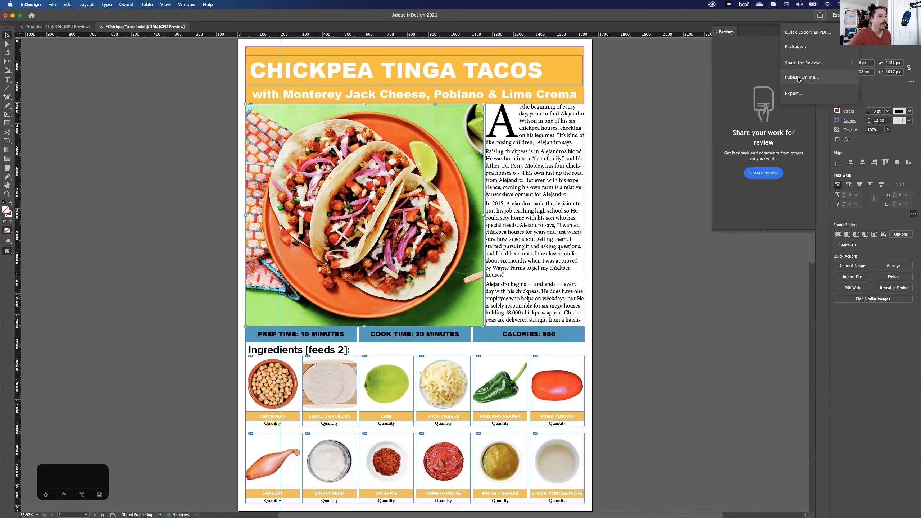
pyautogui.click(798, 78)
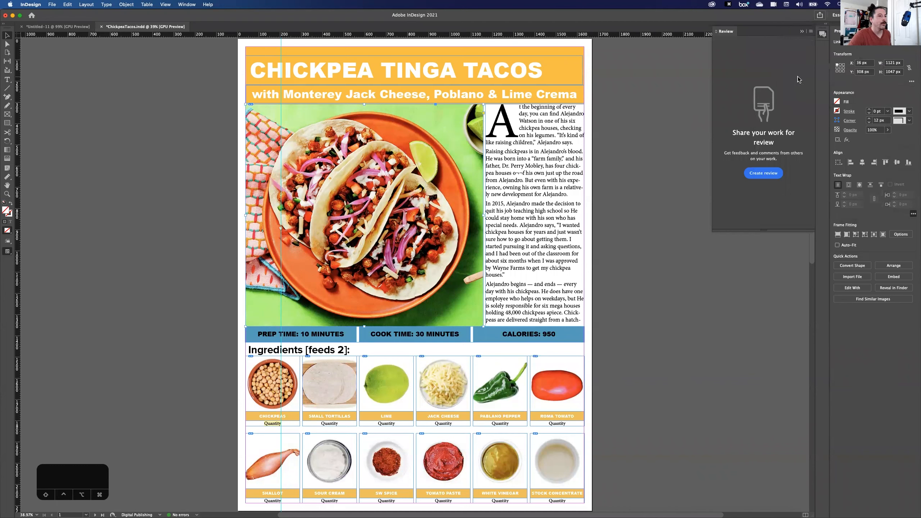
pyautogui.click(753, 177)
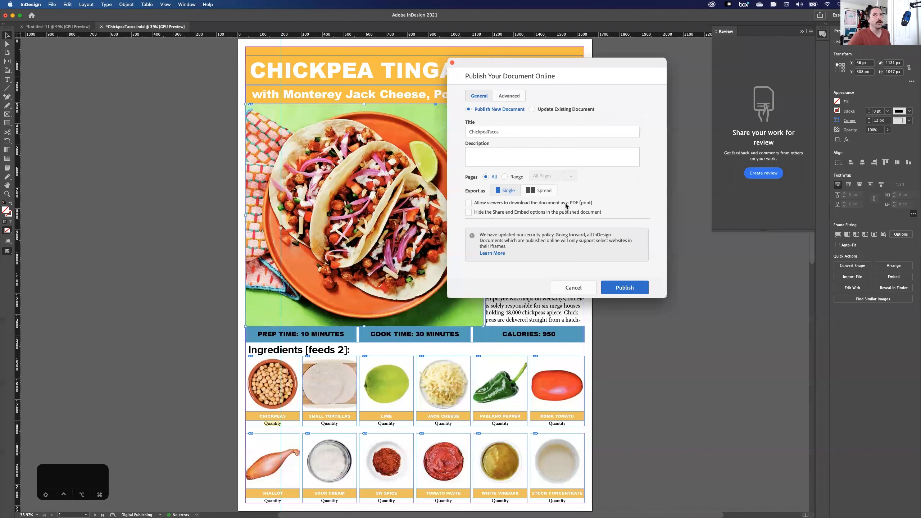
pyautogui.click(510, 207)
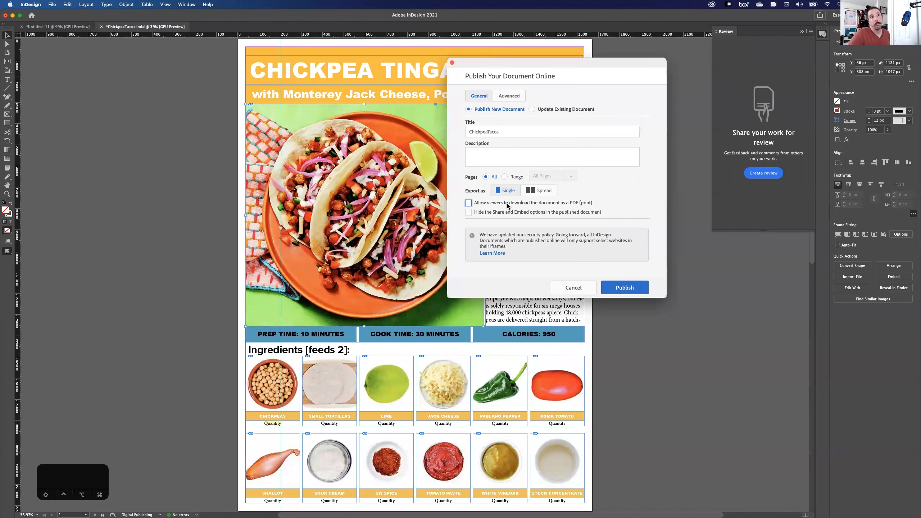
pyautogui.click(619, 290)
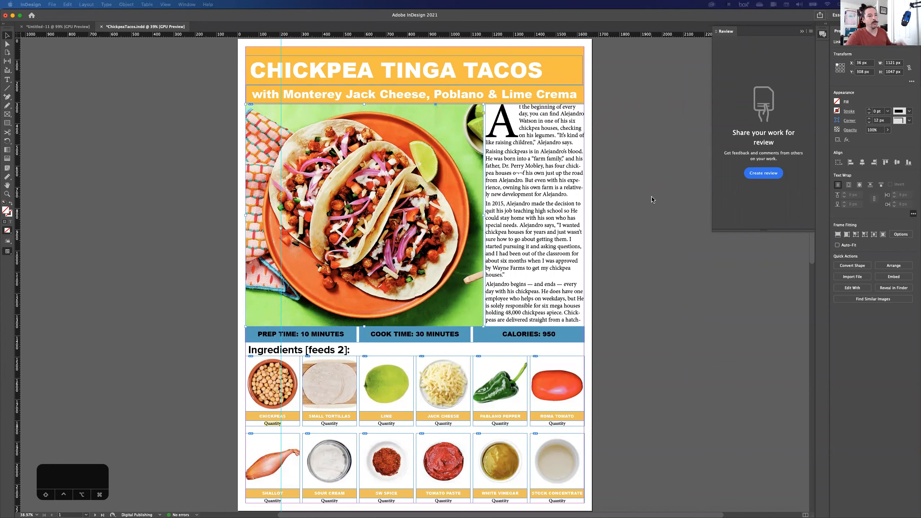
pyautogui.moveTo(488, 390); pyautogui.dragTo(439, 158)
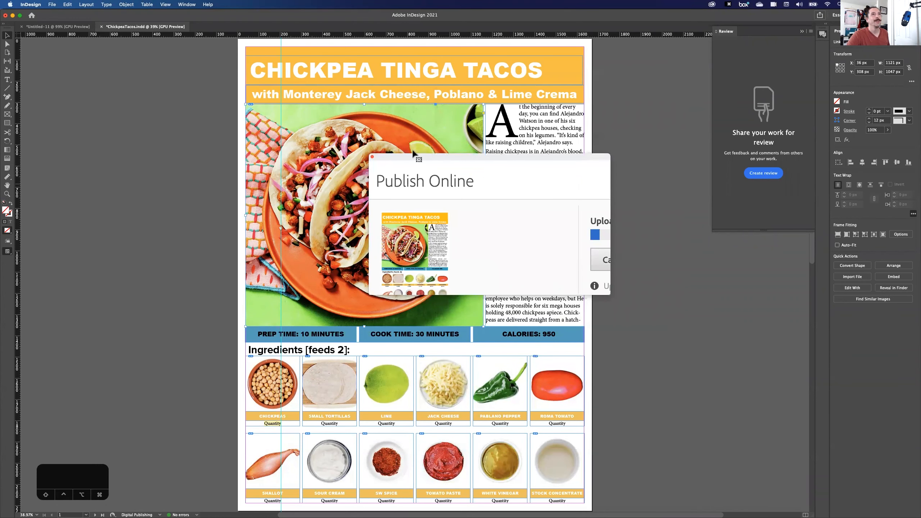
pyautogui.moveTo(417, 160); pyautogui.dragTo(254, 170)
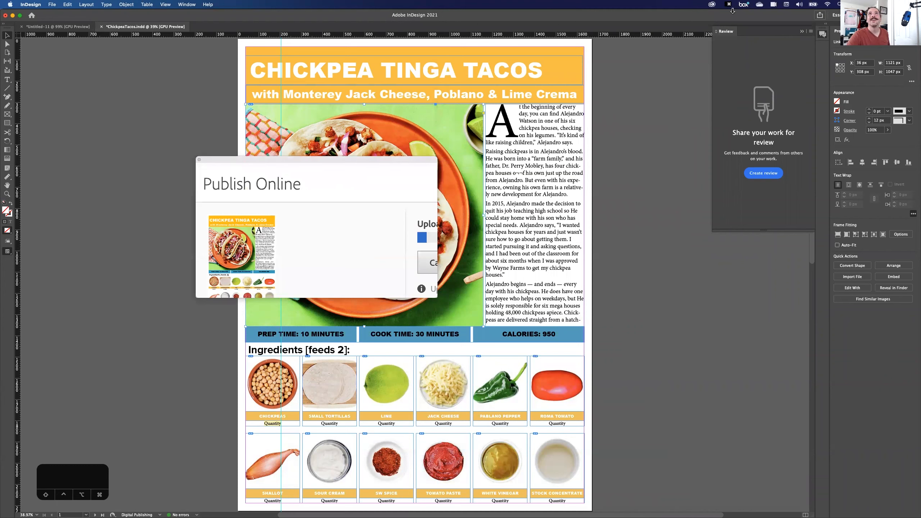
# Step: Examine the file formats available for exporting the document, and close the Export dialog without saving
pyautogui.click(821, 16)
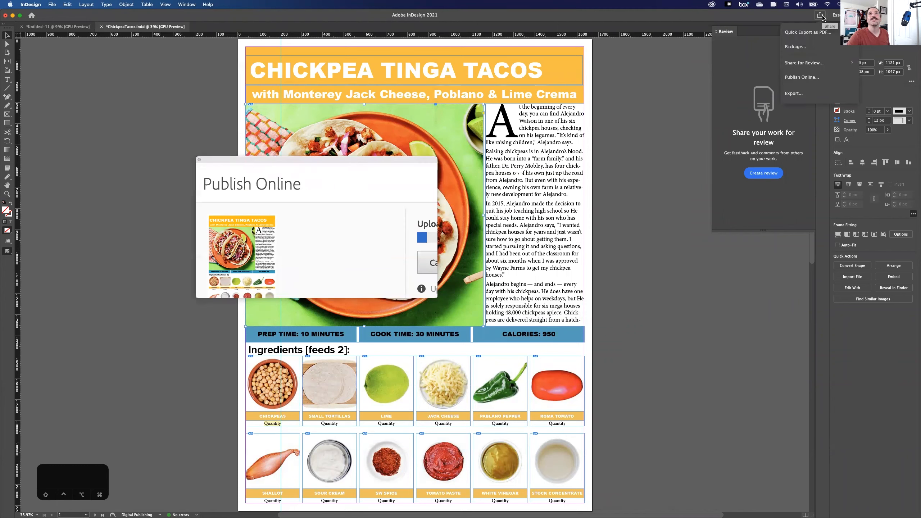
pyautogui.click(794, 93)
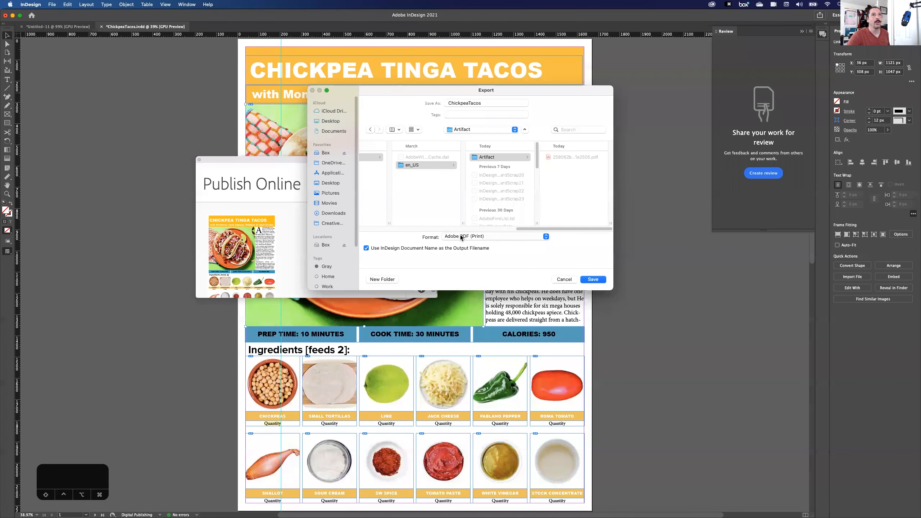
pyautogui.click(483, 240)
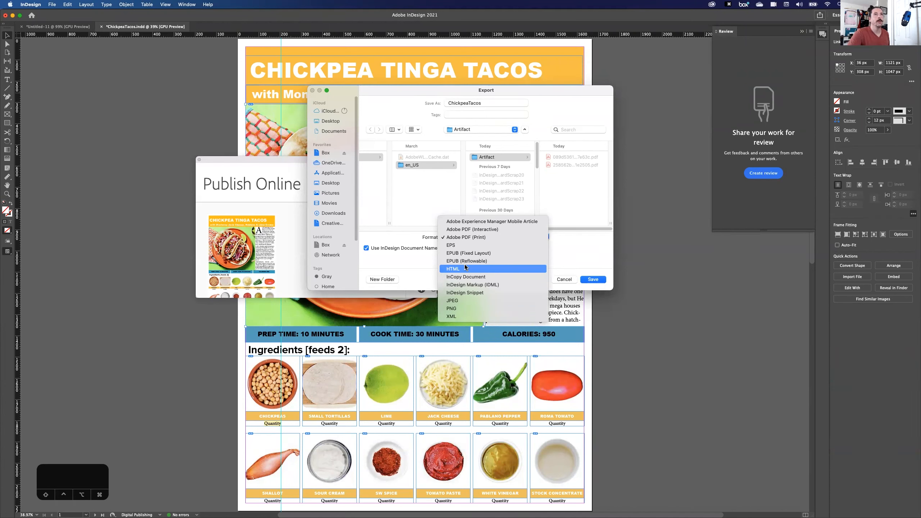
pyautogui.click(583, 252)
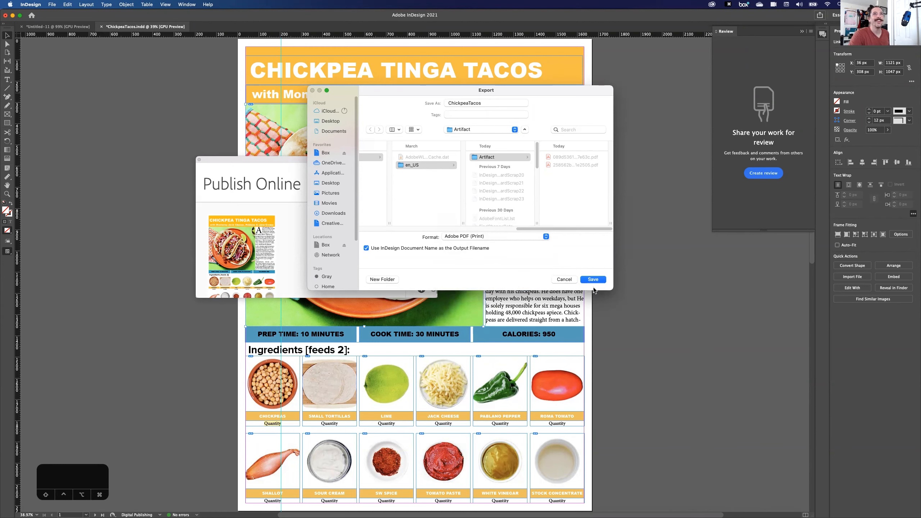
pyautogui.click(563, 279)
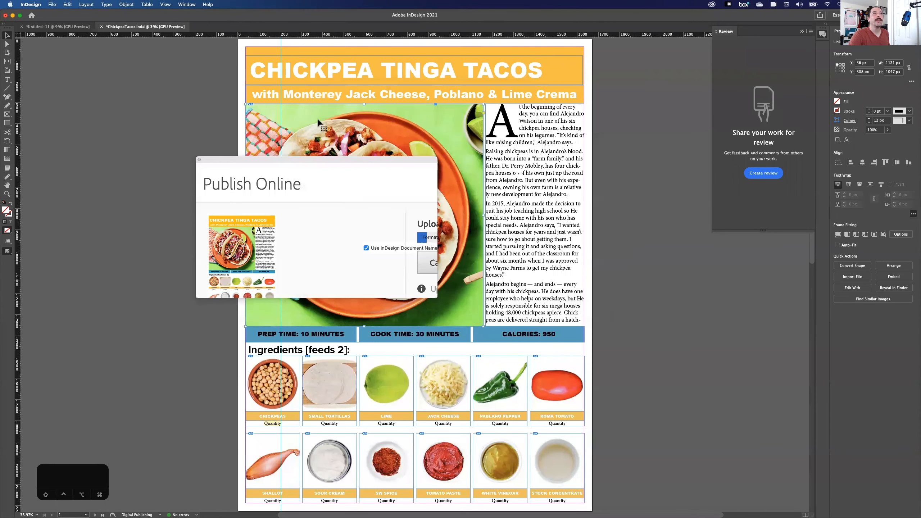
# Step: Move the Publish Online upload window down over the ingredients area of the page
pyautogui.moveTo(296, 159); pyautogui.dragTo(311, 296)
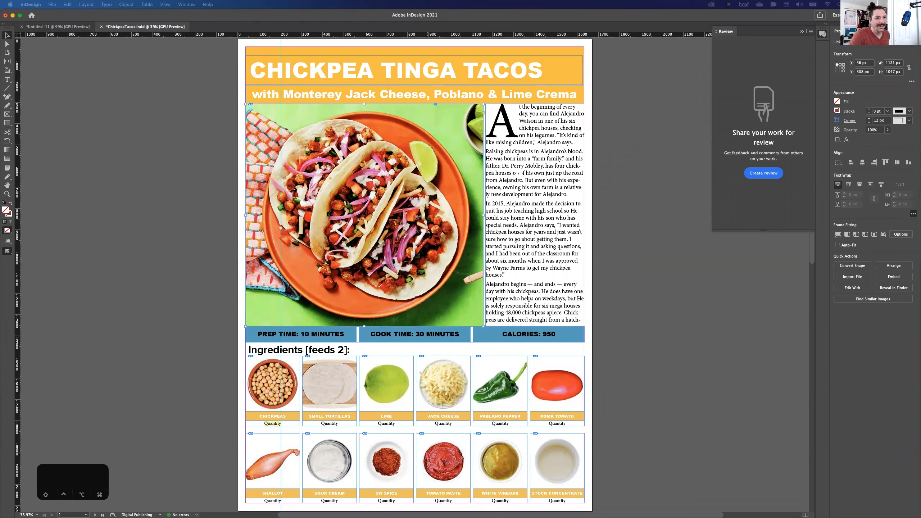
pyautogui.moveTo(386, 417); pyautogui.dragTo(399, 307)
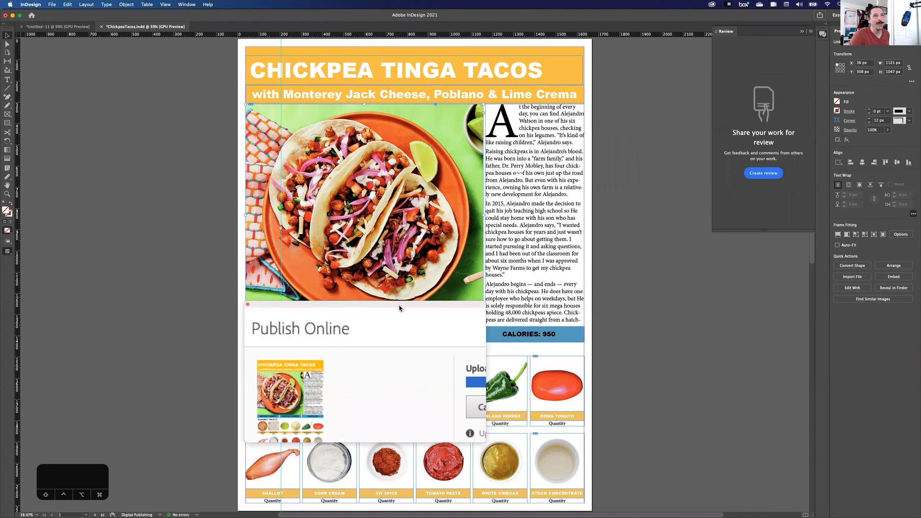